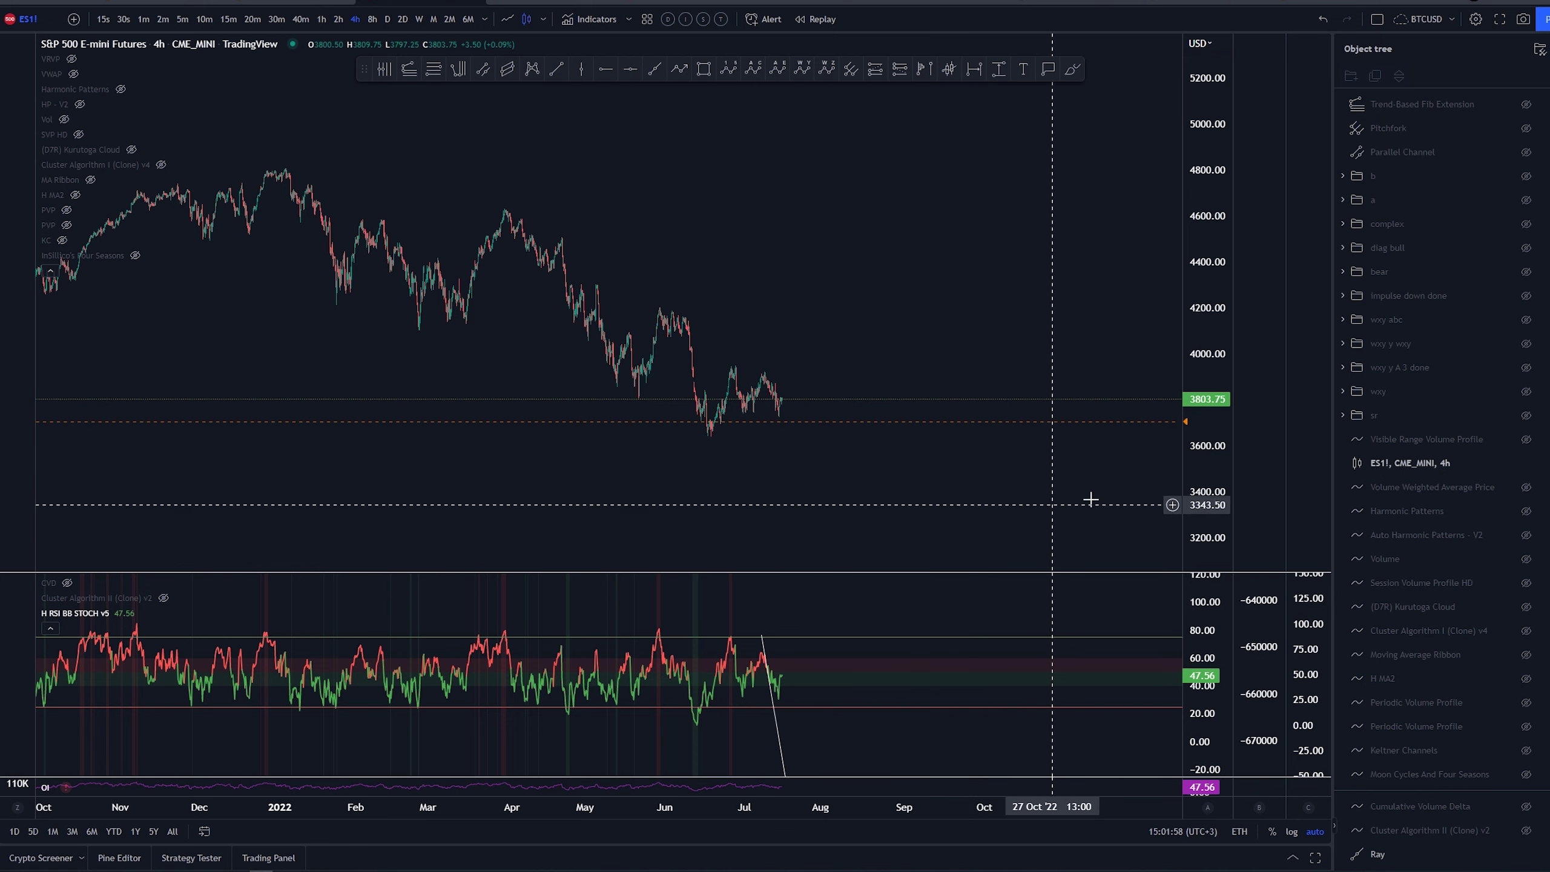
# Show the wxy drawing group and trace the decline from the January high to the (Z)/(Y) targets with the brush, undoing each stroke.
pyautogui.click(1527, 391)
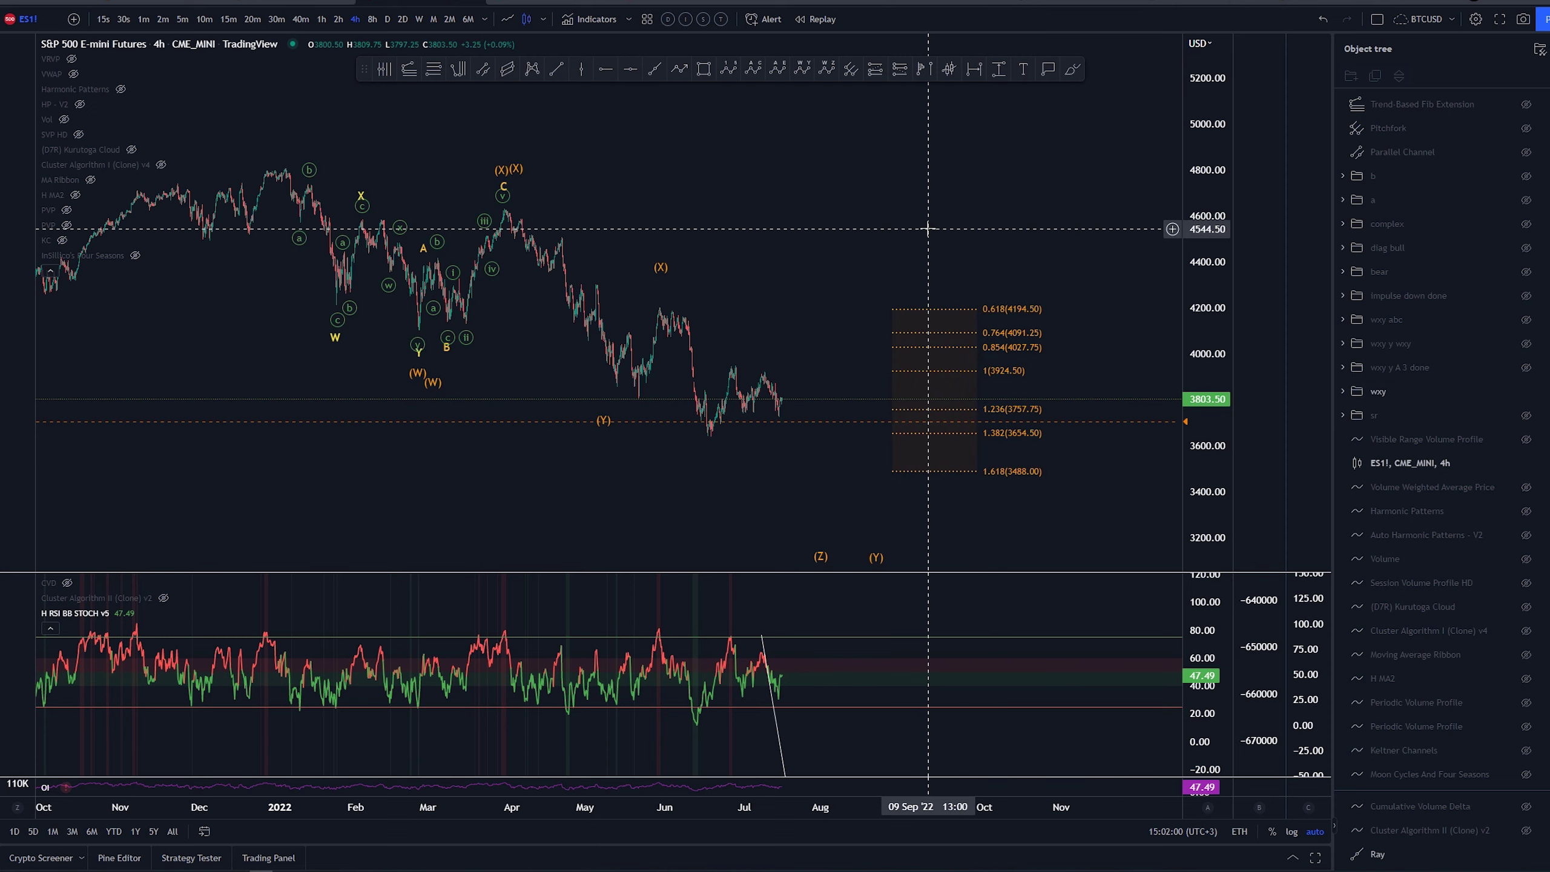
pyautogui.moveTo(272, 167)
pyautogui.mouseDown()
pyautogui.moveTo(405, 337)
pyautogui.moveTo(534, 201)
pyautogui.moveTo(620, 318)
pyautogui.moveTo(831, 530)
pyautogui.mouseUp()
pyautogui.hotkey('ctrl', 'z')
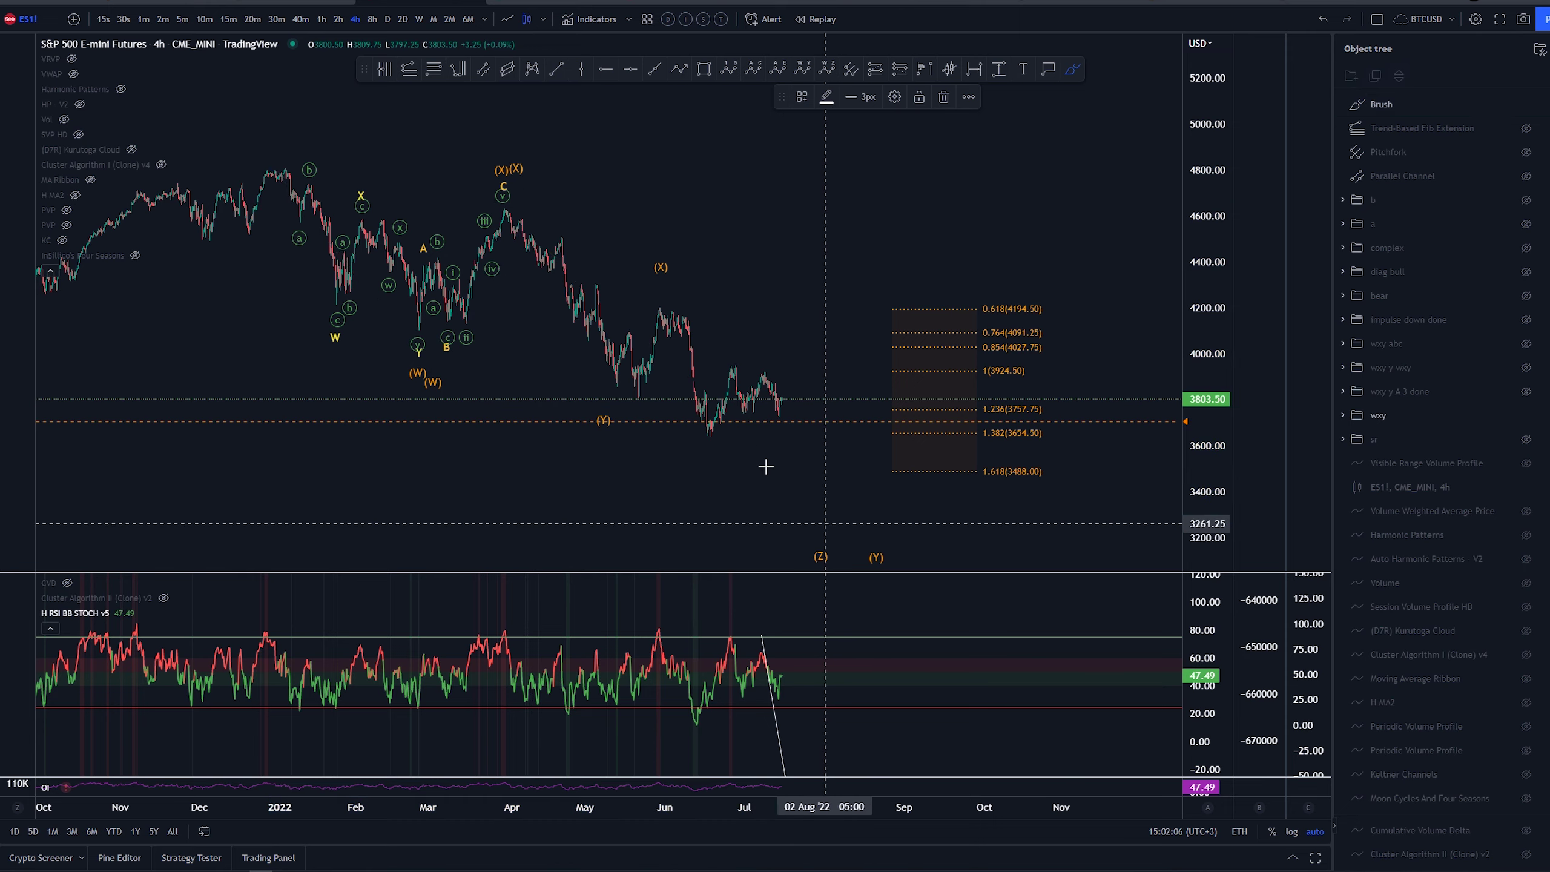
pyautogui.moveTo(255, 163)
pyautogui.mouseDown()
pyautogui.moveTo(335, 227)
pyautogui.moveTo(497, 241)
pyautogui.moveTo(570, 324)
pyautogui.moveTo(674, 303)
pyautogui.moveTo(802, 540)
pyautogui.mouseUp()
pyautogui.hotkey('ctrl', 'z')
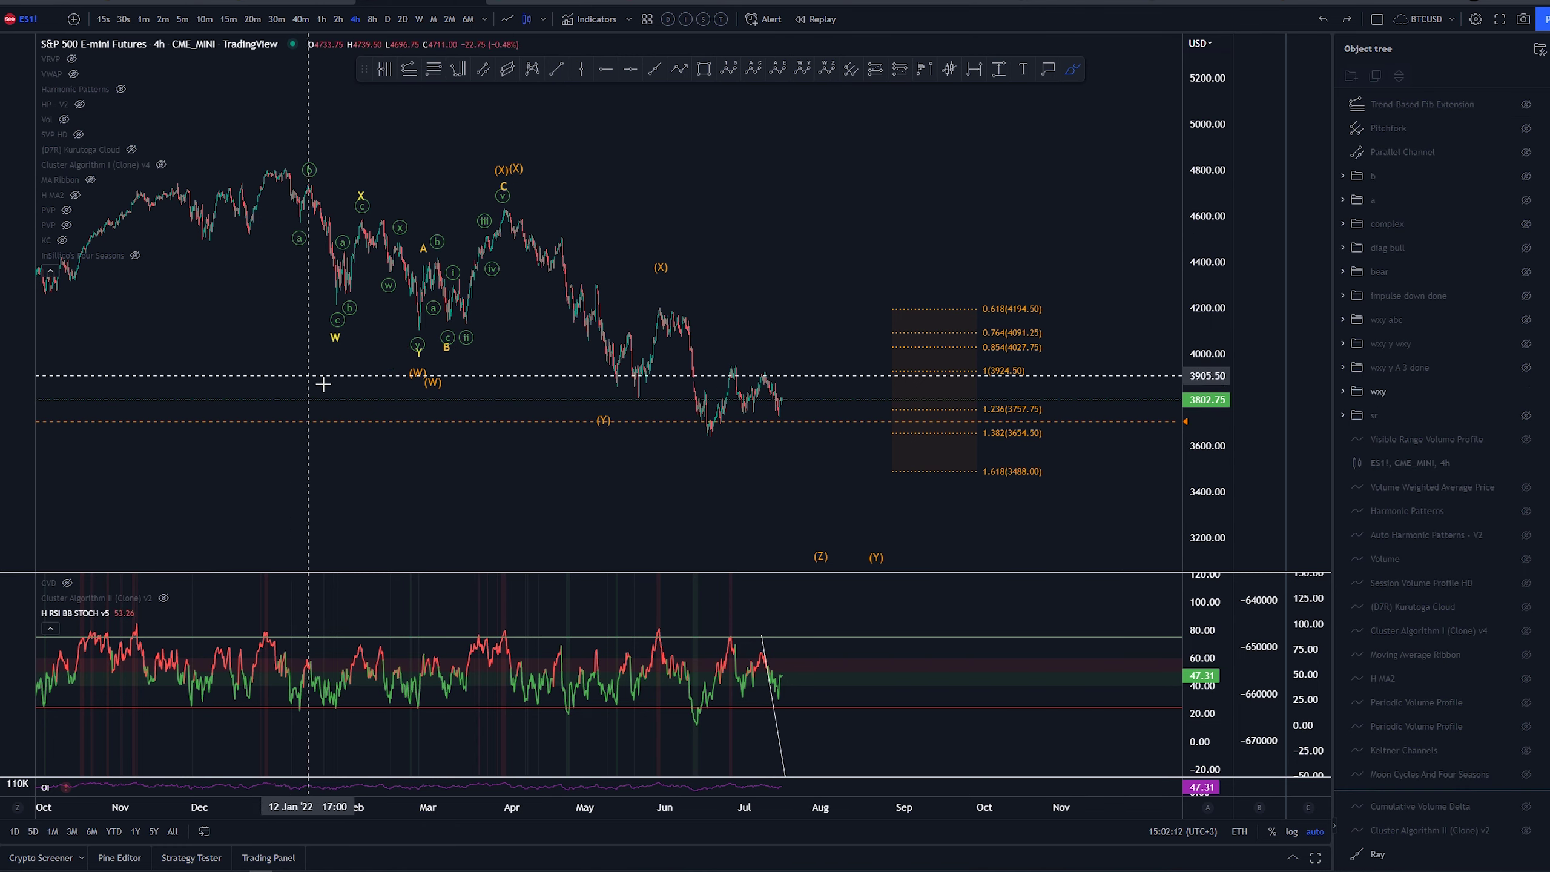
# Brush a temporary zigzag from the (X) high around 1 June down to the projected (Y) label and undo it.
pyautogui.press('Escape')
pyautogui.click(1073, 69)
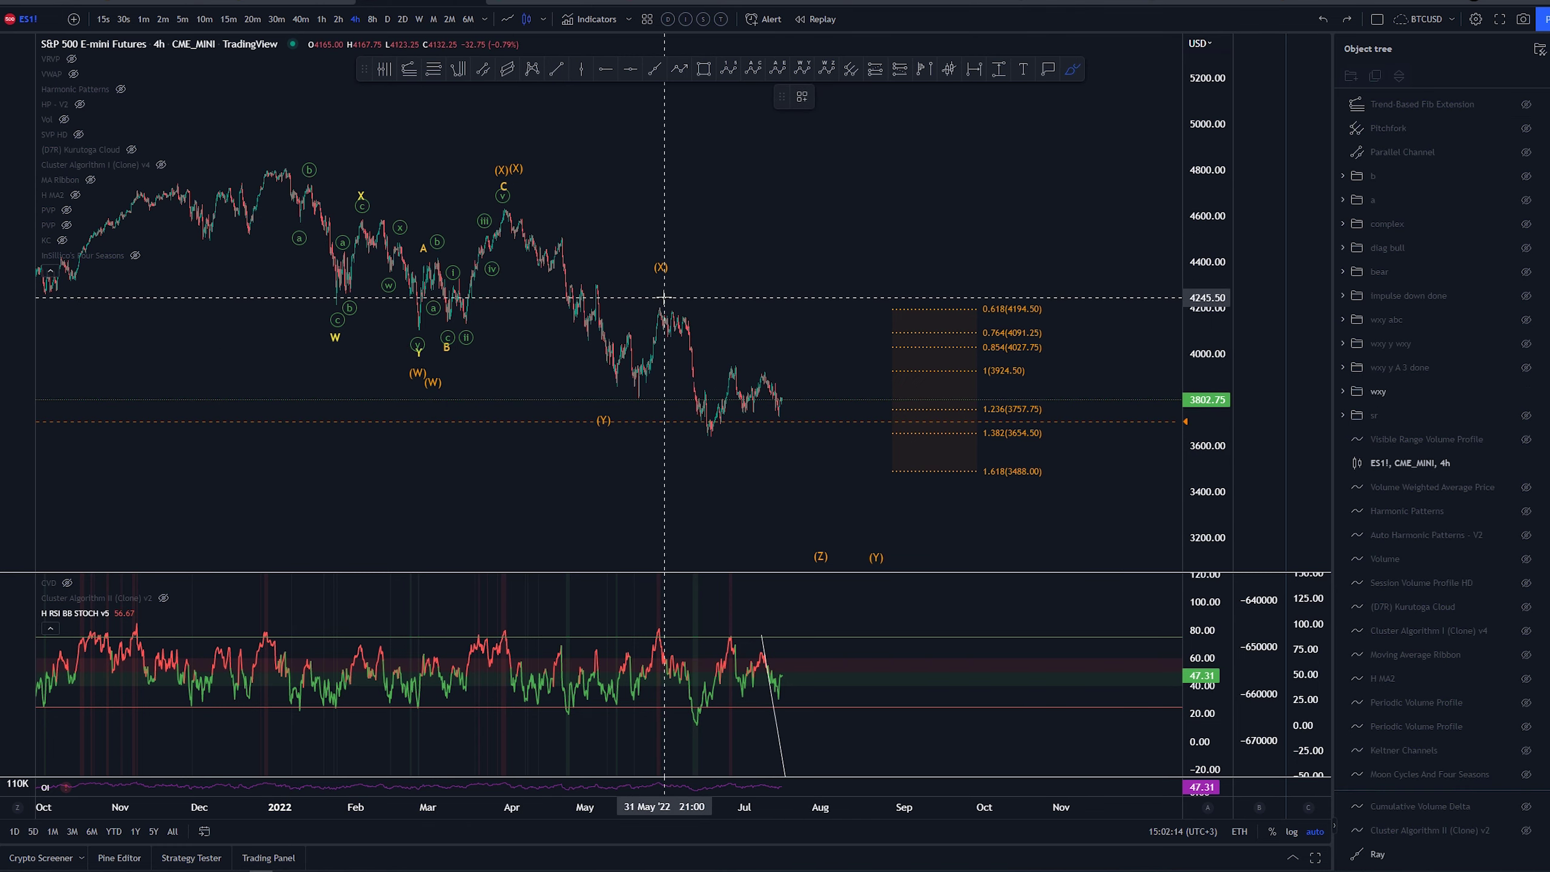
pyautogui.moveTo(665, 301)
pyautogui.mouseDown()
pyautogui.moveTo(708, 450)
pyautogui.moveTo(782, 374)
pyautogui.moveTo(886, 559)
pyautogui.mouseUp()
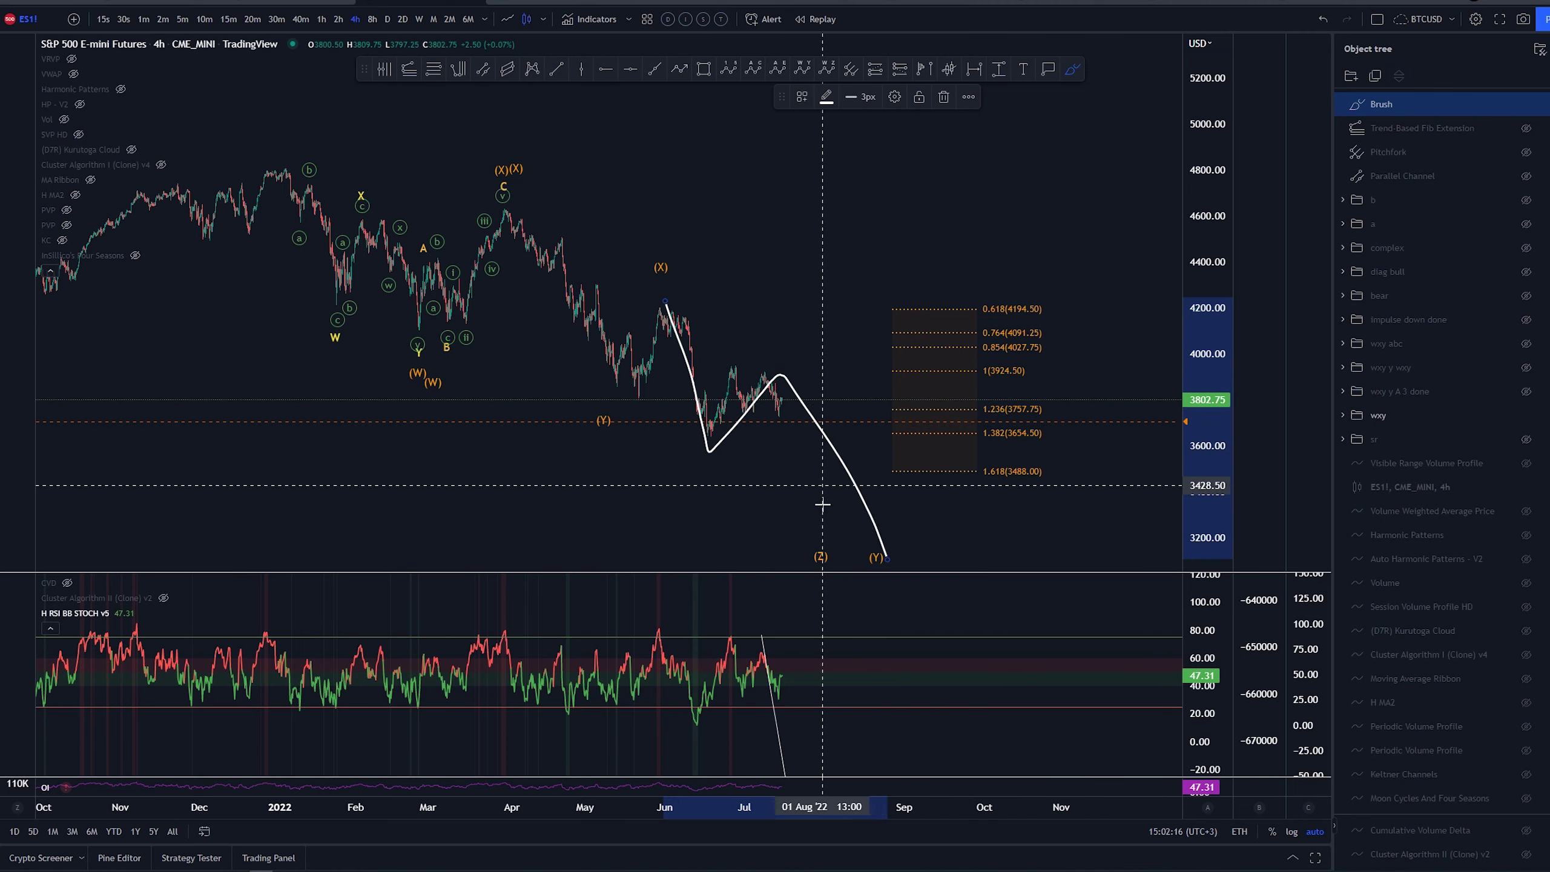
pyautogui.hotkey('ctrl', 'z')
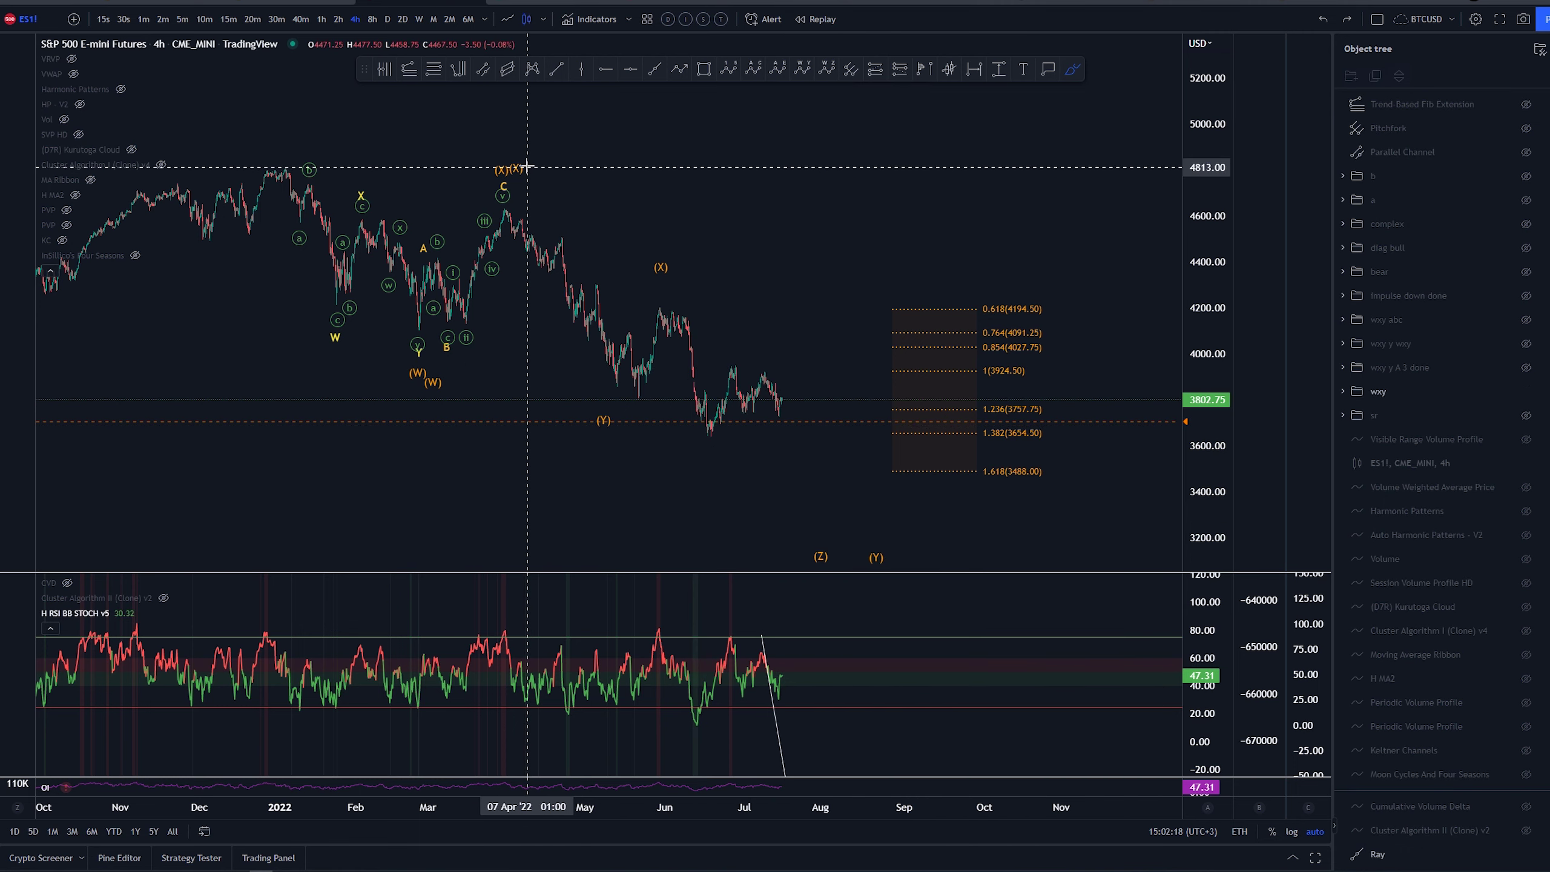
# Brush the W-X-Y path down from the January high, circle the (Z) and (Y) targets, and undo both strokes.
pyautogui.click(287, 191)
pyautogui.moveTo(287, 191)
pyautogui.mouseDown()
pyautogui.moveTo(458, 308)
pyautogui.moveTo(571, 267)
pyautogui.moveTo(783, 531)
pyautogui.mouseUp()
pyautogui.moveTo(902, 556); pyautogui.dragTo(810, 559)
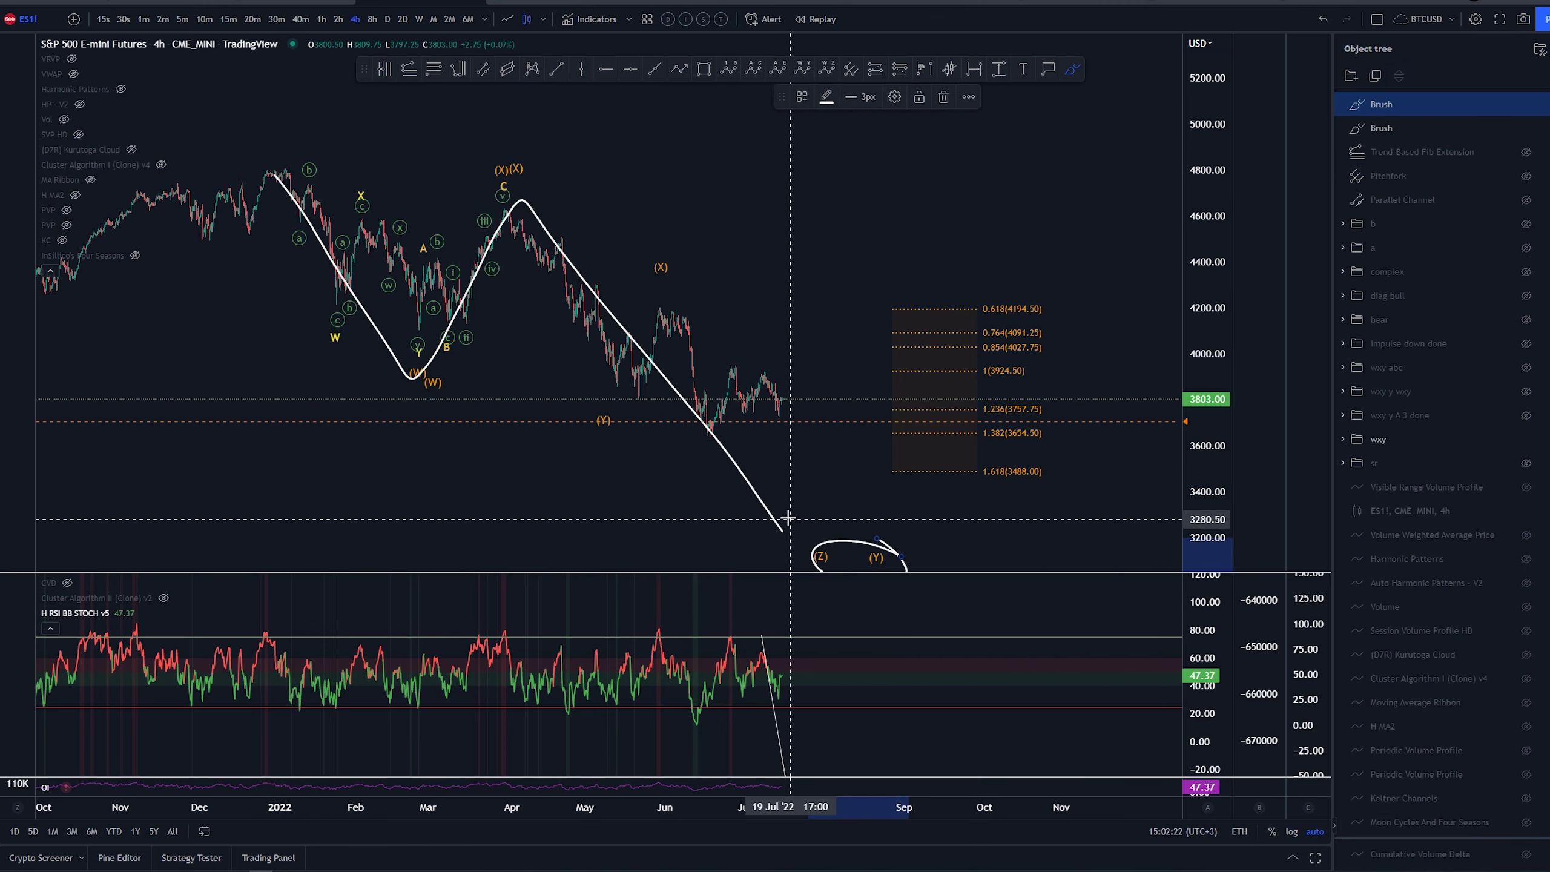
pyautogui.hotkey('ctrl', 'z')
pyautogui.hotkey('ctrl', 'z')
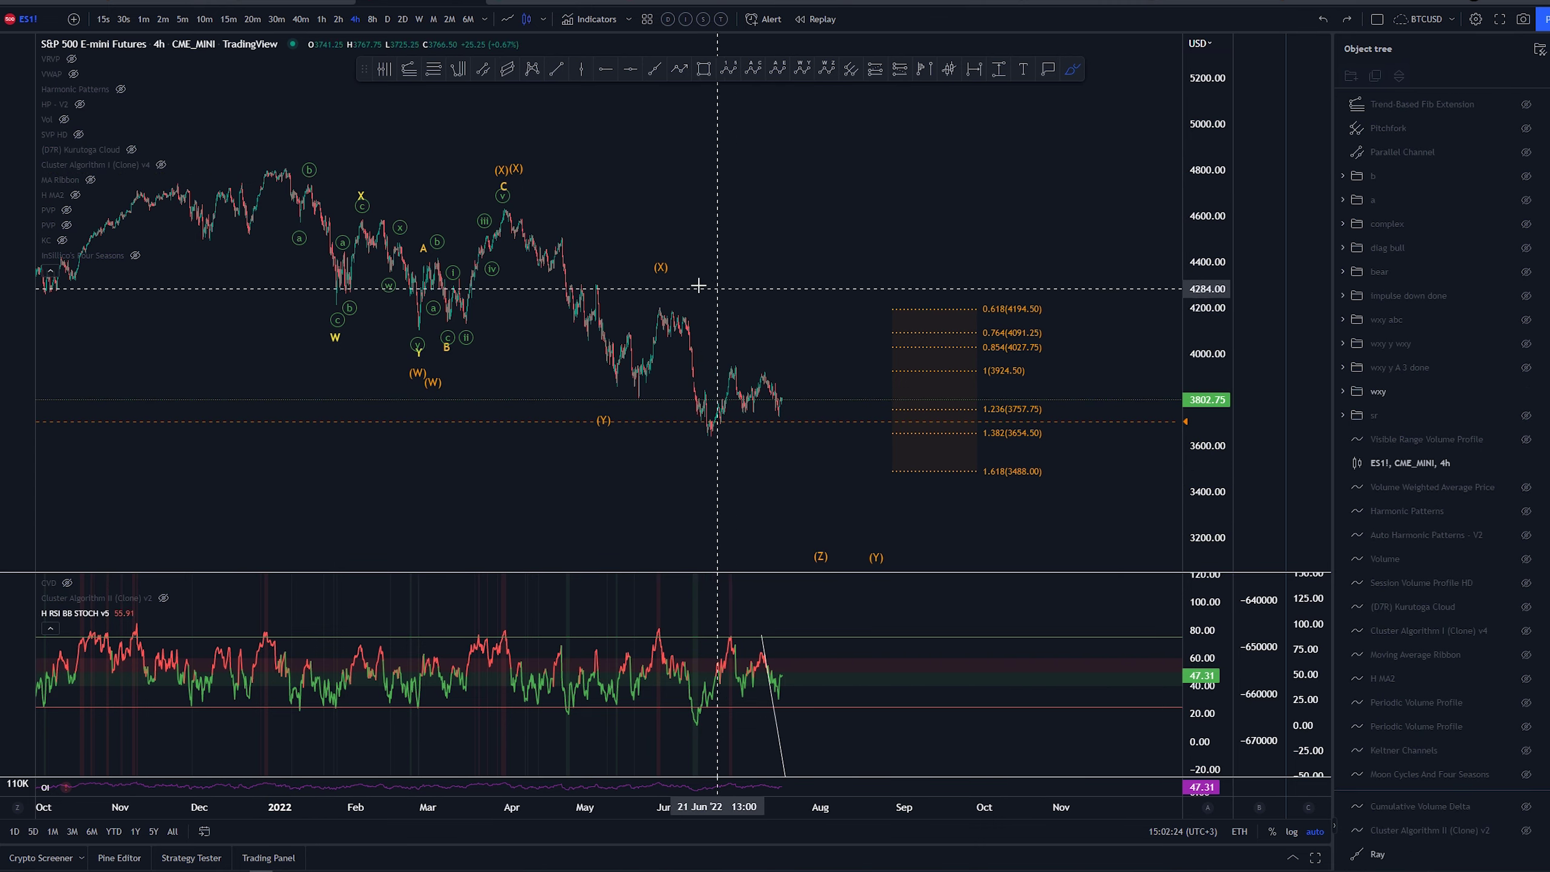
# Show the wxy y wxy drawing group and trace its decline from the late-March high to the Y target with the brush, undoing the strokes.
pyautogui.click(1526, 344)
pyautogui.scroll(5, 697, 191)
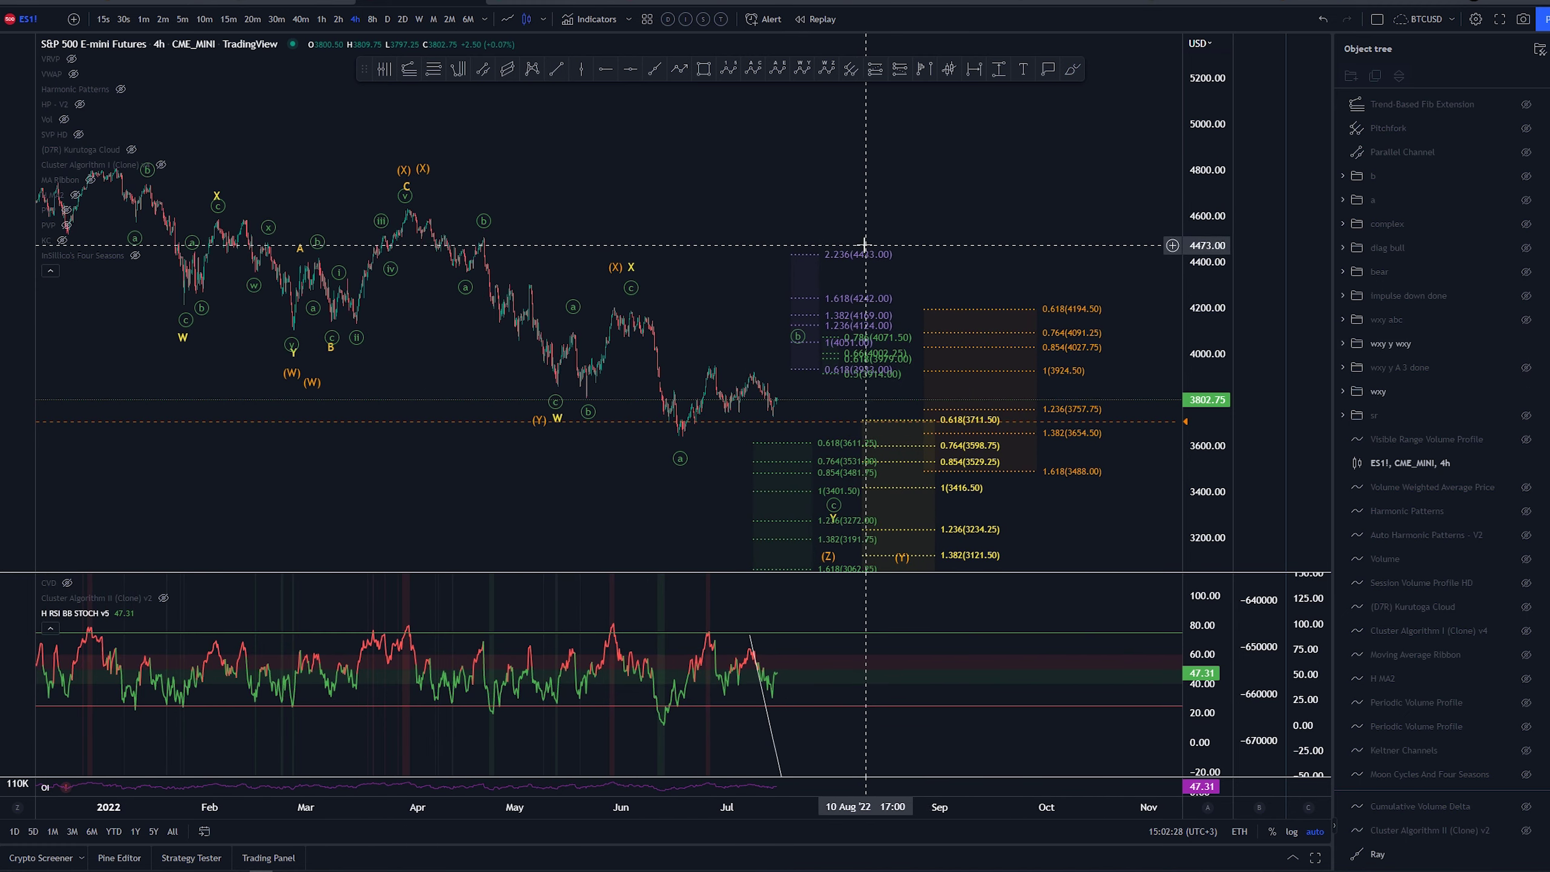
pyautogui.moveTo(417, 196)
pyautogui.mouseDown()
pyautogui.moveTo(492, 217)
pyautogui.moveTo(556, 416)
pyautogui.moveTo(570, 315)
pyautogui.moveTo(676, 429)
pyautogui.moveTo(862, 502)
pyautogui.mouseUp()
pyautogui.hotkey('ctrl', 'z')
pyautogui.hotkey('ctrl', 'z')
pyautogui.hotkey('ctrl', 'z')
pyautogui.press('Escape')
# Switch the chart to the 1-hour interval.
pyautogui.moveTo(1004, 235); pyautogui.dragTo(873, 237)
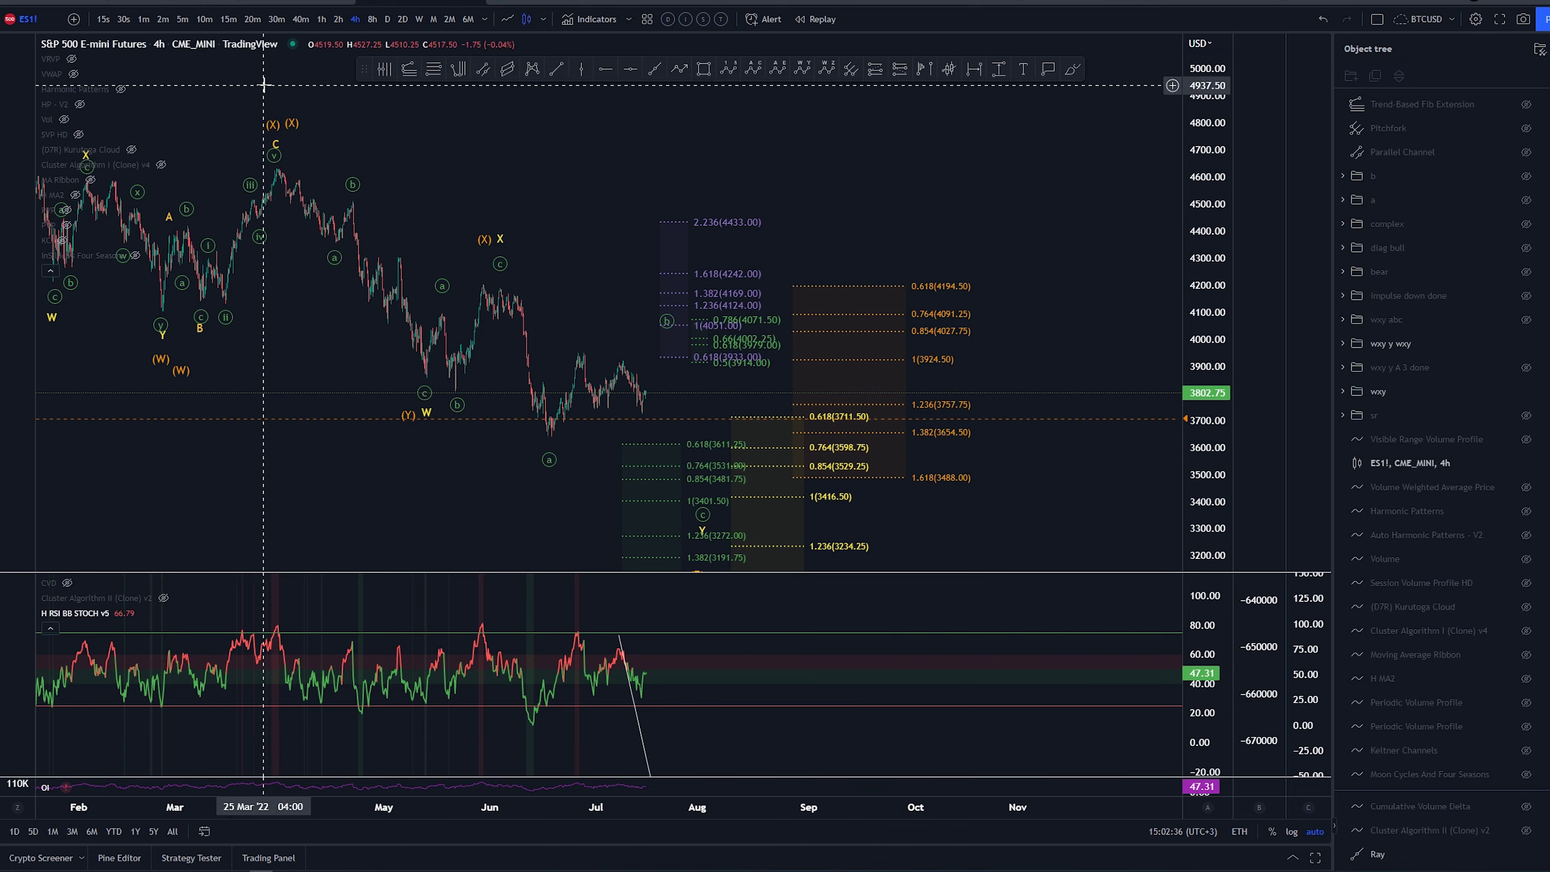
pyautogui.click(322, 18)
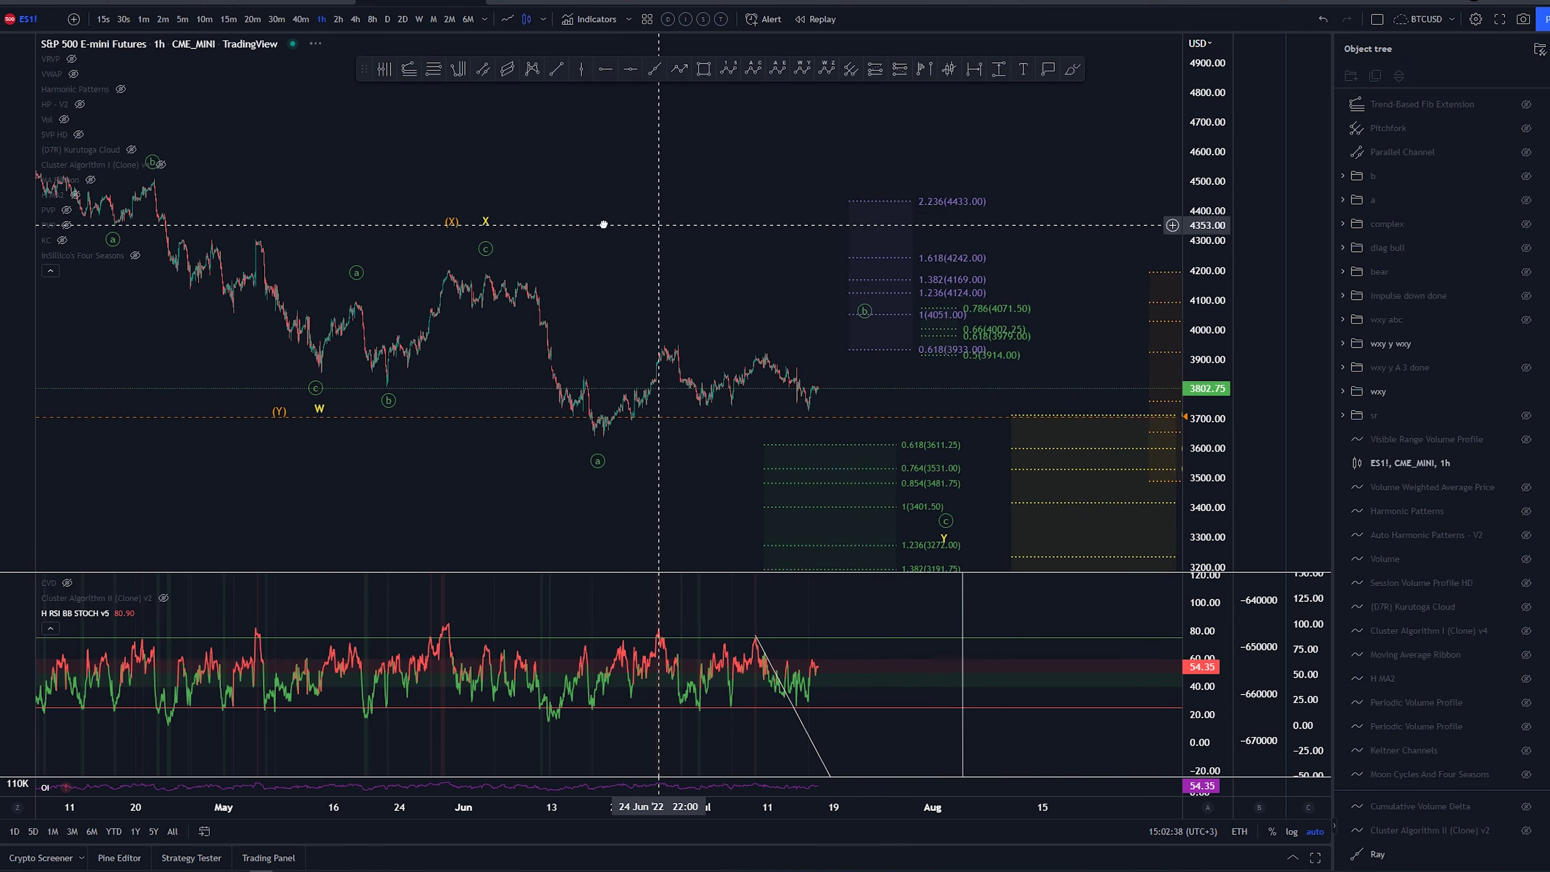
# Show the impulse down done group and brush over the June drop to circled a, undoing both the stroke and the group's display.
pyautogui.click(1527, 296)
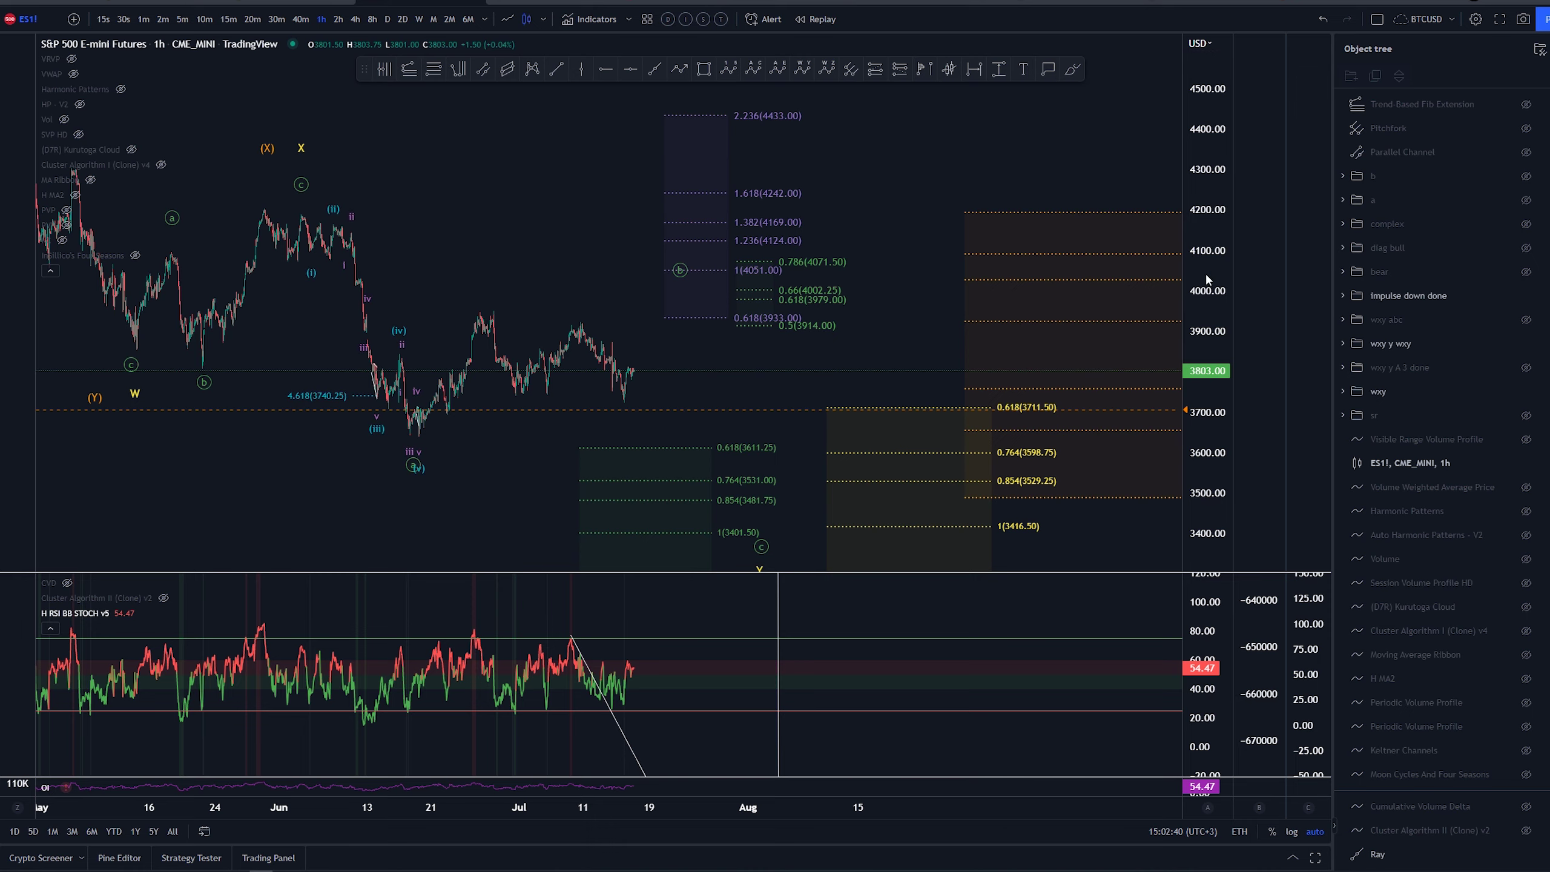
pyautogui.moveTo(300, 215)
pyautogui.mouseDown()
pyautogui.moveTo(335, 227)
pyautogui.moveTo(374, 398)
pyautogui.moveTo(415, 465)
pyautogui.mouseUp()
pyautogui.hotkey('ctrl', 'z')
pyautogui.hotkey('ctrl', 'z')
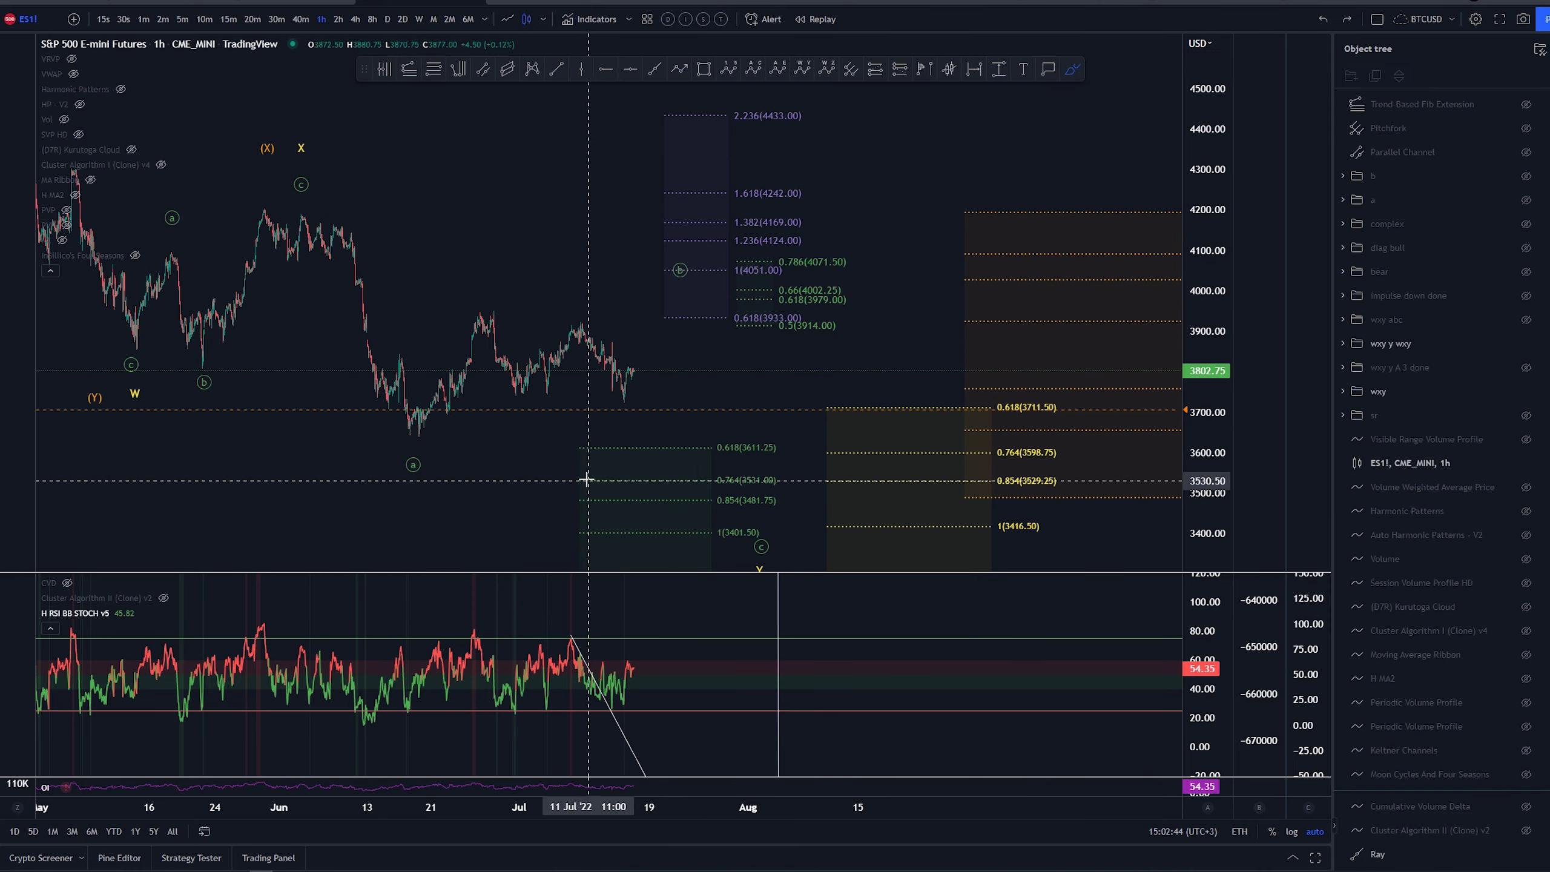
# Brush the projected fall from the circled b zone to the circled c target, mark that target, and undo the strokes.
pyautogui.moveTo(720, 292)
pyautogui.mouseDown()
pyautogui.moveTo(722, 270)
pyautogui.moveTo(667, 275)
pyautogui.moveTo(761, 493)
pyautogui.mouseUp()
pyautogui.hotkey('ctrl', 'z')
pyautogui.moveTo(765, 559); pyautogui.dragTo(786, 547)
pyautogui.hotkey('ctrl', 'z')
pyautogui.hotkey('ctrl', 'z')
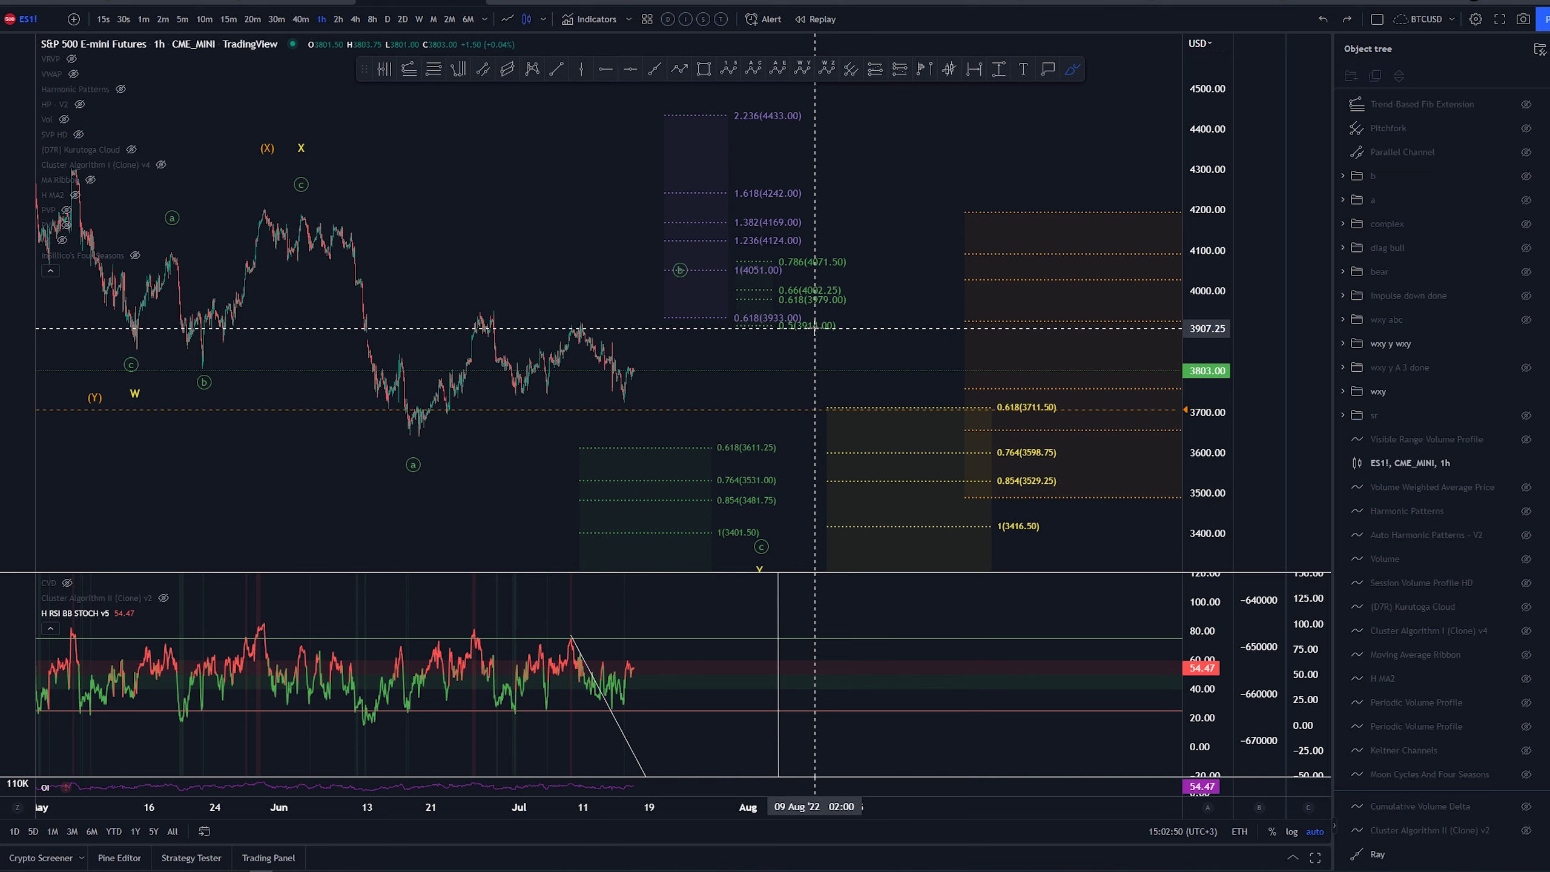
# Show the bear drawing group and switch the chart to the 30-minute interval, framed on the June and July waves.
pyautogui.moveTo(1547, 278)
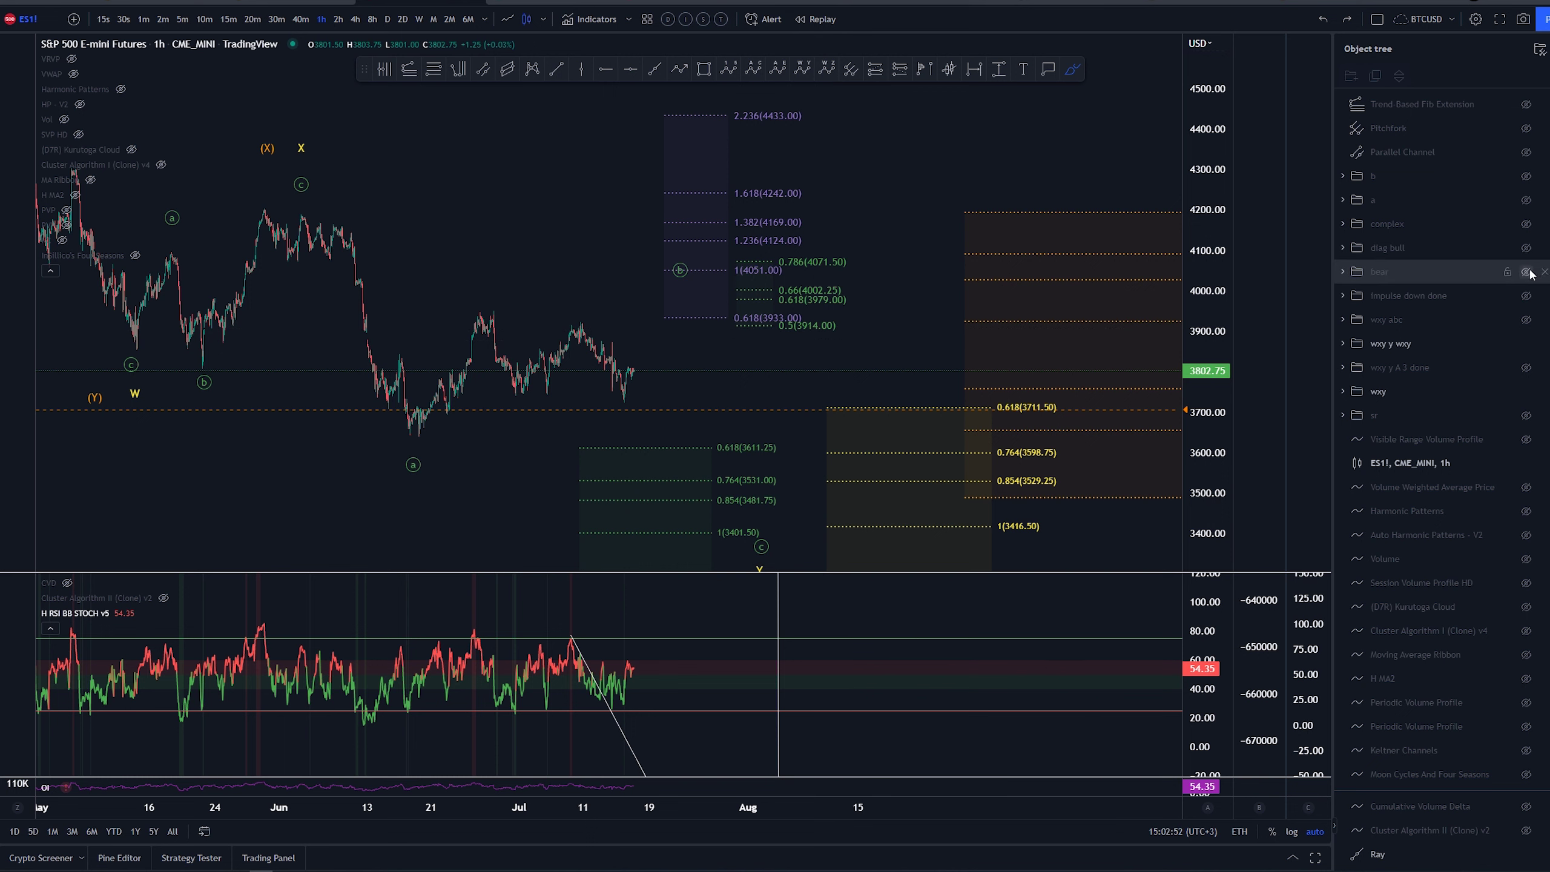
pyautogui.click(1527, 272)
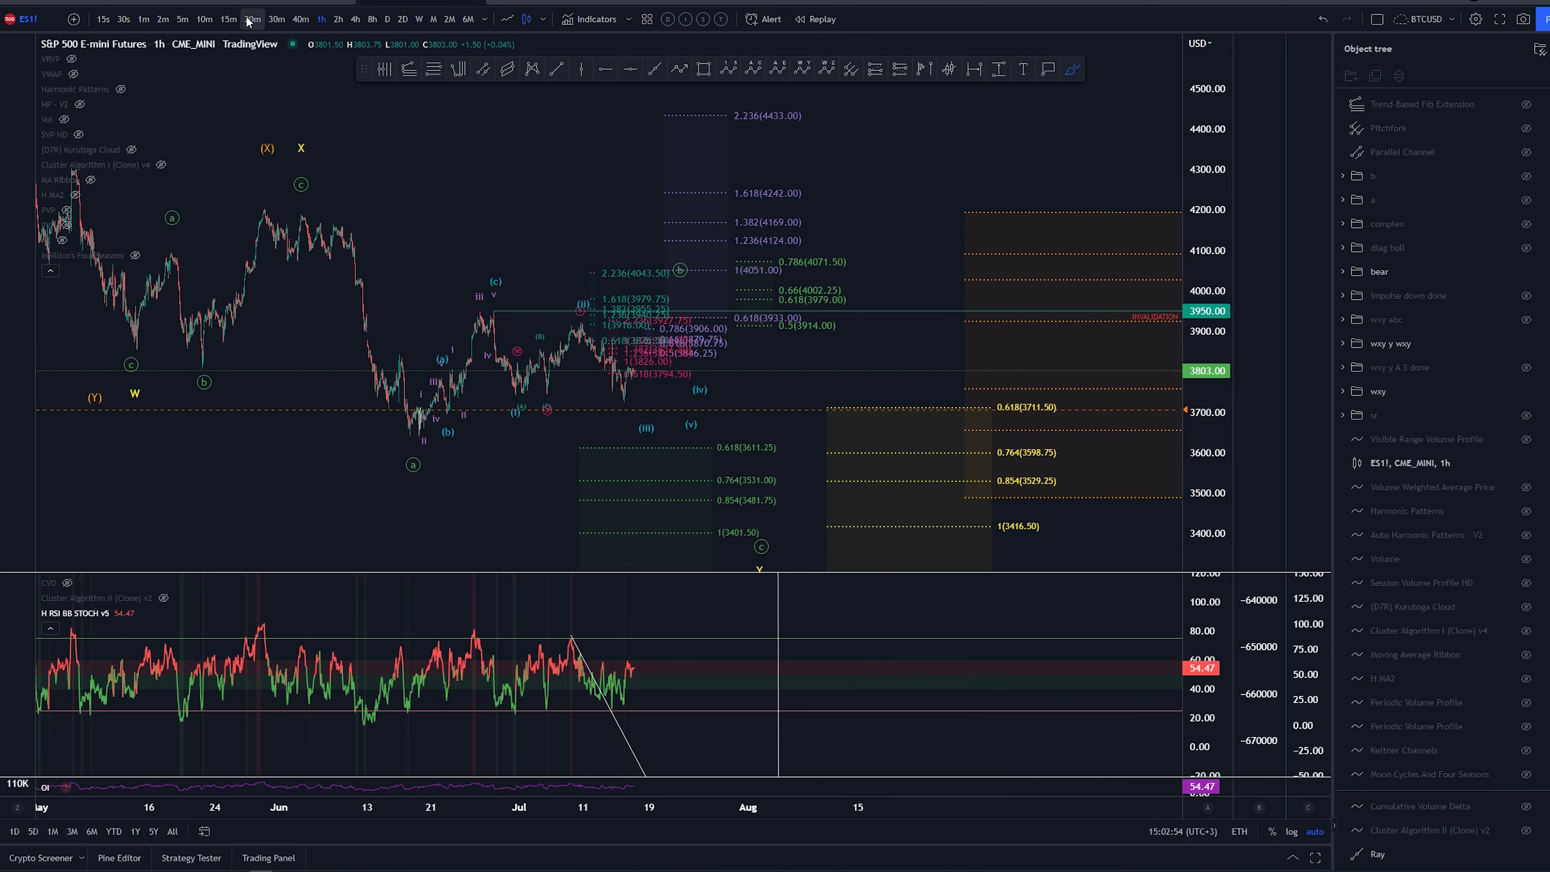
pyautogui.click(275, 20)
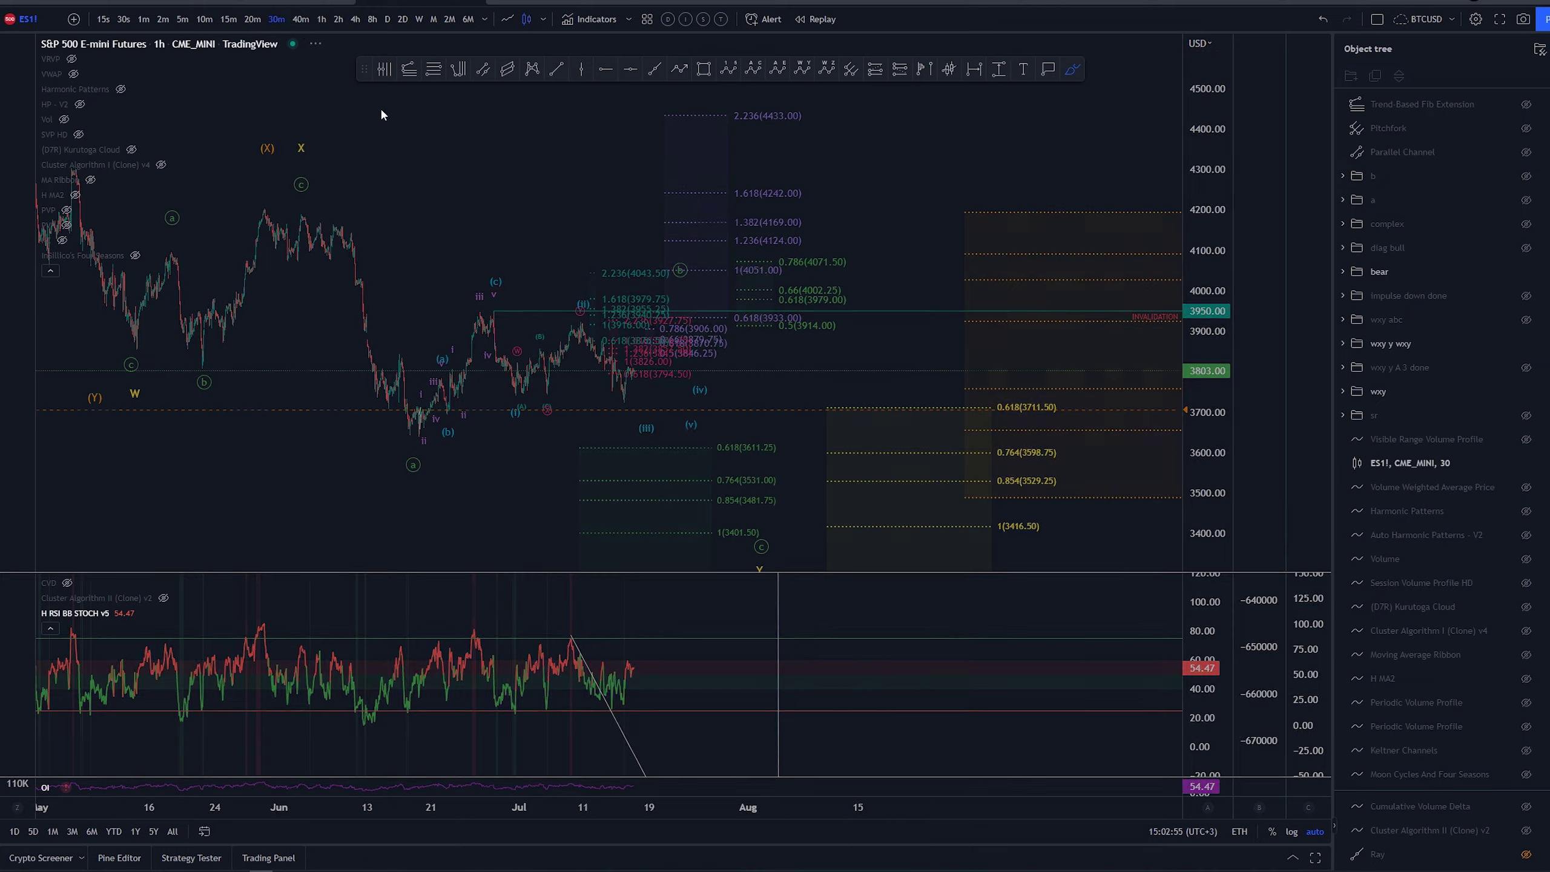
pyautogui.rightClick(476, 174)
pyautogui.click(522, 183)
pyautogui.scroll(-5, 796, 409)
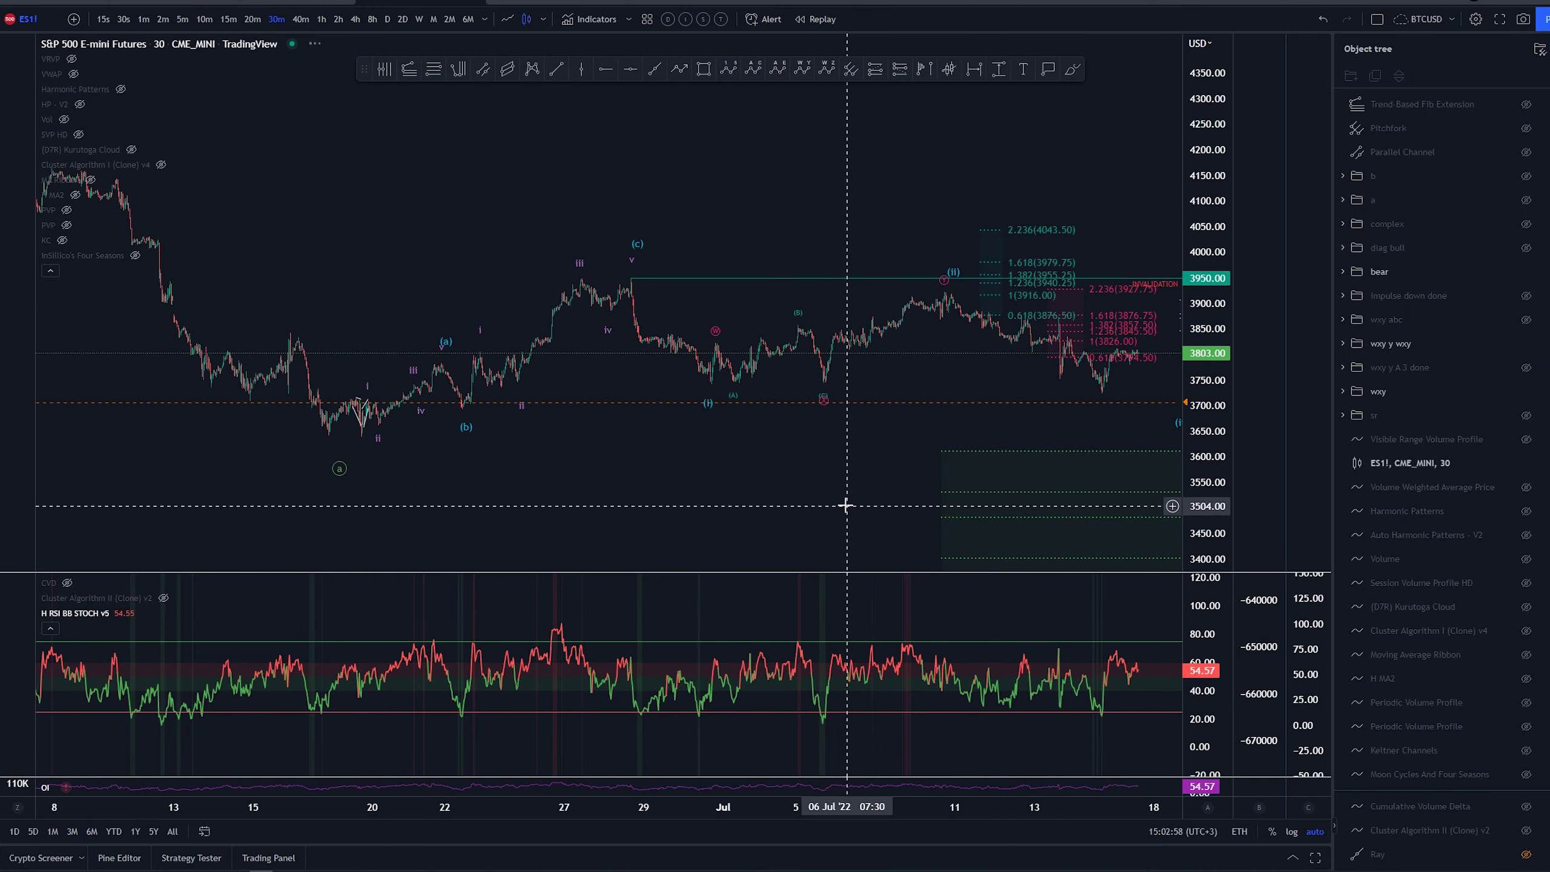
pyautogui.moveTo(794, 509); pyautogui.dragTo(537, 435)
pyautogui.moveTo(1207, 429); pyautogui.dragTo(1207, 287)
pyautogui.moveTo(1094, 350); pyautogui.dragTo(833, 310)
pyautogui.scroll(-3, 890, 305)
pyautogui.moveTo(1026, 332); pyautogui.dragTo(1058, 120)
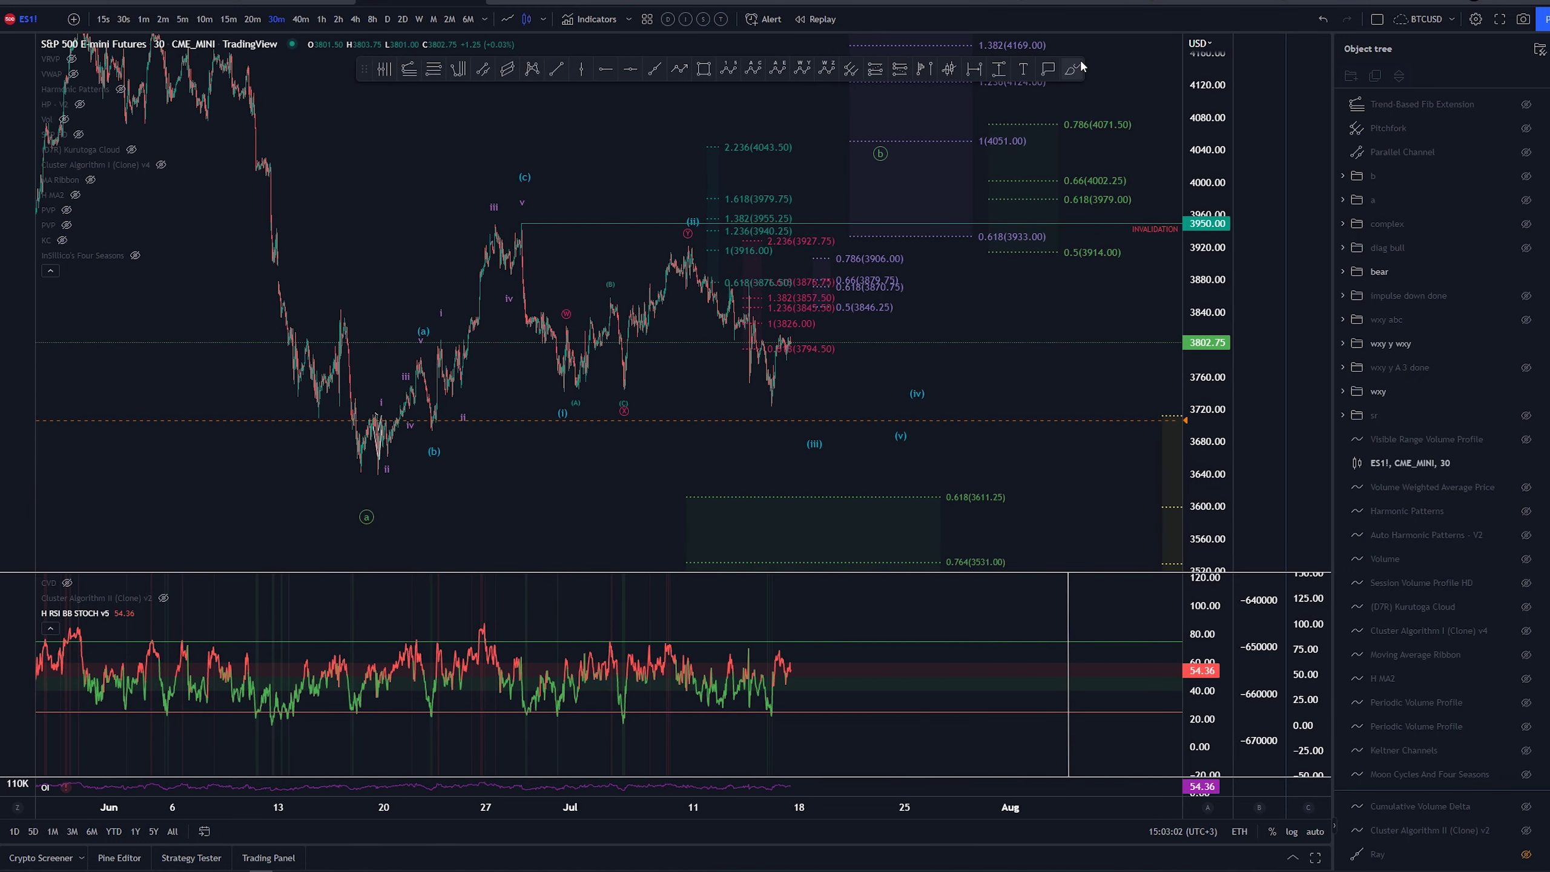
# Brush over the rise from circled a, undo the stroke, and place the circled b label above the (c) wave at the 28 June high.
pyautogui.moveTo(362, 483)
pyautogui.mouseDown()
pyautogui.moveTo(410, 370)
pyautogui.moveTo(462, 393)
pyautogui.mouseUp()
pyautogui.hotkey('ctrl', 'z')
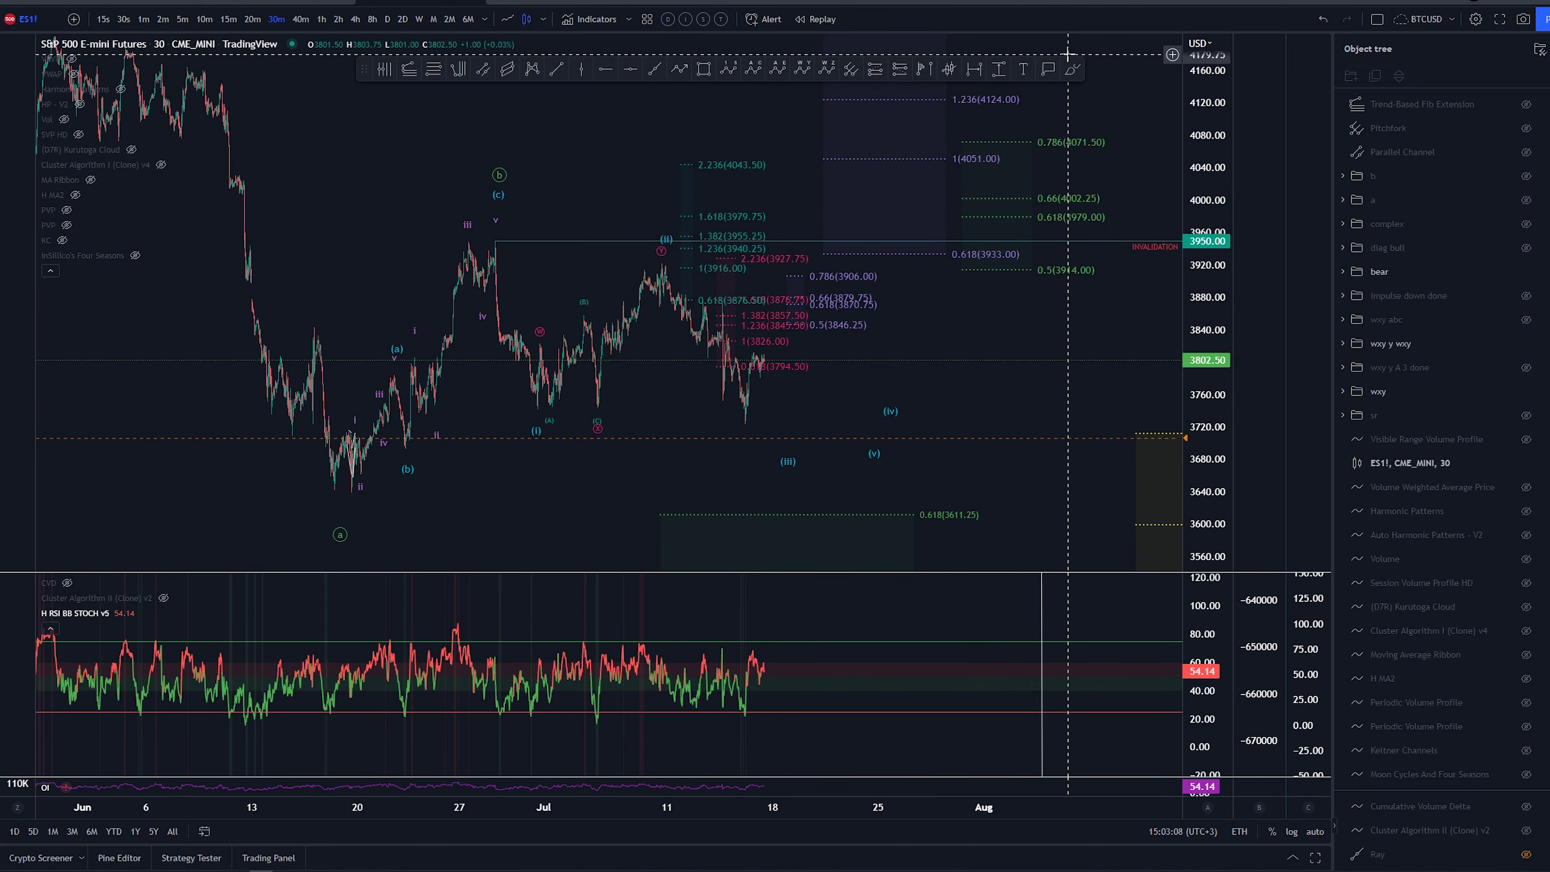
# Brush the projected decline from the circled b high on 28 June to the (iii) target and undo it.
pyautogui.click(1078, 72)
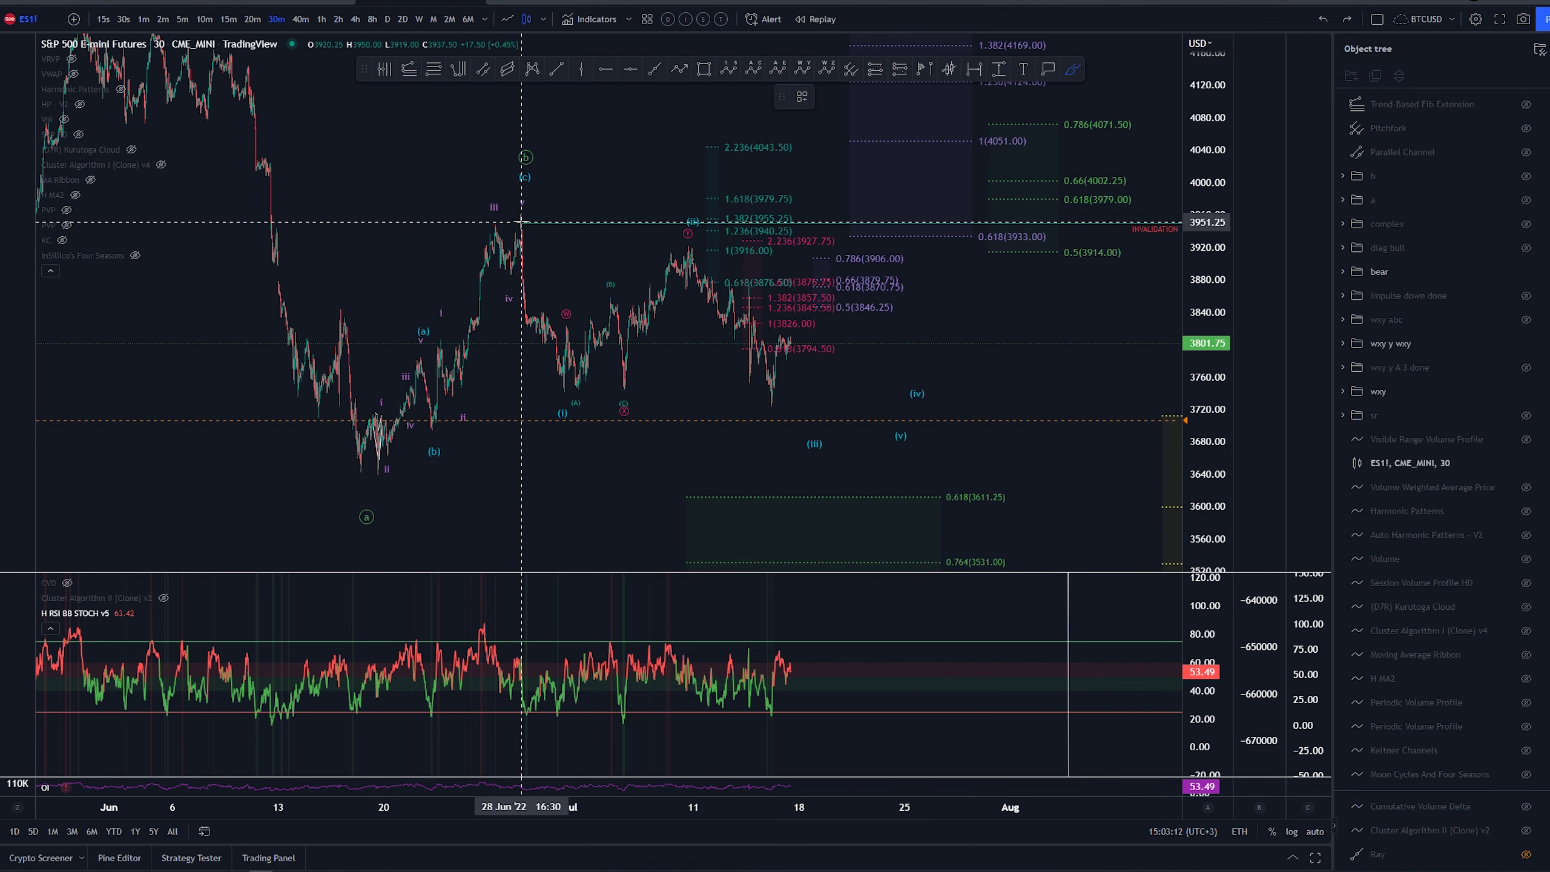
pyautogui.moveTo(522, 223)
pyautogui.mouseDown()
pyautogui.moveTo(563, 394)
pyautogui.moveTo(675, 259)
pyautogui.moveTo(713, 267)
pyautogui.moveTo(812, 439)
pyautogui.mouseUp()
pyautogui.hotkey('ctrl', 'z')
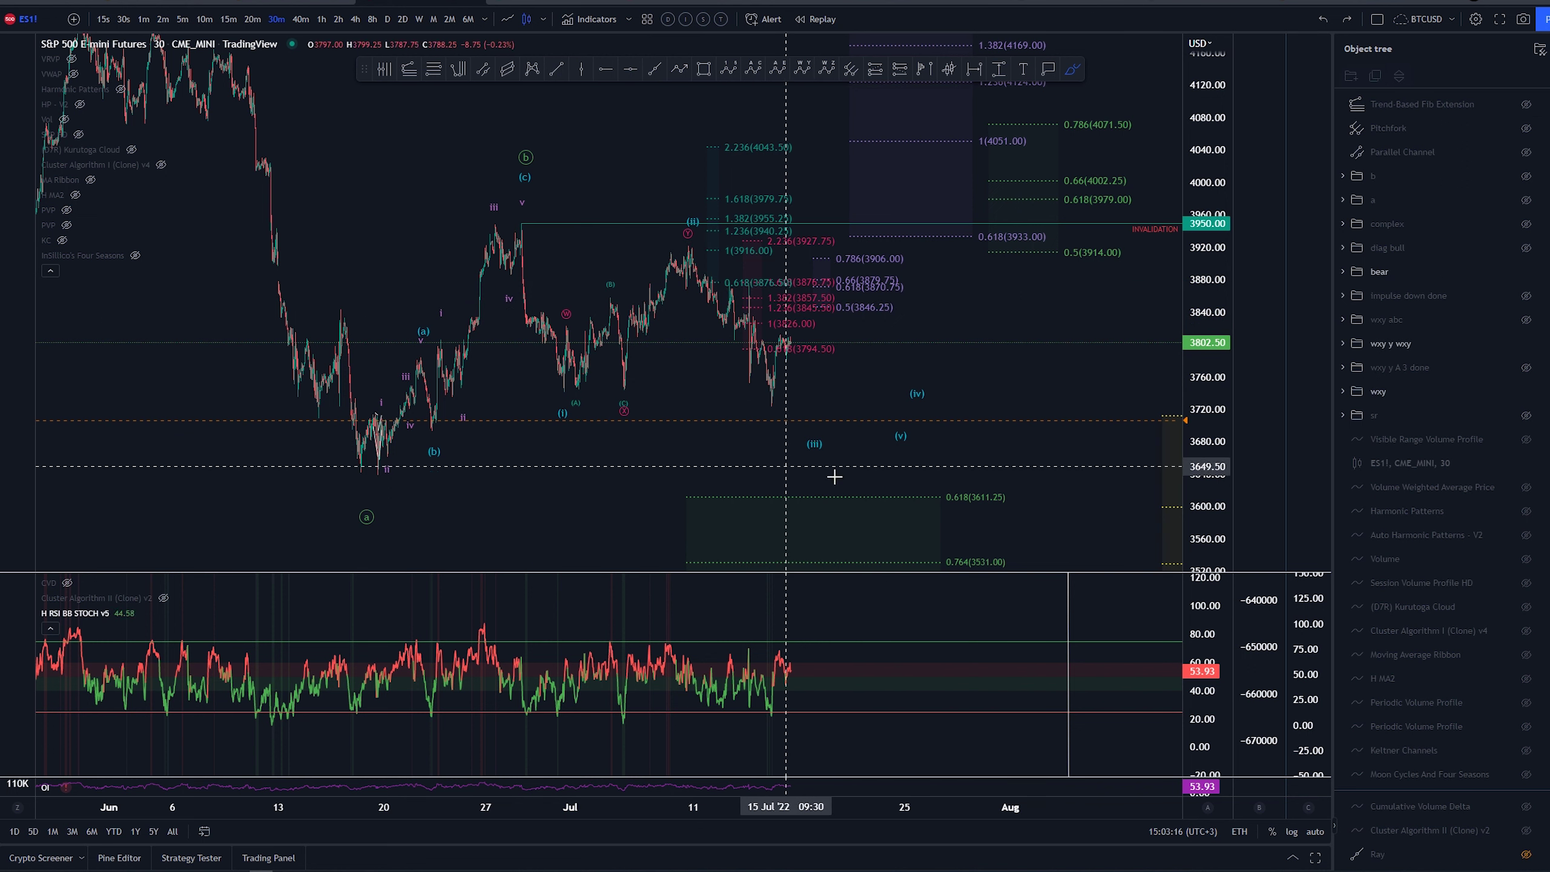
# Mark the 28 June price high and the RSI dip beneath it with temporary brush strokes, undoing each one.
pyautogui.moveTo(1221, 474); pyautogui.dragTo(1215, 428)
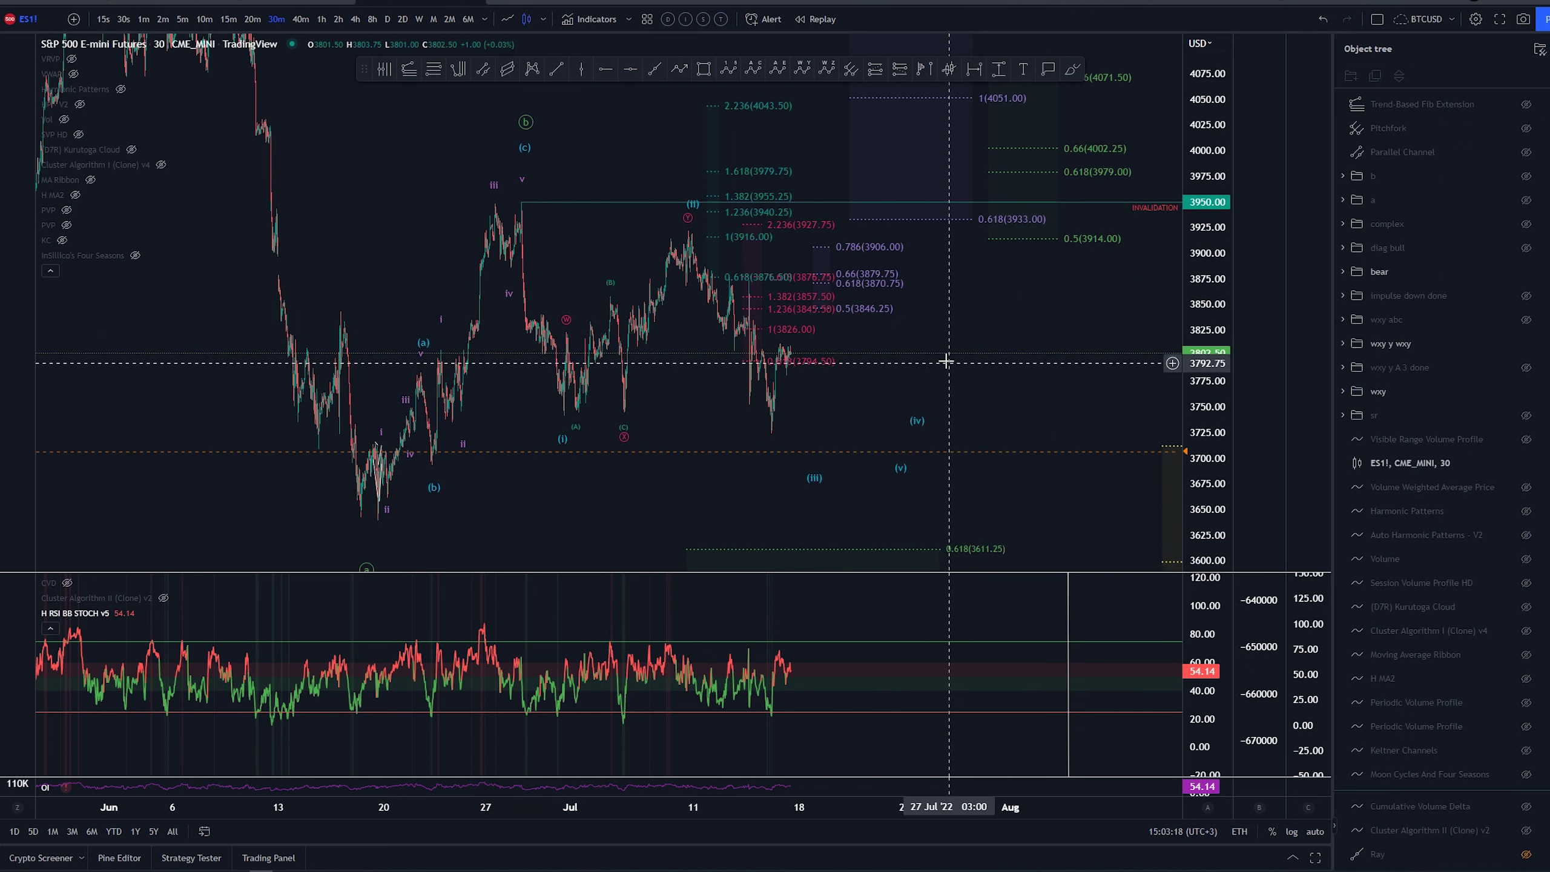
pyautogui.click(1072, 71)
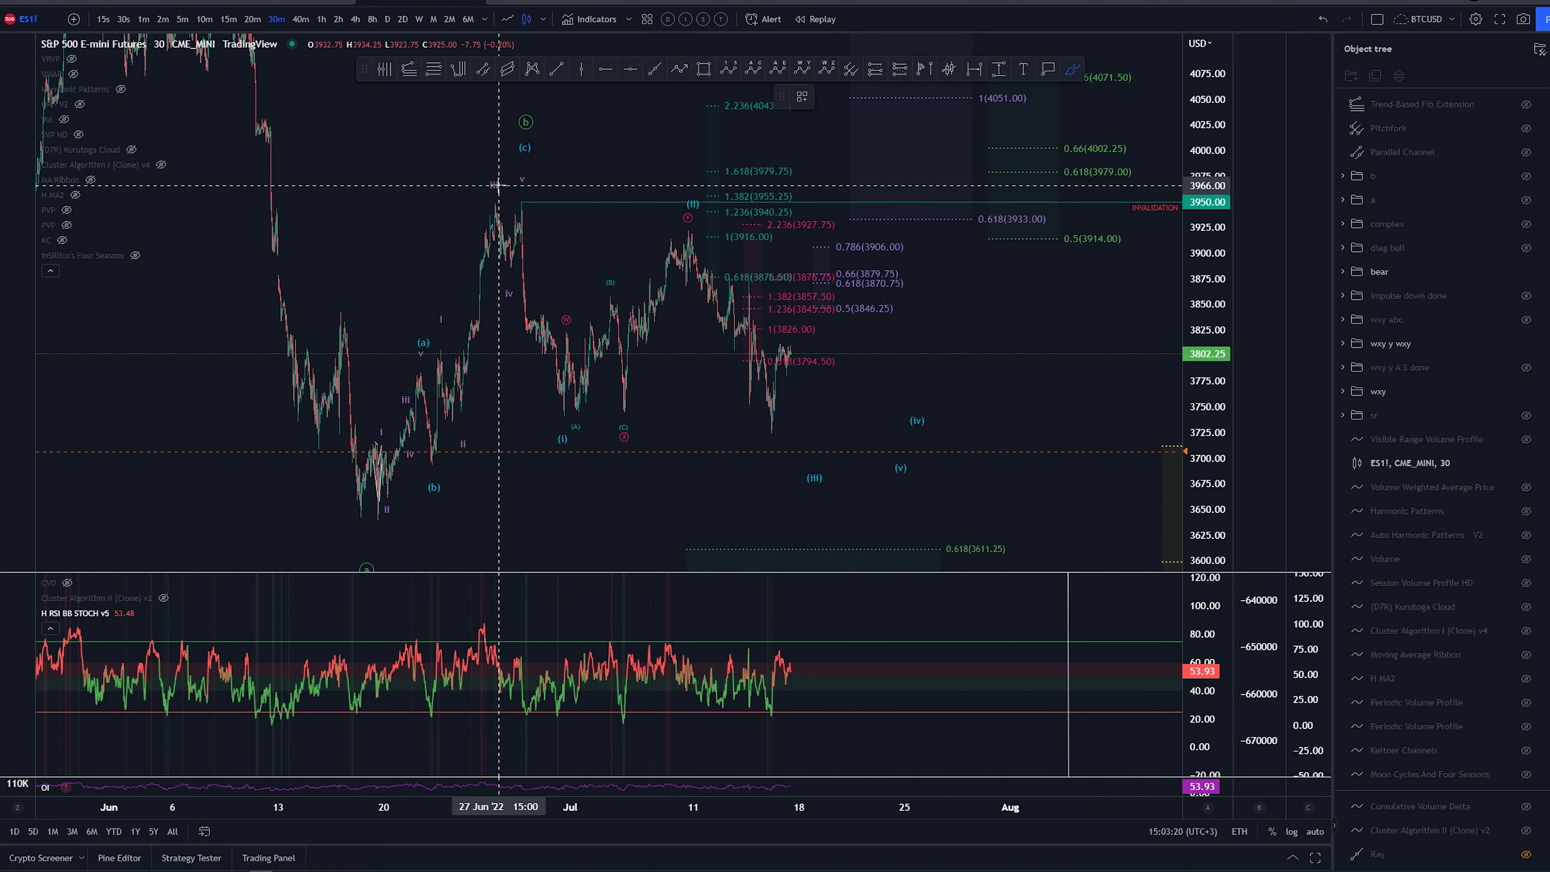
pyautogui.moveTo(521, 191)
pyautogui.mouseDown()
pyautogui.moveTo(569, 369)
pyautogui.moveTo(551, 180)
pyautogui.moveTo(517, 220)
pyautogui.moveTo(530, 242)
pyautogui.mouseUp()
pyautogui.hotkey('ctrl', 'z')
pyautogui.hotkey('ctrl', 'z')
pyautogui.moveTo(526, 711); pyautogui.dragTo(557, 723)
pyautogui.hotkey('ctrl', 'z')
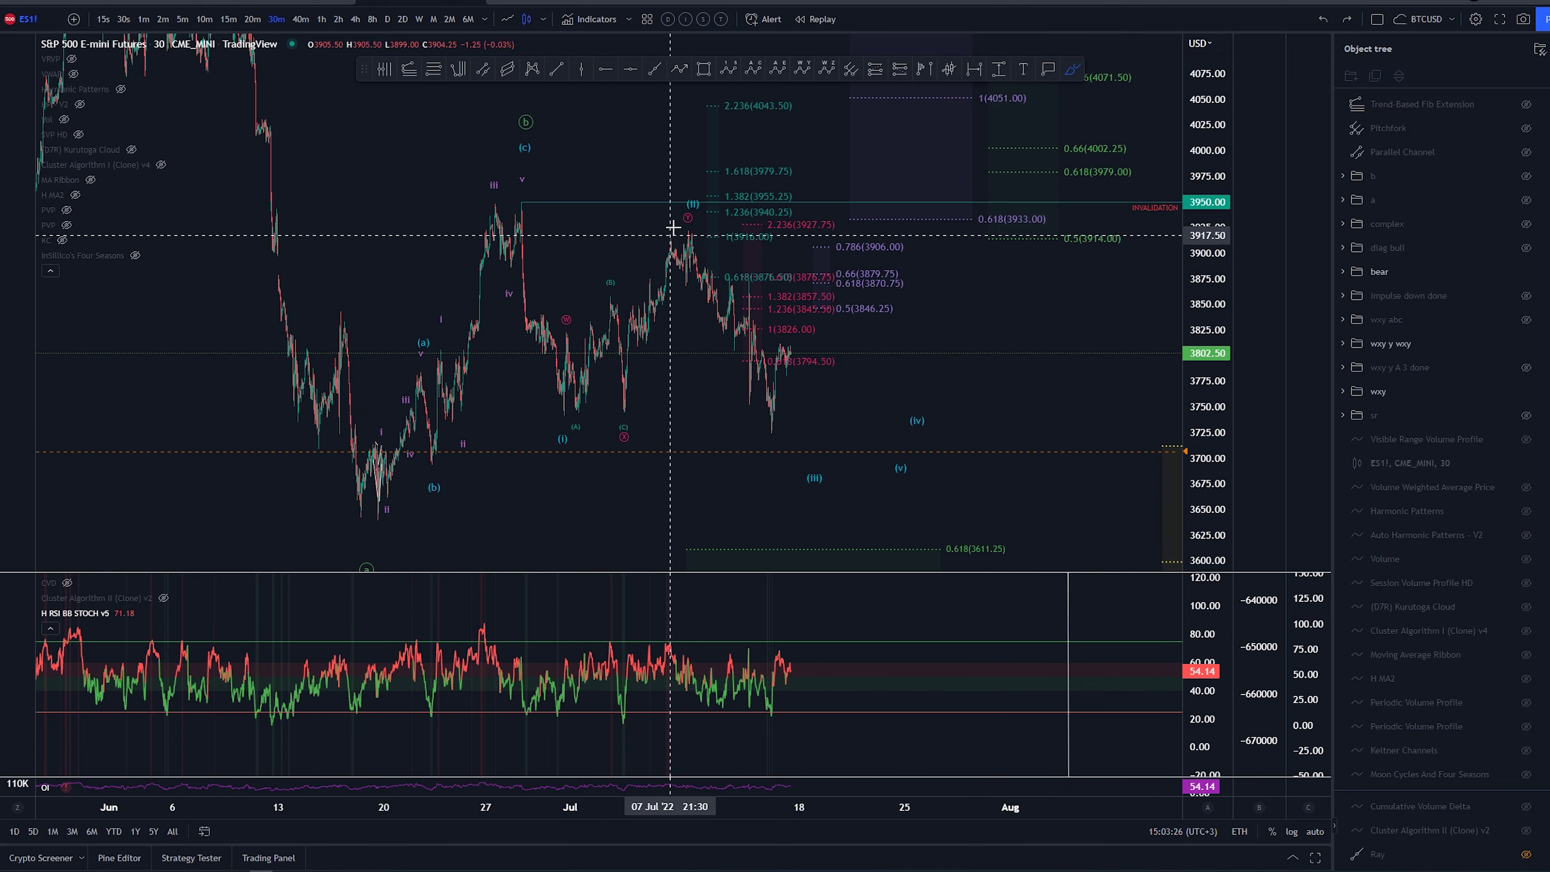
# Circle the (ii) high near 11 July and the 28 June high with temporary brush strokes, undoing each one.
pyautogui.moveTo(689, 188); pyautogui.dragTo(702, 191)
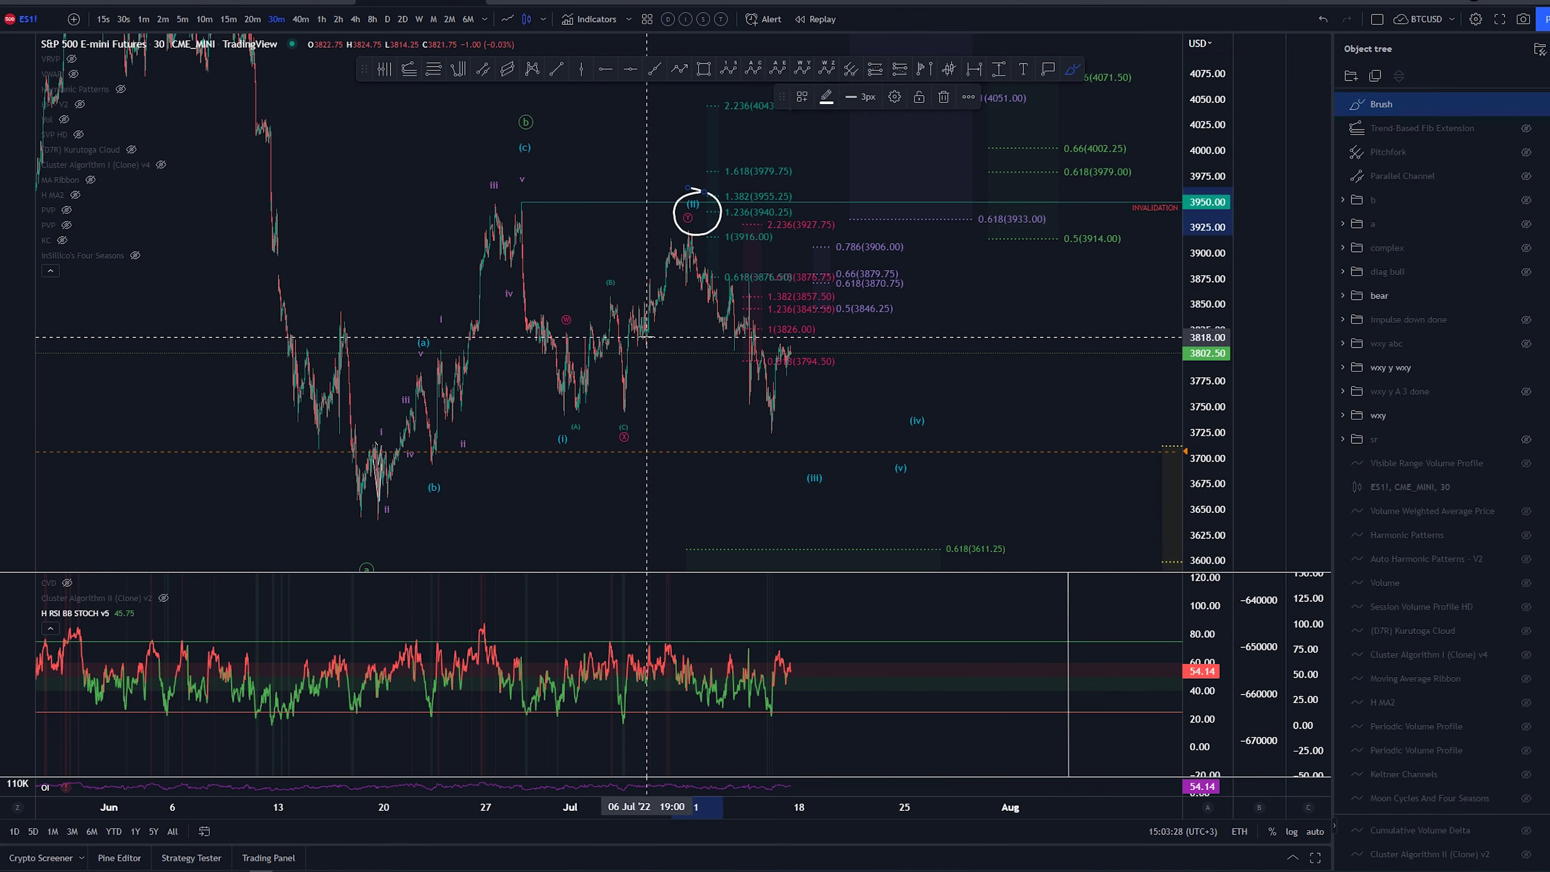
pyautogui.hotkey('ctrl', 'z')
pyautogui.moveTo(520, 184)
pyautogui.mouseDown()
pyautogui.moveTo(510, 293)
pyautogui.moveTo(519, 215)
pyautogui.mouseUp()
pyautogui.hotkey('ctrl', 'z')
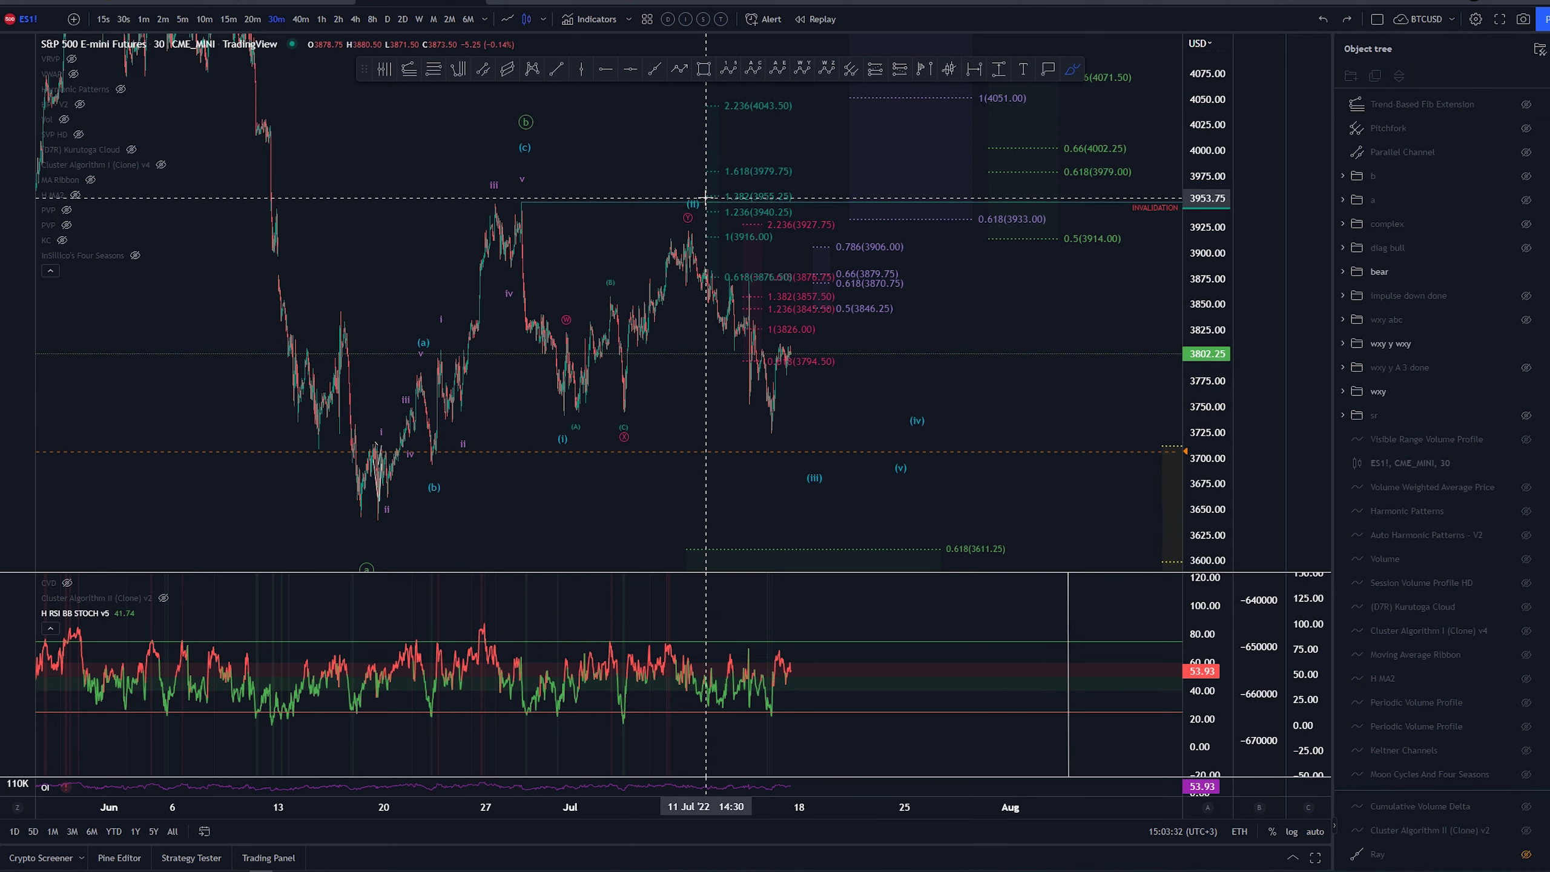
pyautogui.moveTo(681, 196); pyautogui.dragTo(693, 211)
pyautogui.hotkey('ctrl', 'z')
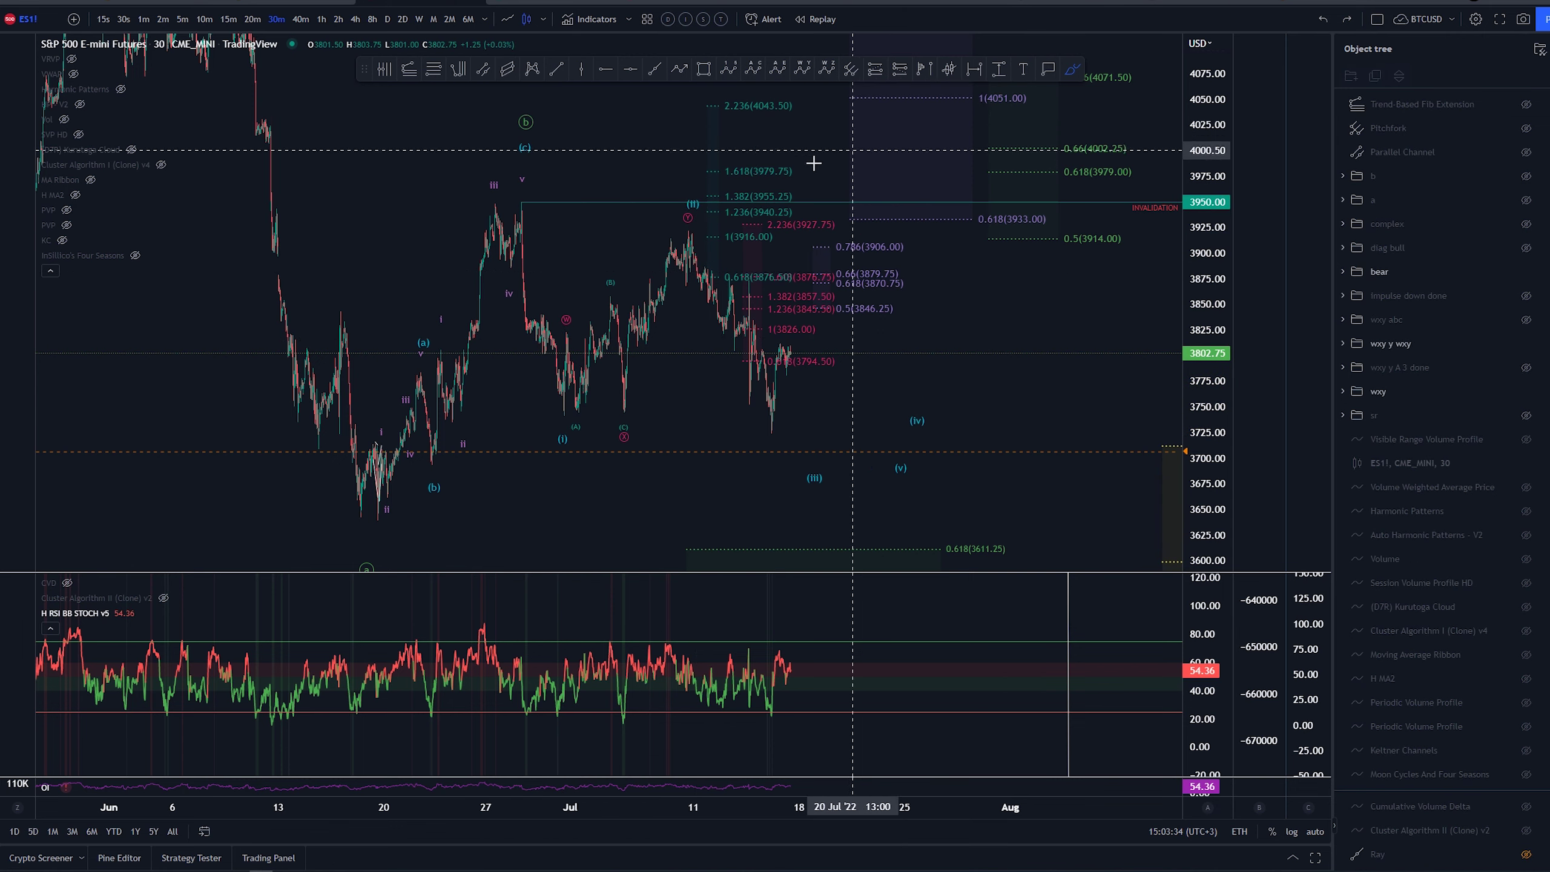
# Hide the bear drawing group and show the diag bull group instead.
pyautogui.scroll(2, 885, 348)
pyautogui.moveTo(860, 354); pyautogui.dragTo(977, 350)
pyautogui.click(1007, 326)
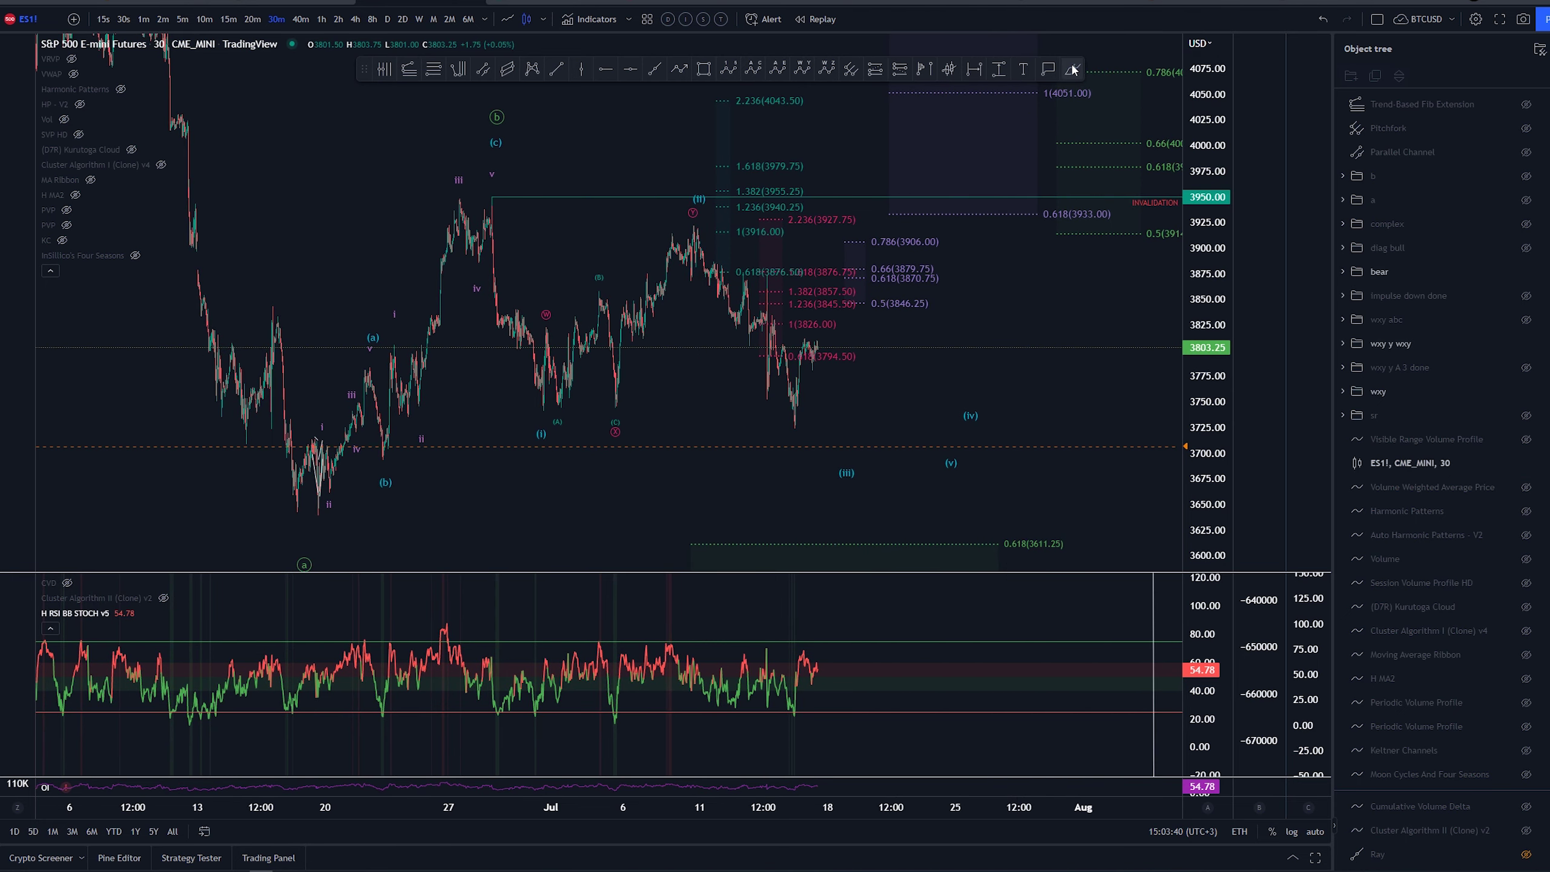
pyautogui.click(1527, 272)
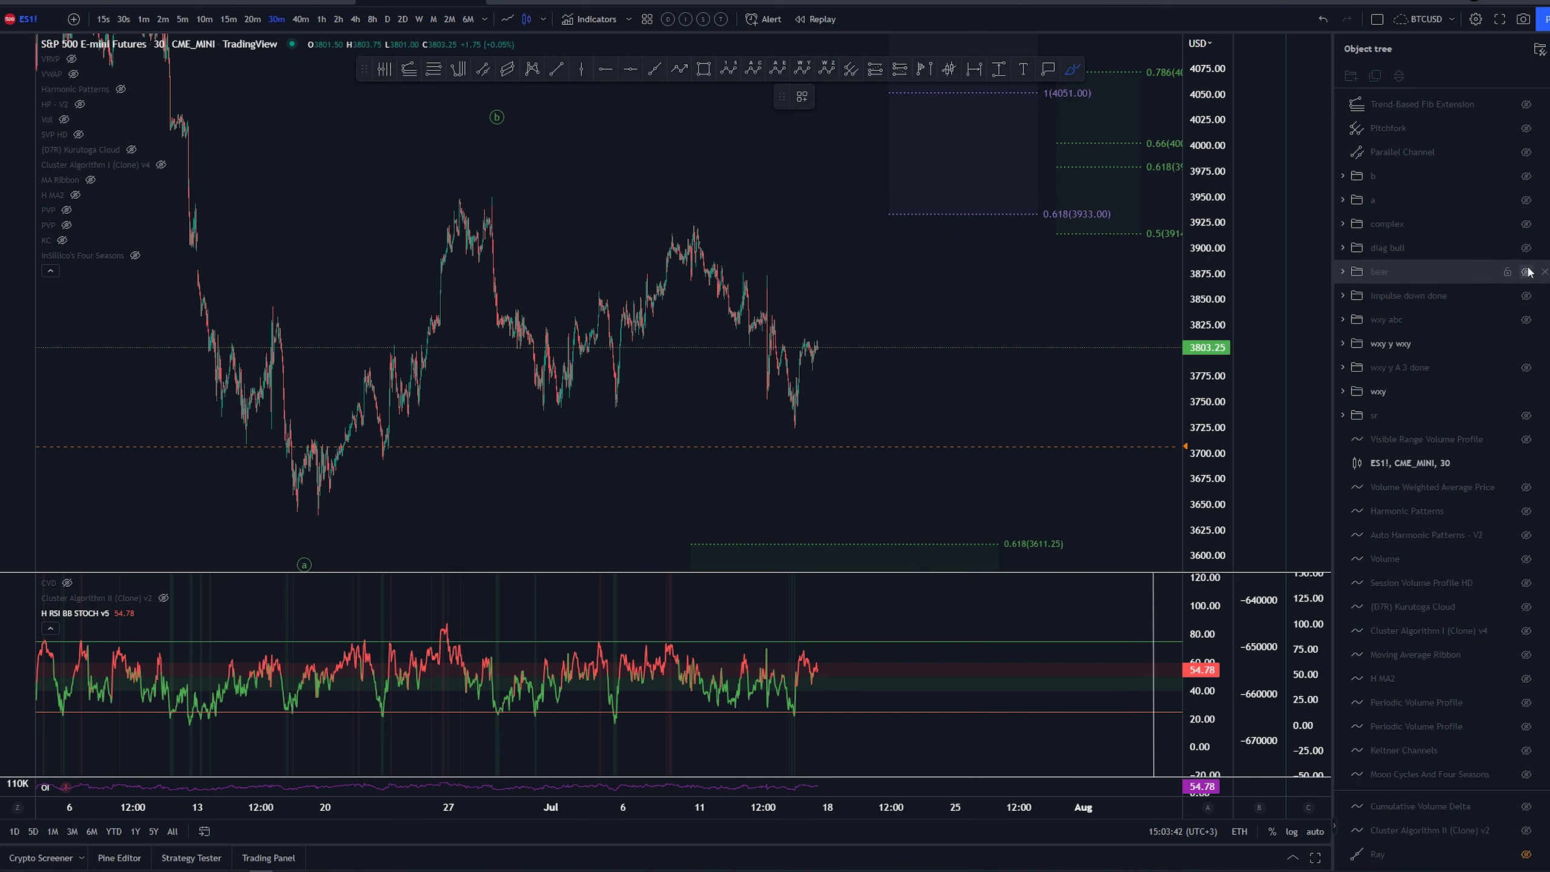
pyautogui.click(1527, 247)
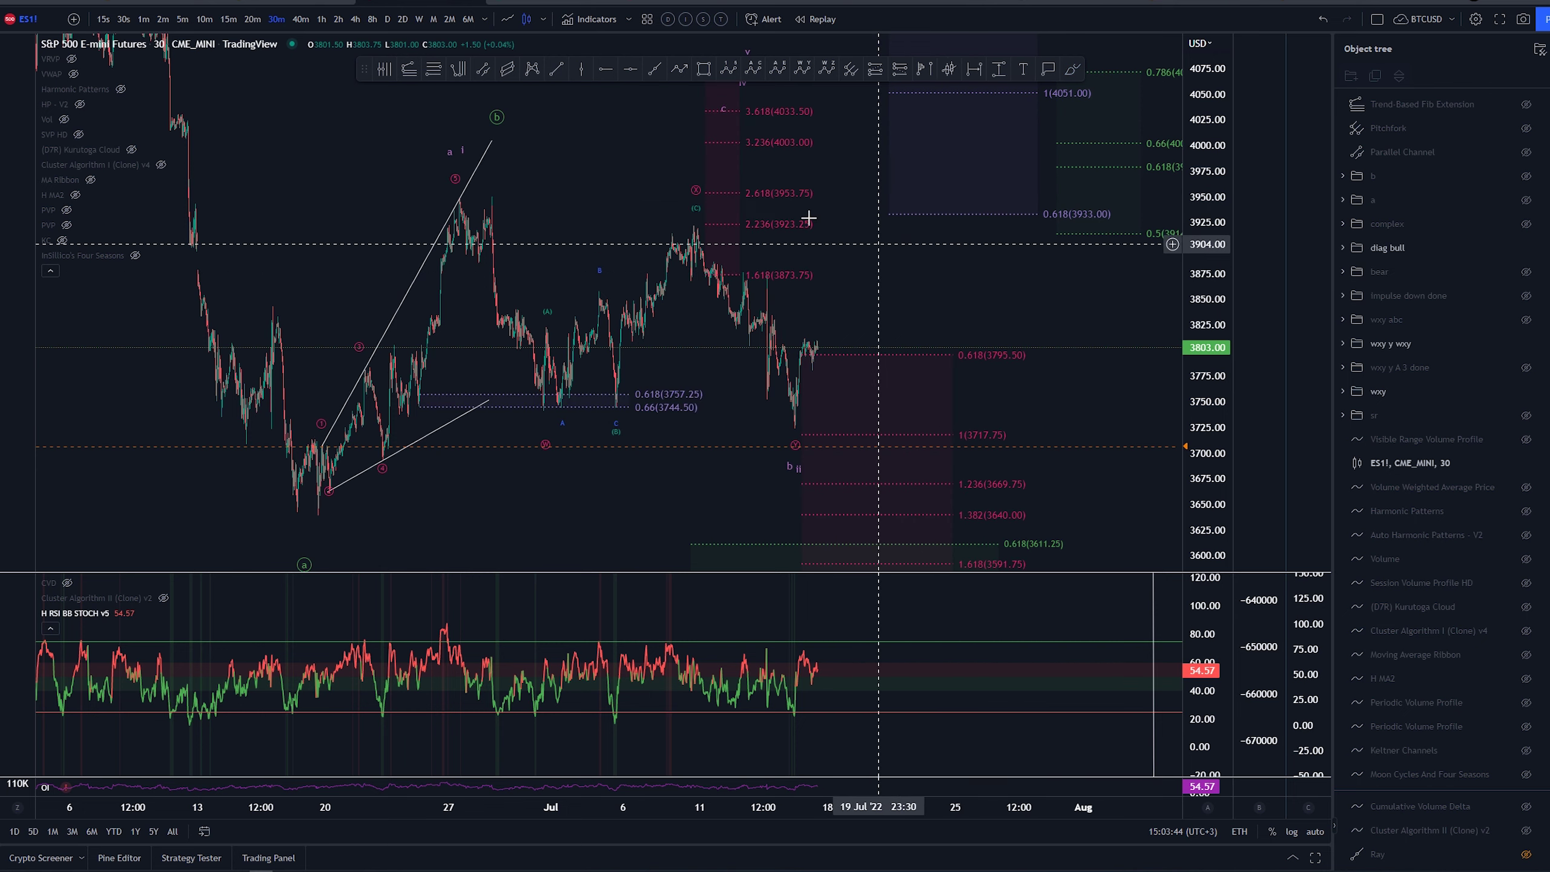
# Move the circled b wave label to the 0.66 (4002.25) retracement level around 29 July.
pyautogui.moveTo(498, 118); pyautogui.dragTo(1065, 147)
pyautogui.moveTo(1043, 245); pyautogui.dragTo(1011, 253)
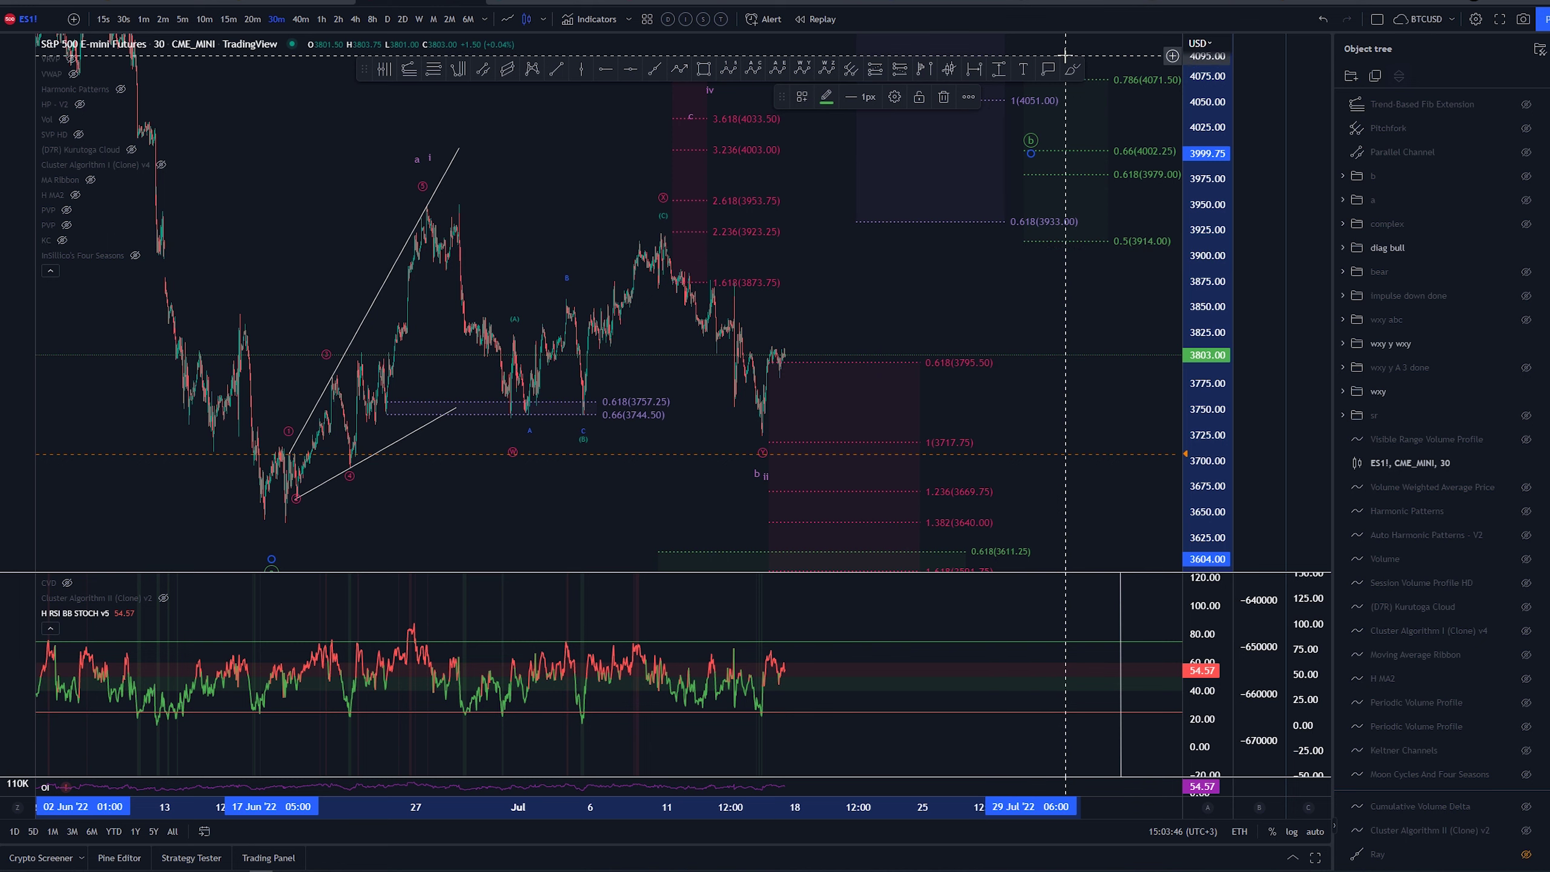
# Brush over the diagonal rise from the June low to the 27 June high and the pullback after it, undoing the strokes.
pyautogui.click(1073, 70)
pyautogui.moveTo(277, 520); pyautogui.dragTo(421, 206)
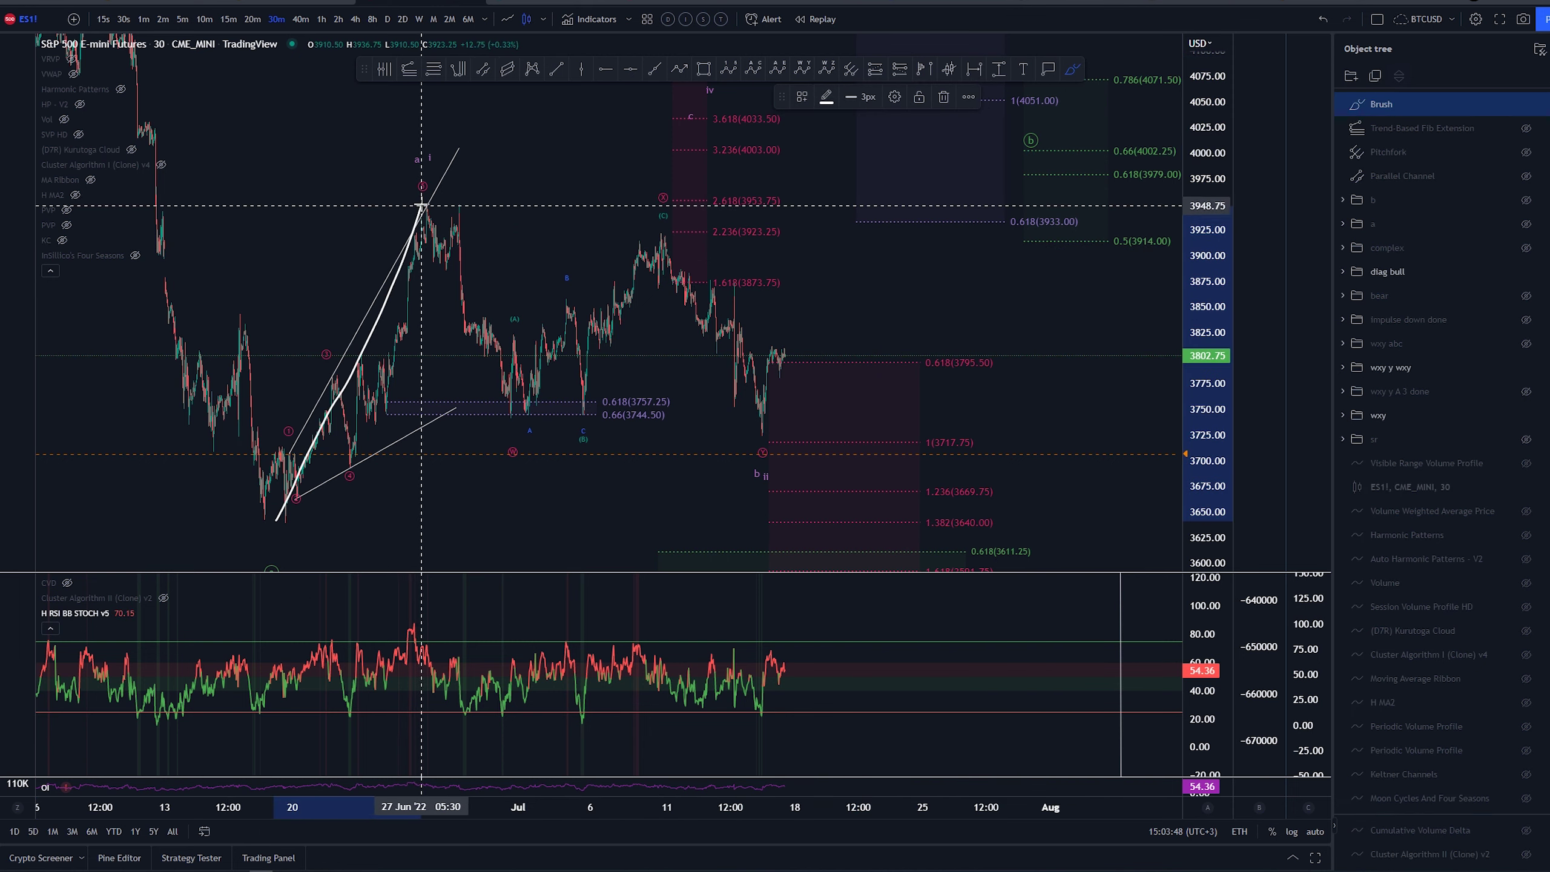
pyautogui.moveTo(436, 147)
pyautogui.mouseDown()
pyautogui.moveTo(416, 142)
pyautogui.moveTo(508, 425)
pyautogui.moveTo(546, 316)
pyautogui.mouseUp()
pyautogui.hotkey('ctrl', 'z')
pyautogui.hotkey('ctrl', 'z')
pyautogui.click(414, 184)
pyautogui.hotkey('ctrl', 'z')
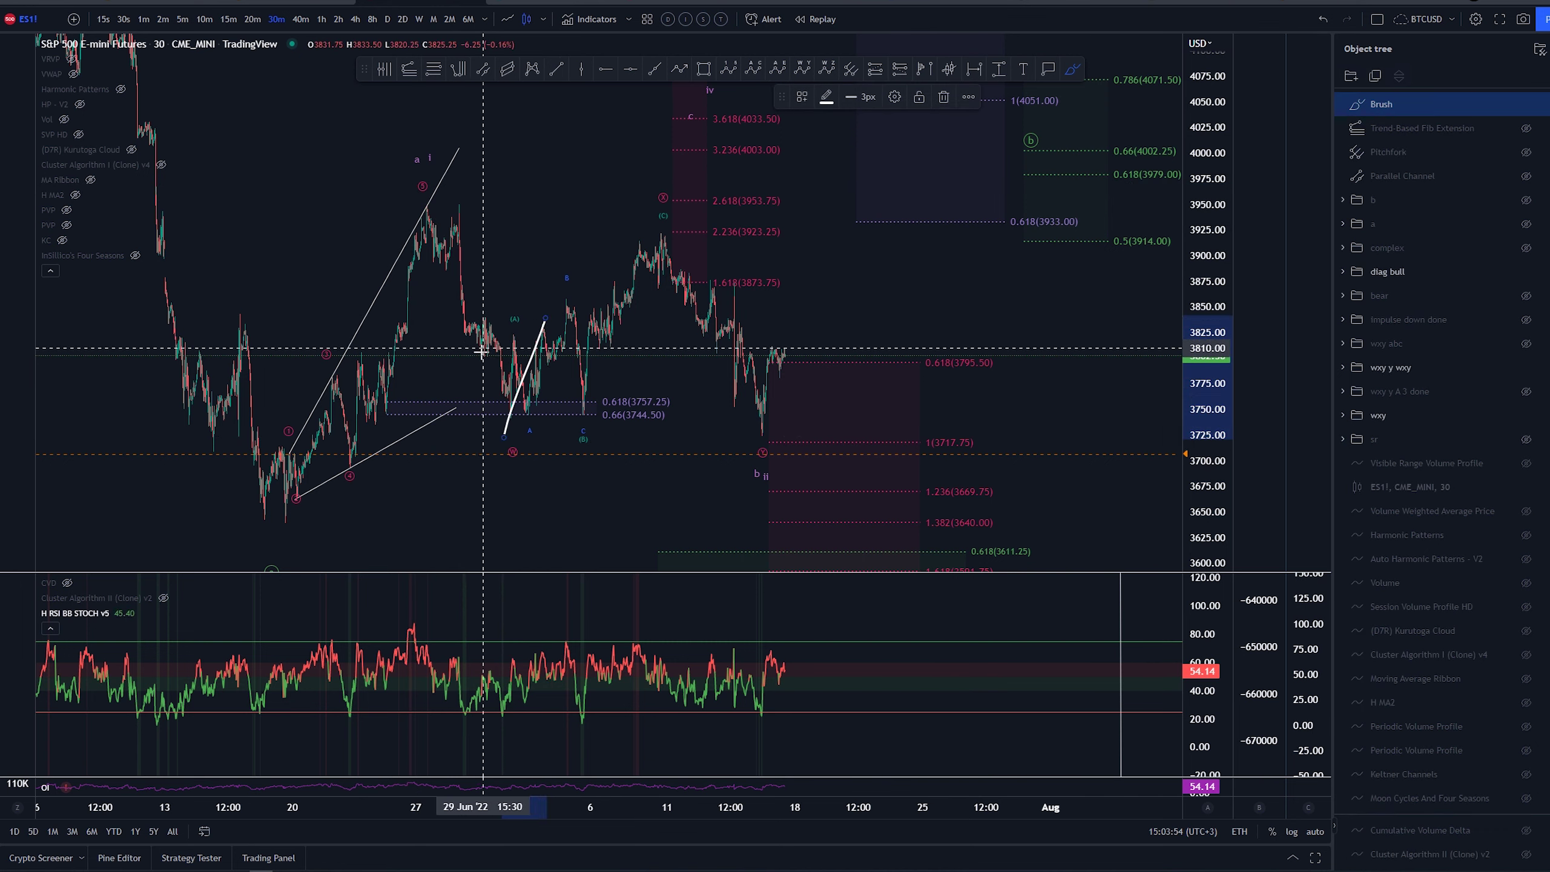
# Trace the correction from the circled w low to the mid-July circled y low with the brush and undo all strokes.
pyautogui.hotkey('ctrl', 'z')
pyautogui.moveTo(509, 417)
pyautogui.mouseDown()
pyautogui.moveTo(538, 356)
pyautogui.moveTo(656, 241)
pyautogui.moveTo(776, 453)
pyautogui.moveTo(767, 430)
pyautogui.moveTo(785, 497)
pyautogui.moveTo(759, 467)
pyautogui.mouseUp()
pyautogui.hotkey('ctrl', 'z')
pyautogui.hotkey('ctrl', 'z')
pyautogui.hotkey('ctrl', 'z')
pyautogui.hotkey('ctrl', 'z')
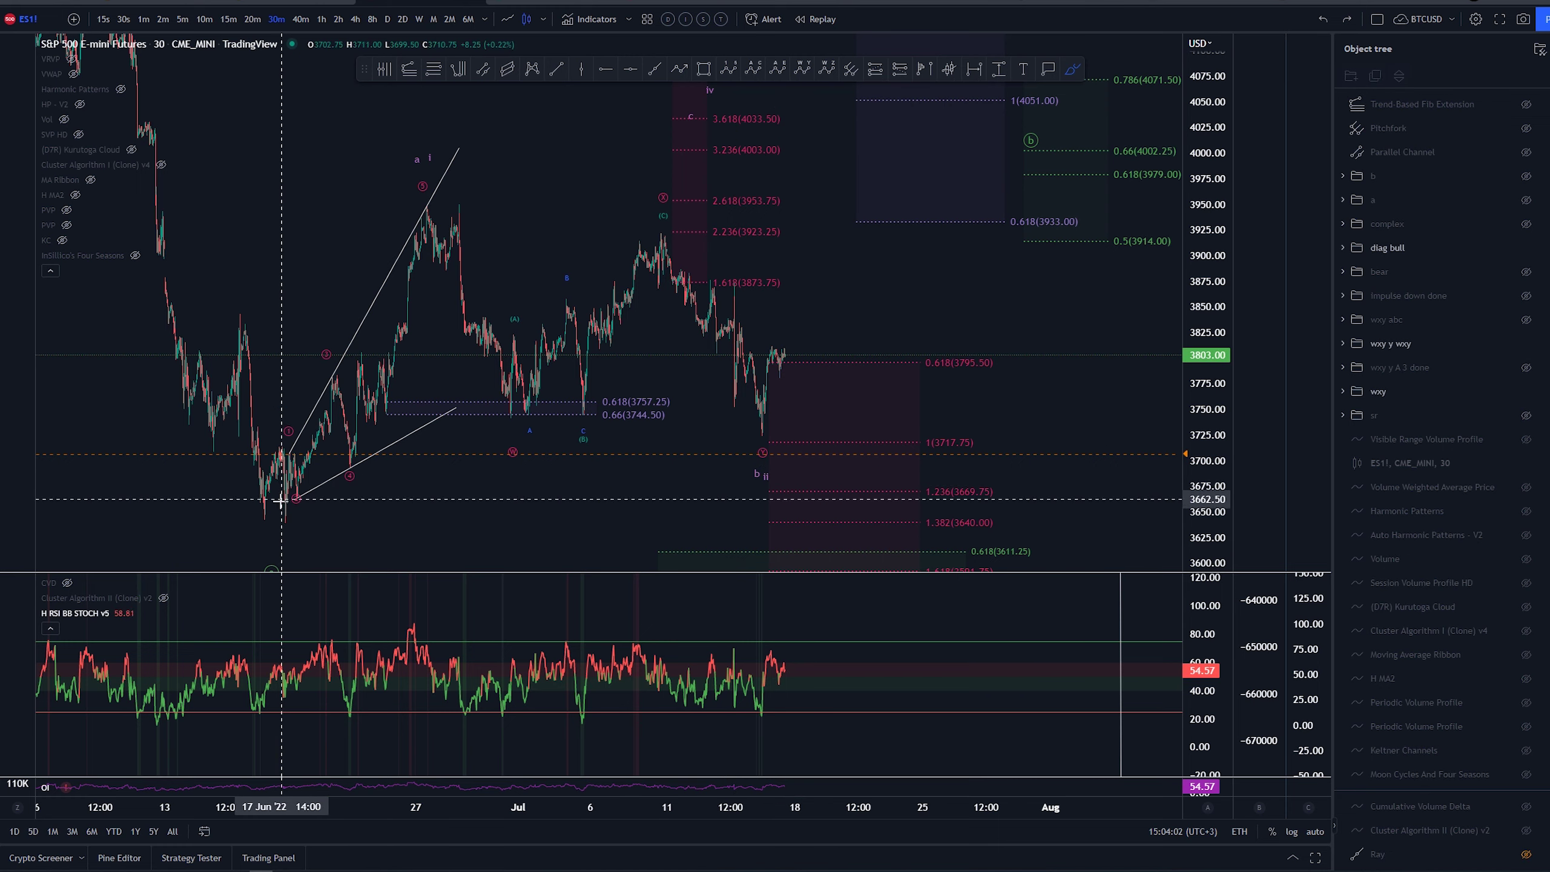
# Brush a path from the June low through the mid-July low up toward 4000, circle that July low, and remove both strokes.
pyautogui.moveTo(281, 502)
pyautogui.mouseDown()
pyautogui.moveTo(431, 207)
pyautogui.moveTo(528, 253)
pyautogui.moveTo(761, 422)
pyautogui.moveTo(906, 131)
pyautogui.mouseUp()
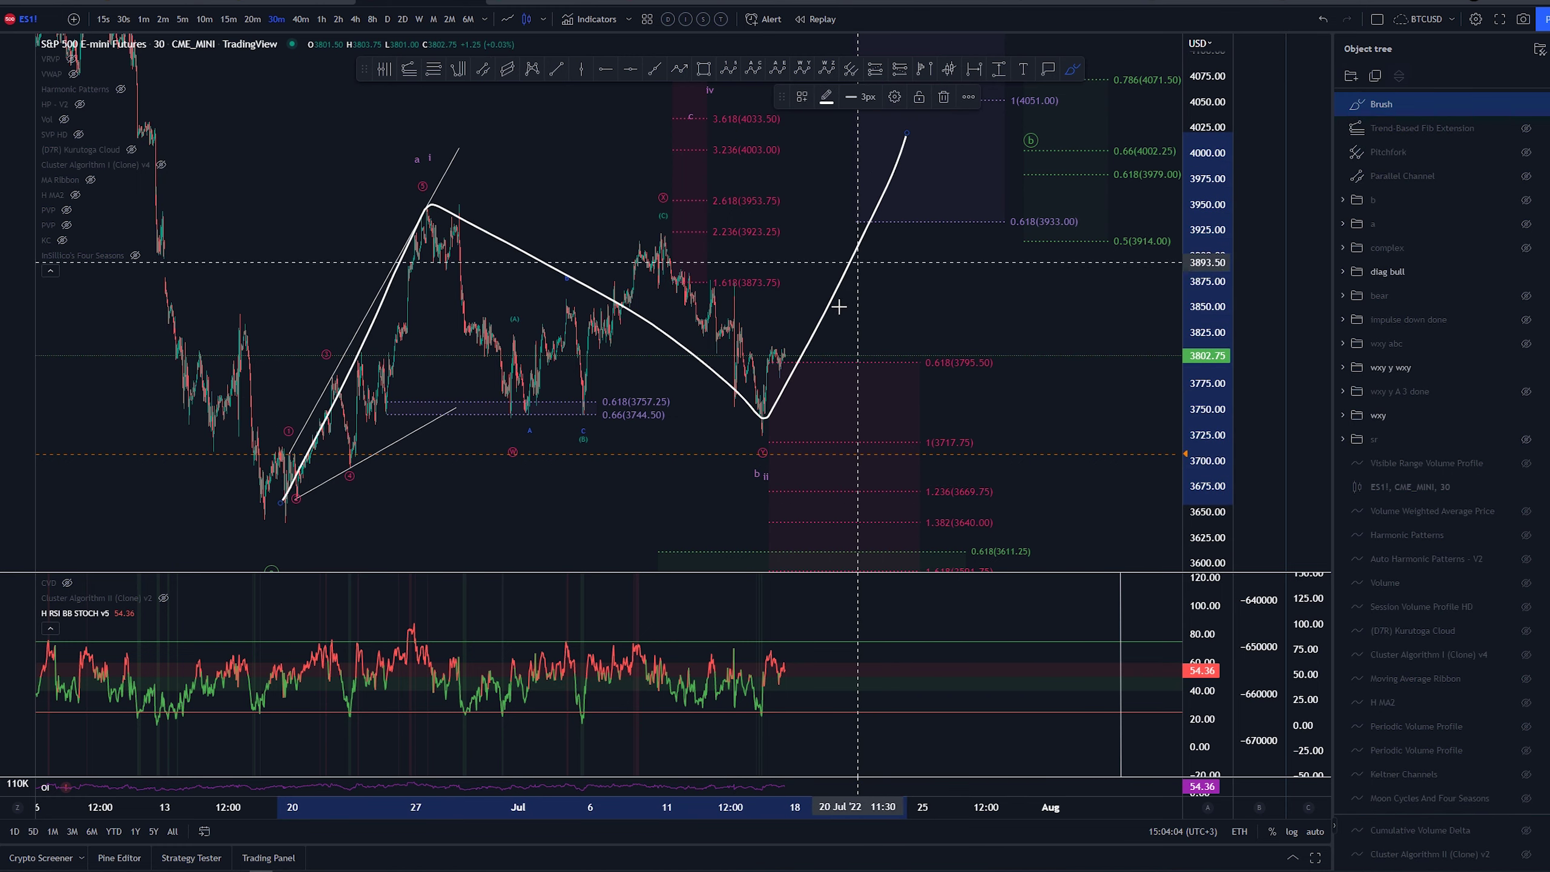
pyautogui.hotkey('ctrl', 'z')
pyautogui.moveTo(967, 316); pyautogui.dragTo(1019, 339)
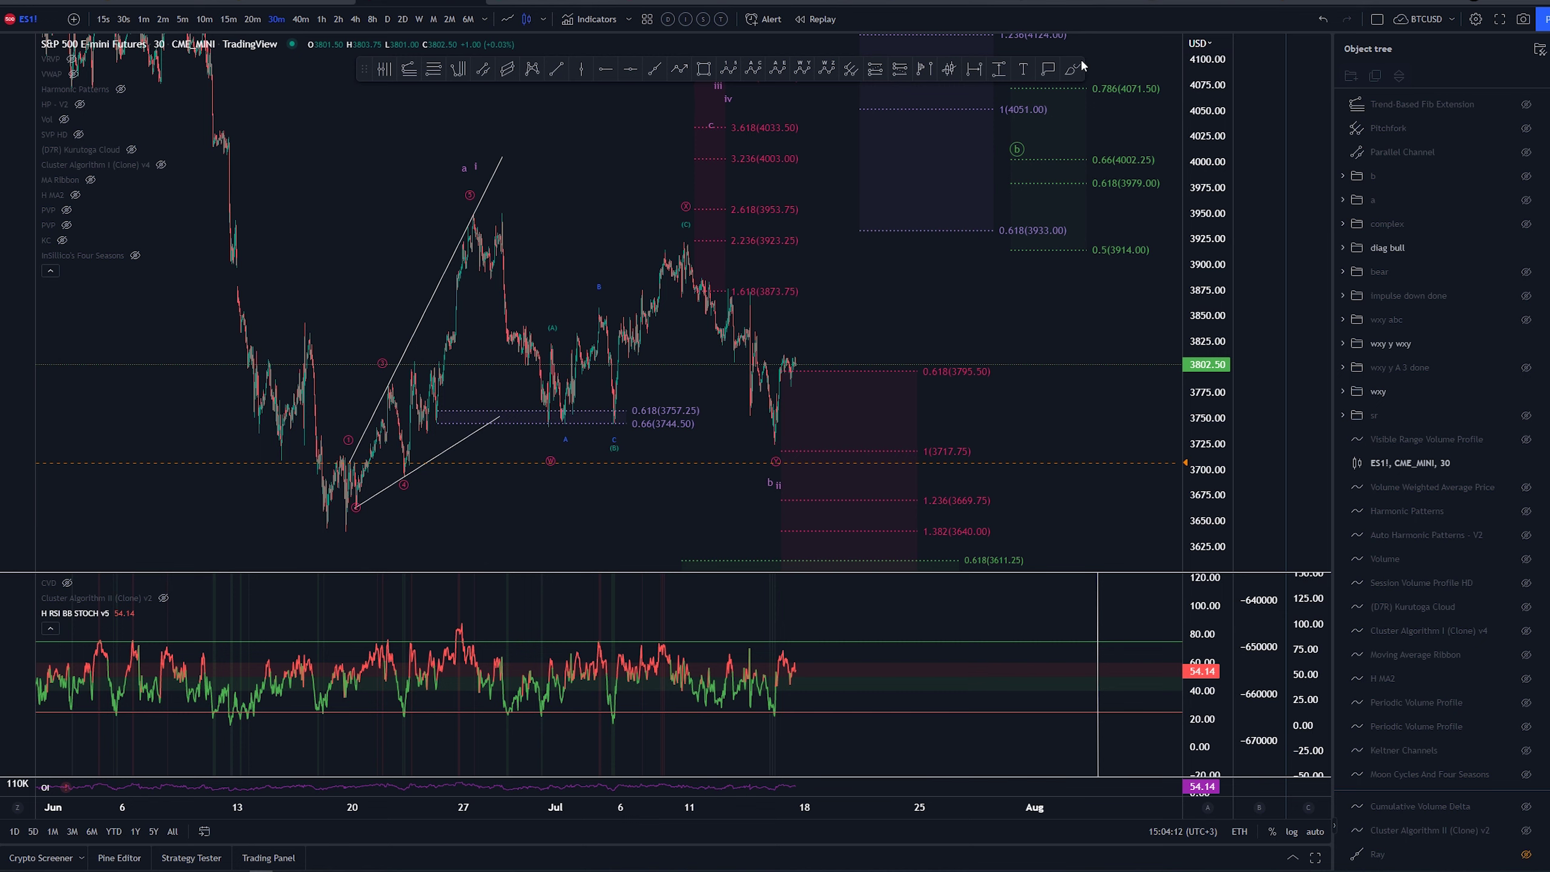
pyautogui.moveTo(777, 429)
pyautogui.mouseDown()
pyautogui.moveTo(761, 440)
pyautogui.moveTo(784, 430)
pyautogui.mouseUp()
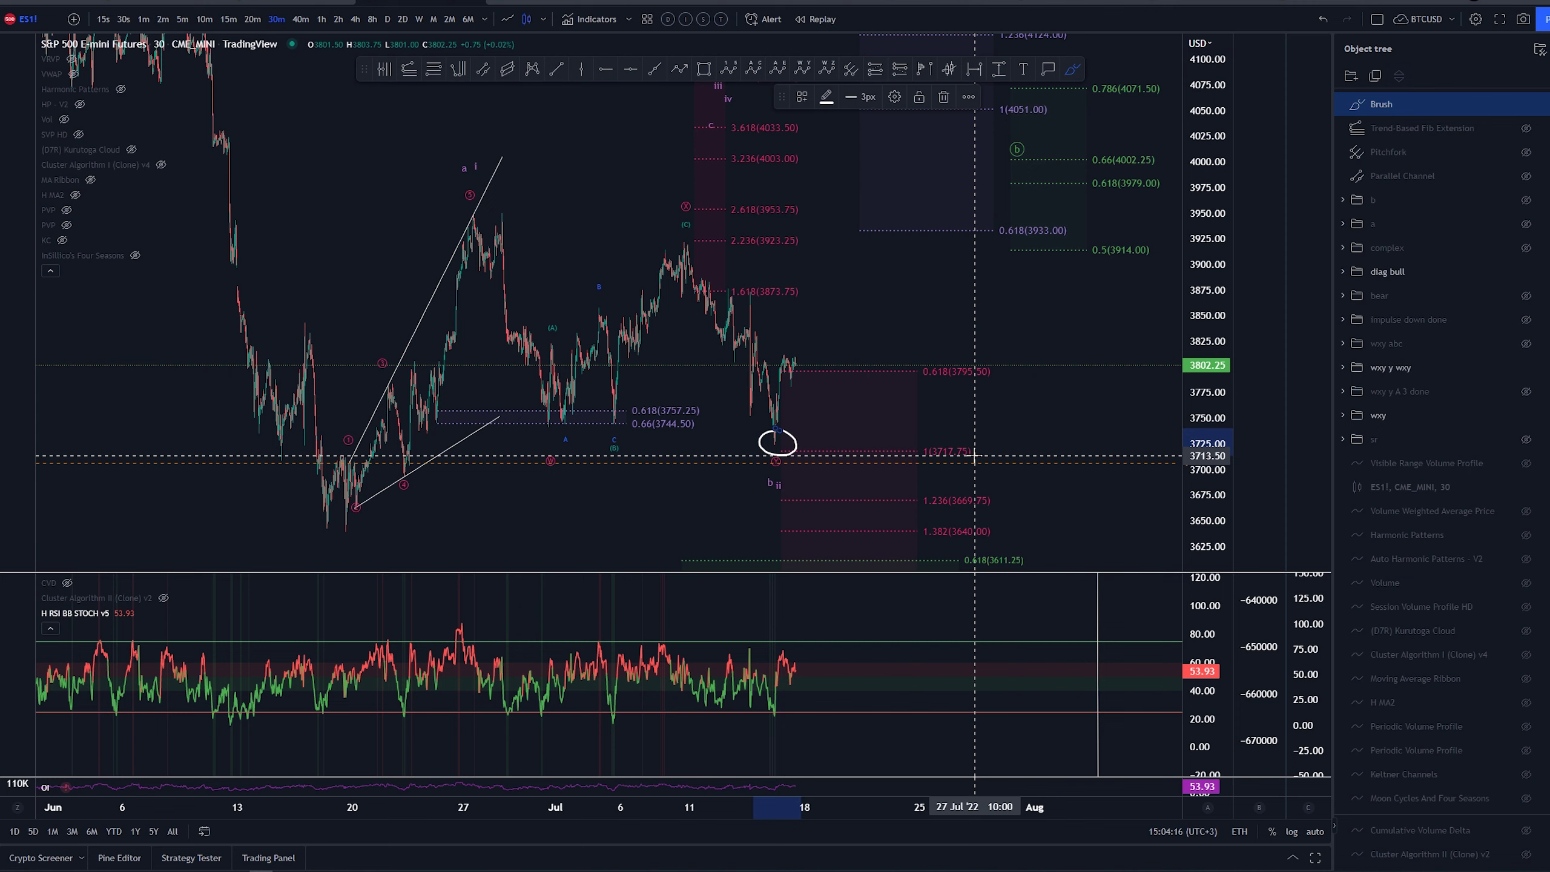
pyautogui.press('Delete')
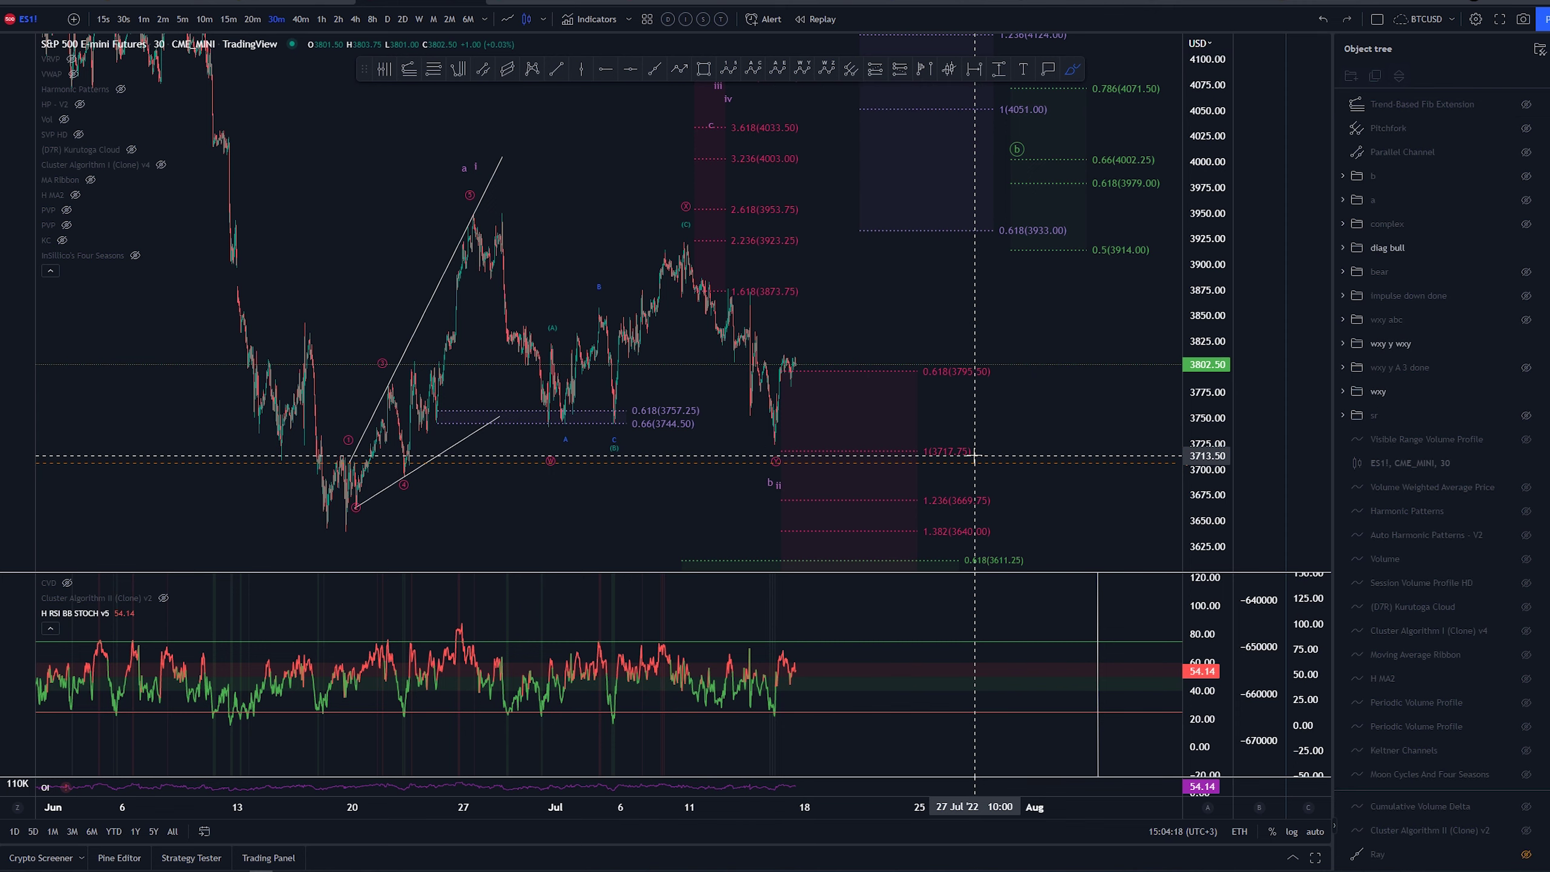
pyautogui.press('Escape')
# Move the c and iii labels into the purple target box below 1 (4051.00), and the iv and v labels above the circled b.
pyautogui.moveTo(938, 302); pyautogui.dragTo(900, 340)
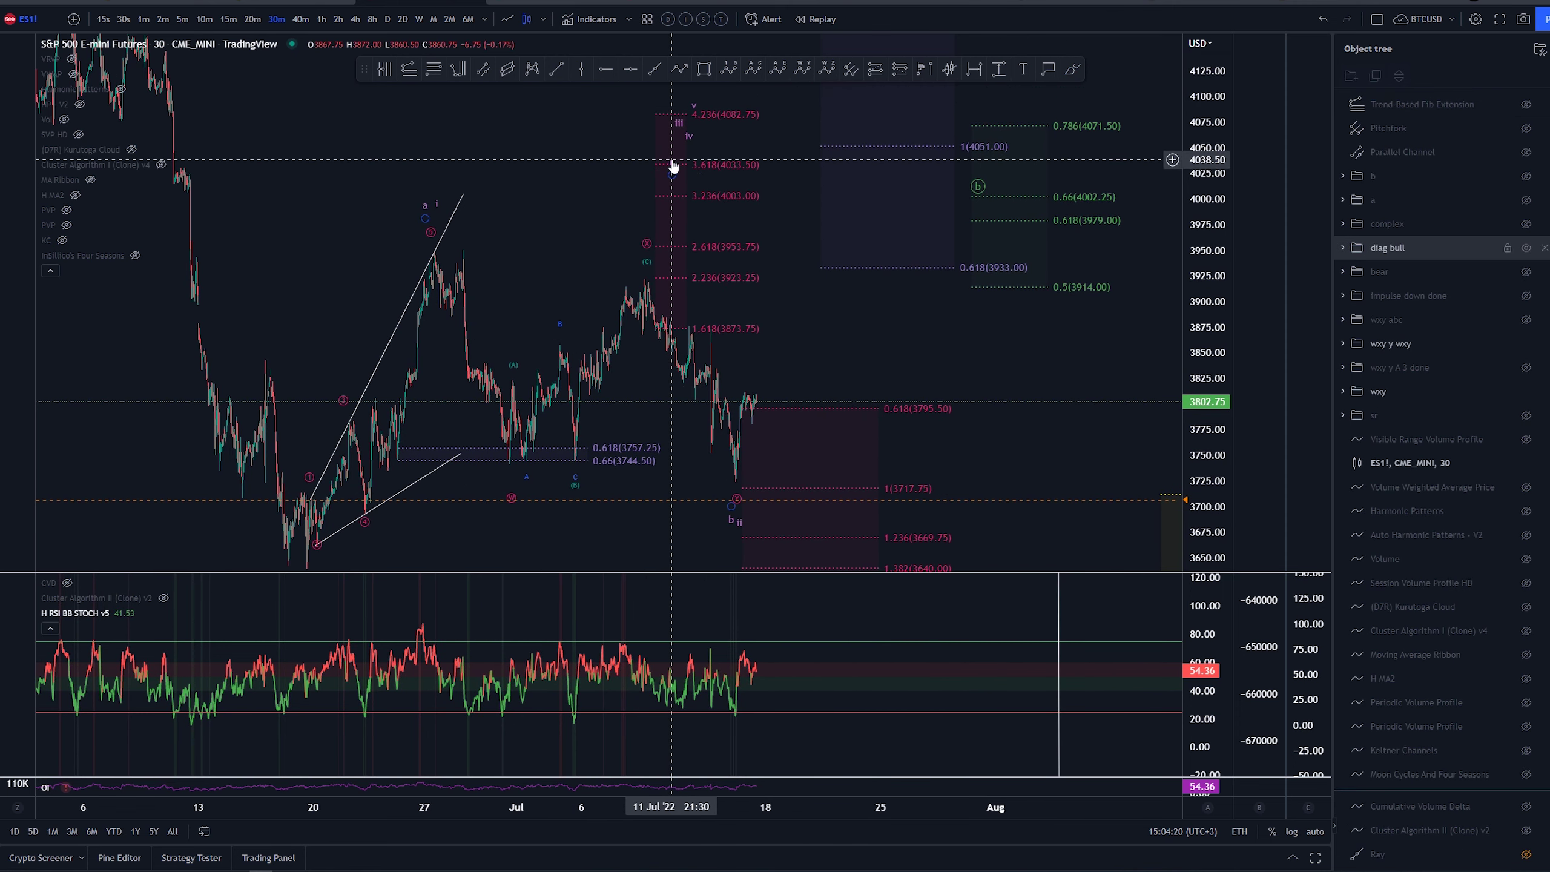
pyautogui.moveTo(673, 159); pyautogui.dragTo(885, 201)
pyautogui.moveTo(679, 130); pyautogui.dragTo(893, 170)
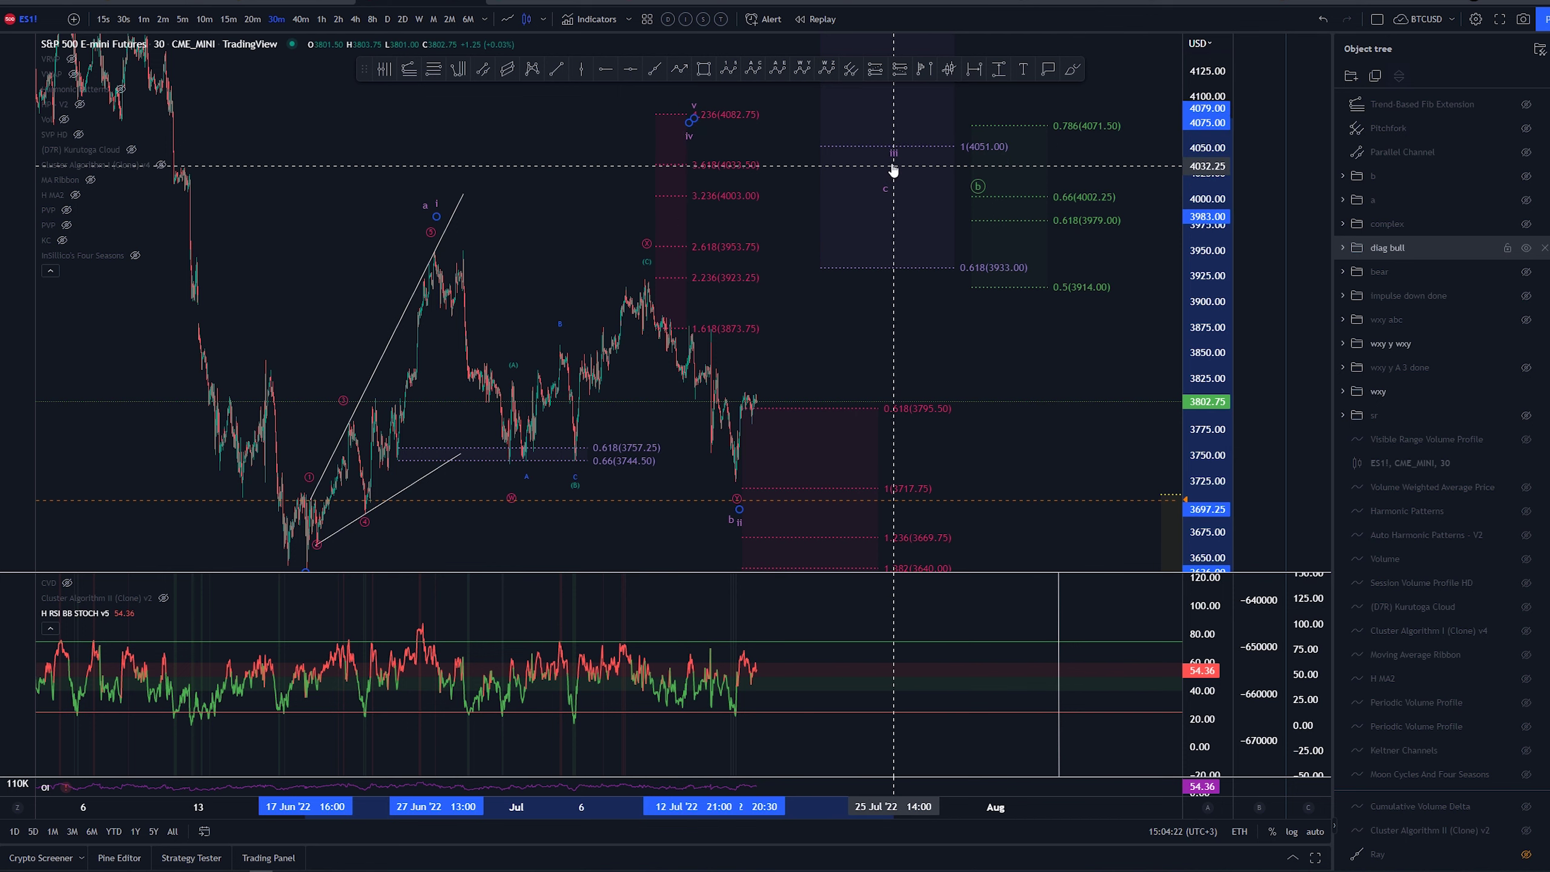
pyautogui.moveTo(934, 327); pyautogui.dragTo(935, 336)
pyautogui.moveTo(686, 136); pyautogui.dragTo(927, 161)
pyautogui.hotkey('ctrl', 'z')
pyautogui.moveTo(695, 124); pyautogui.dragTo(978, 133)
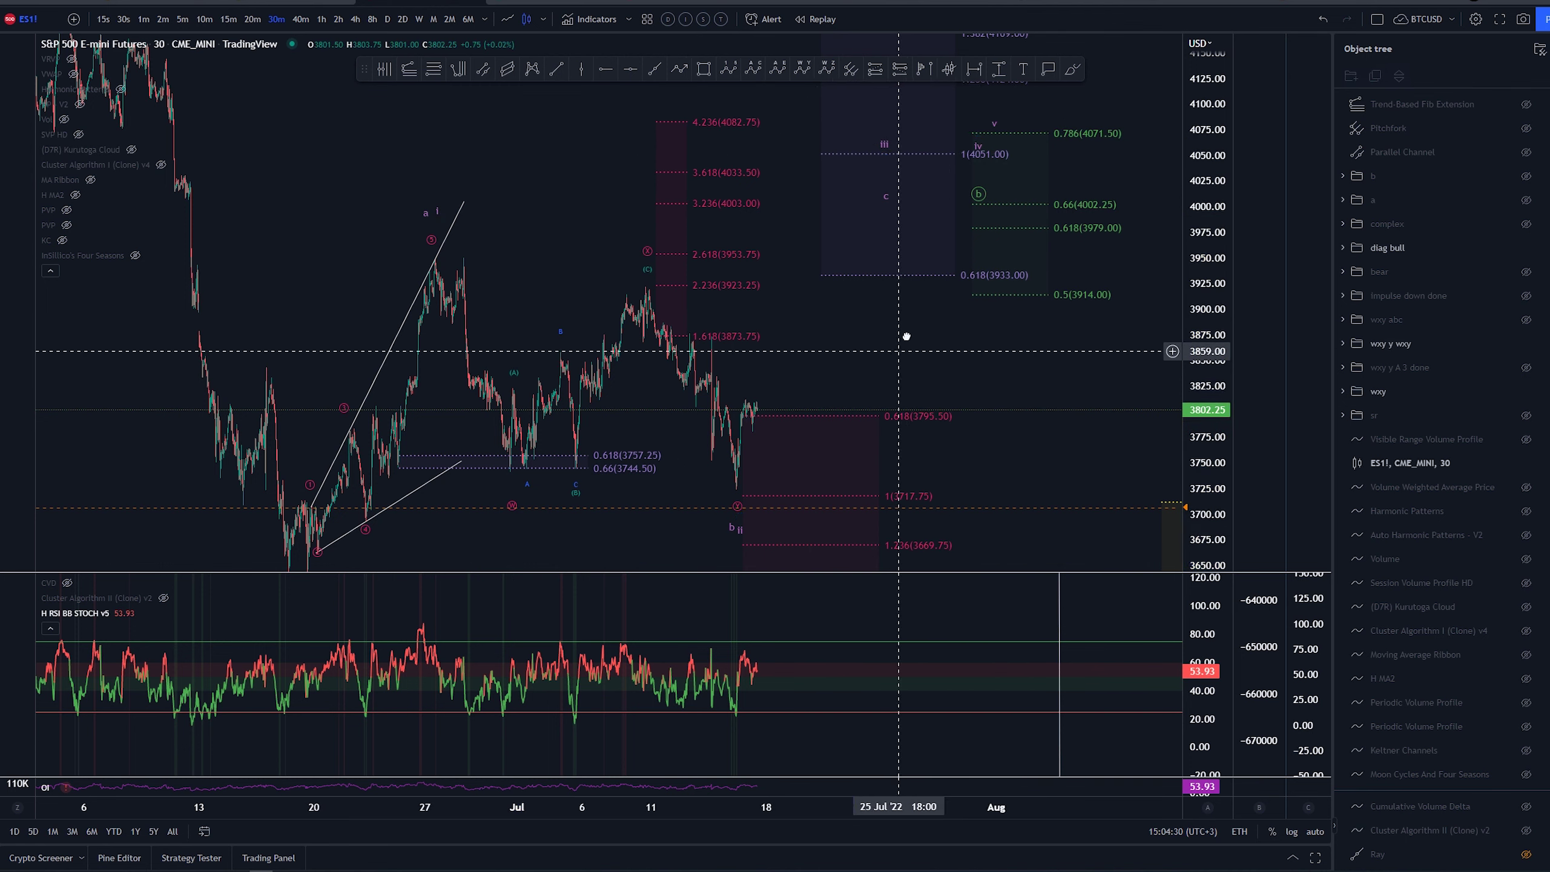
pyautogui.moveTo(904, 336); pyautogui.dragTo(957, 267)
pyautogui.scroll(3, 877, 380)
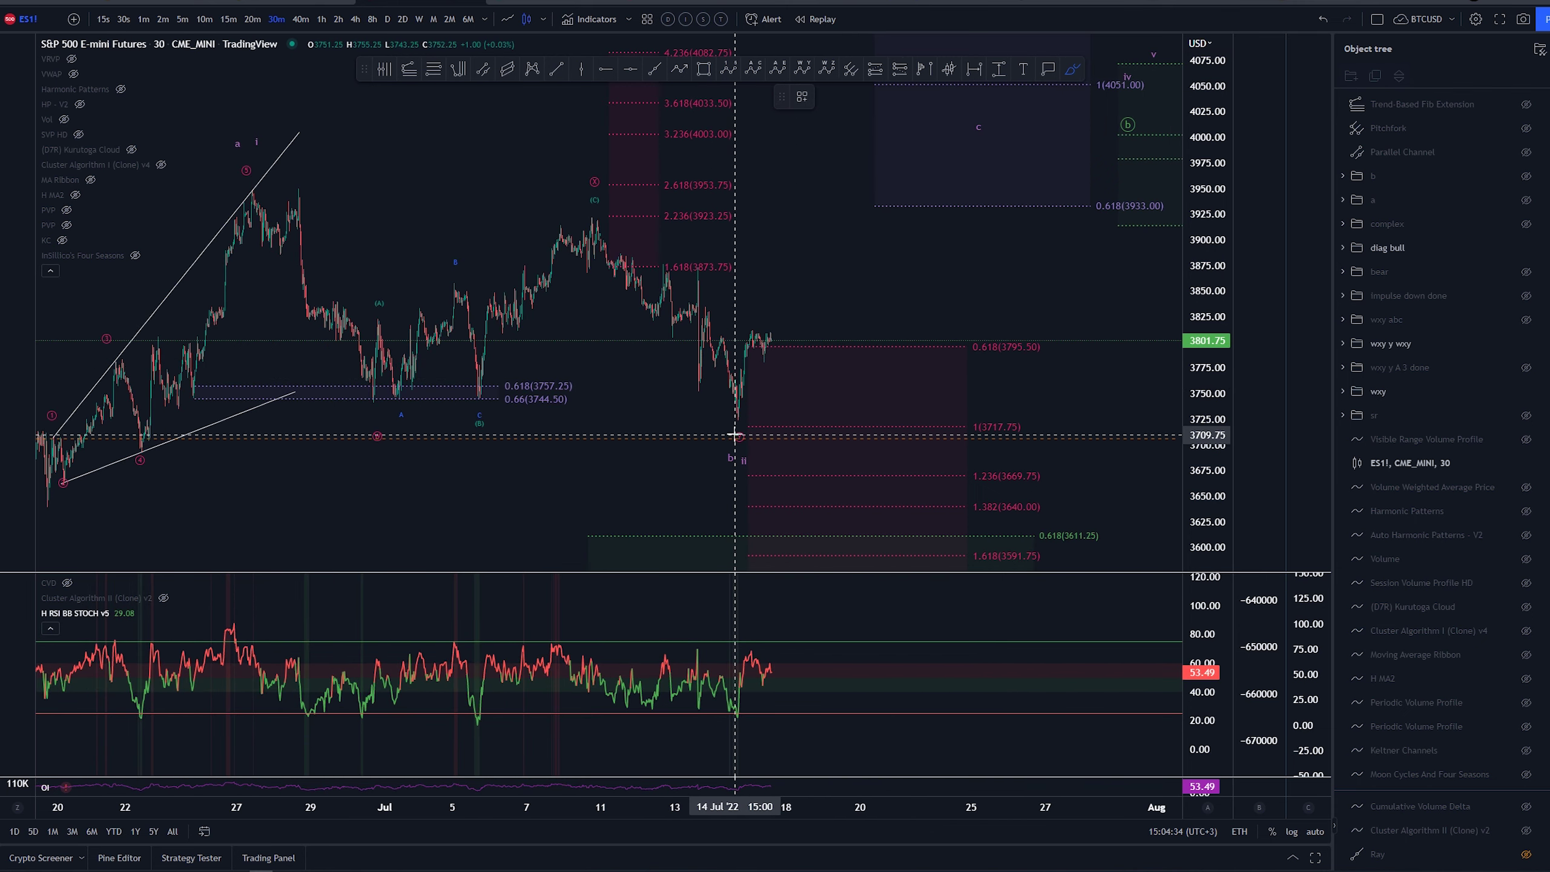
pyautogui.scroll(3, 755, 386)
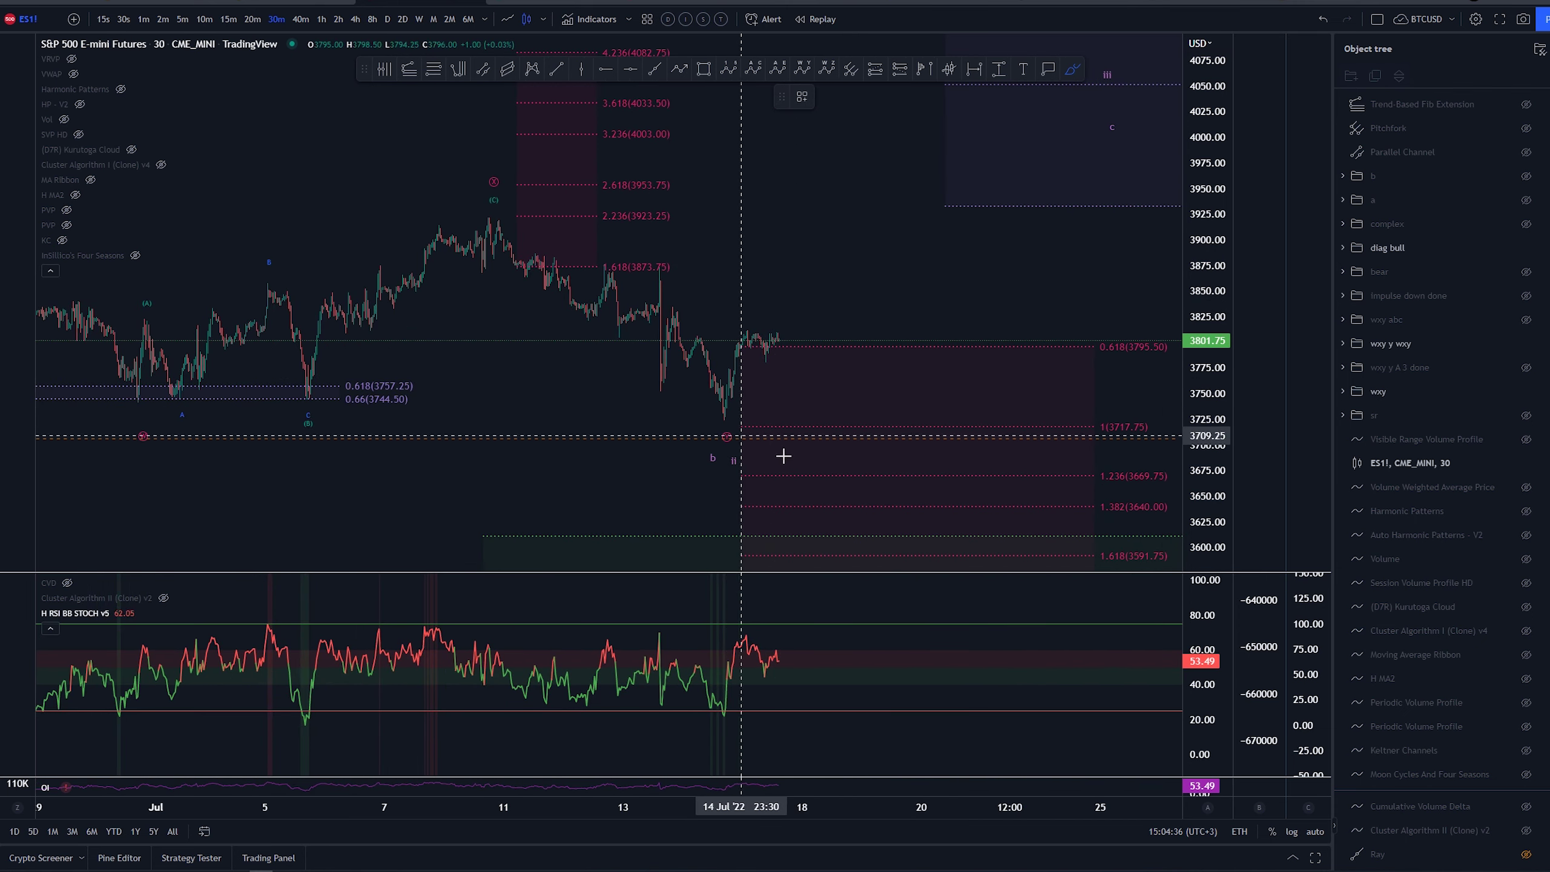
pyautogui.scroll(-3, 755, 412)
pyautogui.scroll(-3, 979, 267)
pyautogui.scroll(-2, 1041, 294)
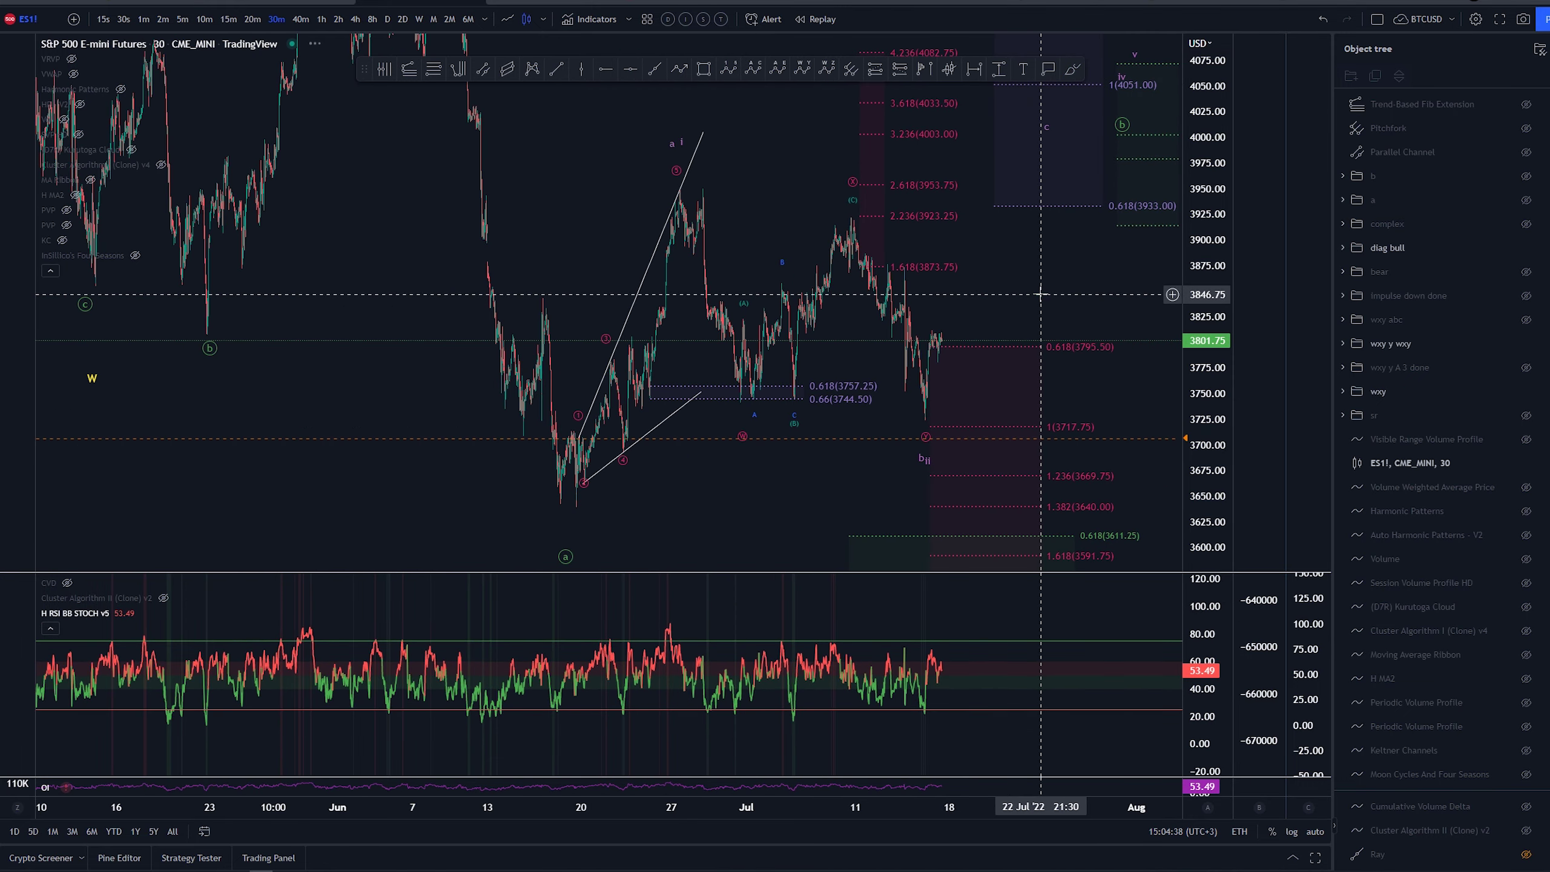
# Hide the diag bull drawing group and show the complex group instead.
pyautogui.scroll(3, 1040, 294)
pyautogui.click(1524, 249)
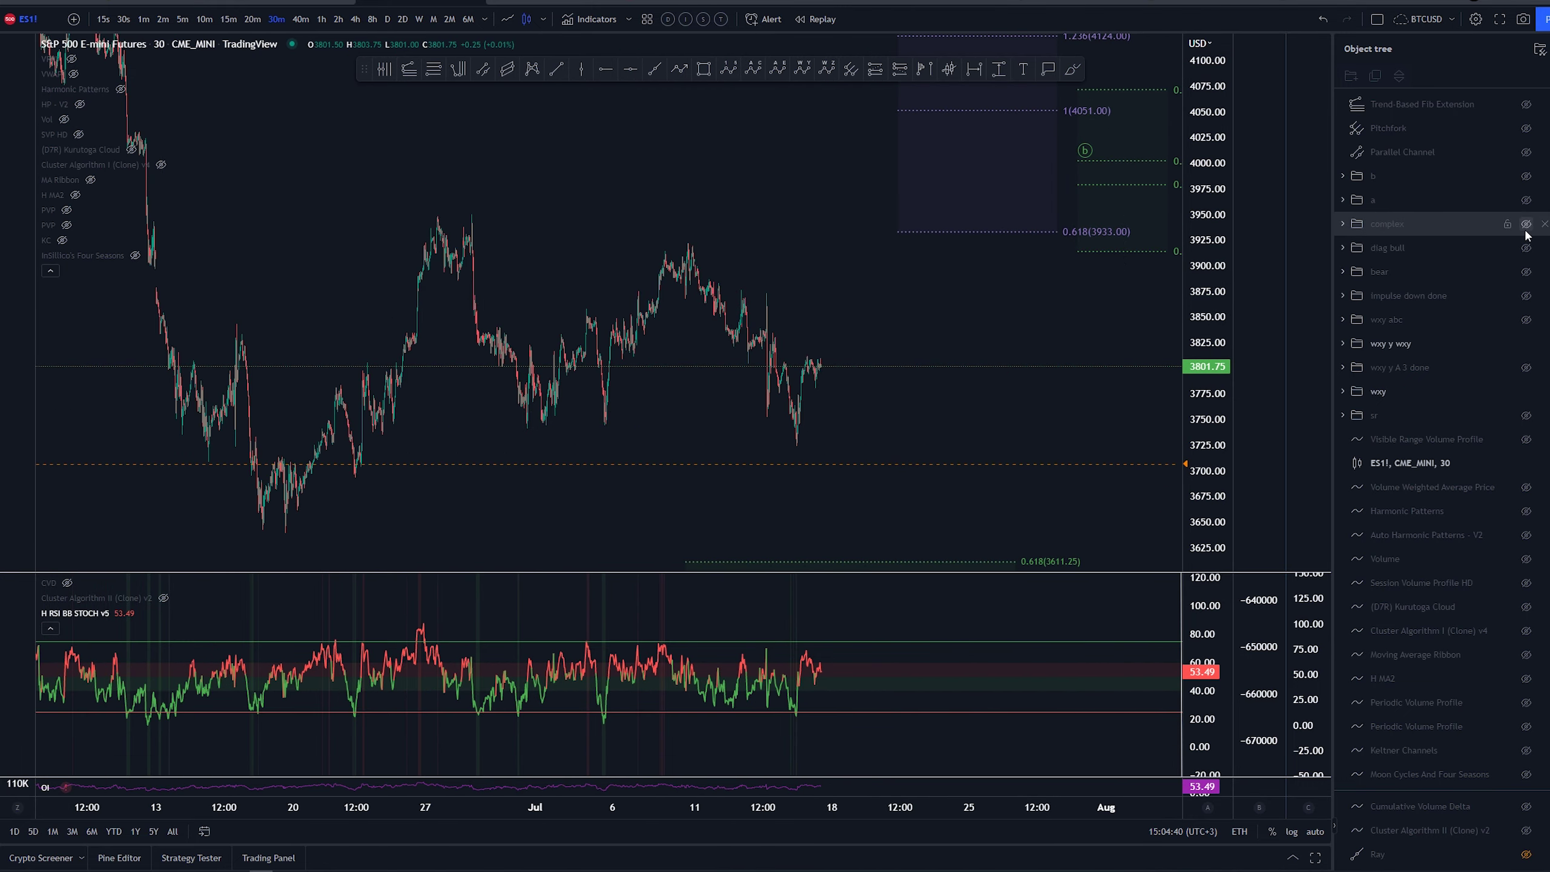
pyautogui.click(1526, 225)
pyautogui.moveTo(952, 404); pyautogui.dragTo(888, 381)
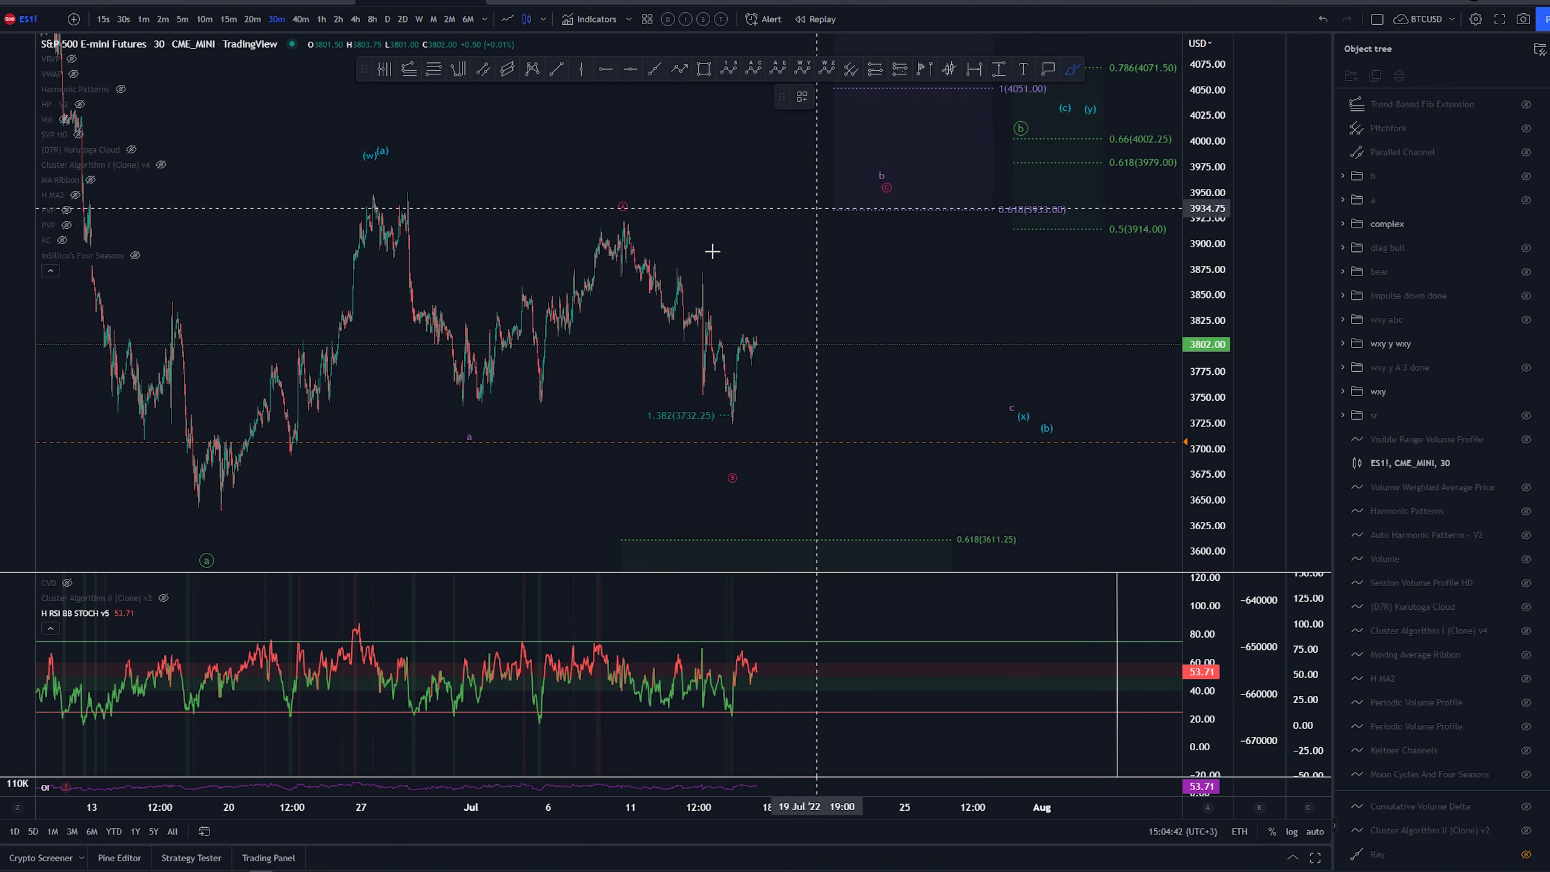
# Brush over the swings from the June low toward the July high near the circled label and undo the strokes.
pyautogui.moveTo(200, 507)
pyautogui.mouseDown()
pyautogui.moveTo(312, 452)
pyautogui.moveTo(392, 162)
pyautogui.moveTo(461, 416)
pyautogui.moveTo(467, 313)
pyautogui.moveTo(548, 397)
pyautogui.moveTo(617, 214)
pyautogui.moveTo(641, 200)
pyautogui.mouseUp()
pyautogui.hotkey('ctrl', 'z')
pyautogui.hotkey('ctrl', 'z')
pyautogui.hotkey('ctrl', 'z')
pyautogui.hotkey('ctrl', 'z')
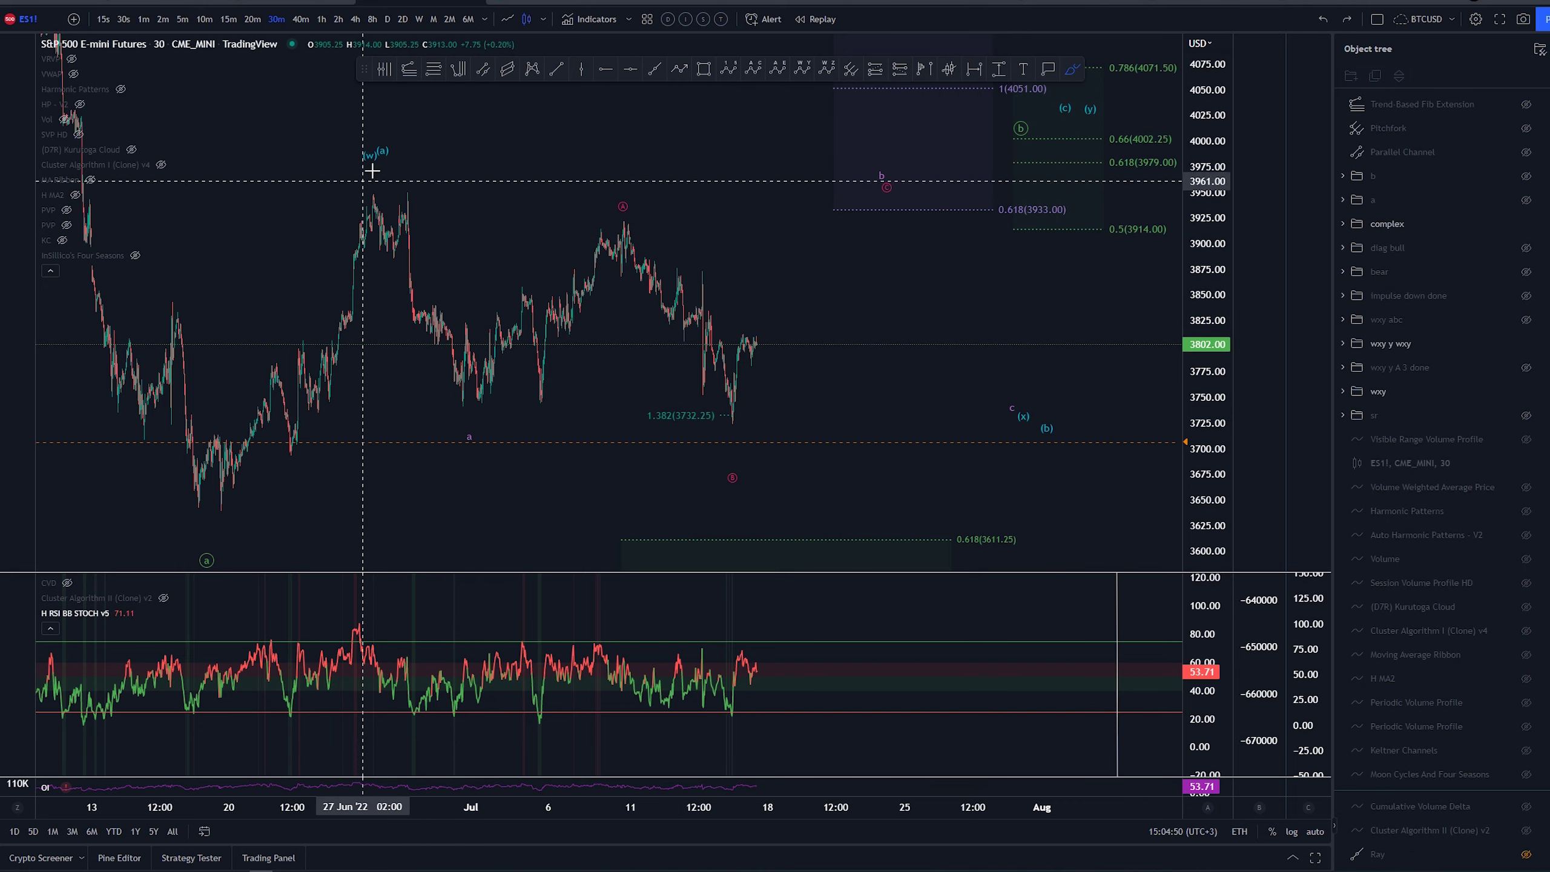
# Mark the (w)/(a) and a labels with the brush, trace the decline from the 27 June high to a, and undo each stroke.
pyautogui.moveTo(391, 125); pyautogui.dragTo(398, 138)
pyautogui.hotkey('ctrl', 'z')
pyautogui.moveTo(459, 426); pyautogui.dragTo(462, 429)
pyautogui.hotkey('ctrl', 'z')
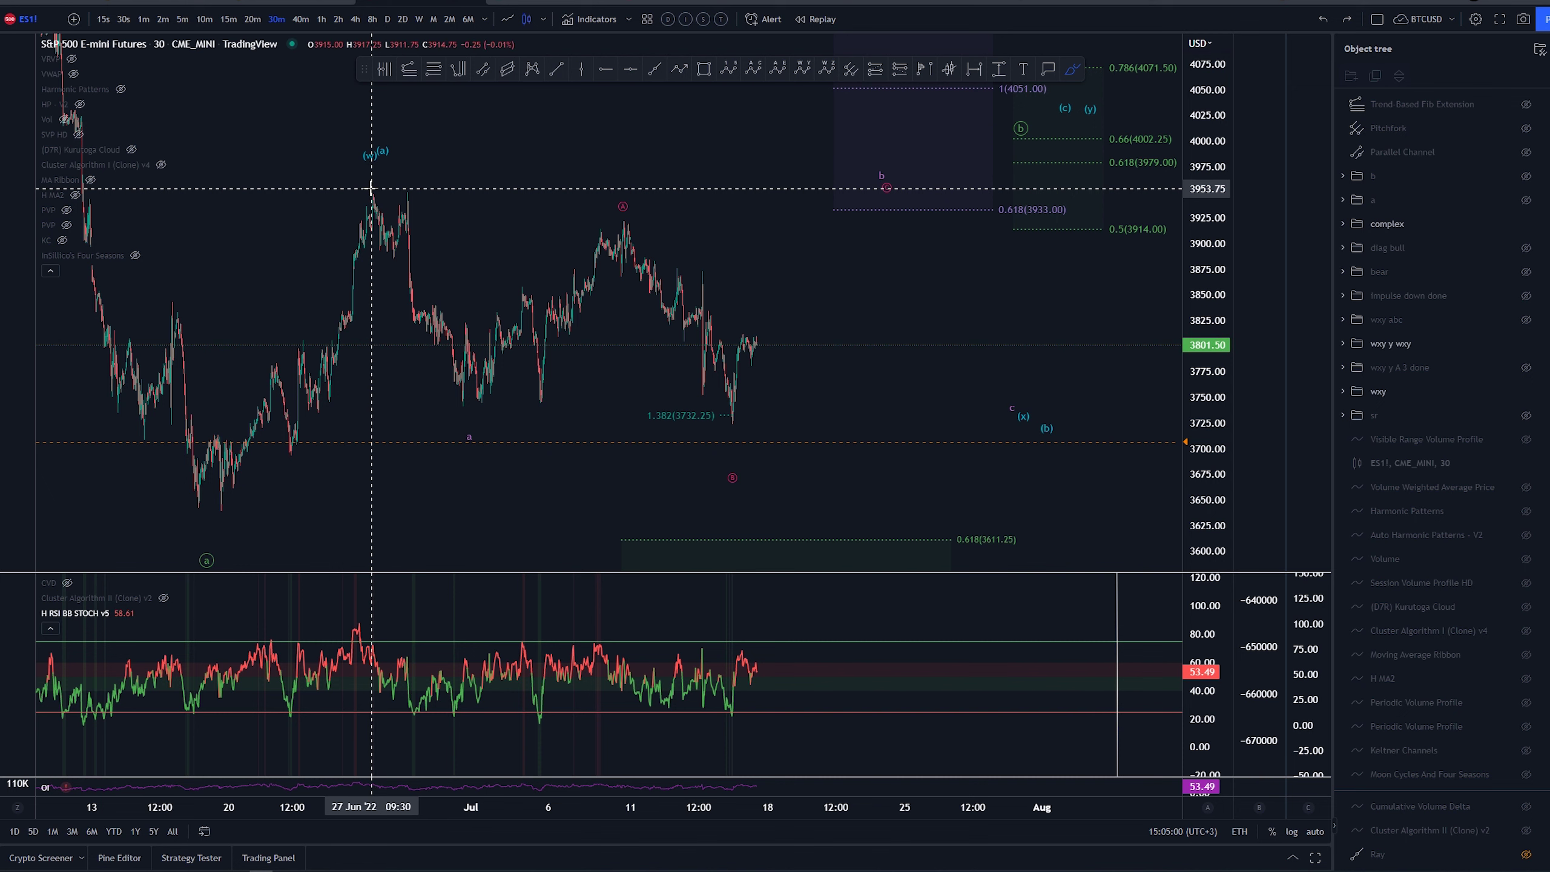
pyautogui.moveTo(371, 189); pyautogui.dragTo(465, 433)
pyautogui.hotkey('ctrl', 'z')
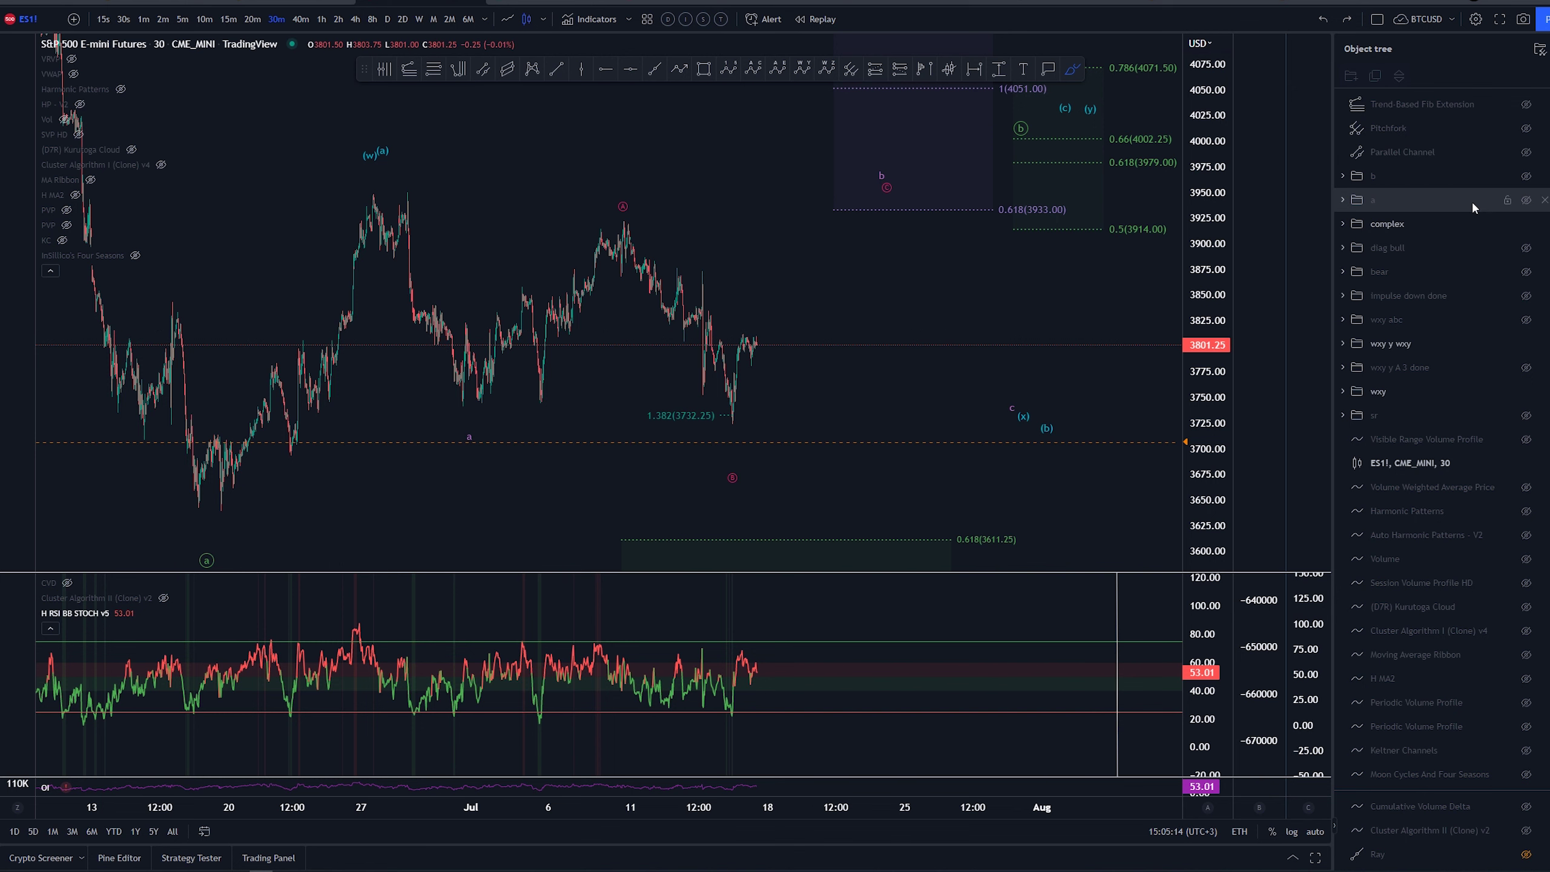
# Toggle the diag bull group on in place of the complex group for comparison and restore the complex group.
pyautogui.click(1526, 223)
pyautogui.click(1526, 247)
pyautogui.click(1527, 249)
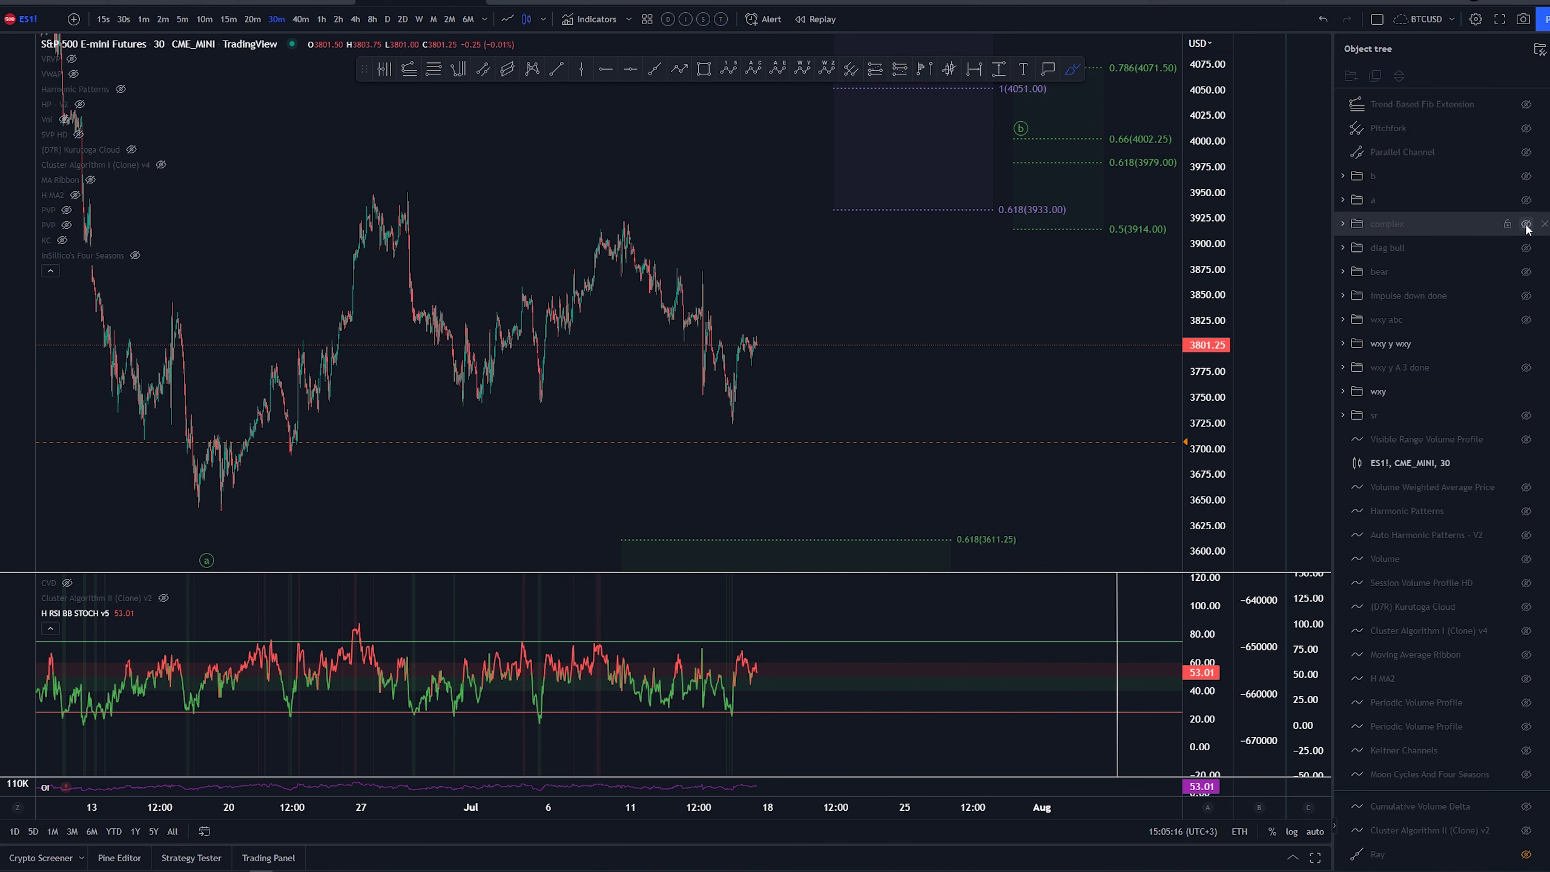
pyautogui.click(1526, 223)
# Trace the three-wave rise from the June low to the 27 June high and mark the (a) label, undoing the strokes.
pyautogui.moveTo(205, 516); pyautogui.dragTo(381, 193)
pyautogui.hotkey('ctrl', 'z')
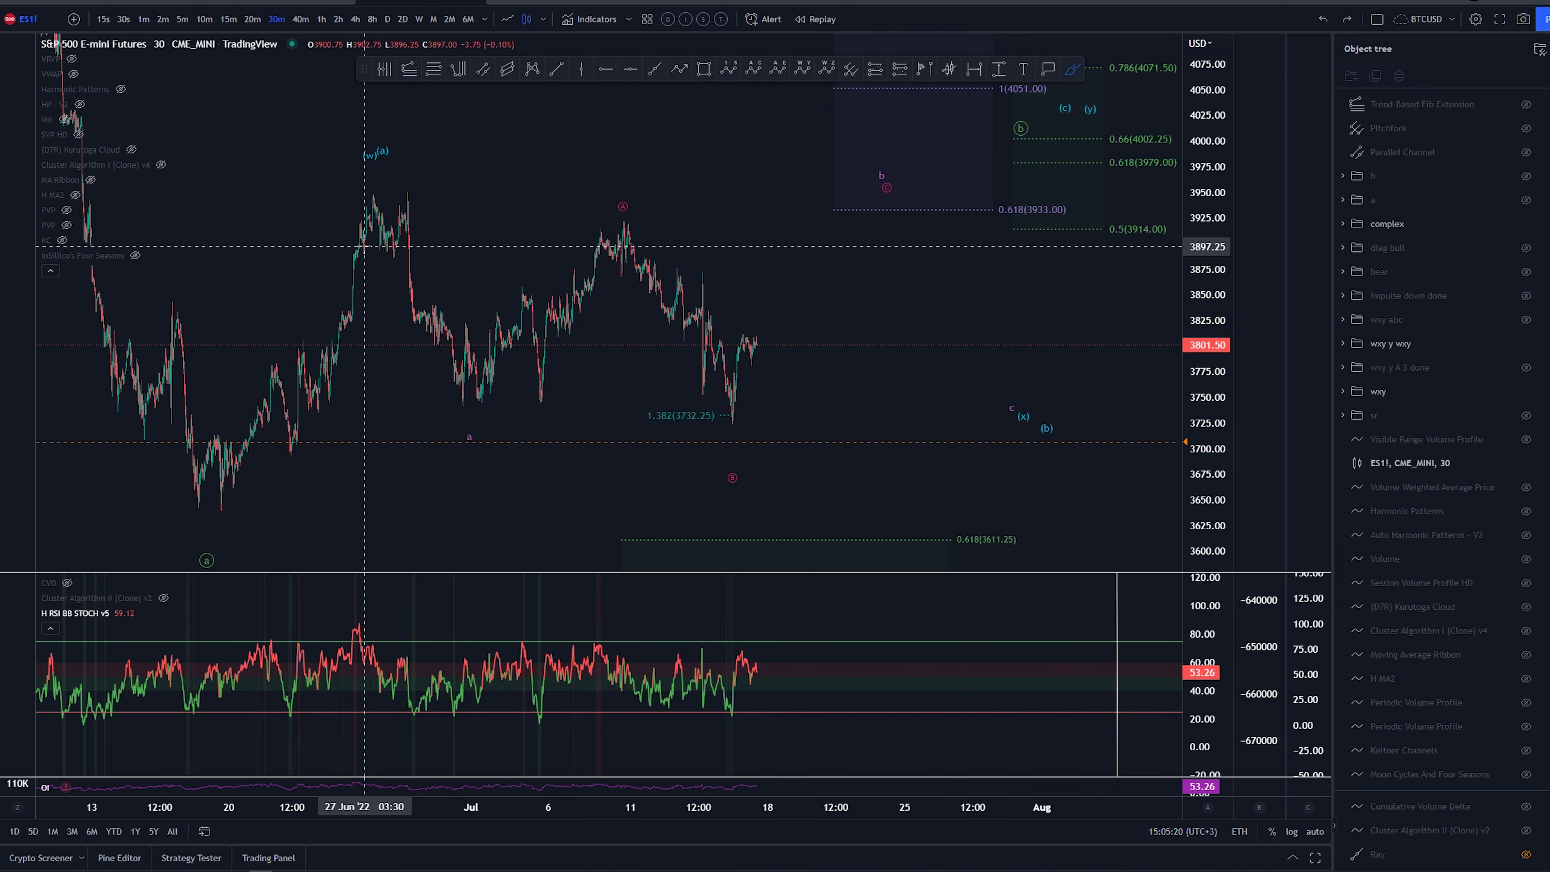
pyautogui.moveTo(205, 516)
pyautogui.mouseDown()
pyautogui.moveTo(277, 347)
pyautogui.moveTo(374, 201)
pyautogui.mouseUp()
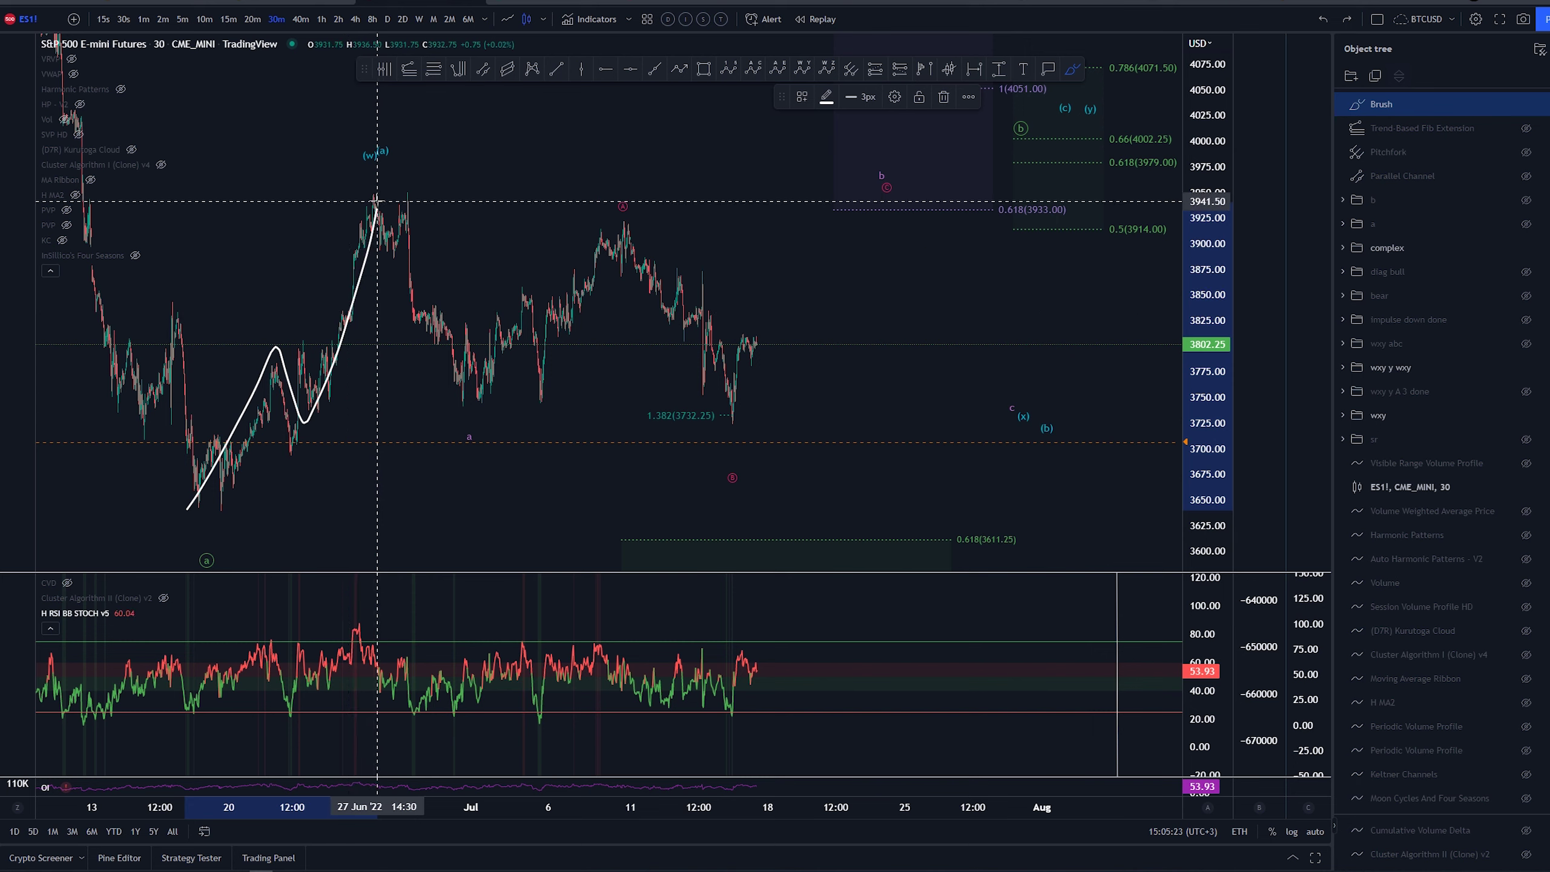
pyautogui.hotkey('ctrl', 'z')
pyautogui.moveTo(391, 144)
pyautogui.mouseDown()
pyautogui.moveTo(397, 166)
pyautogui.moveTo(394, 143)
pyautogui.mouseUp()
pyautogui.hotkey('ctrl', 'z')
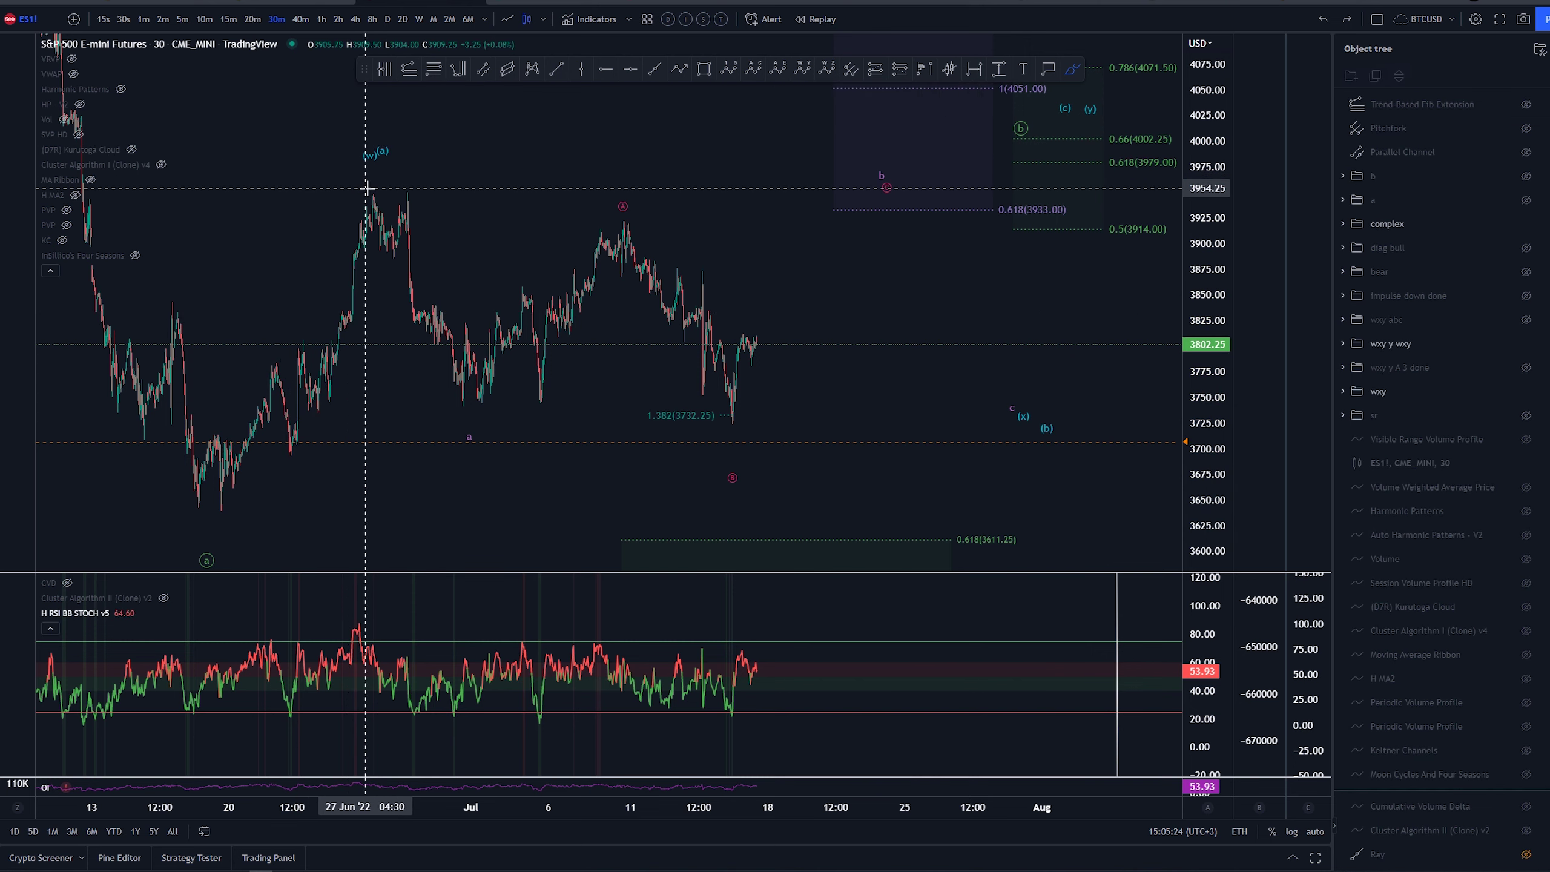
# Brush the decline from the 27 June high to the a label and loop around both legs, undoing the loops.
pyautogui.moveTo(366, 197)
pyautogui.mouseDown()
pyautogui.moveTo(459, 410)
pyautogui.moveTo(738, 422)
pyautogui.moveTo(872, 218)
pyautogui.moveTo(581, 460)
pyautogui.moveTo(831, 201)
pyautogui.mouseUp()
pyautogui.hotkey('ctrl', 'z')
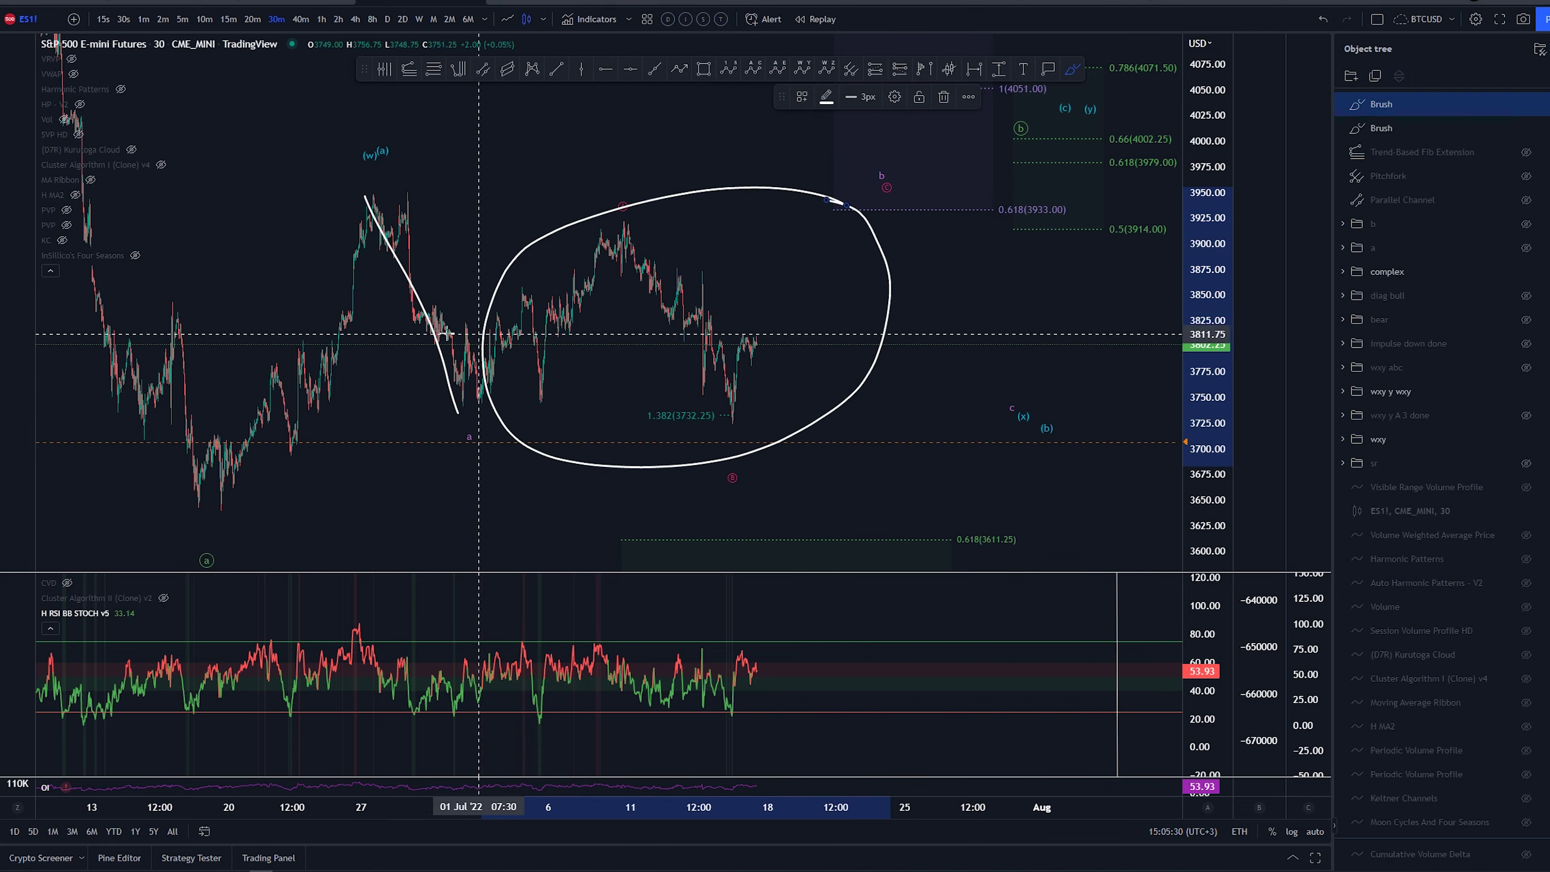
pyautogui.moveTo(368, 193)
pyautogui.mouseDown()
pyautogui.moveTo(469, 352)
pyautogui.moveTo(424, 362)
pyautogui.moveTo(390, 213)
pyautogui.mouseUp()
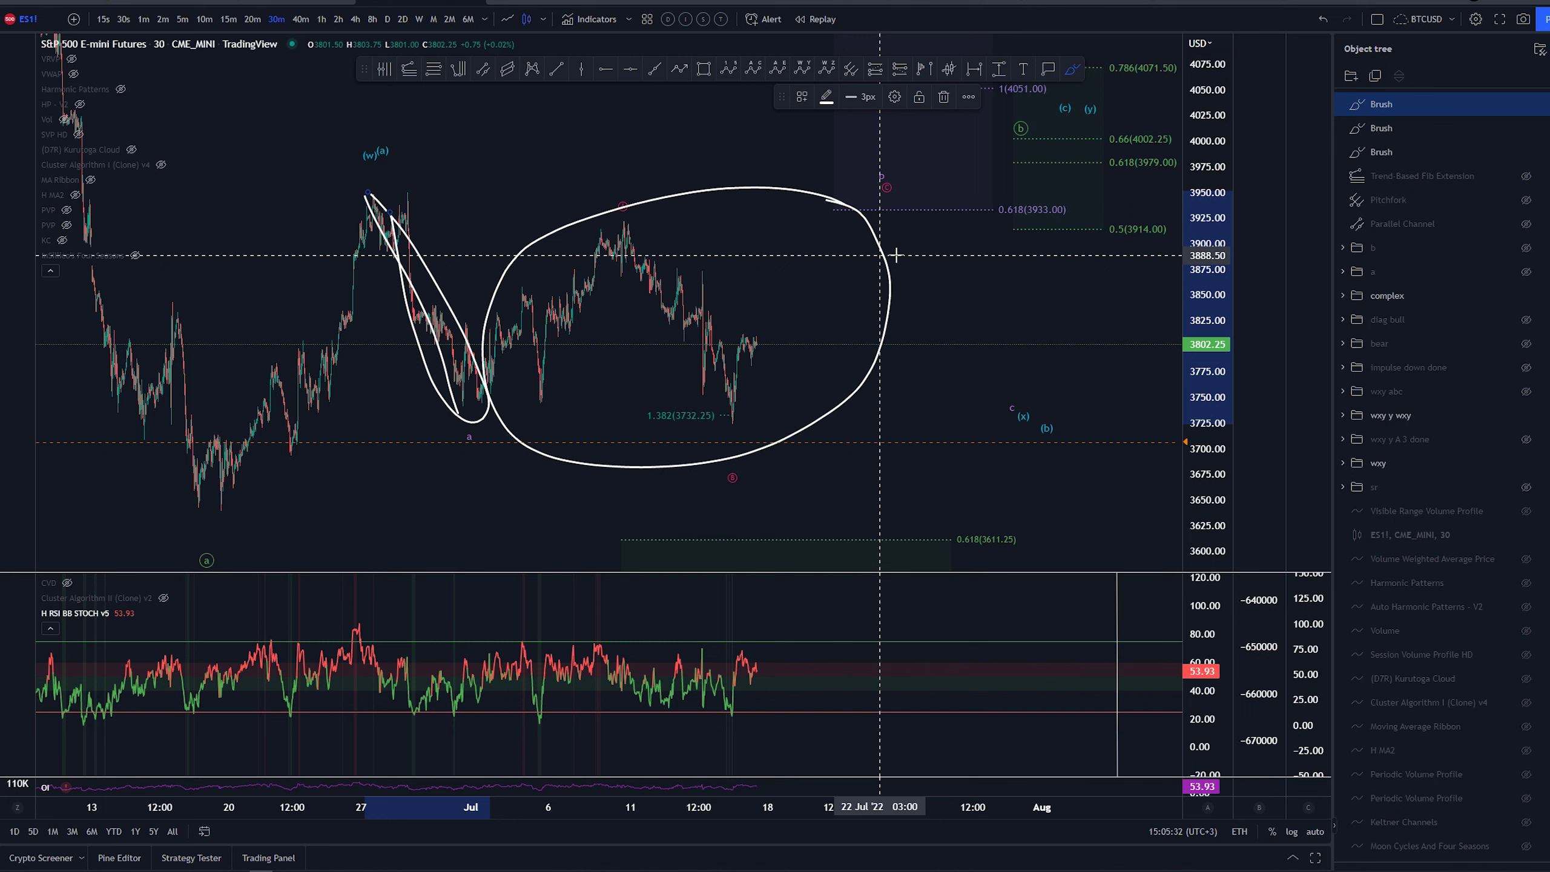
pyautogui.moveTo(848, 199)
pyautogui.mouseDown()
pyautogui.moveTo(994, 303)
pyautogui.moveTo(882, 218)
pyautogui.mouseUp()
pyautogui.hotkey('ctrl', 'z')
pyautogui.hotkey('ctrl', 'z')
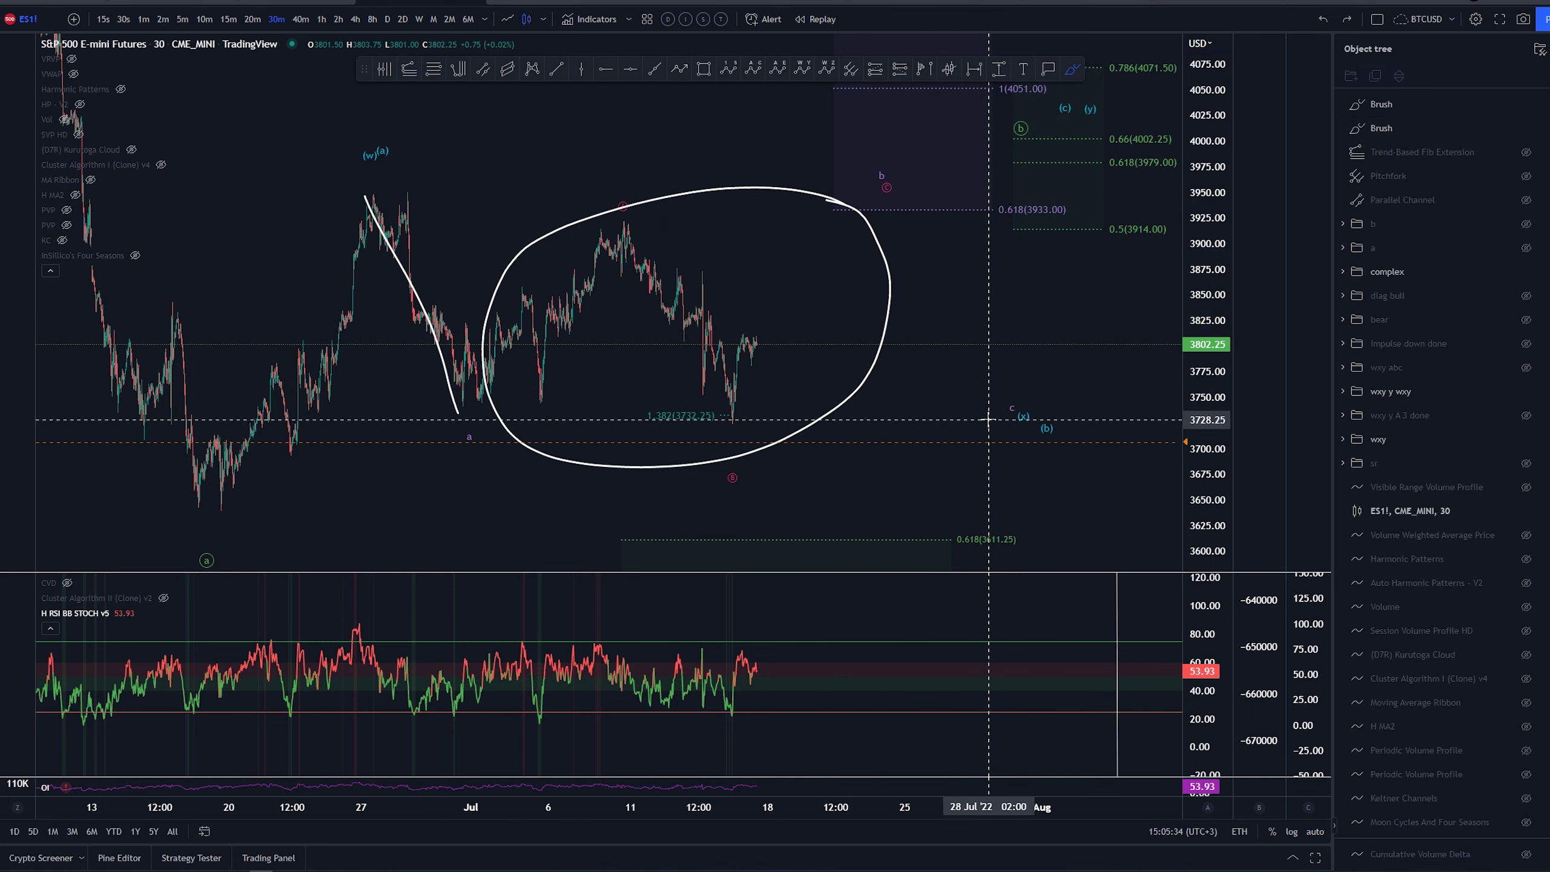
pyautogui.hotkey('ctrl', 'z')
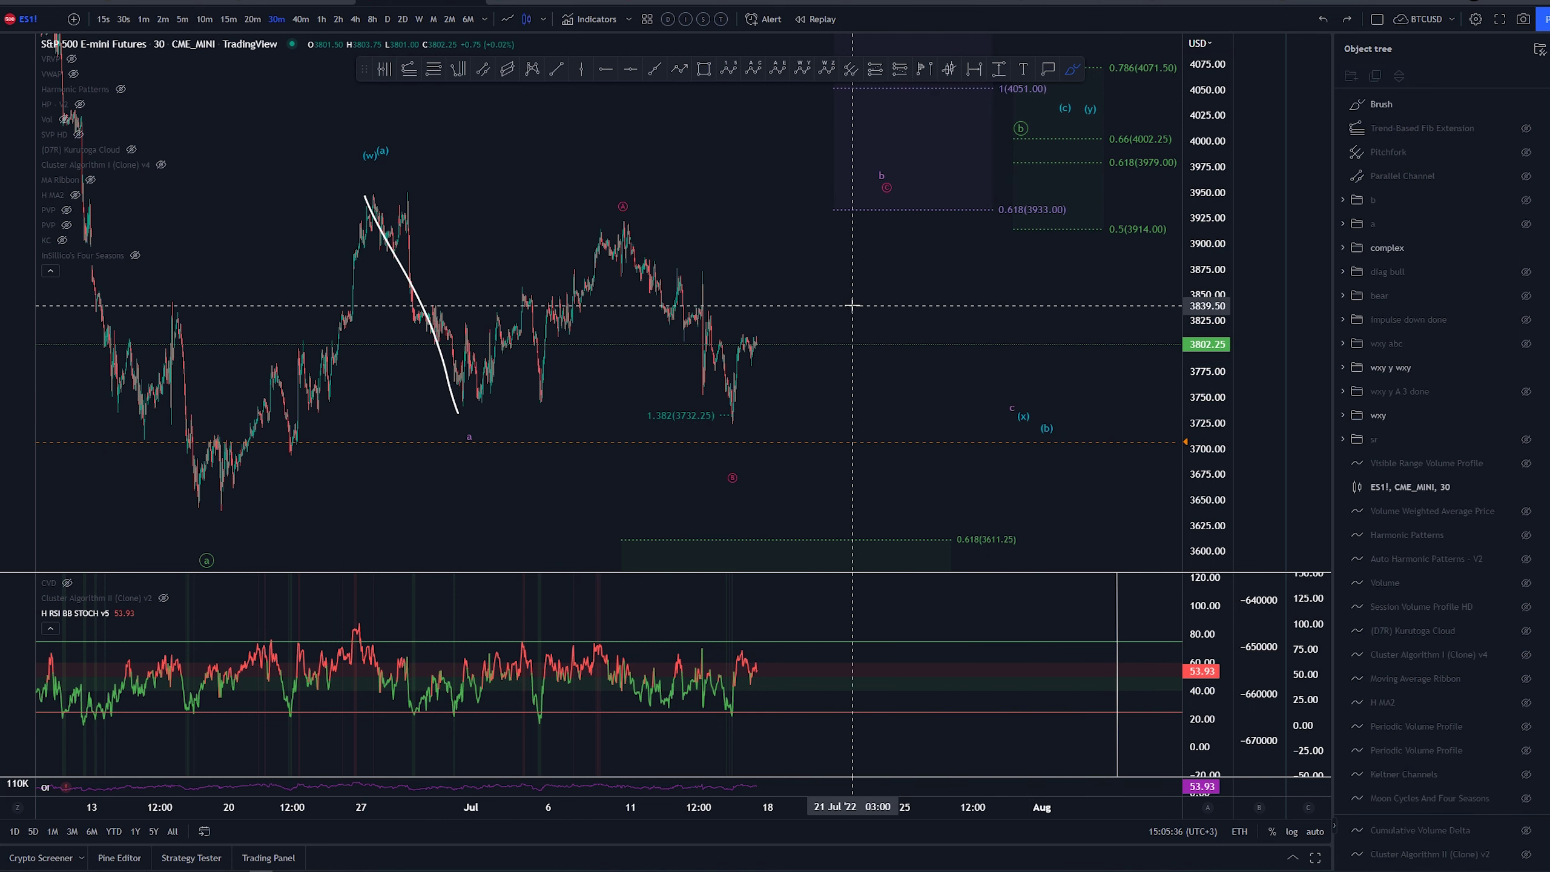
# Sketch a projected rise from the mid-July low to the b label near 0.618 (3933.00) and undo the attempts.
pyautogui.moveTo(732, 437); pyautogui.dragTo(840, 192)
pyautogui.hotkey('ctrl', 'z')
pyautogui.moveTo(749, 412)
pyautogui.mouseDown()
pyautogui.moveTo(751, 436)
pyautogui.moveTo(742, 411)
pyautogui.moveTo(848, 208)
pyautogui.moveTo(894, 186)
pyautogui.moveTo(878, 167)
pyautogui.mouseUp()
pyautogui.hotkey('ctrl', 'z')
pyautogui.hotkey('ctrl', 'z')
pyautogui.hotkey('ctrl', 'z')
pyautogui.hotkey('ctrl', 'z')
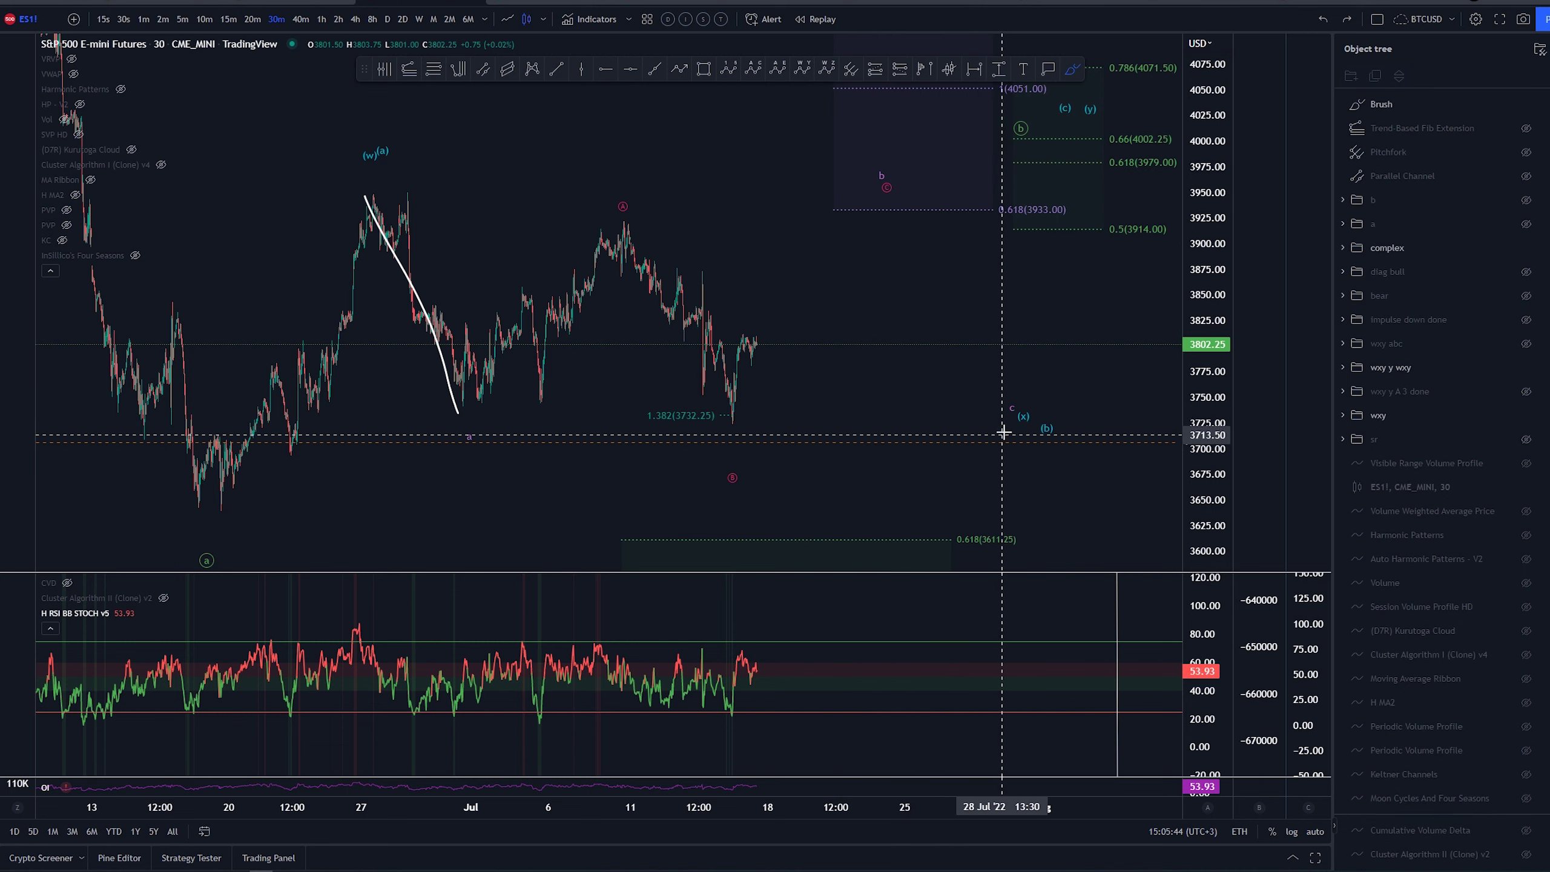
# Brush toward the c and (b) labels, trace the path from the June low to the (y) label, and undo these strokes.
pyautogui.moveTo(1003, 432); pyautogui.dragTo(1013, 419)
pyautogui.hotkey('ctrl', 'z')
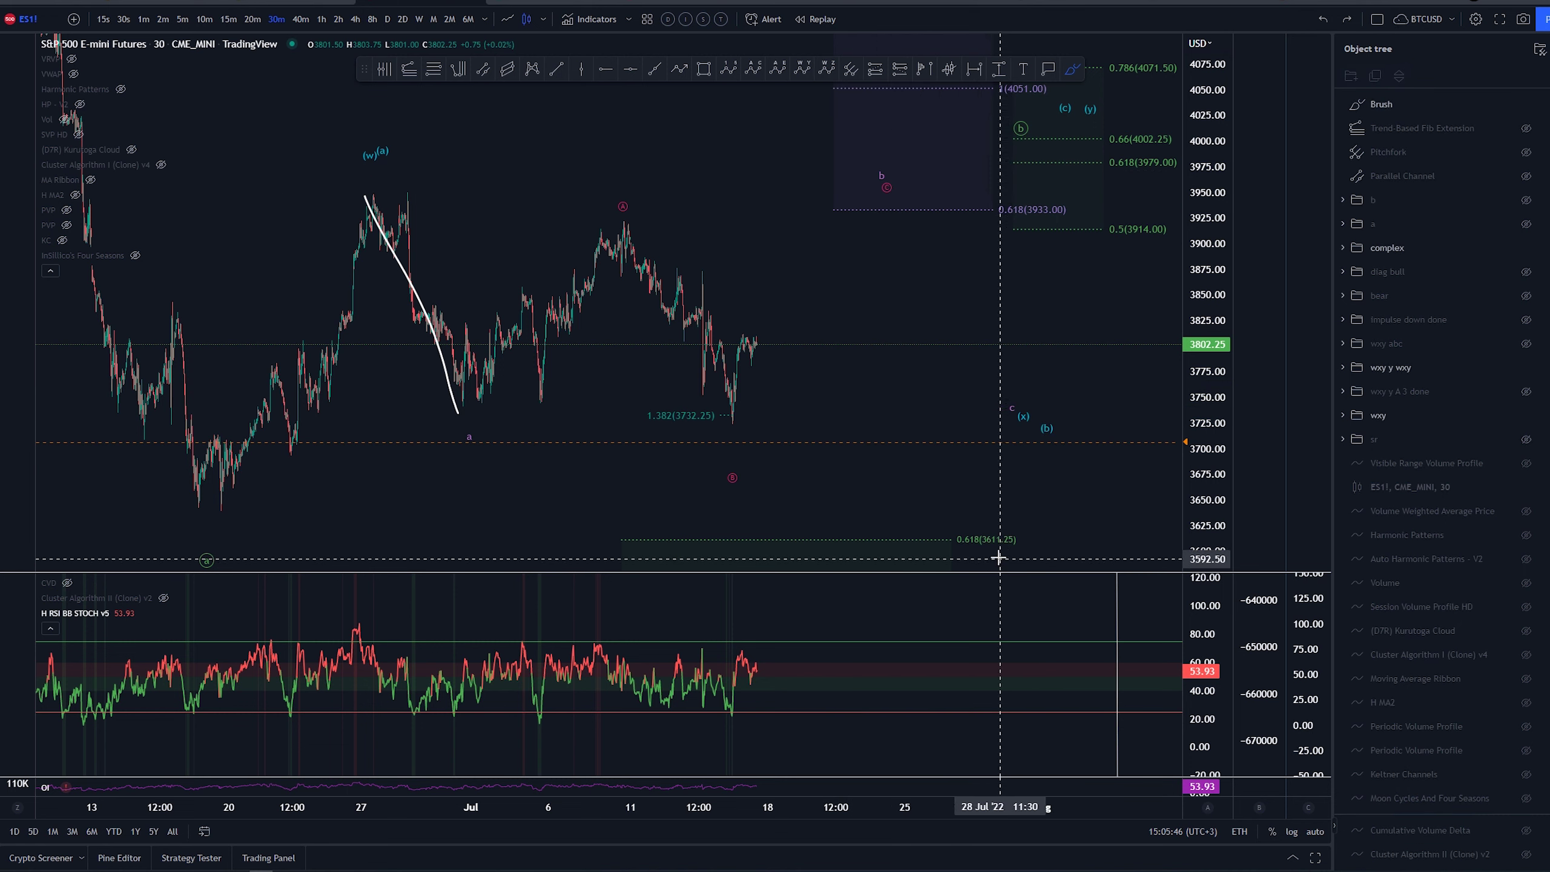
pyautogui.moveTo(1034, 408); pyautogui.dragTo(1037, 408)
pyautogui.hotkey('ctrl', 'z')
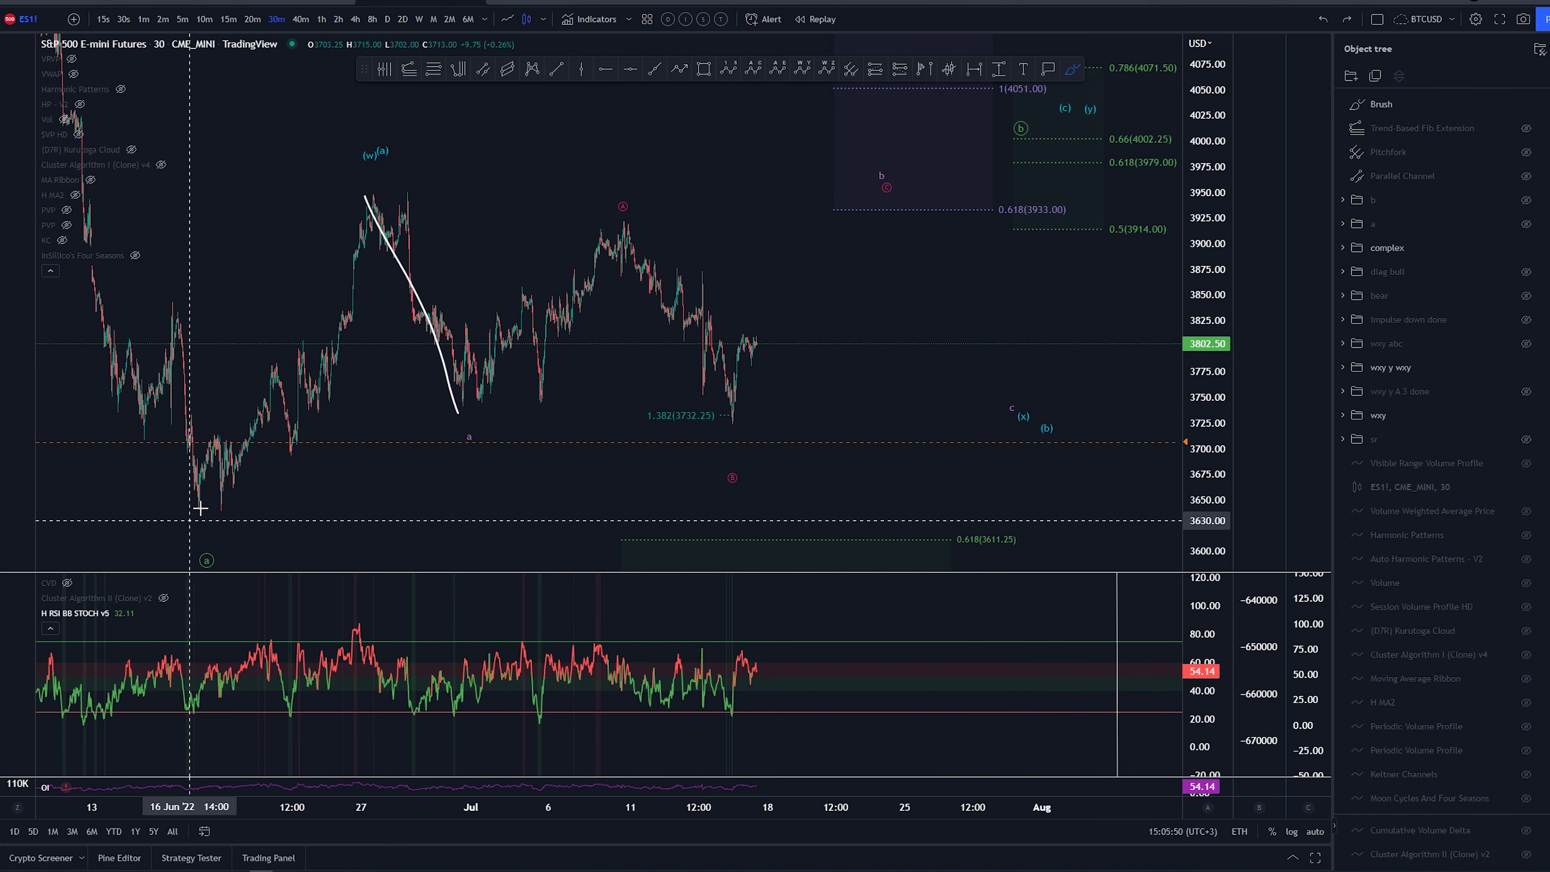
pyautogui.moveTo(190, 520)
pyautogui.mouseDown()
pyautogui.moveTo(373, 188)
pyautogui.moveTo(1023, 405)
pyautogui.moveTo(1101, 113)
pyautogui.mouseUp()
pyautogui.hotkey('ctrl', 'z')
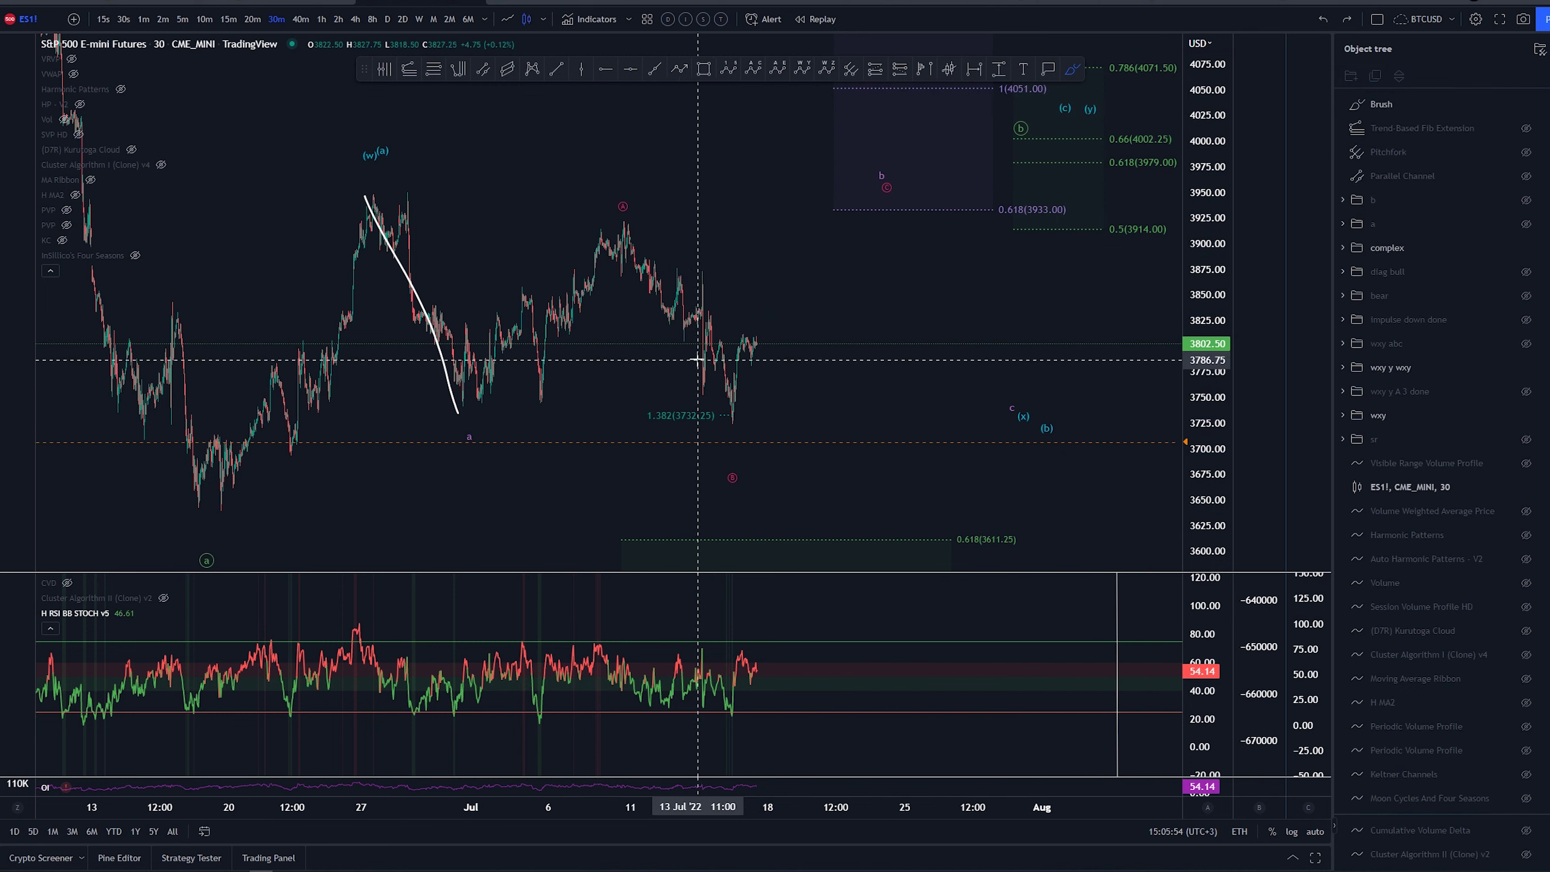
# Loop around the whole correction from the 27 June high to the (x) label, and undo the loop and the decline stroke.
pyautogui.moveTo(1062, 349)
pyautogui.mouseDown()
pyautogui.moveTo(769, 232)
pyautogui.moveTo(609, 512)
pyautogui.moveTo(940, 252)
pyautogui.mouseUp()
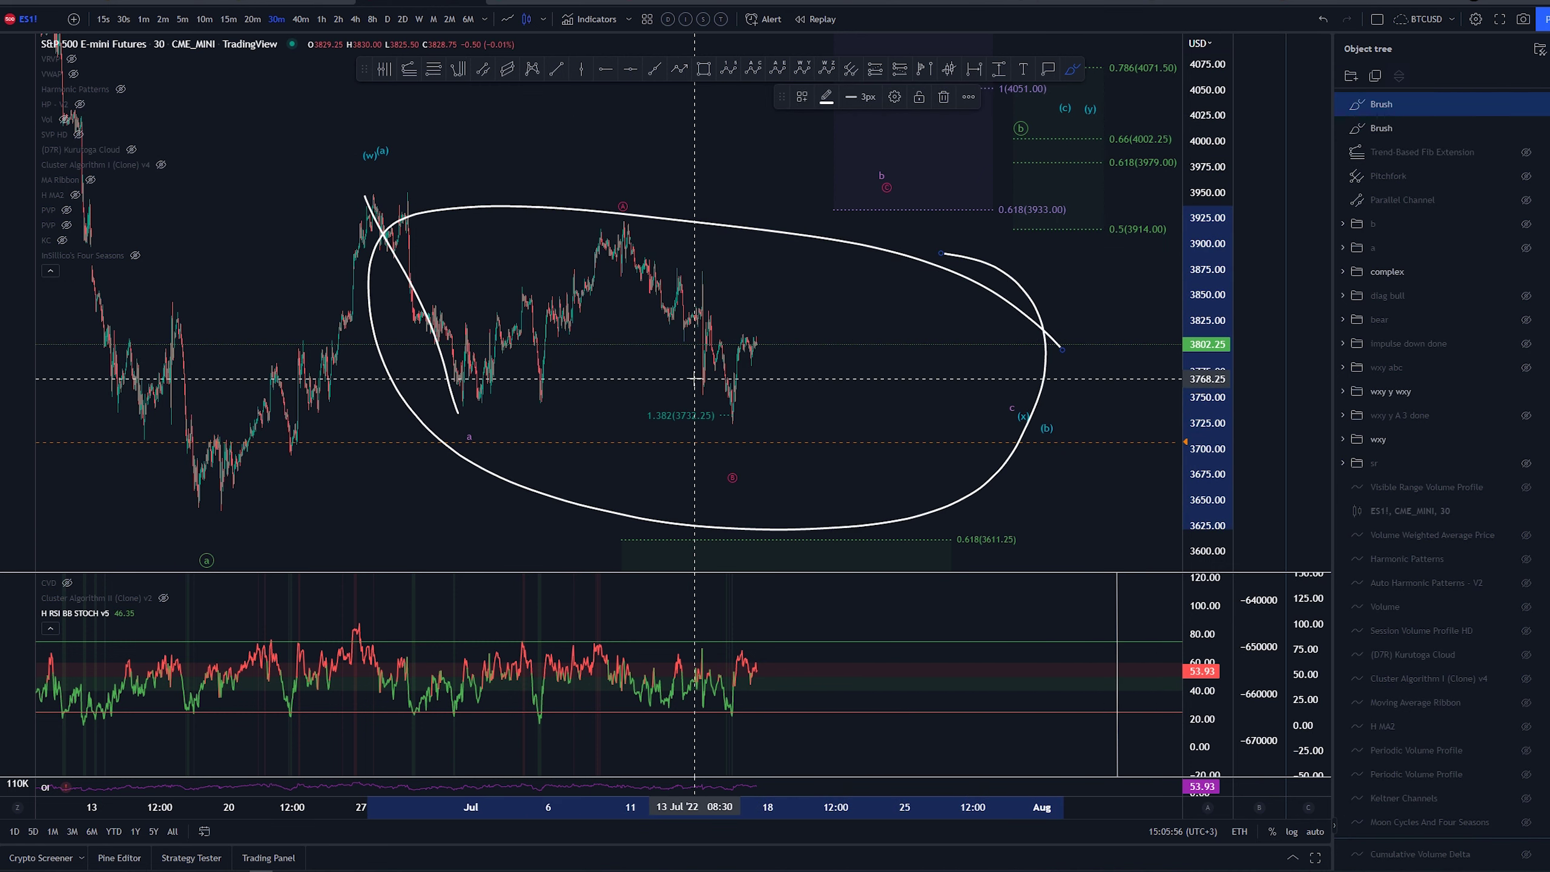
pyautogui.hotkey('ctrl', 'z')
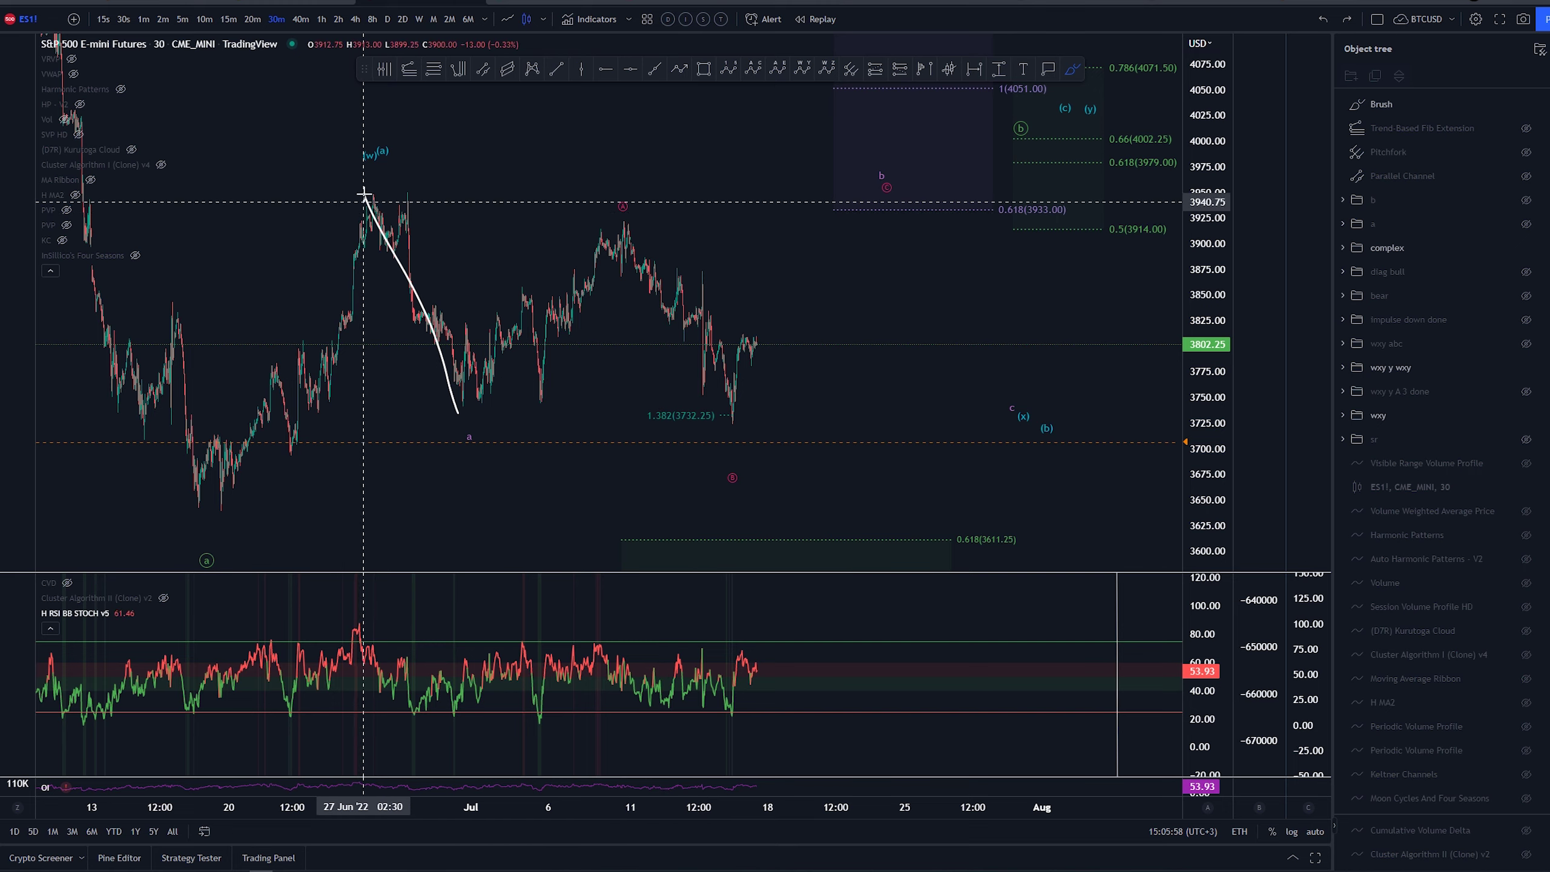
pyautogui.hotkey('ctrl', 'y')
pyautogui.hotkey('ctrl', 'z')
pyautogui.hotkey('ctrl', 'z')
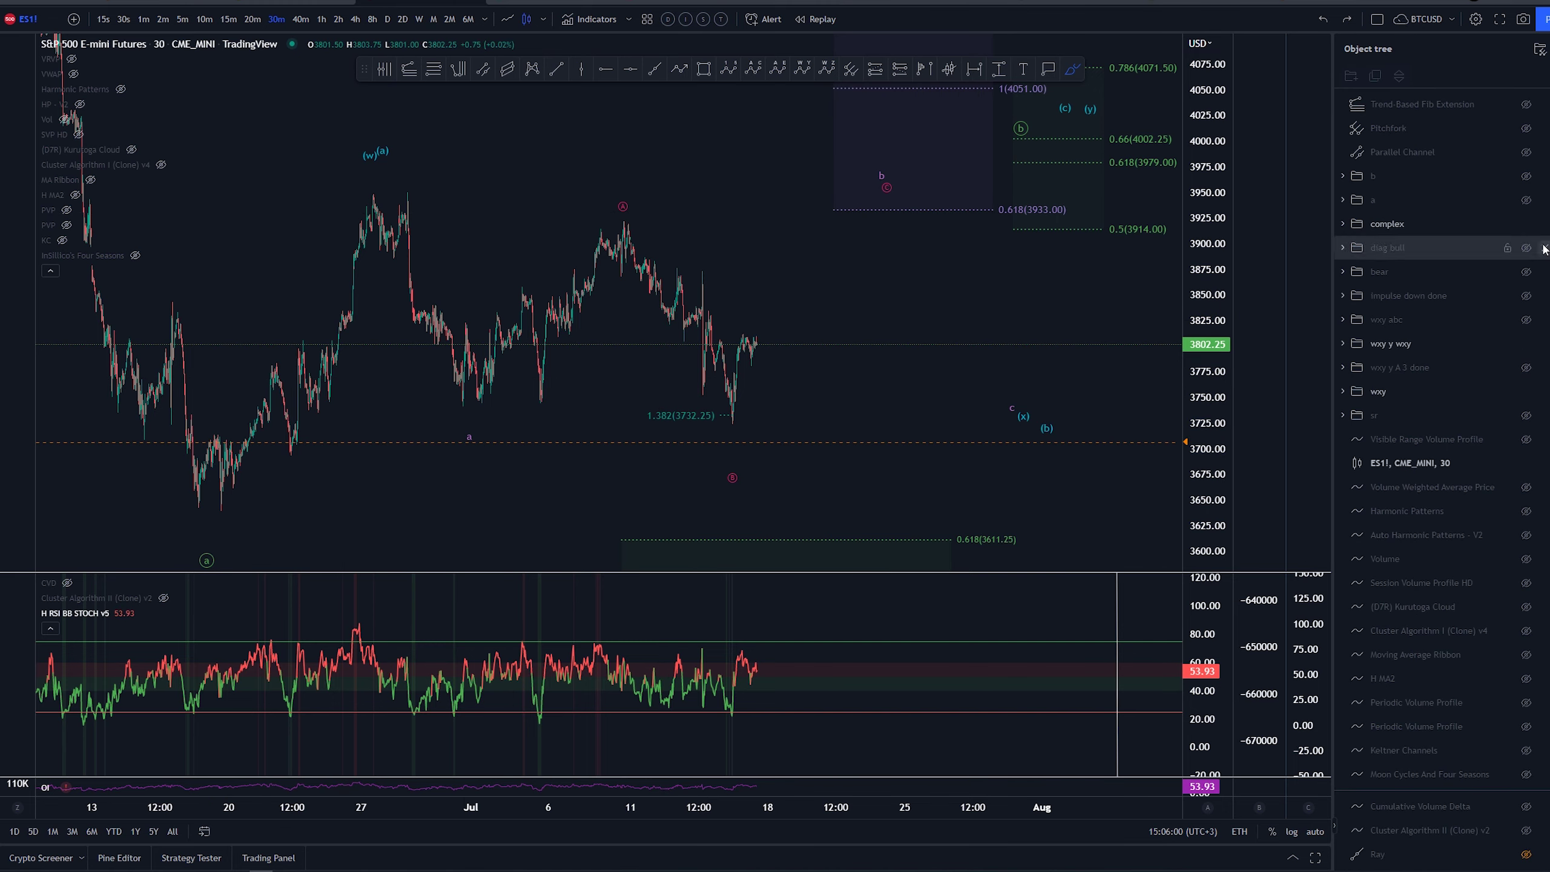
# Switch the display from the complex group to the diag bull group and back to the complex group.
pyautogui.click(1526, 223)
pyautogui.click(1527, 247)
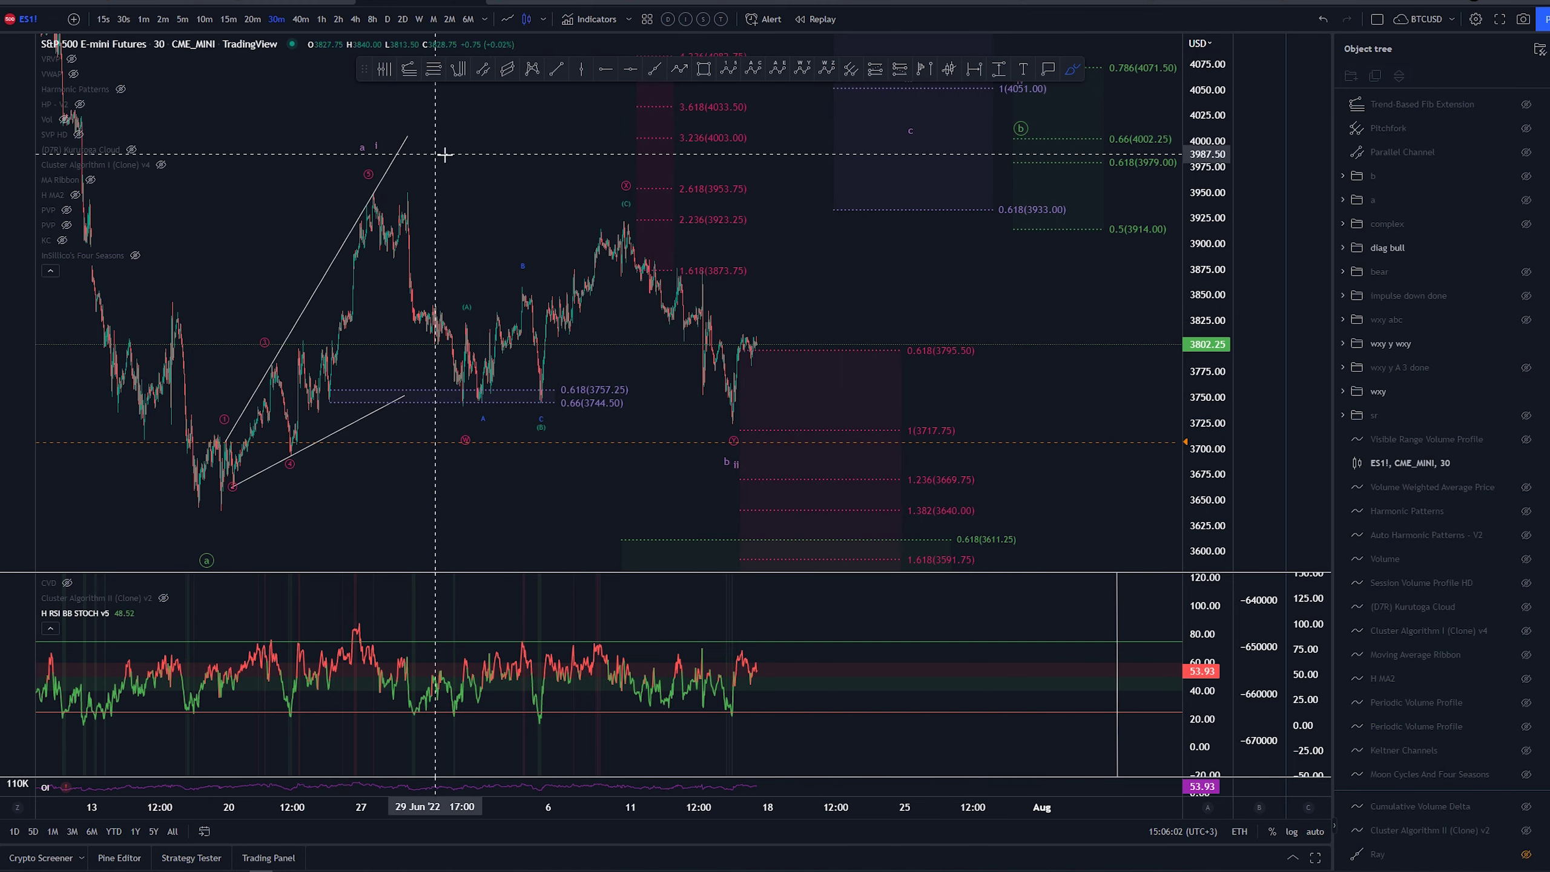
pyautogui.moveTo(1530, 250)
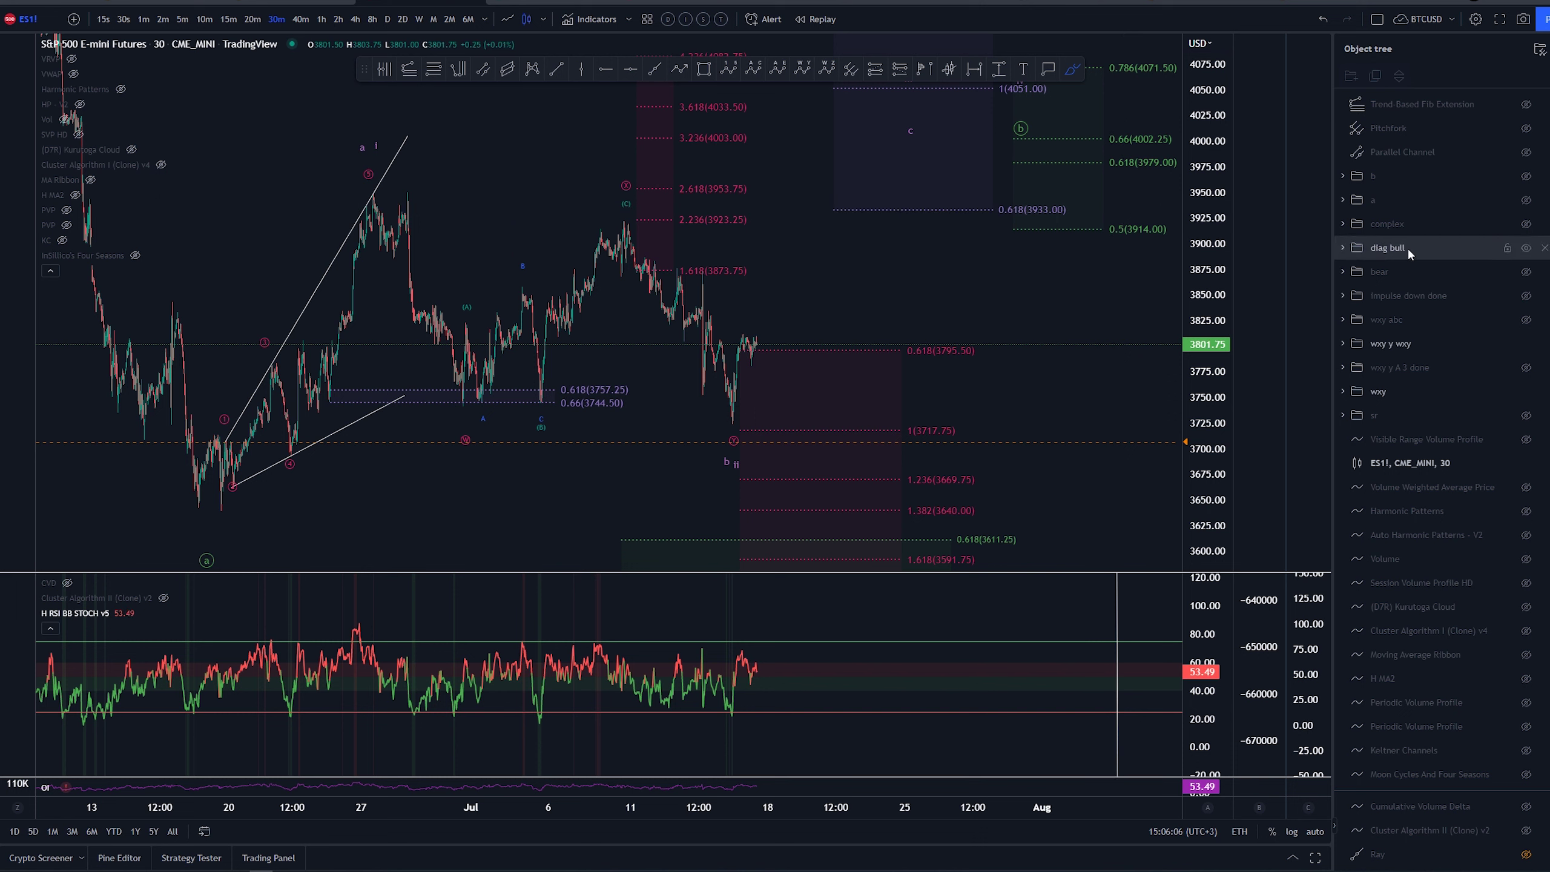
pyautogui.click(1526, 223)
pyautogui.click(1526, 247)
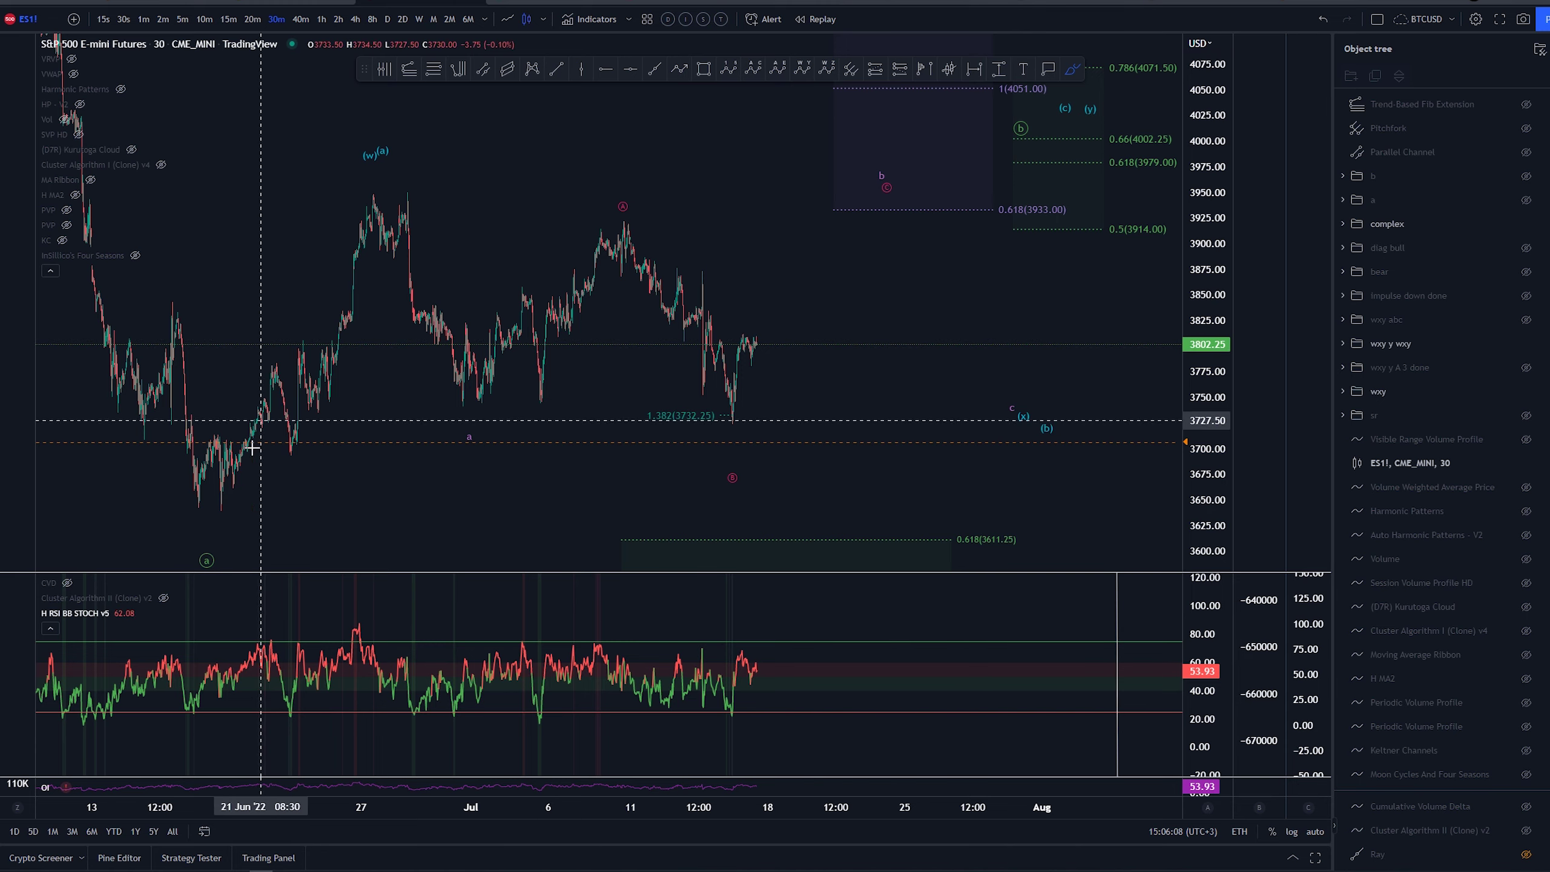
# Sketch the count from the June low through the mid-July low and into the following bounce, undoing the brush strokes.
pyautogui.moveTo(196, 500)
pyautogui.mouseDown()
pyautogui.moveTo(305, 449)
pyautogui.moveTo(396, 187)
pyautogui.moveTo(472, 414)
pyautogui.moveTo(681, 330)
pyautogui.moveTo(723, 422)
pyautogui.moveTo(807, 290)
pyautogui.mouseUp()
pyautogui.hotkey('ctrl', 'z')
pyautogui.hotkey('ctrl', 'z')
pyautogui.hotkey('ctrl', 'z')
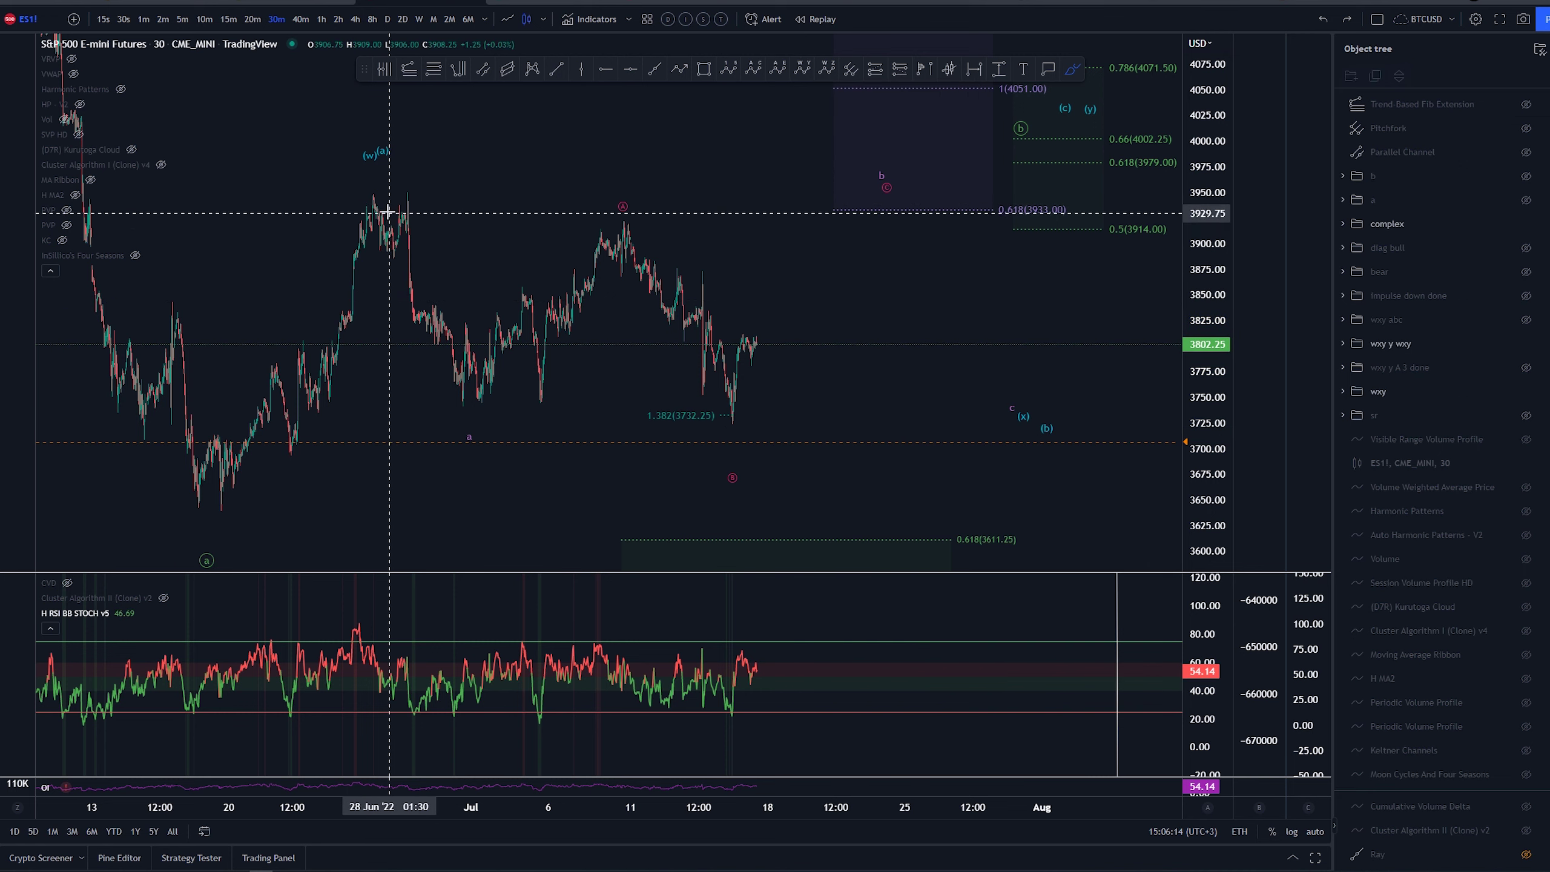
# Circle the June rise with the brush and trace the down-up-down swings from the late-June high to the mid-July low.
pyautogui.moveTo(214, 507)
pyautogui.mouseDown()
pyautogui.moveTo(391, 192)
pyautogui.moveTo(305, 262)
pyautogui.moveTo(393, 210)
pyautogui.moveTo(418, 272)
pyautogui.moveTo(725, 350)
pyautogui.moveTo(731, 411)
pyautogui.mouseUp()
pyautogui.hotkey('ctrl', 'z')
pyautogui.moveTo(739, 433)
pyautogui.mouseDown()
pyautogui.moveTo(755, 400)
pyautogui.moveTo(733, 345)
pyautogui.moveTo(857, 341)
pyautogui.mouseUp()
pyautogui.hotkey('ctrl', 'z')
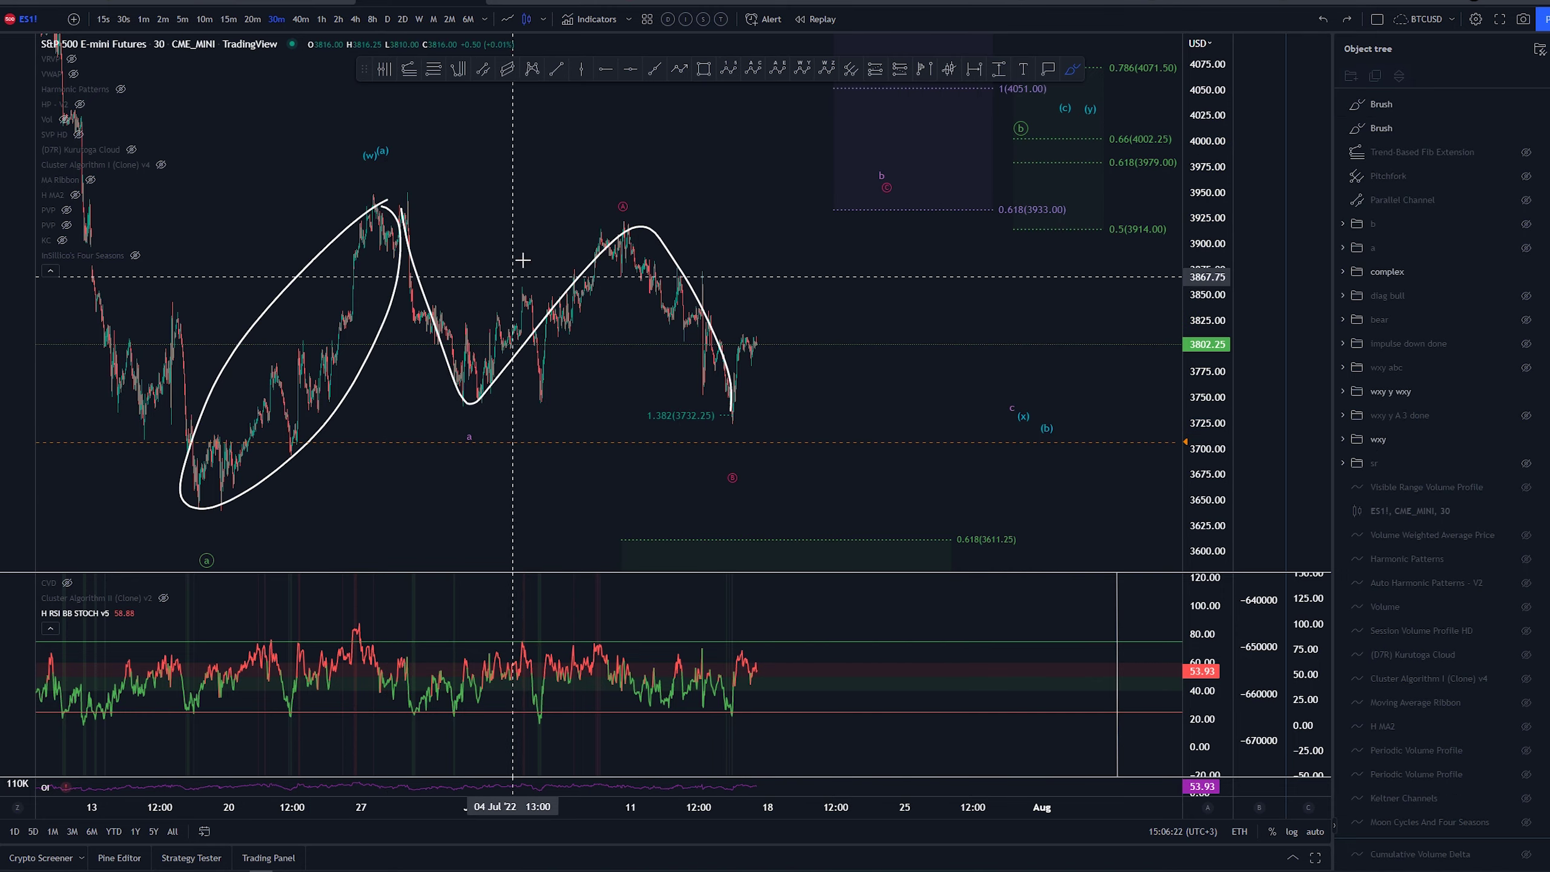
# Undo all brush strokes on the swings and switch the display from the complex group to the diag bull group.
pyautogui.moveTo(707, 240)
pyautogui.mouseDown()
pyautogui.moveTo(414, 364)
pyautogui.moveTo(625, 204)
pyautogui.mouseUp()
pyautogui.hotkey('ctrl', 'z')
pyautogui.hotkey('ctrl', 'z')
pyautogui.hotkey('ctrl', 'z')
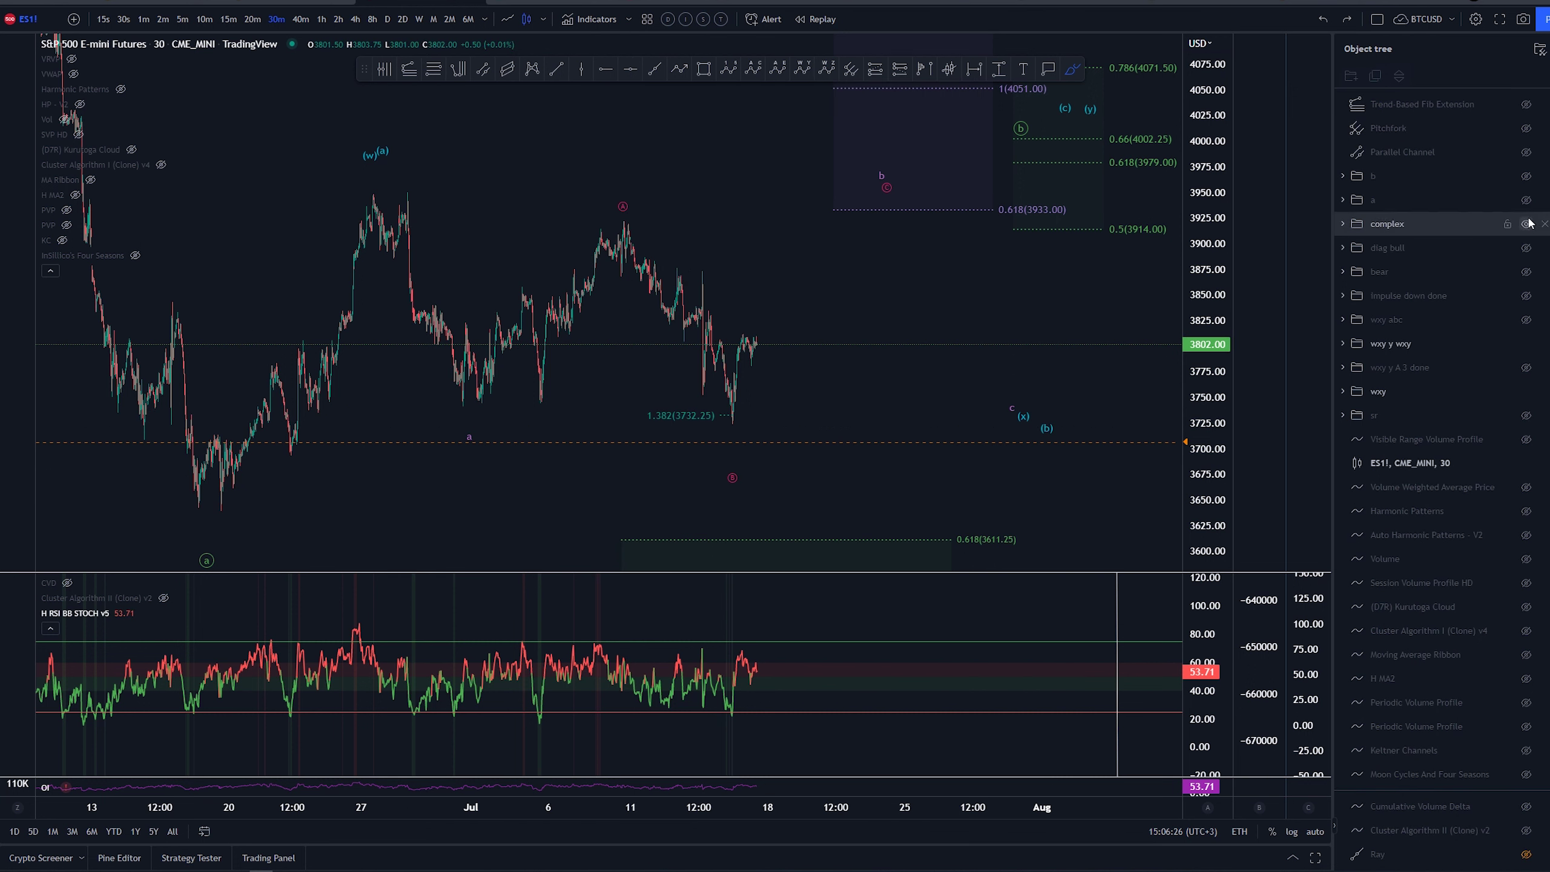
pyautogui.click(1529, 226)
pyautogui.click(1529, 251)
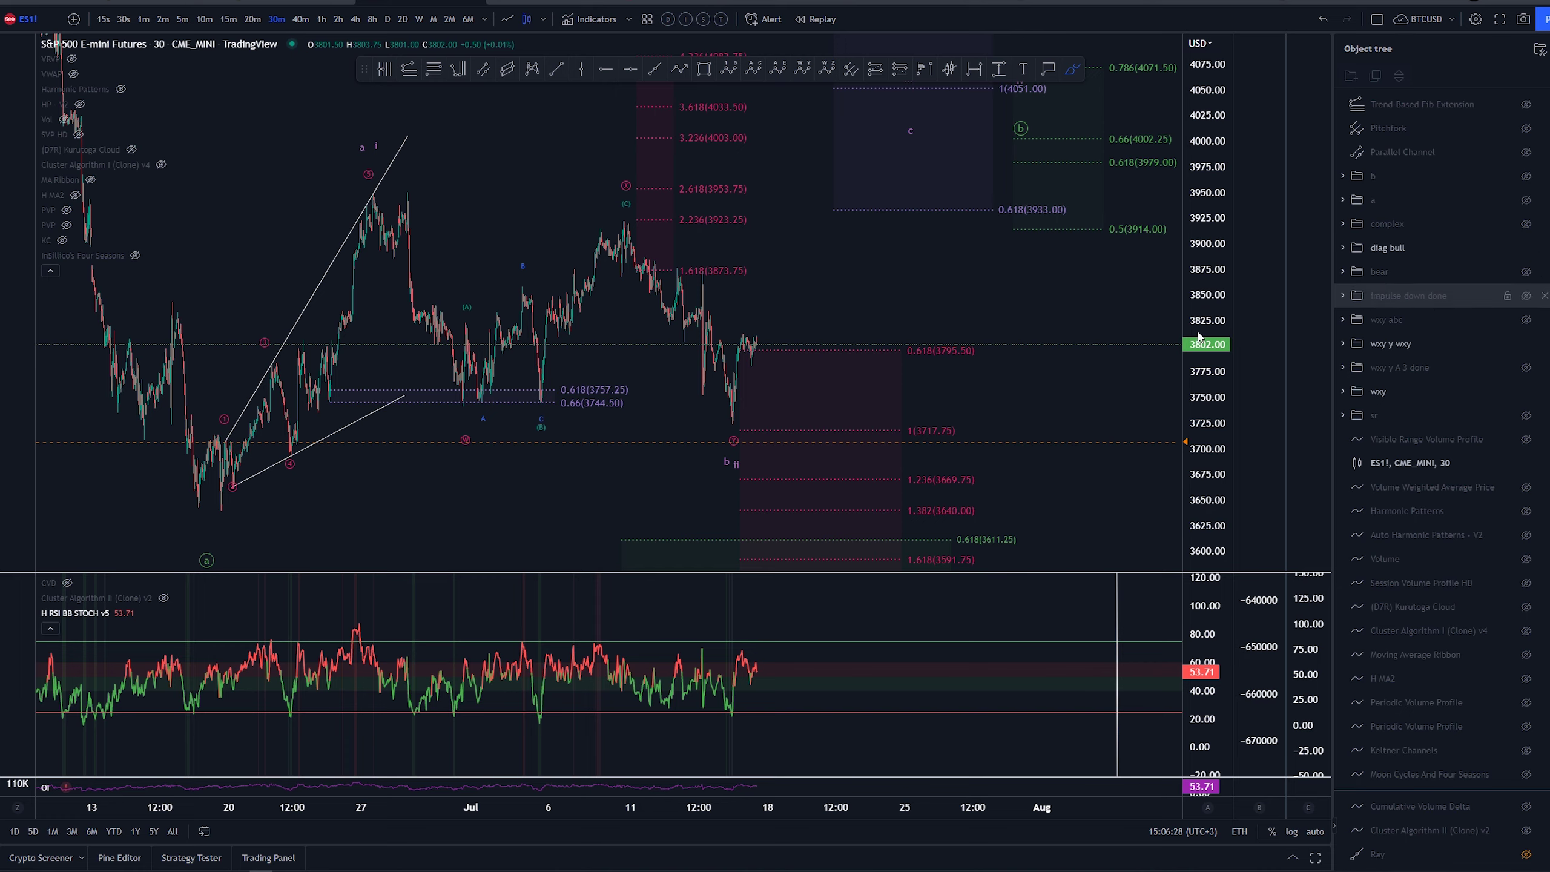
# Circle the June leading diagonal with the brush, stroke the rise from the mid-July low, and undo each stroke.
pyautogui.moveTo(375, 164)
pyautogui.mouseDown()
pyautogui.moveTo(305, 485)
pyautogui.moveTo(394, 182)
pyautogui.mouseUp()
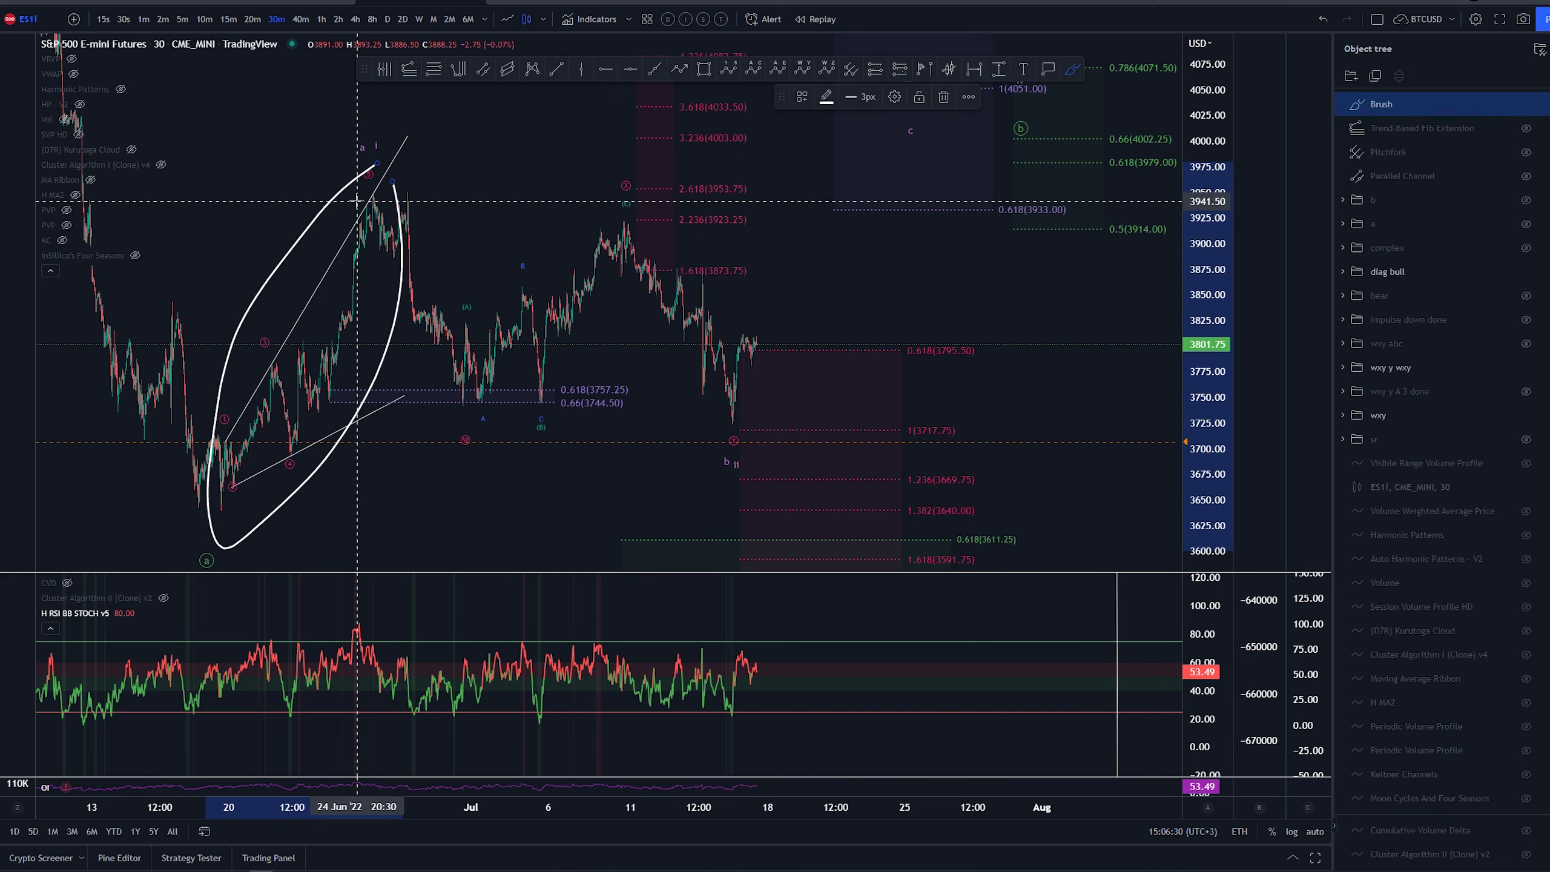
pyautogui.hotkey('ctrl', 'z')
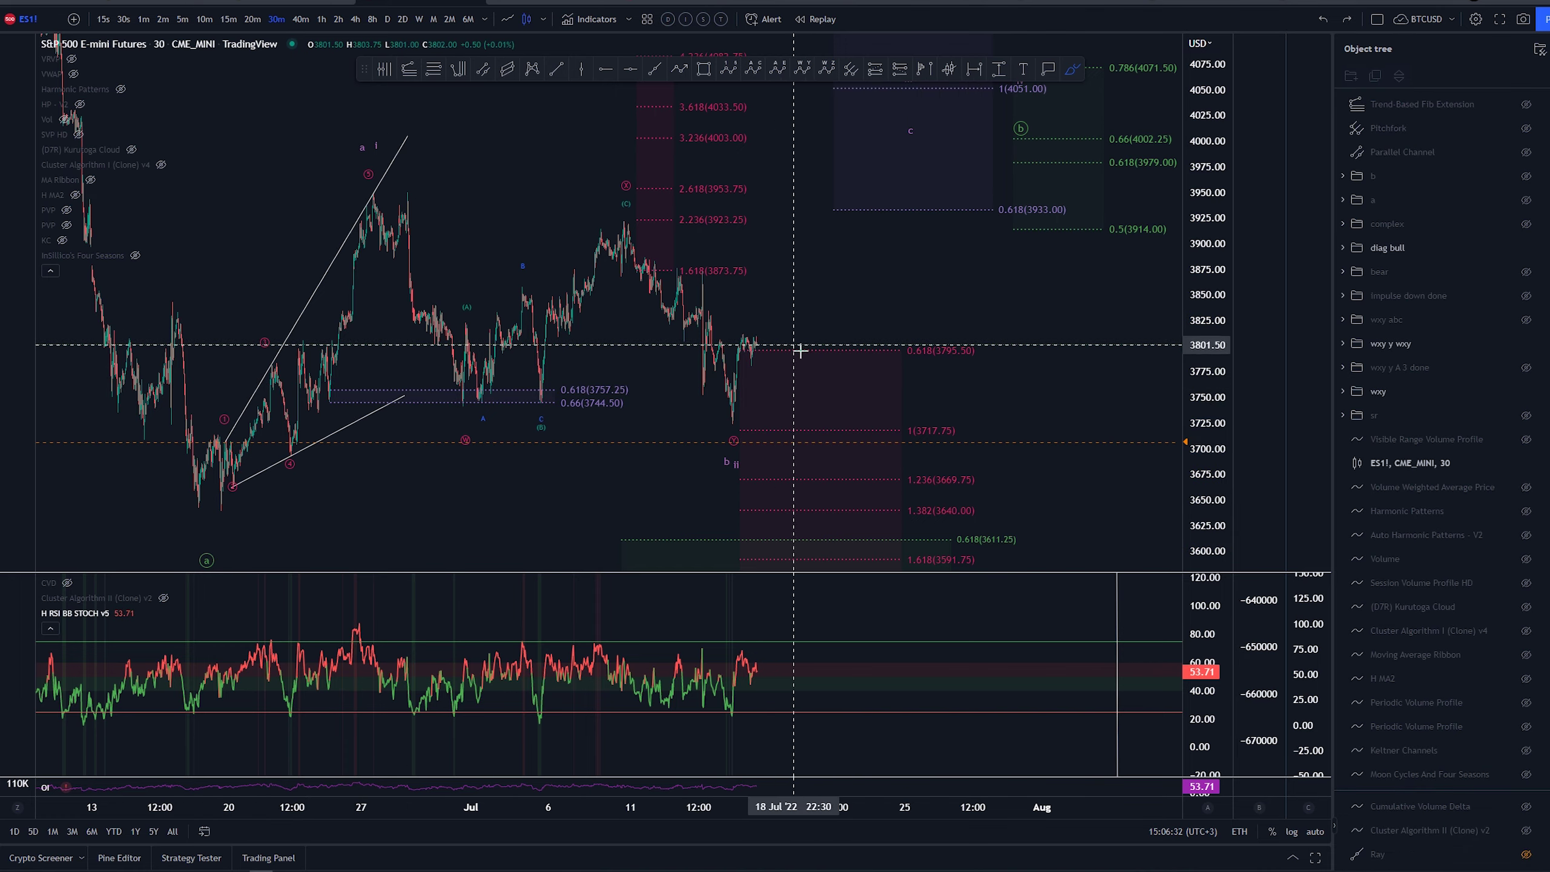
pyautogui.hotkey('ctrl', 'y')
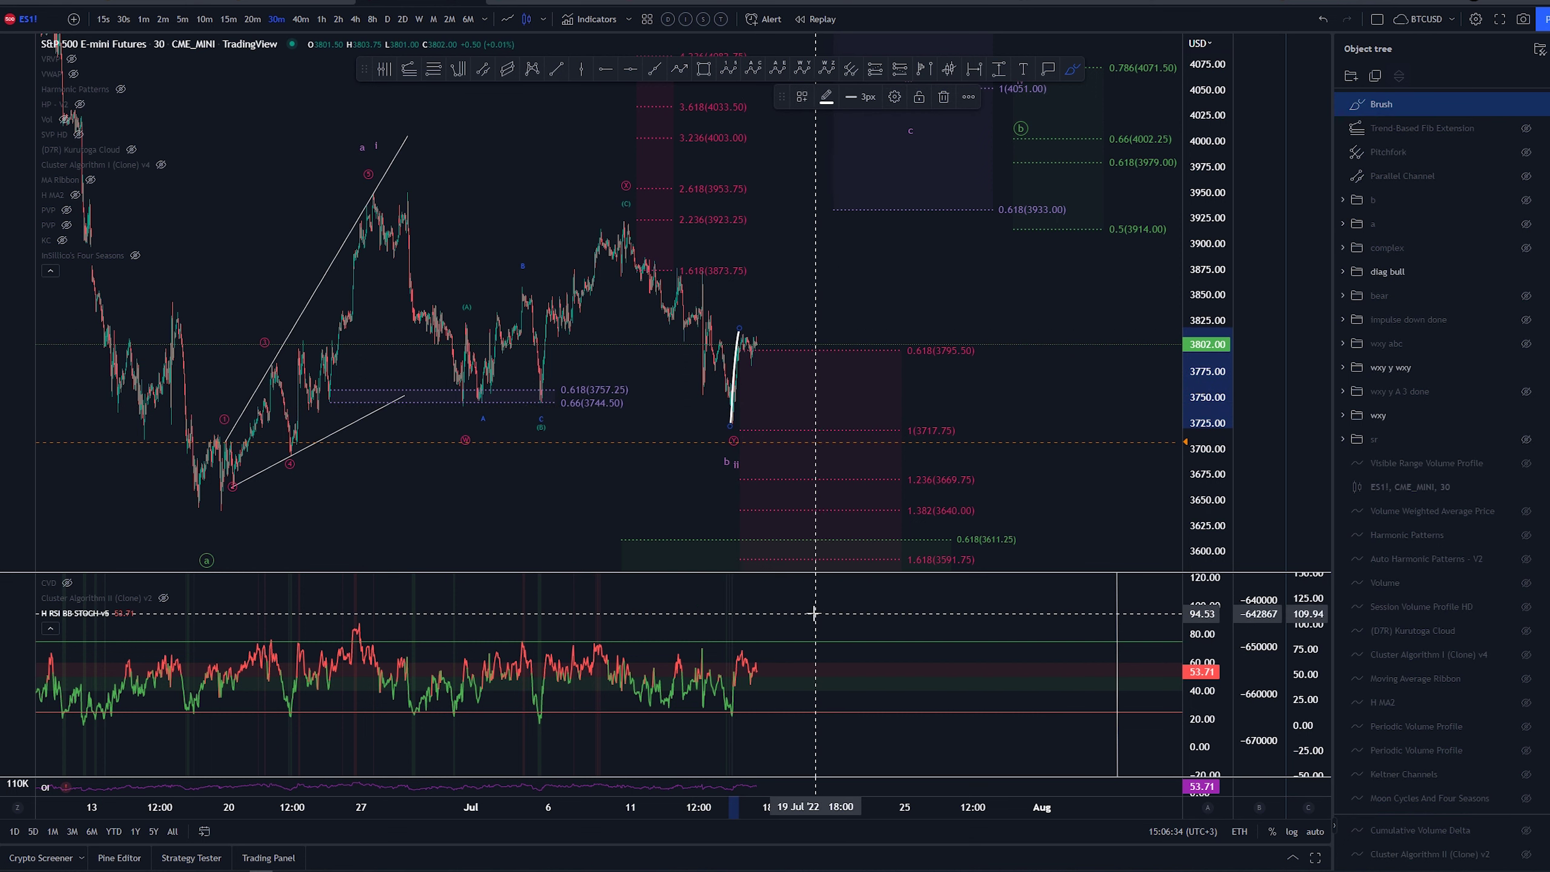
pyautogui.hotkey('ctrl', 'z')
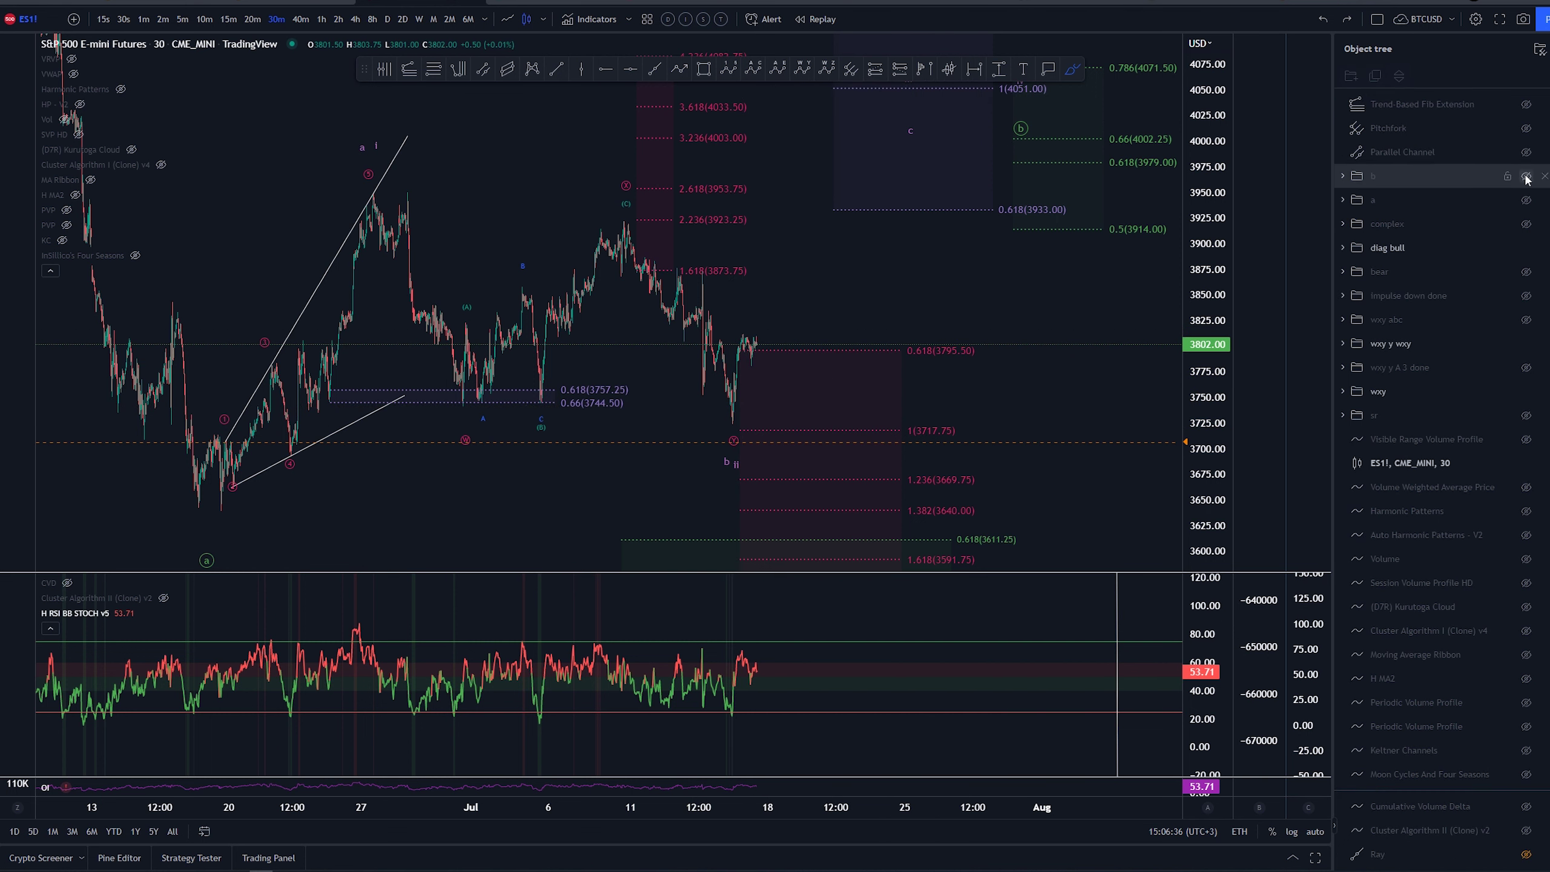
# Show the drawing group named a, switch the chart to the 15-minute interval and reset the chart view.
pyautogui.click(1527, 201)
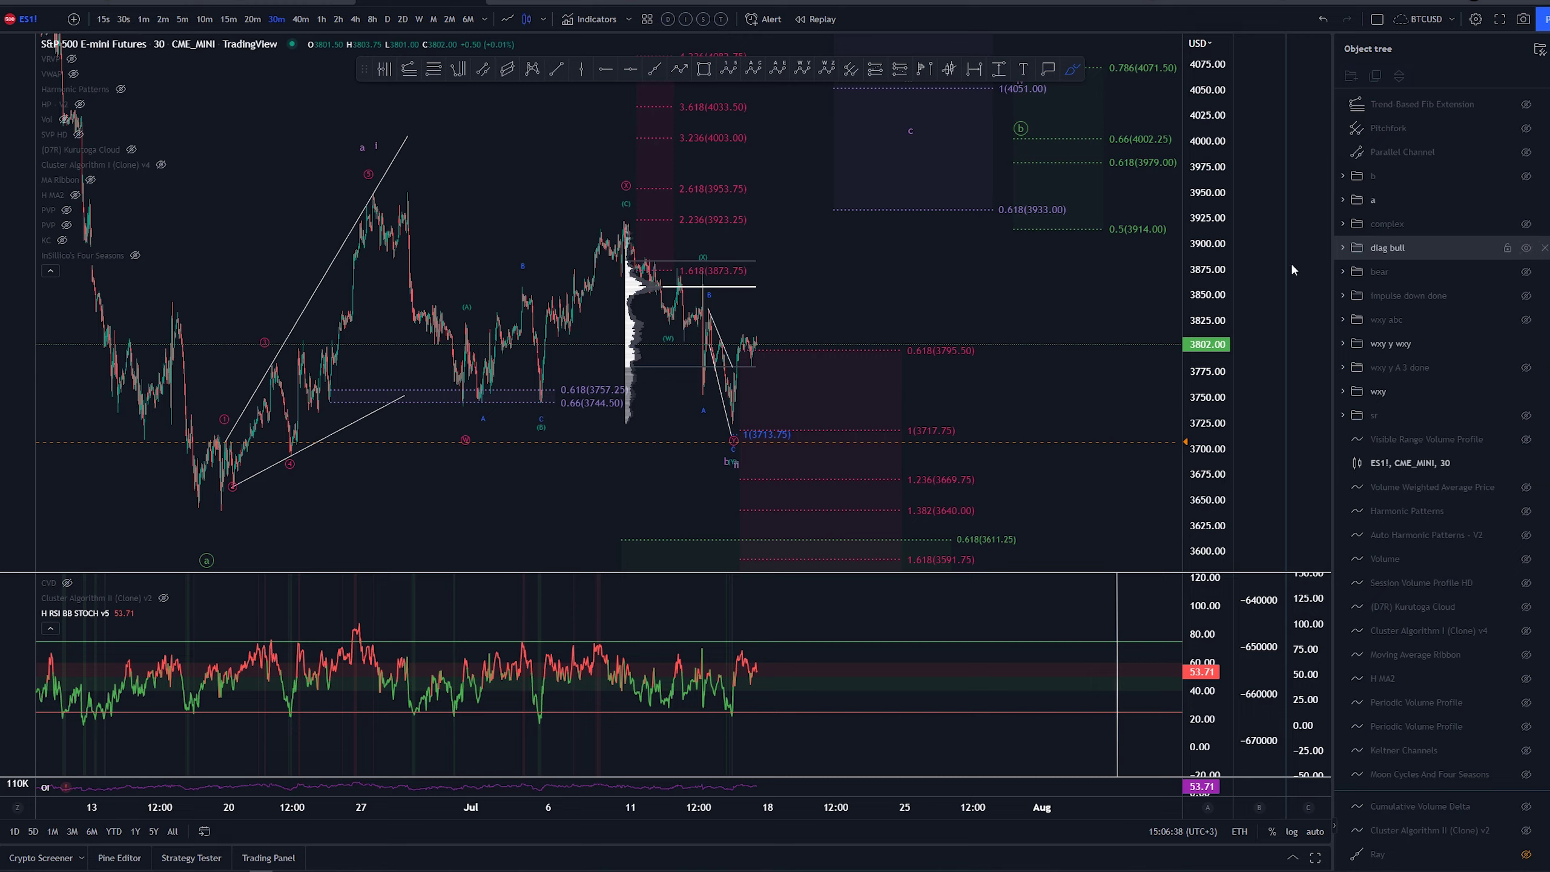
pyautogui.click(238, 24)
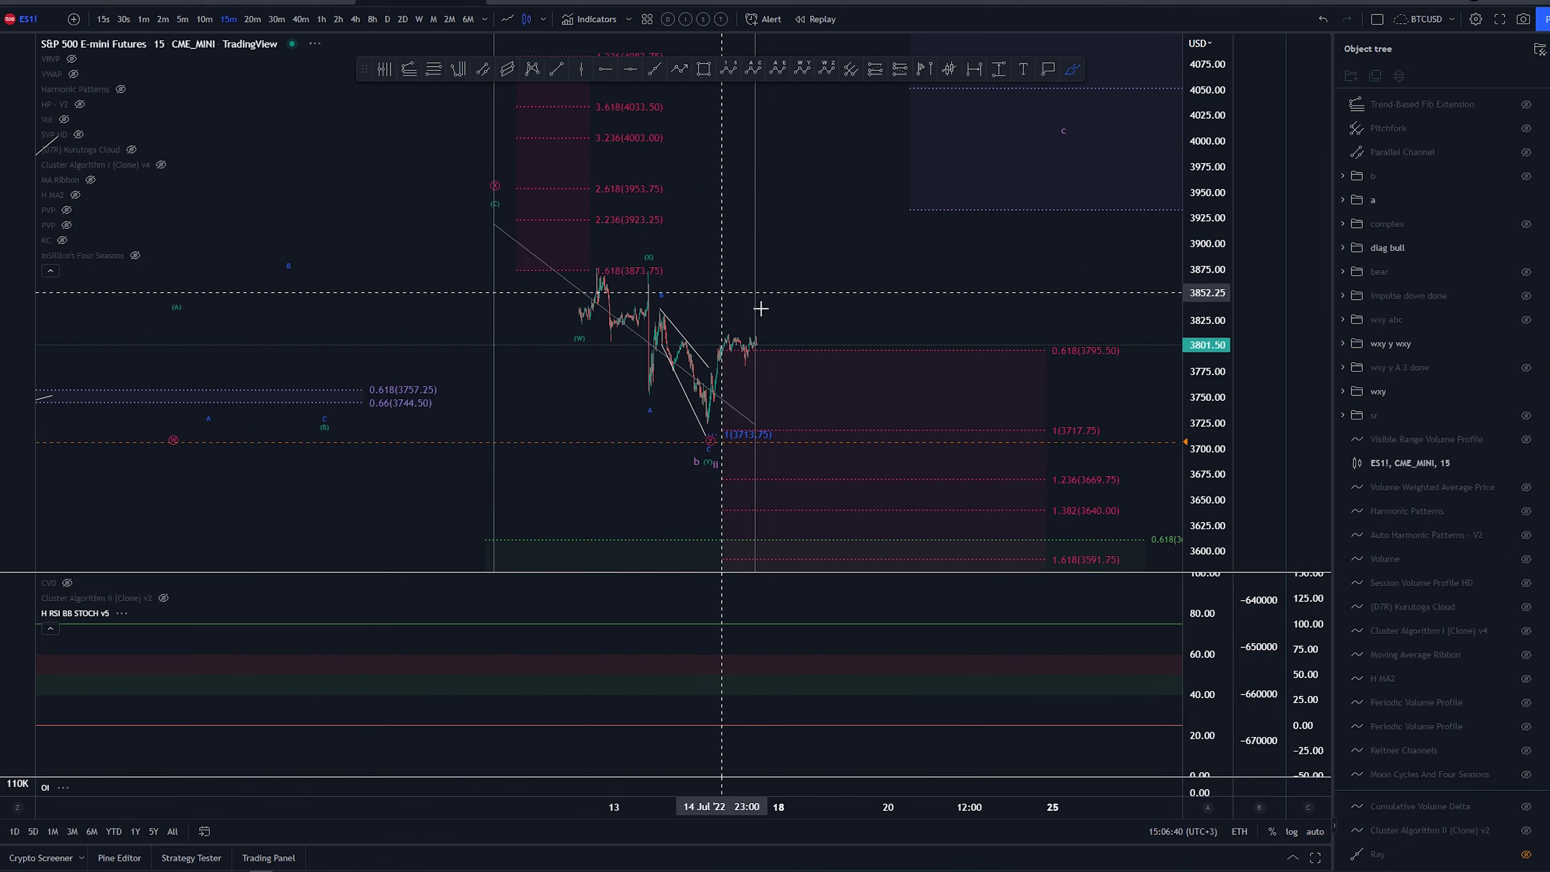
pyautogui.rightClick(848, 195)
pyautogui.click(873, 211)
pyautogui.scroll(-10, 874, 285)
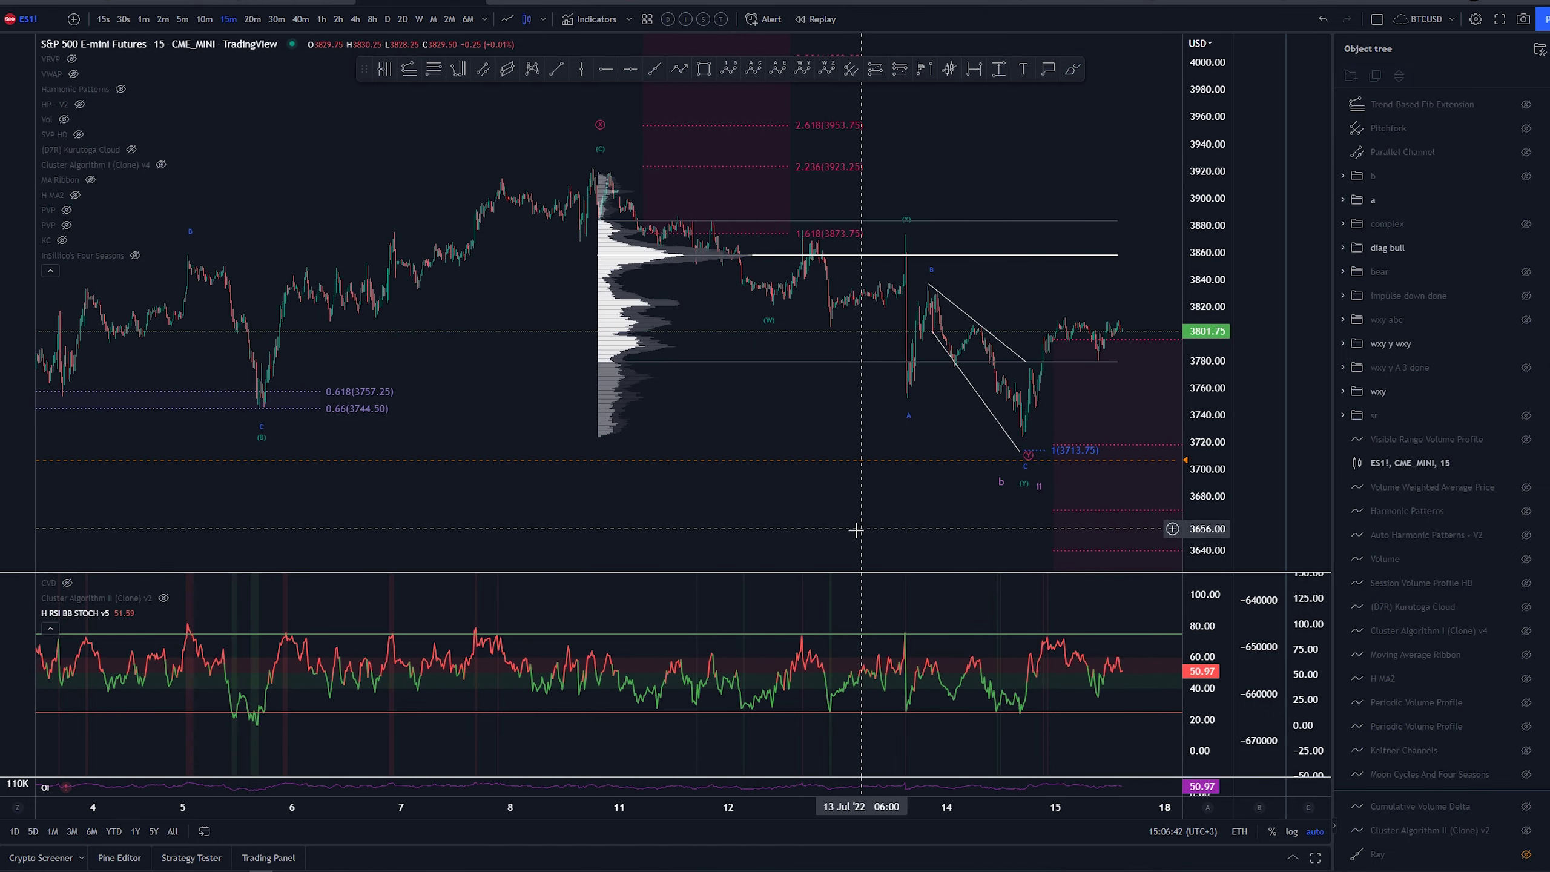
pyautogui.moveTo(1016, 255); pyautogui.dragTo(871, 278)
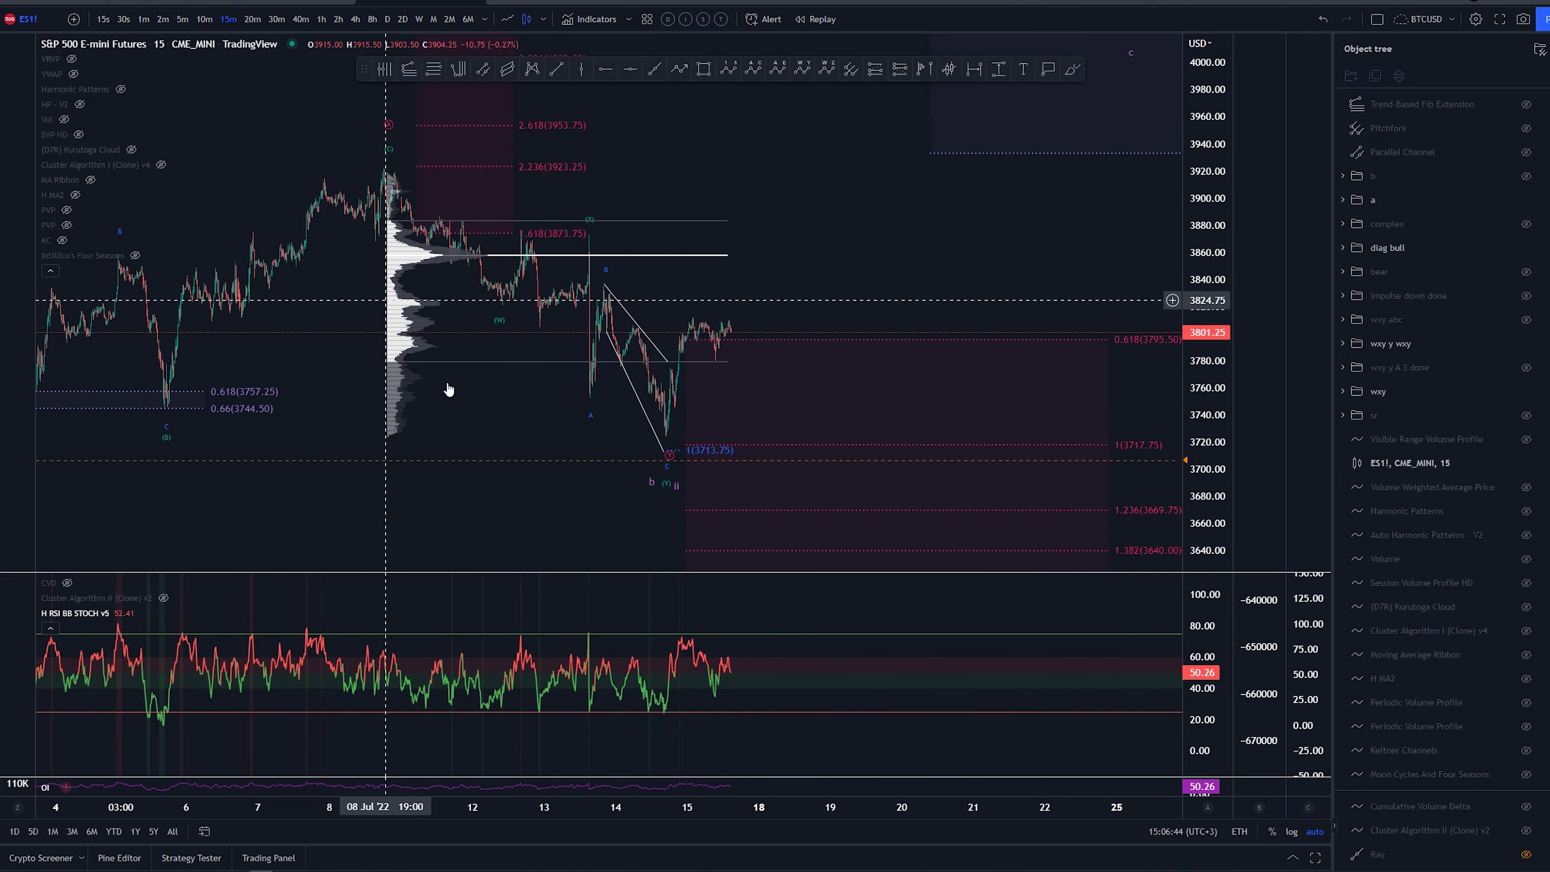
# Trace the first part of the decline from the 8 July high toward the (W) label with the brush, removing the strokes.
pyautogui.click(1078, 69)
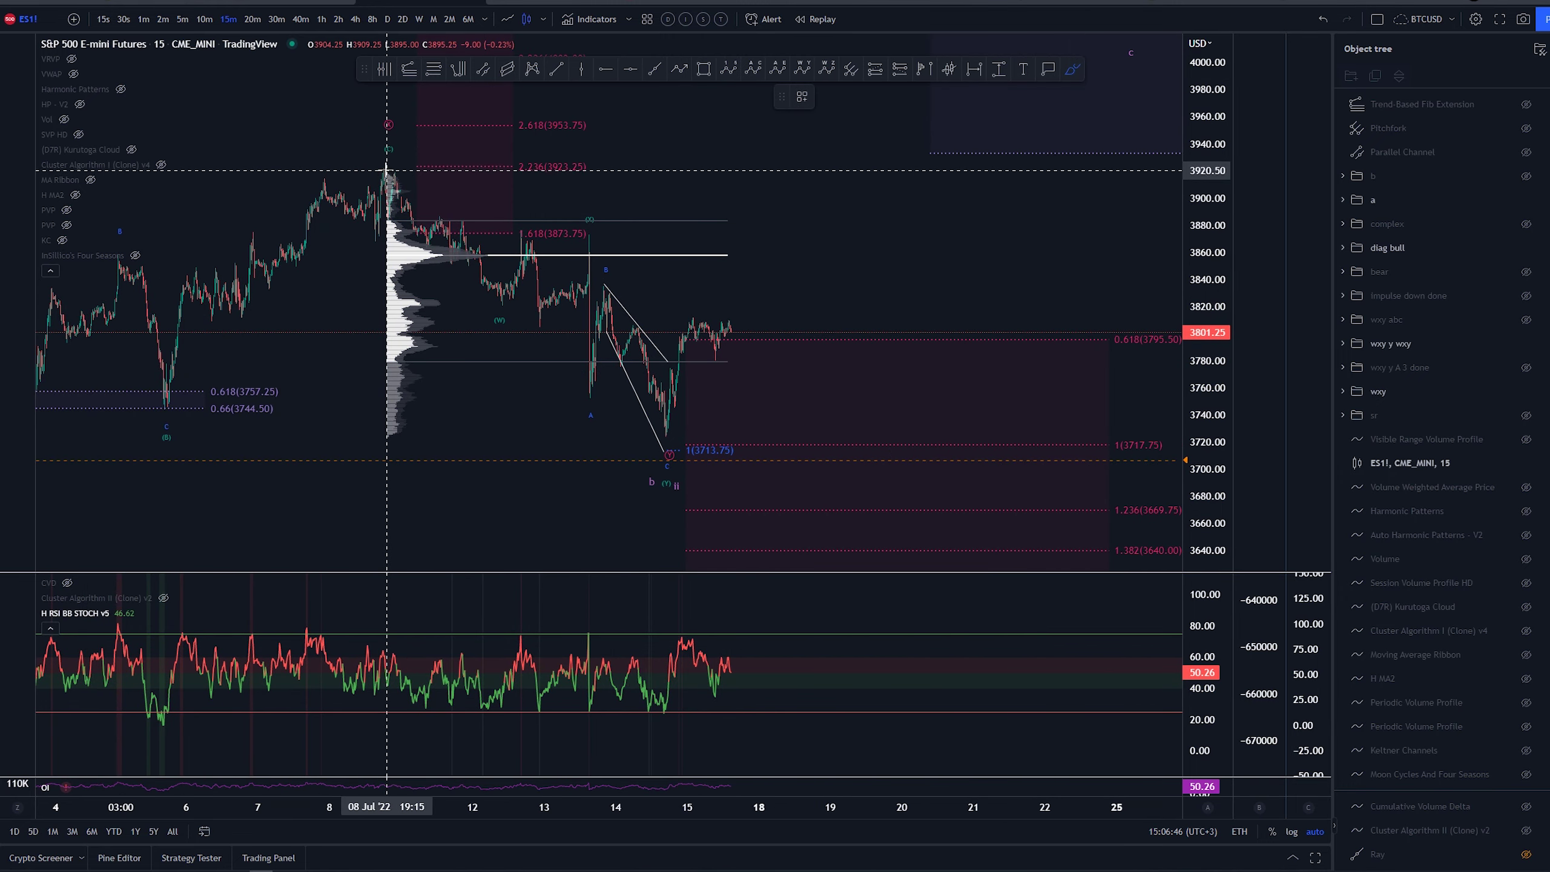
pyautogui.moveTo(387, 169)
pyautogui.mouseDown()
pyautogui.moveTo(430, 260)
pyautogui.moveTo(463, 220)
pyautogui.moveTo(491, 310)
pyautogui.mouseUp()
pyautogui.press('Delete')
pyautogui.moveTo(394, 174)
pyautogui.mouseDown()
pyautogui.moveTo(399, 197)
pyautogui.moveTo(479, 244)
pyautogui.moveTo(500, 307)
pyautogui.moveTo(505, 281)
pyautogui.moveTo(544, 331)
pyautogui.mouseUp()
pyautogui.hotkey('ctrl', 'z')
pyautogui.hotkey('ctrl', 'z')
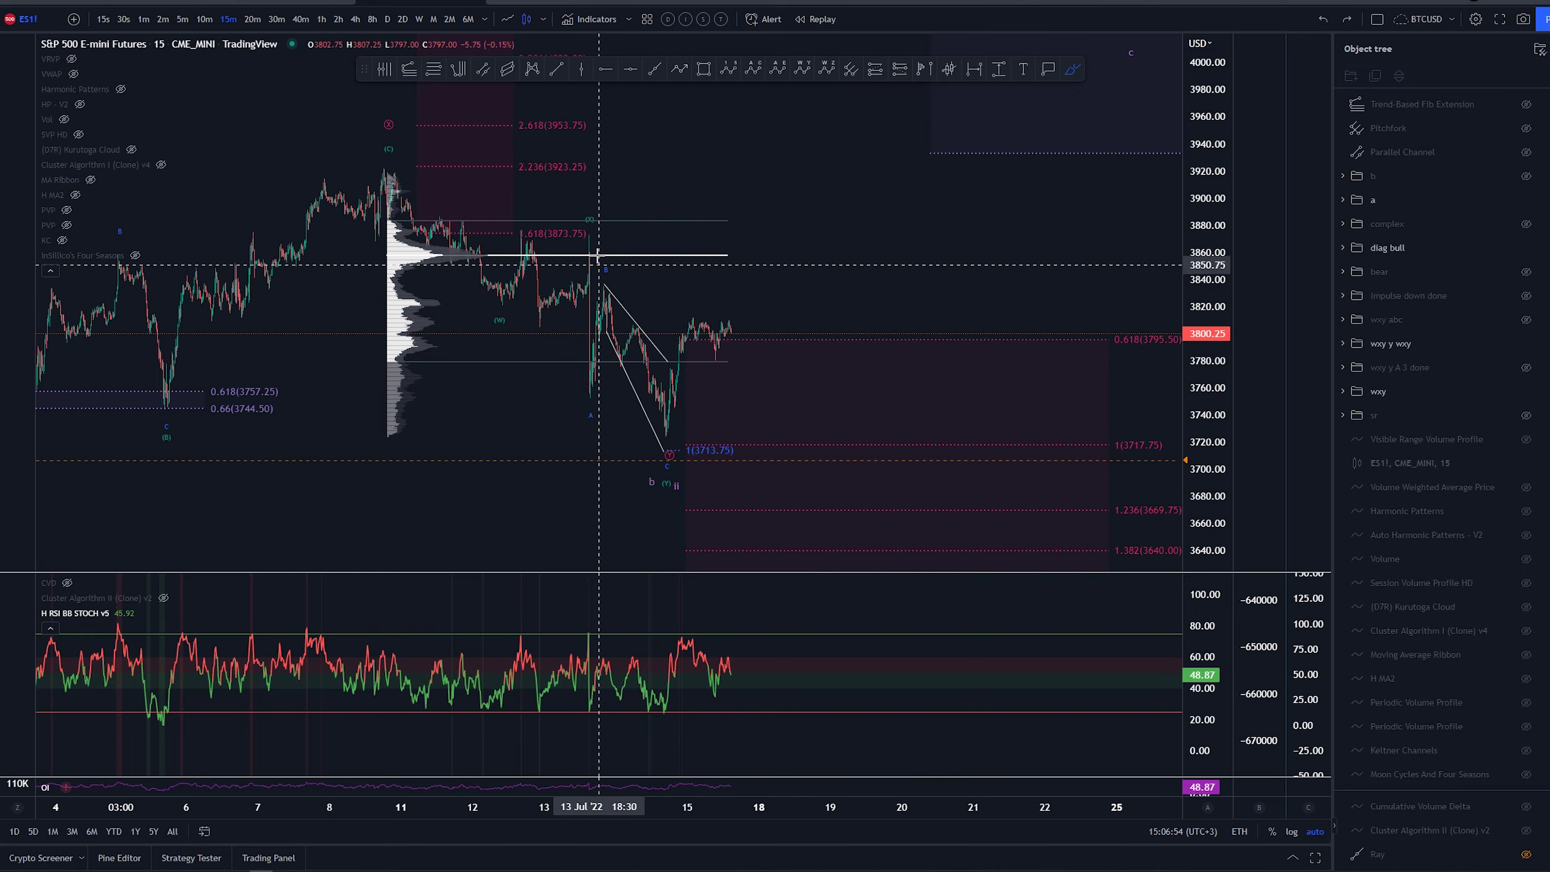
# Trace the drop from the (X) high to the (Y) low and mark the falling wedge, undoing the brush strokes.
pyautogui.moveTo(589, 235)
pyautogui.mouseDown()
pyautogui.moveTo(588, 346)
pyautogui.moveTo(638, 367)
pyautogui.moveTo(667, 455)
pyautogui.mouseUp()
pyautogui.hotkey('ctrl', 'z')
pyautogui.scroll(5, 632, 297)
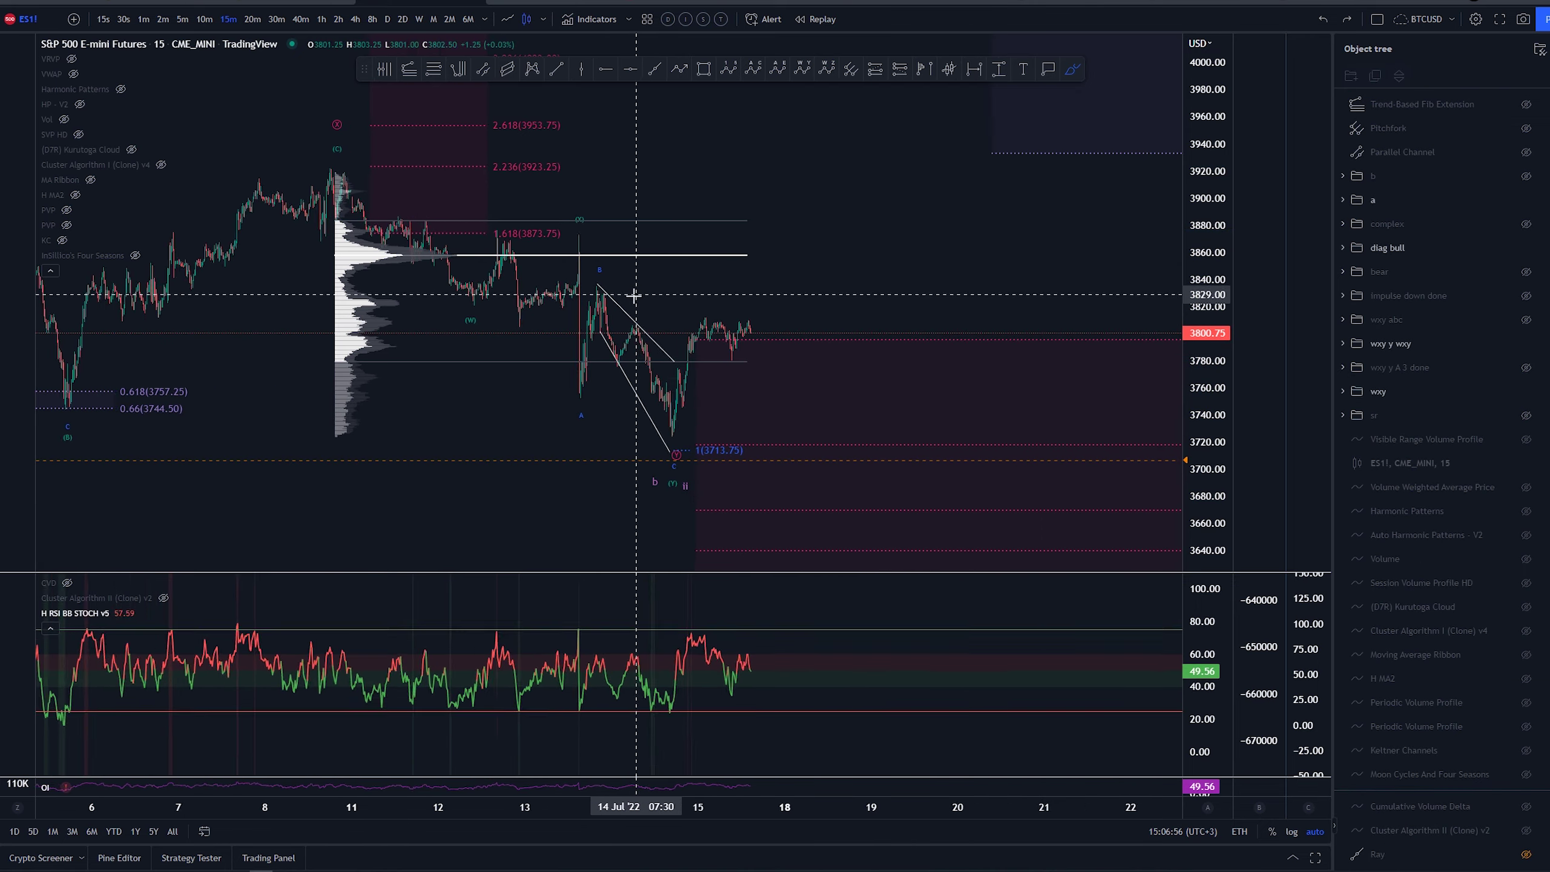
pyautogui.moveTo(578, 275); pyautogui.dragTo(697, 408)
pyautogui.moveTo(567, 324); pyautogui.dragTo(664, 441)
pyautogui.hotkey('ctrl', 'z')
pyautogui.hotkey('ctrl', 'z')
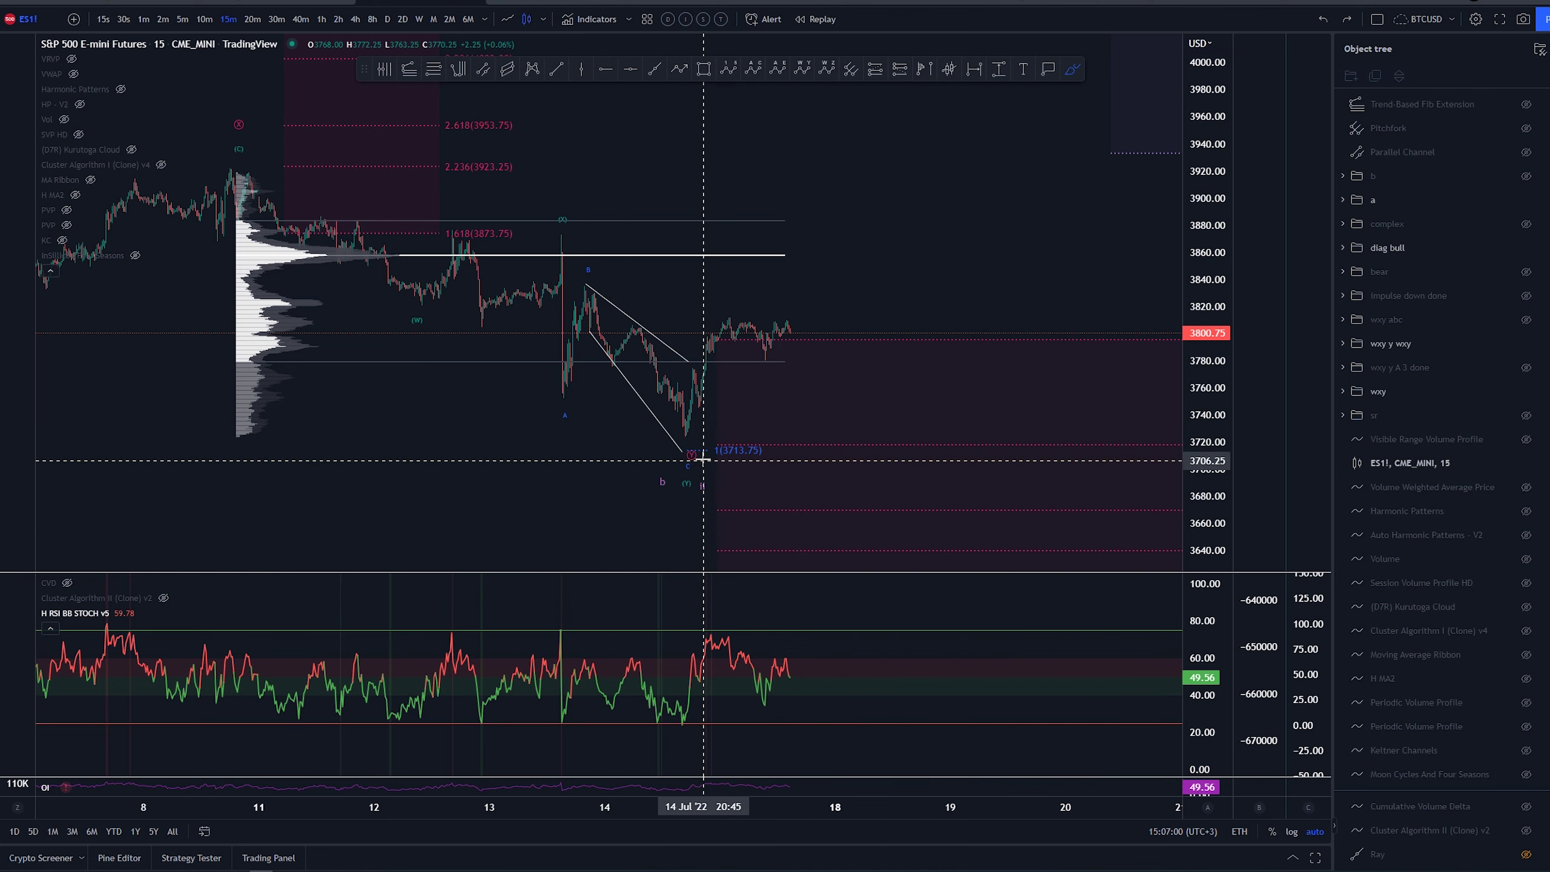
# Brush along the falling wedge, trace the A-B-C swings from the (X) high to the 14 July low, and remove both strokes.
pyautogui.moveTo(585, 281)
pyautogui.mouseDown()
pyautogui.moveTo(590, 321)
pyautogui.moveTo(661, 368)
pyautogui.mouseUp()
pyautogui.hotkey('ctrl', 'z')
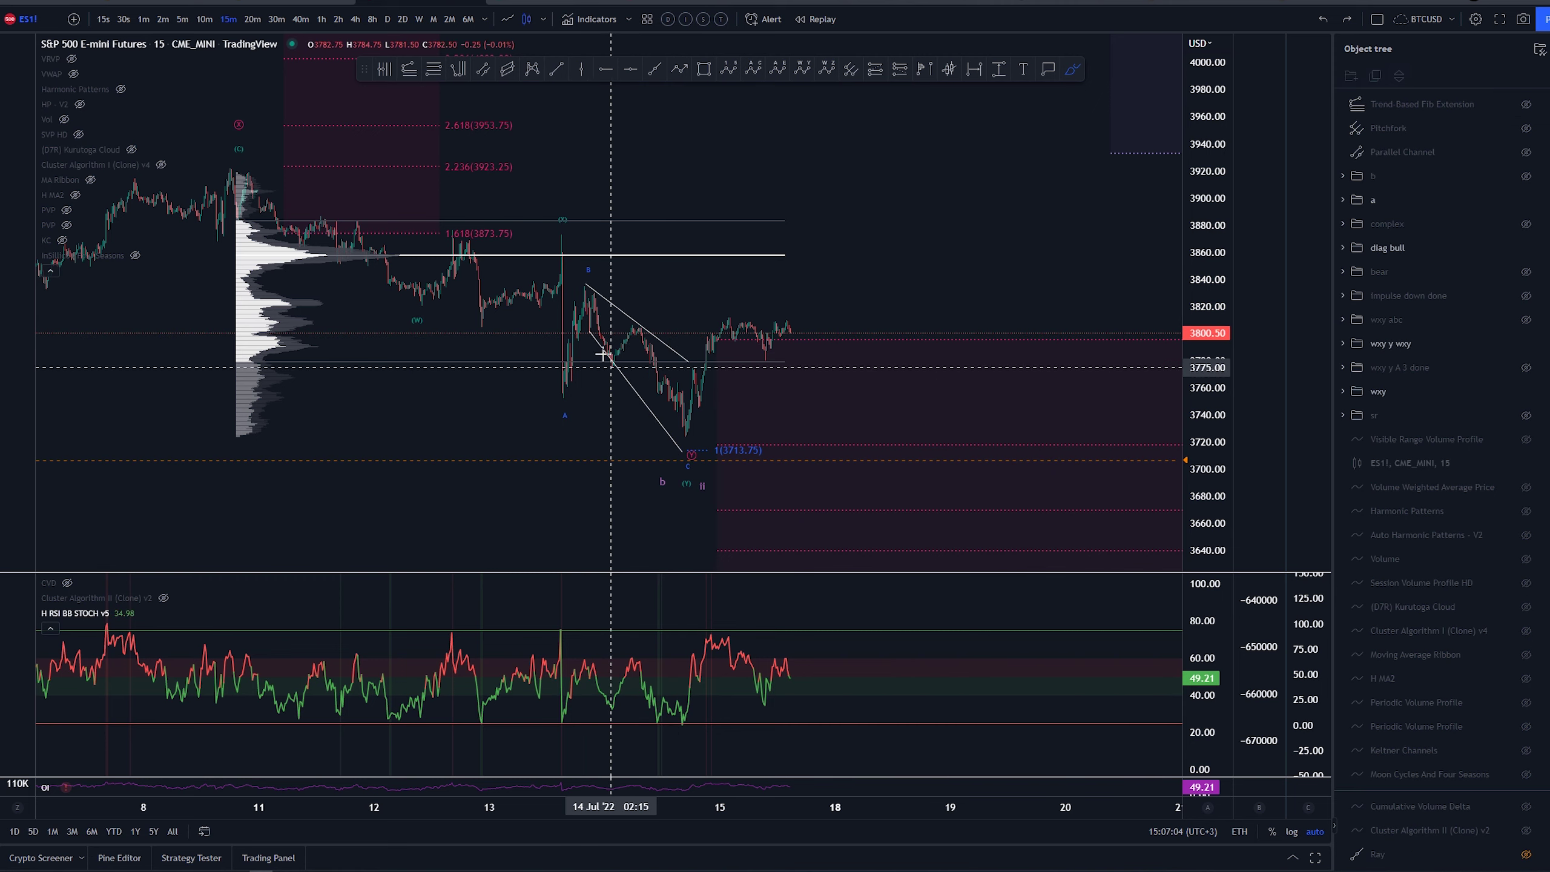
pyautogui.moveTo(566, 226)
pyautogui.mouseDown()
pyautogui.moveTo(565, 416)
pyautogui.moveTo(594, 278)
pyautogui.moveTo(682, 440)
pyautogui.mouseUp()
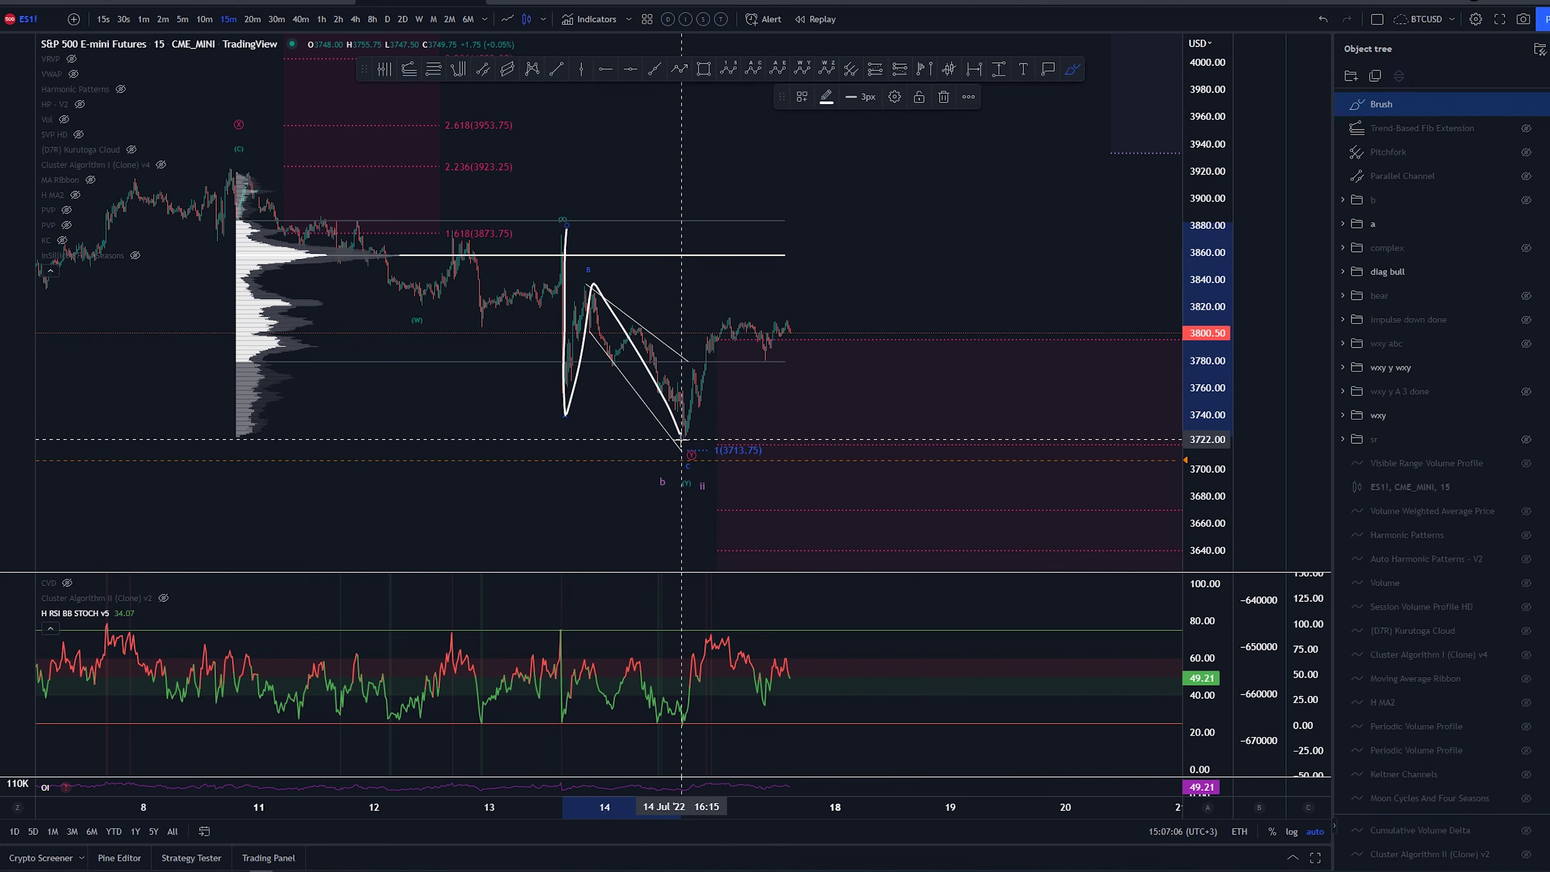
pyautogui.press('Delete')
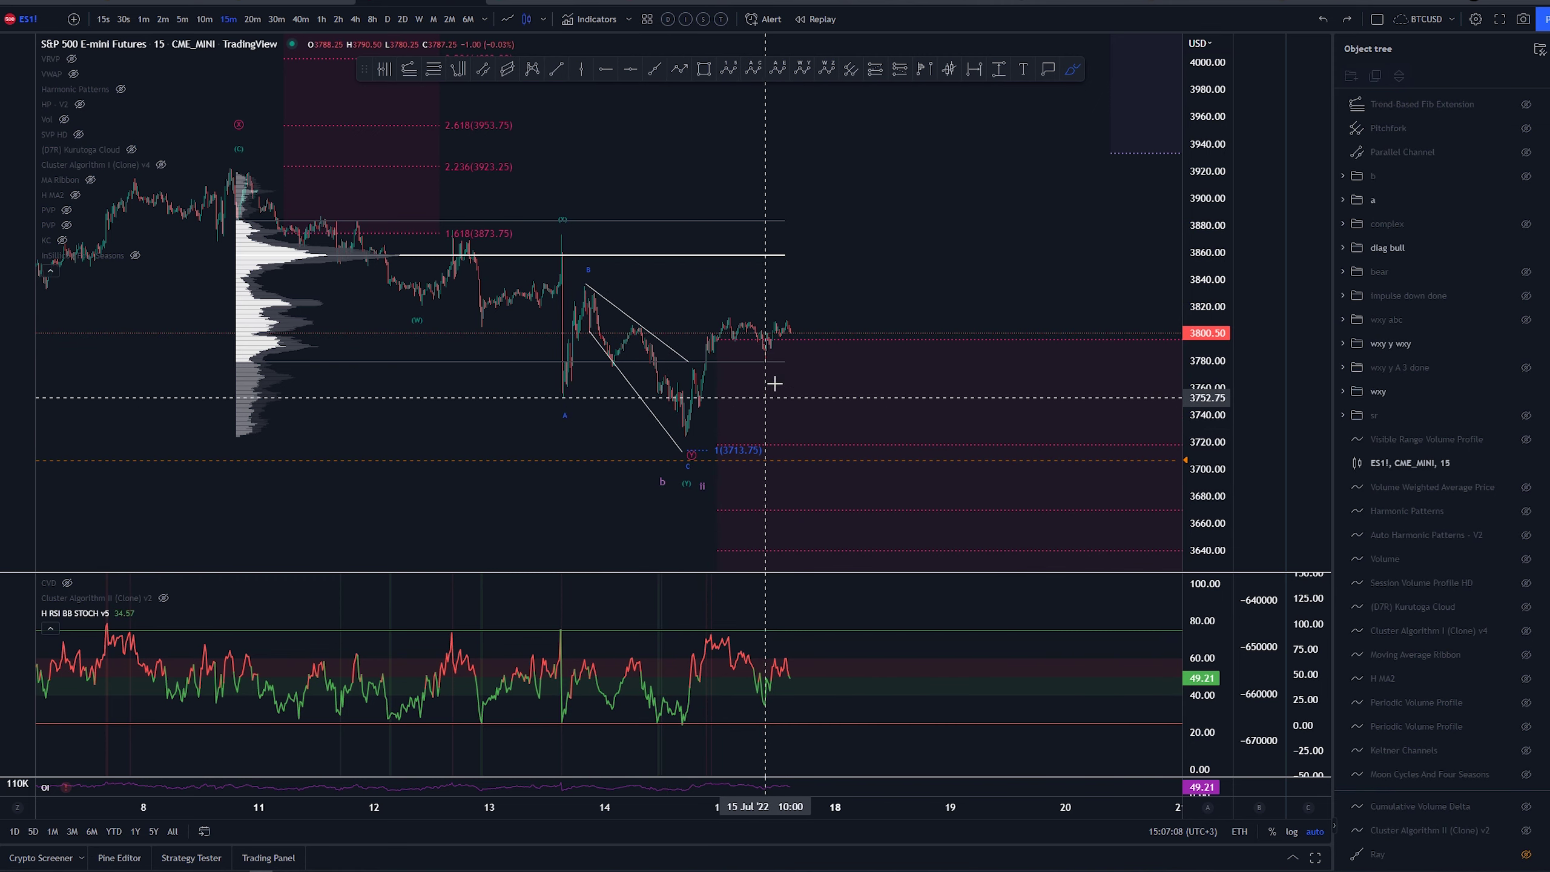
# Circle the 15 July pullback low and the 8 July high with the brush, undoing each mark.
pyautogui.moveTo(762, 362); pyautogui.dragTo(768, 361)
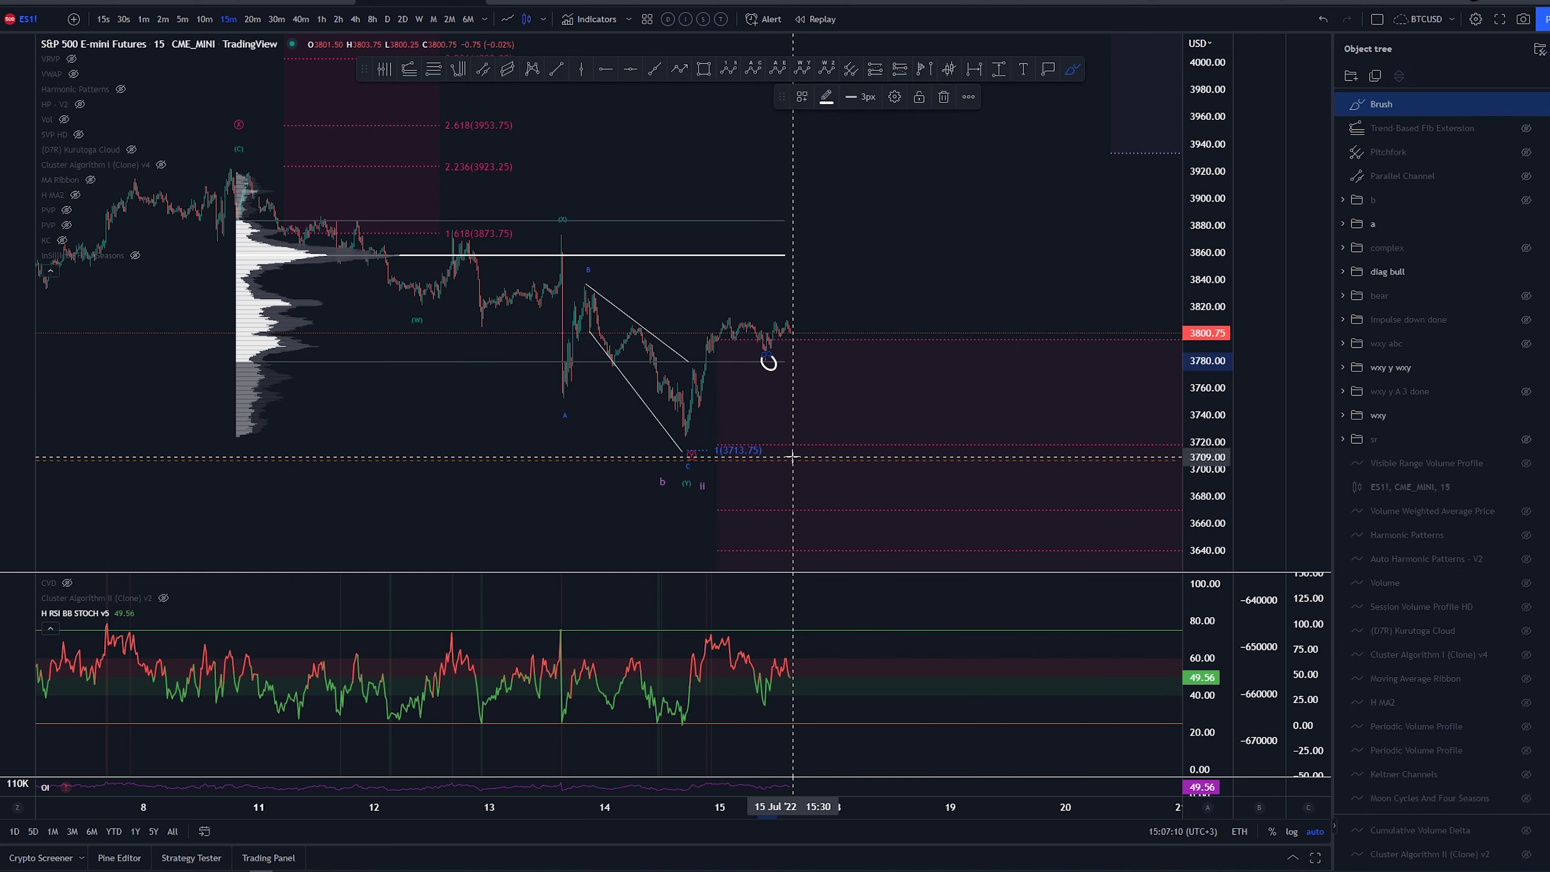
pyautogui.hotkey('ctrl', 'z')
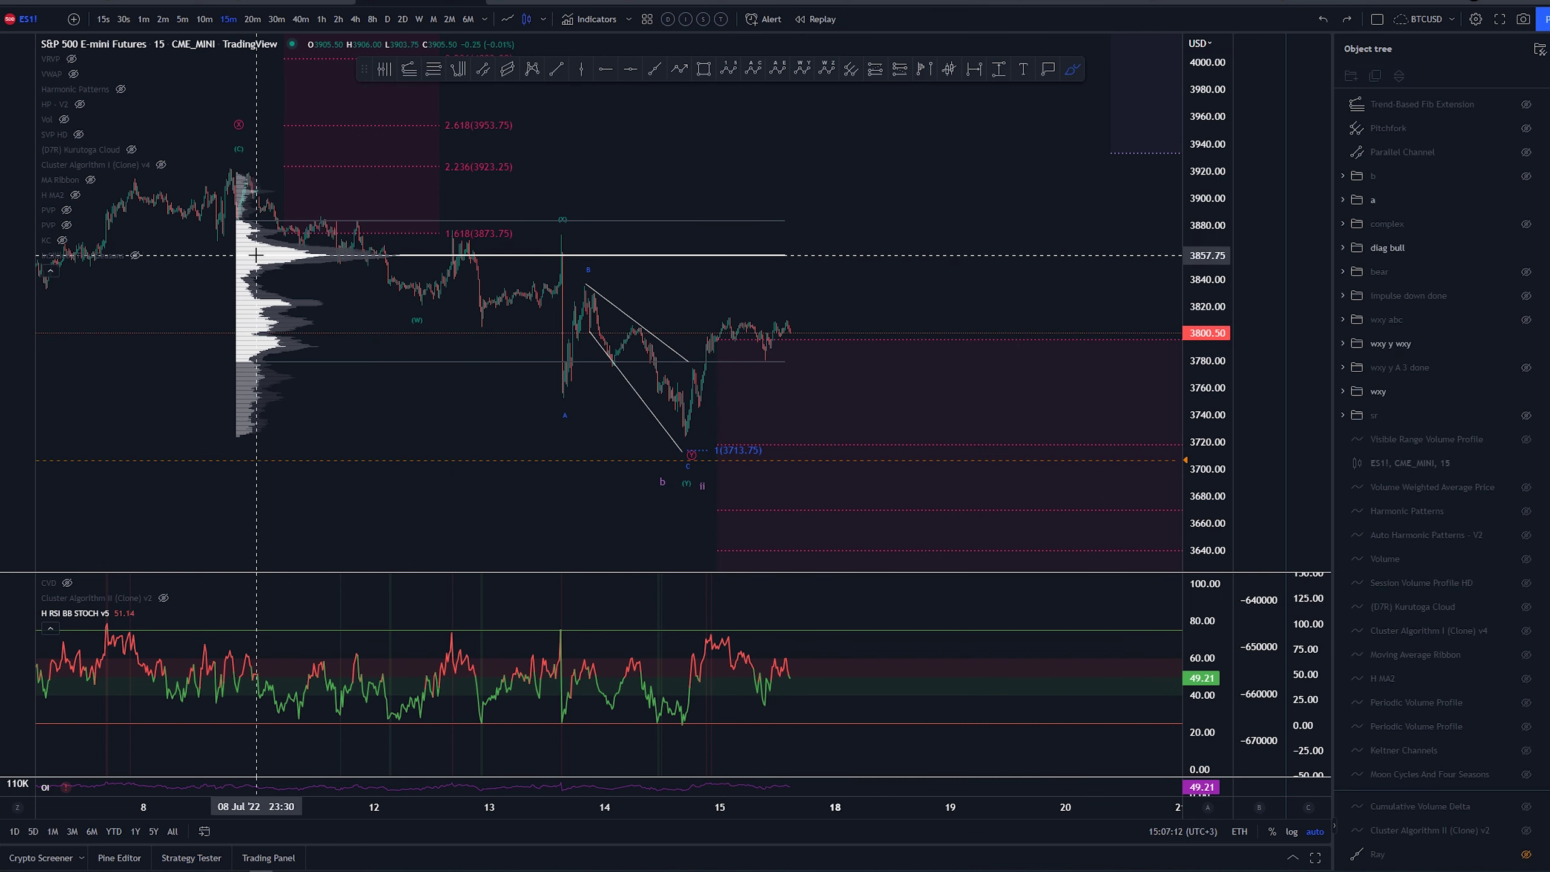
pyautogui.moveTo(237, 164); pyautogui.dragTo(235, 161)
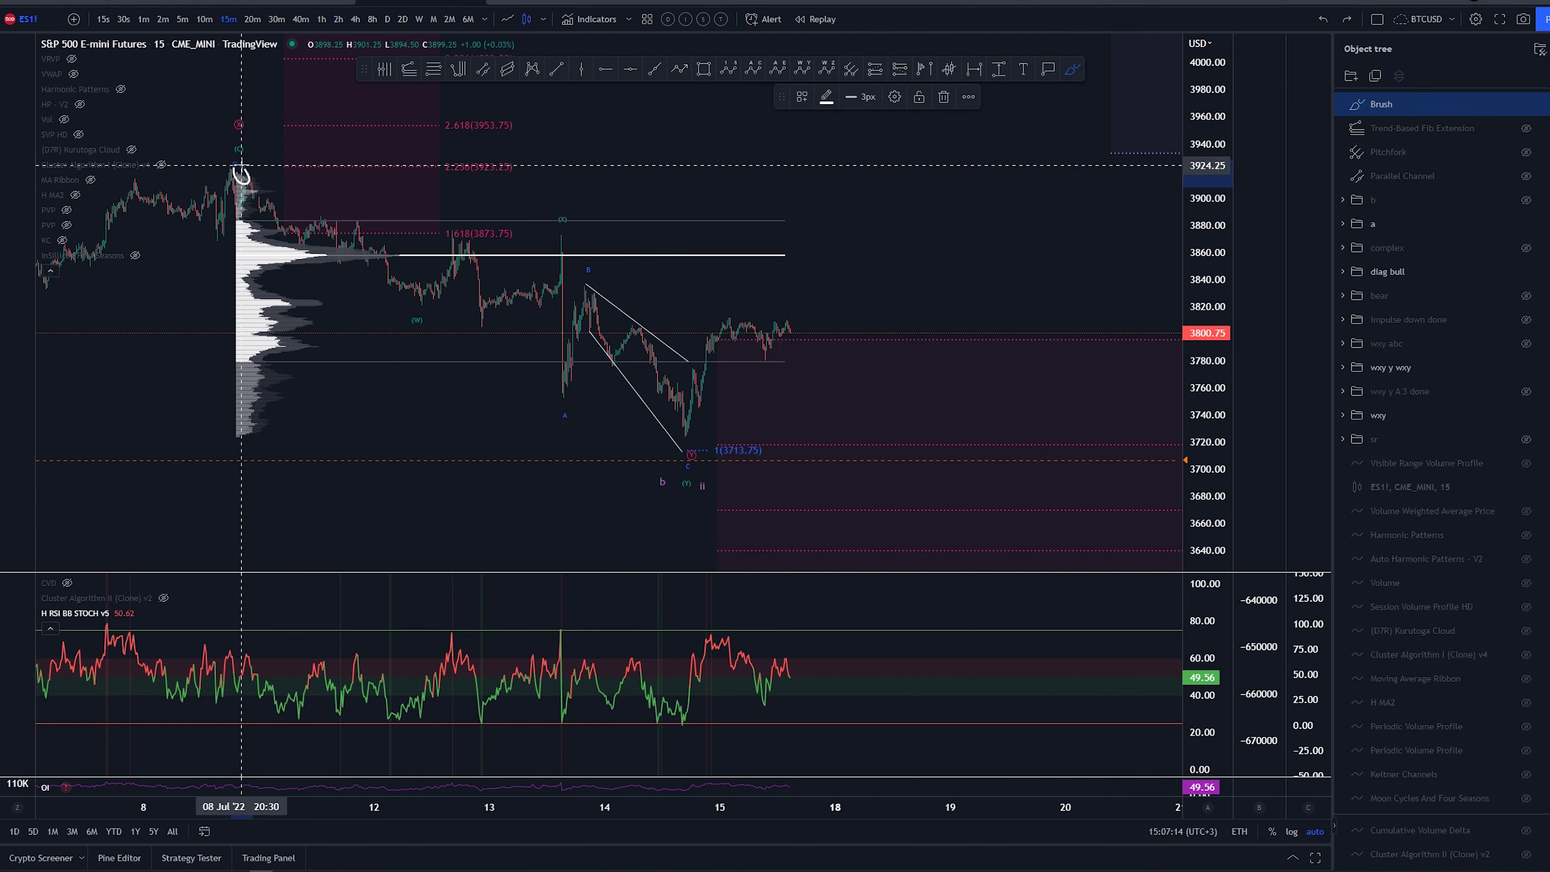
pyautogui.hotkey('ctrl', 'z')
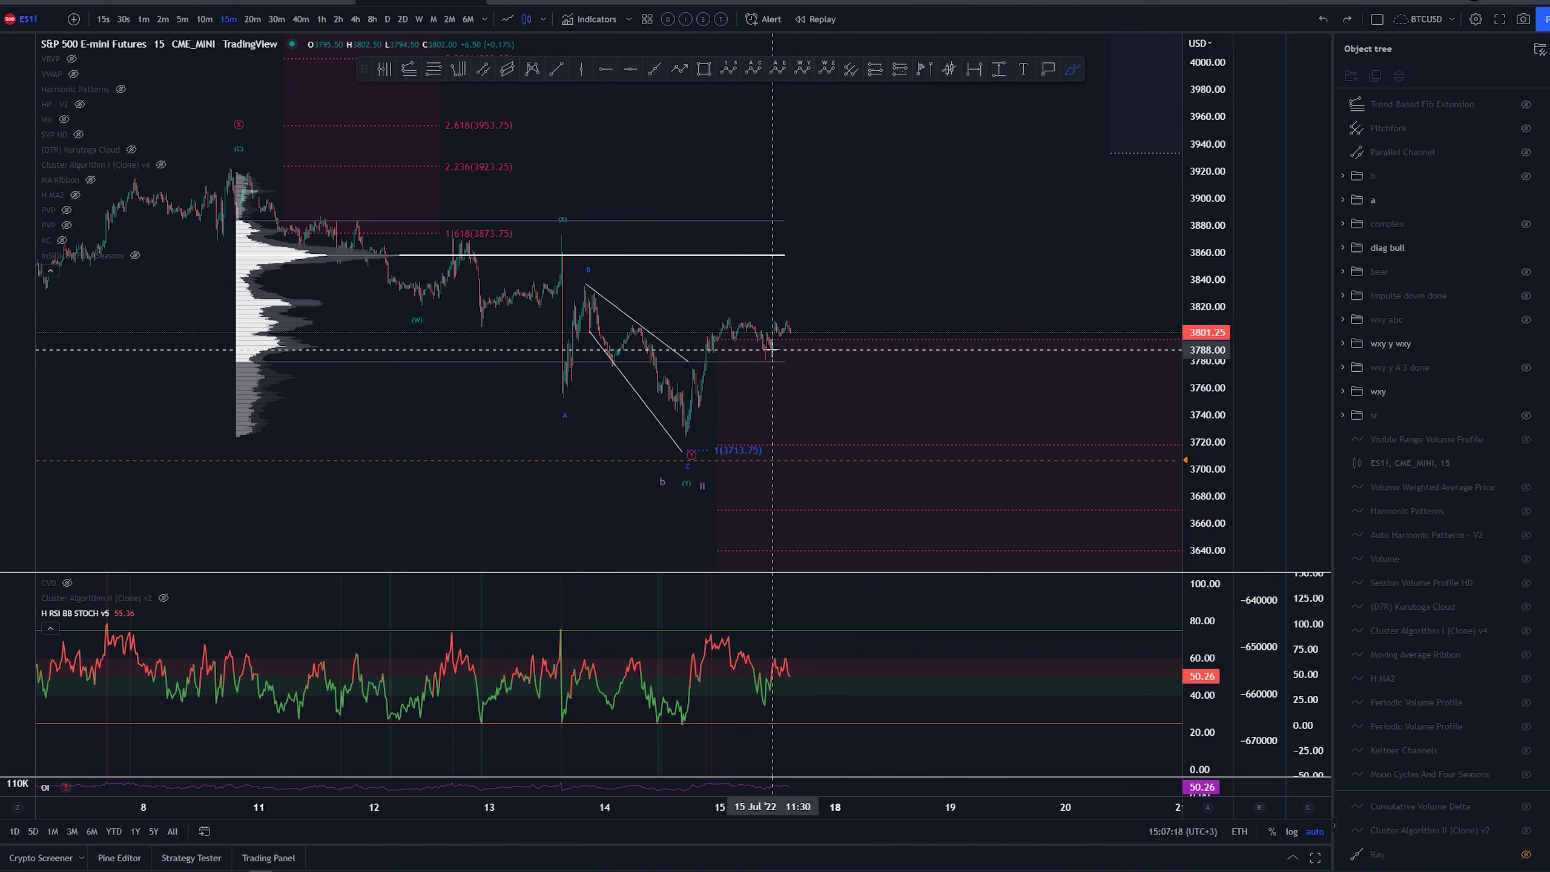
pyautogui.moveTo(772, 350); pyautogui.dragTo(771, 352)
pyautogui.hotkey('ctrl', 'z')
# Trace the zigzag bounce from the 15 July pullback low to the latest high with the brush, and undo it.
pyautogui.scroll(-5, 983, 286)
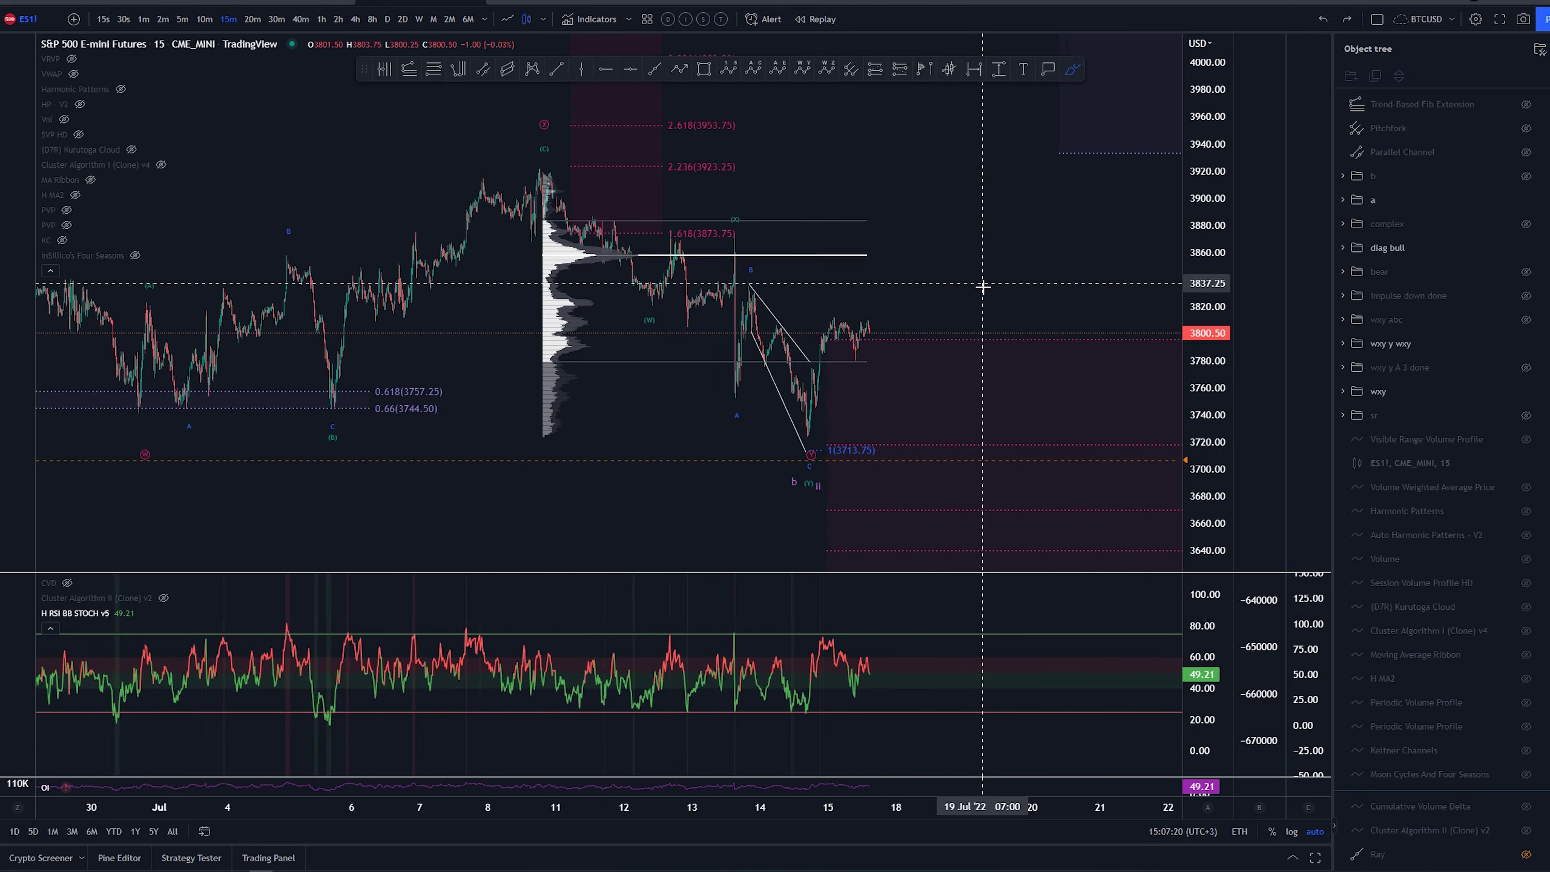
pyautogui.scroll(-5, 983, 285)
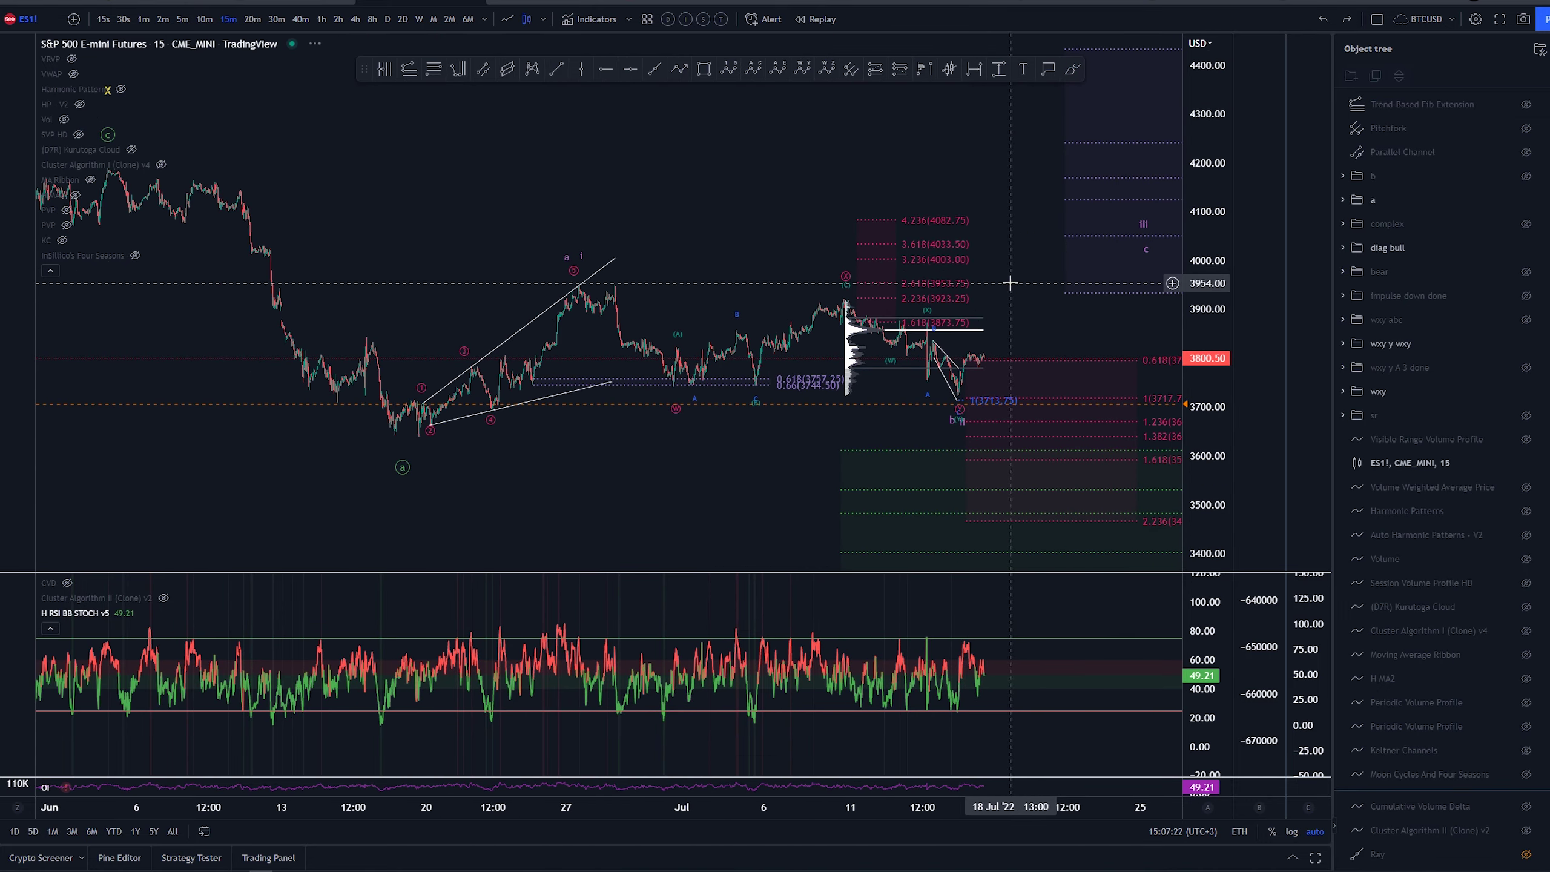
pyautogui.scroll(5, 1011, 283)
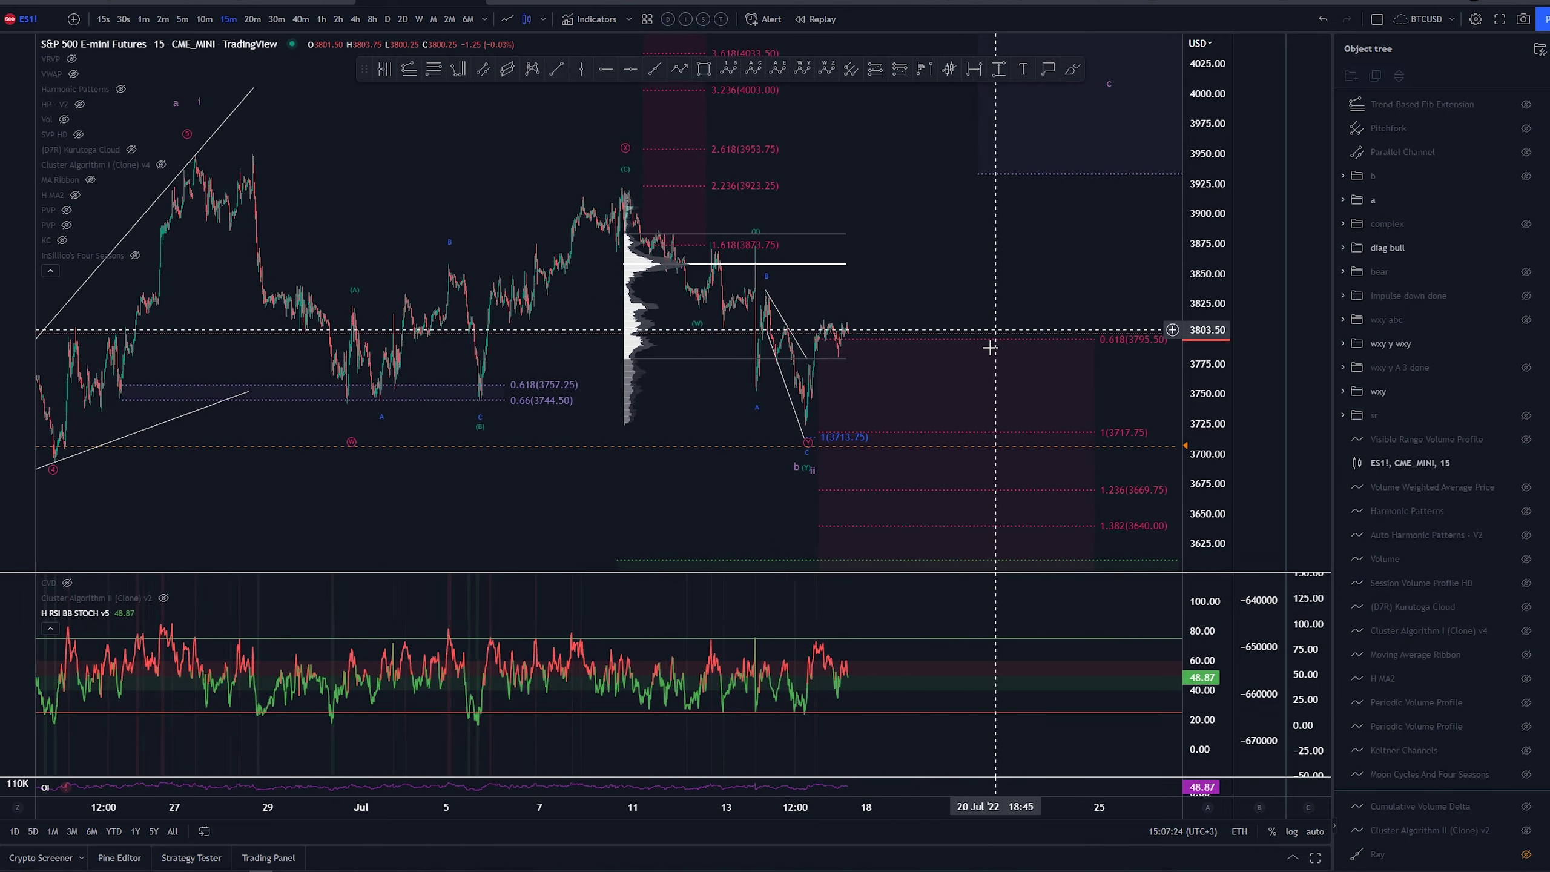
pyautogui.scroll(5, 990, 347)
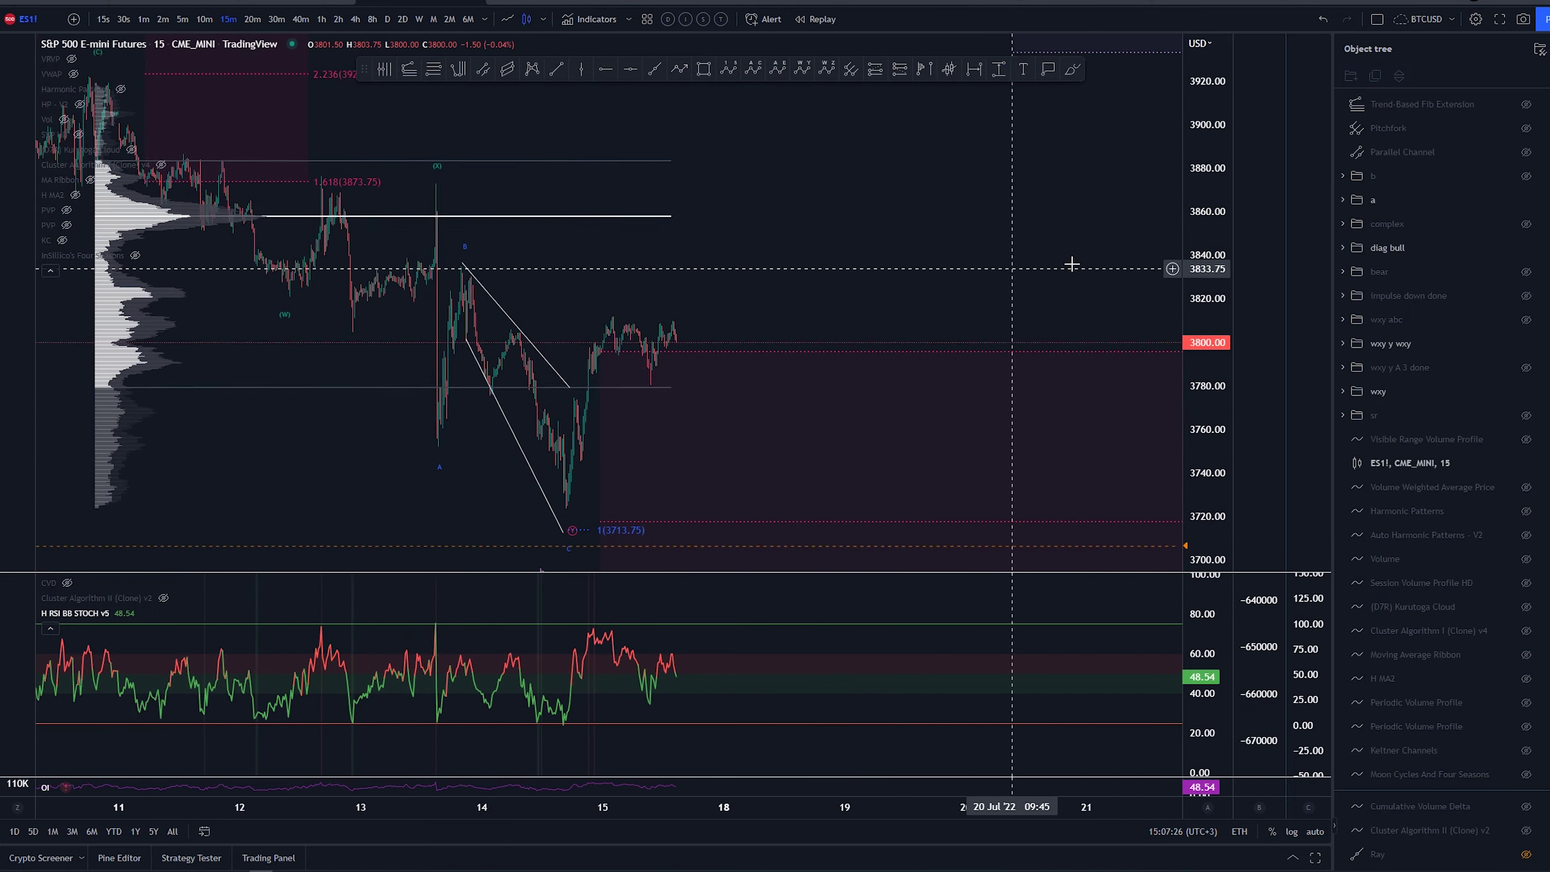
pyautogui.moveTo(1072, 264); pyautogui.dragTo(1096, 82)
pyautogui.click(1069, 70)
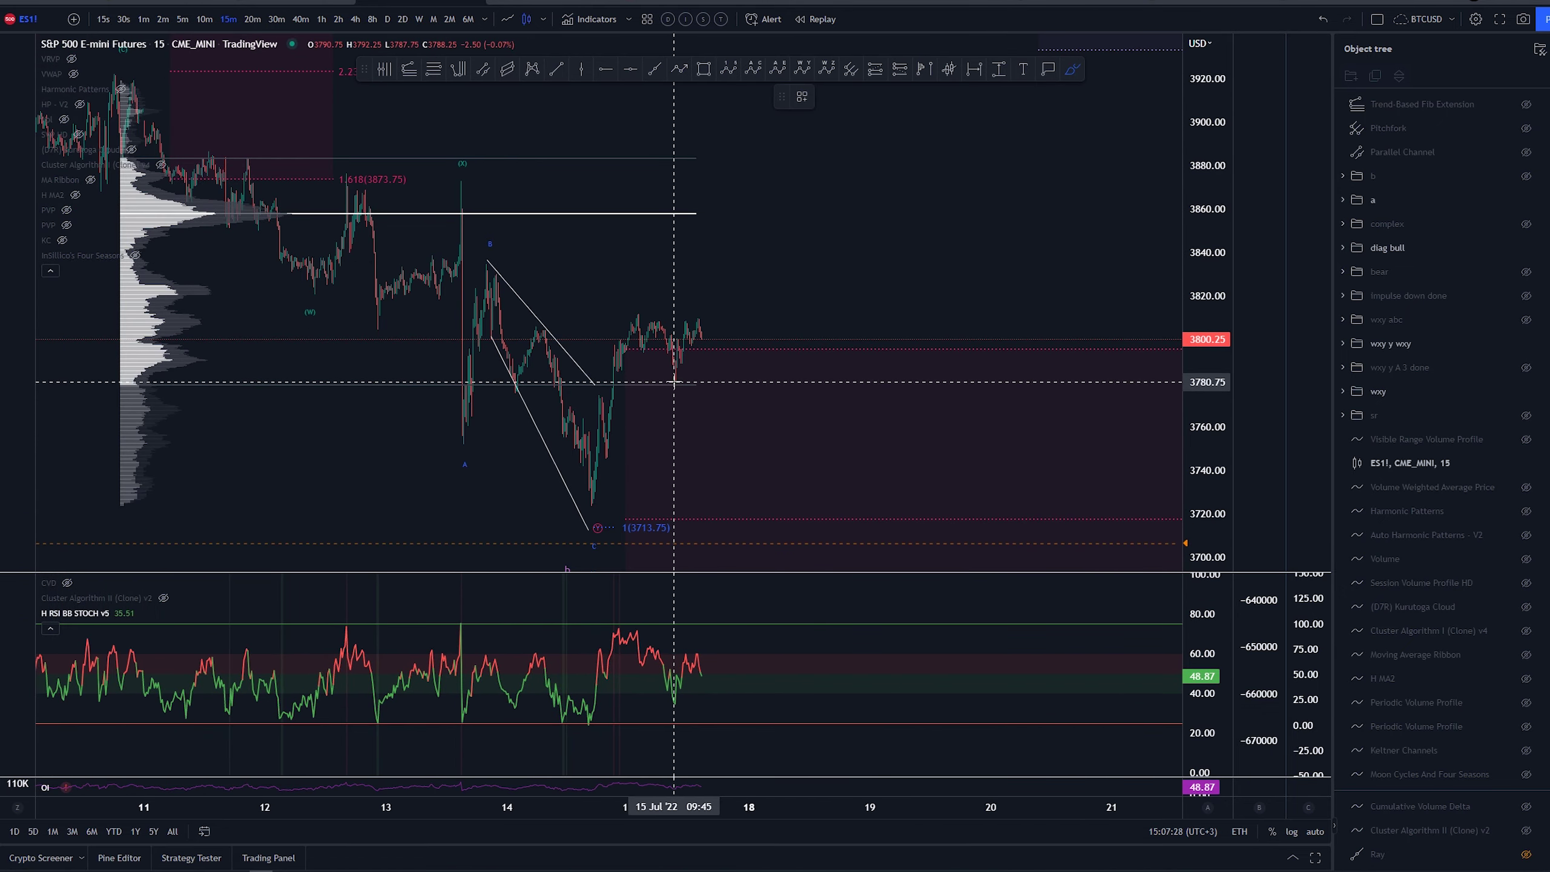
pyautogui.moveTo(674, 382); pyautogui.dragTo(677, 335)
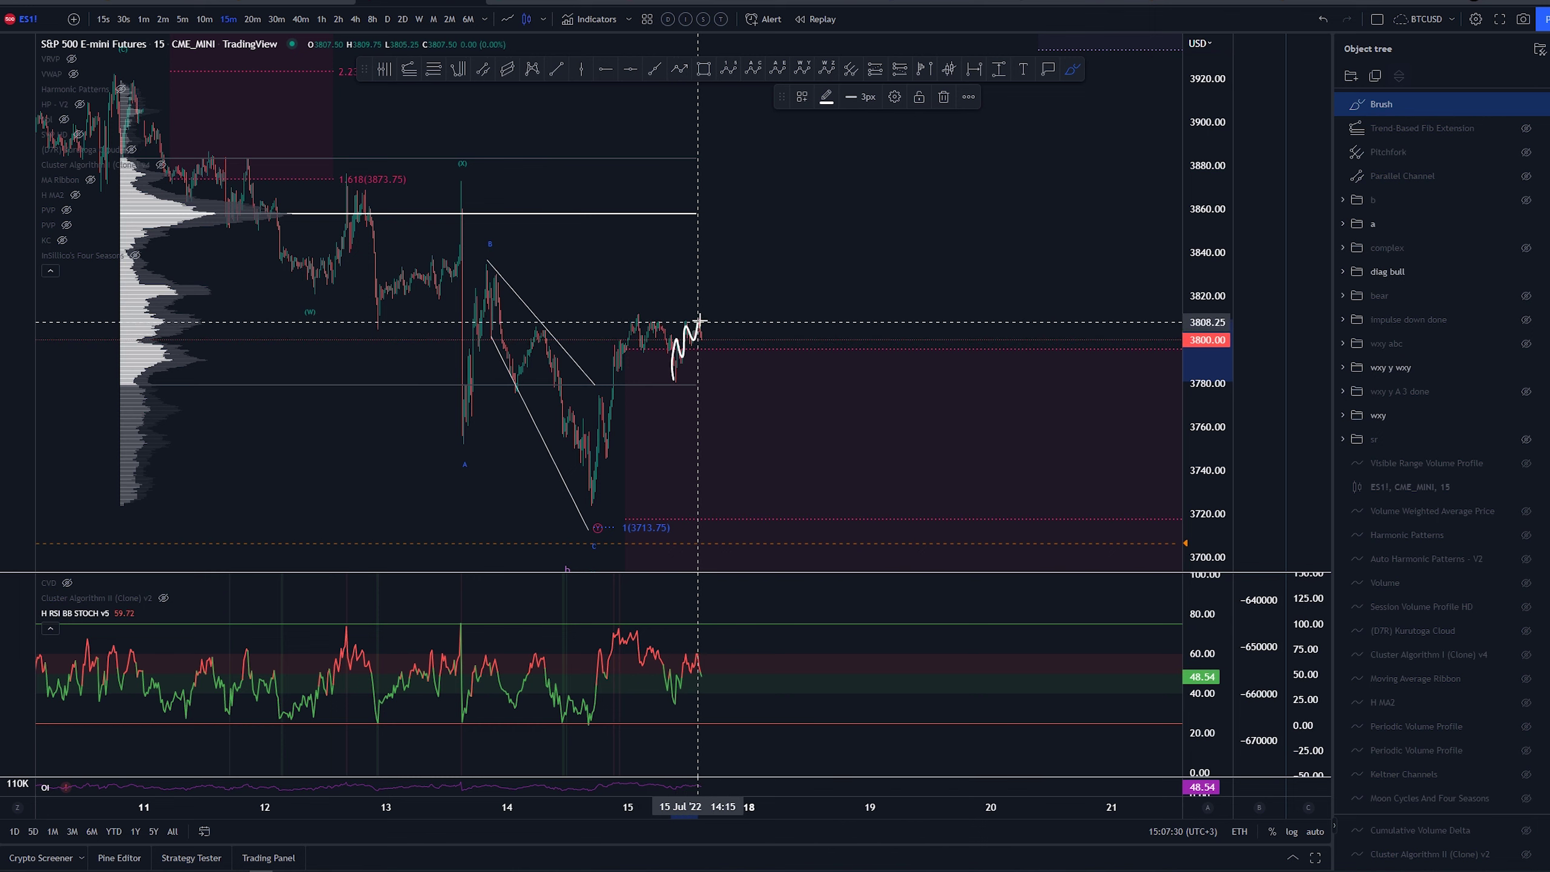
pyautogui.hotkey('ctrl', 'z')
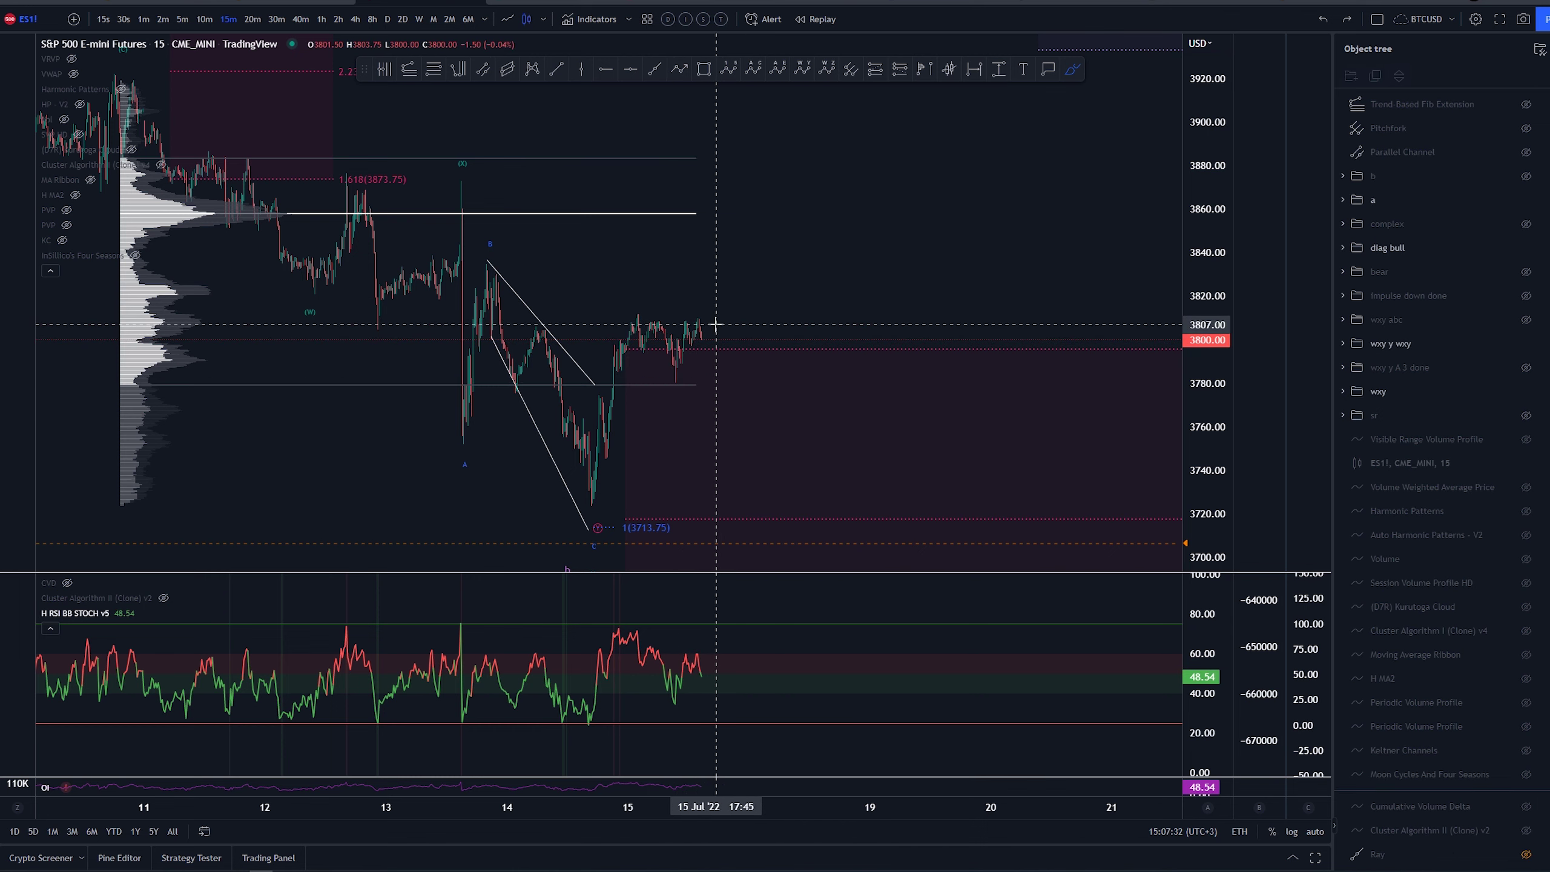
# Sketch the bounce from the 15 July low with a turn back down, mark its small inner dip, and undo both strokes.
pyautogui.scroll(5, 679, 354)
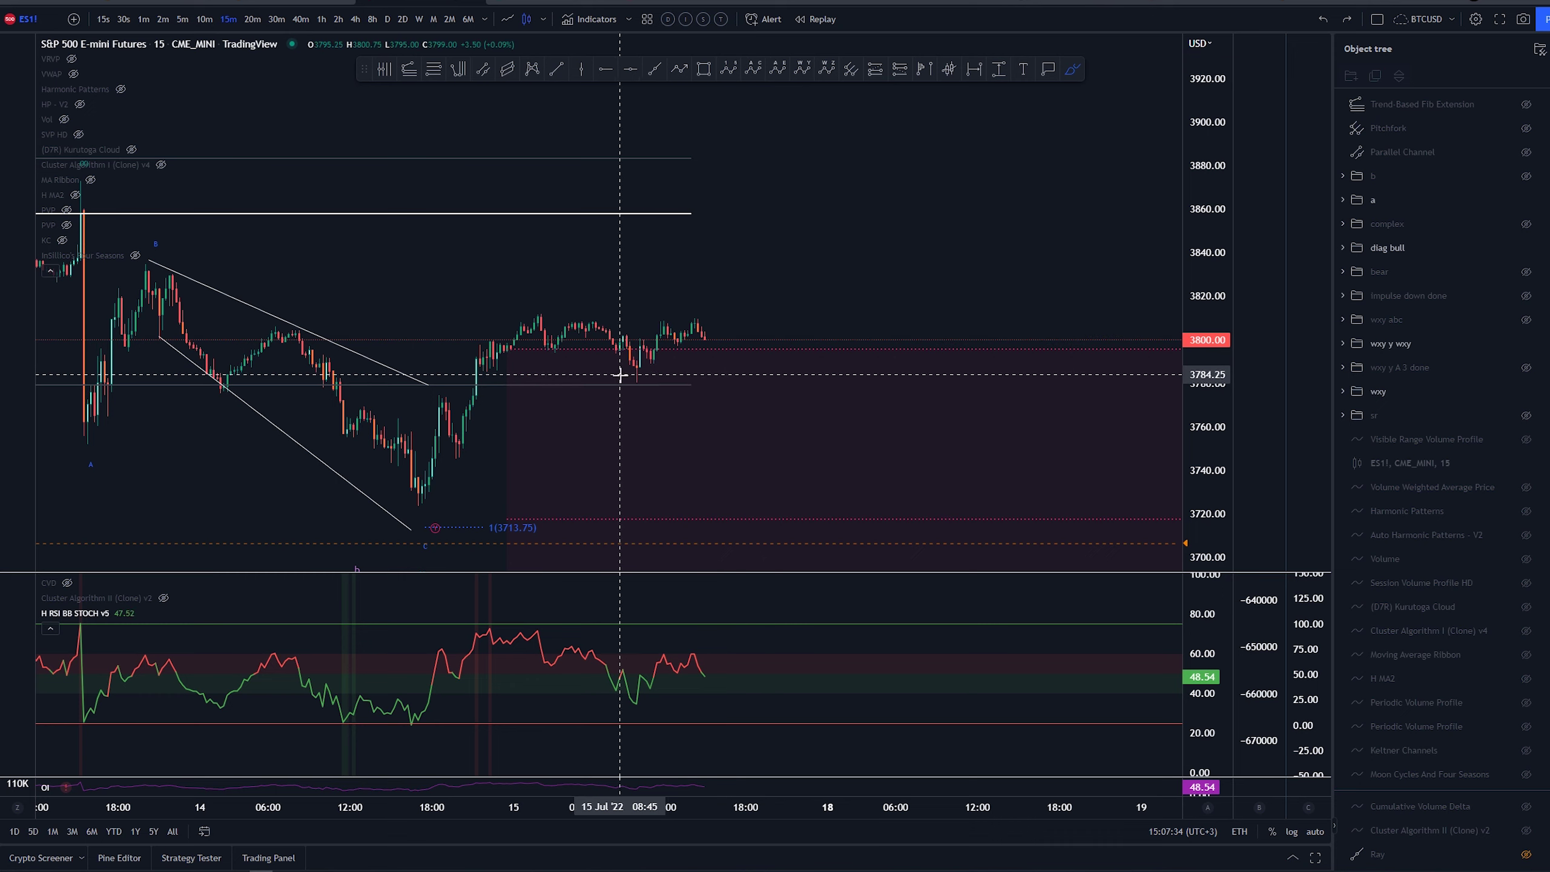
pyautogui.scroll(-5, 636, 383)
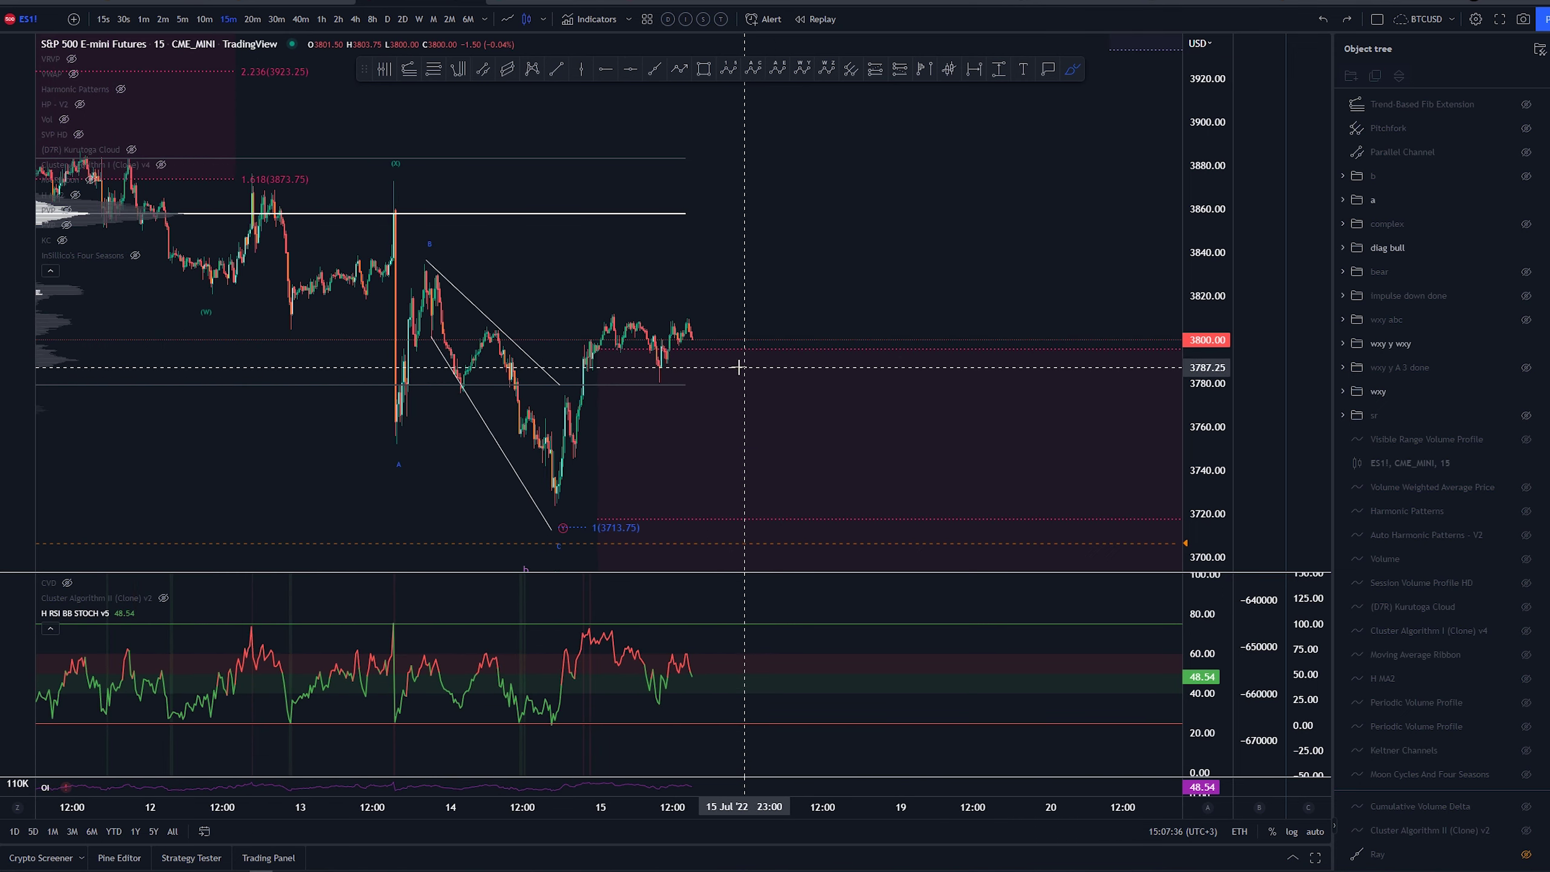
pyautogui.scroll(-2, 744, 332)
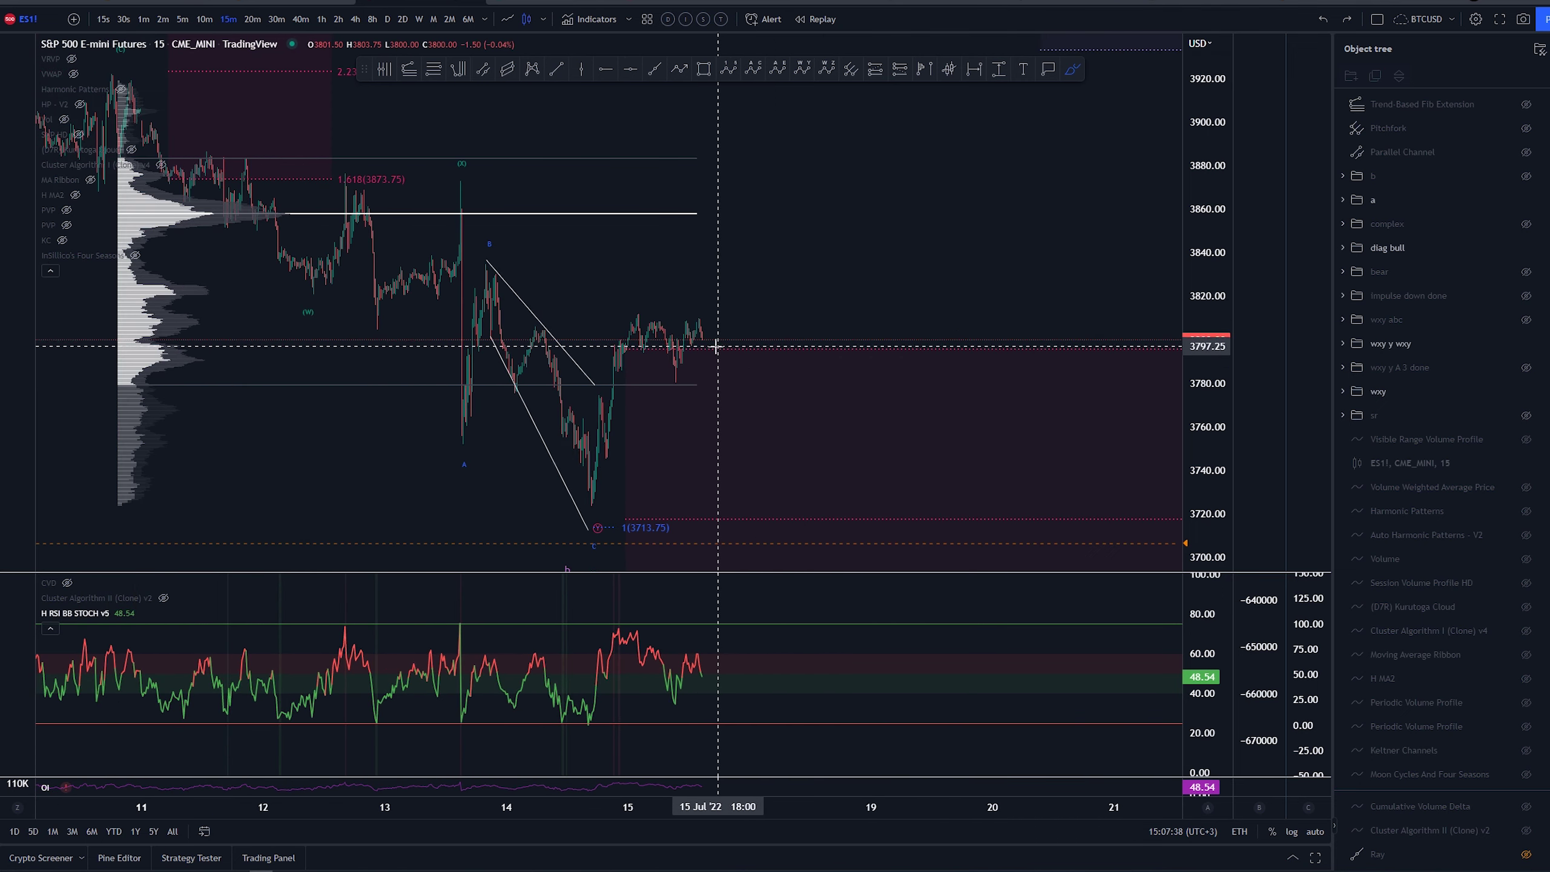
pyautogui.moveTo(677, 383); pyautogui.dragTo(679, 342)
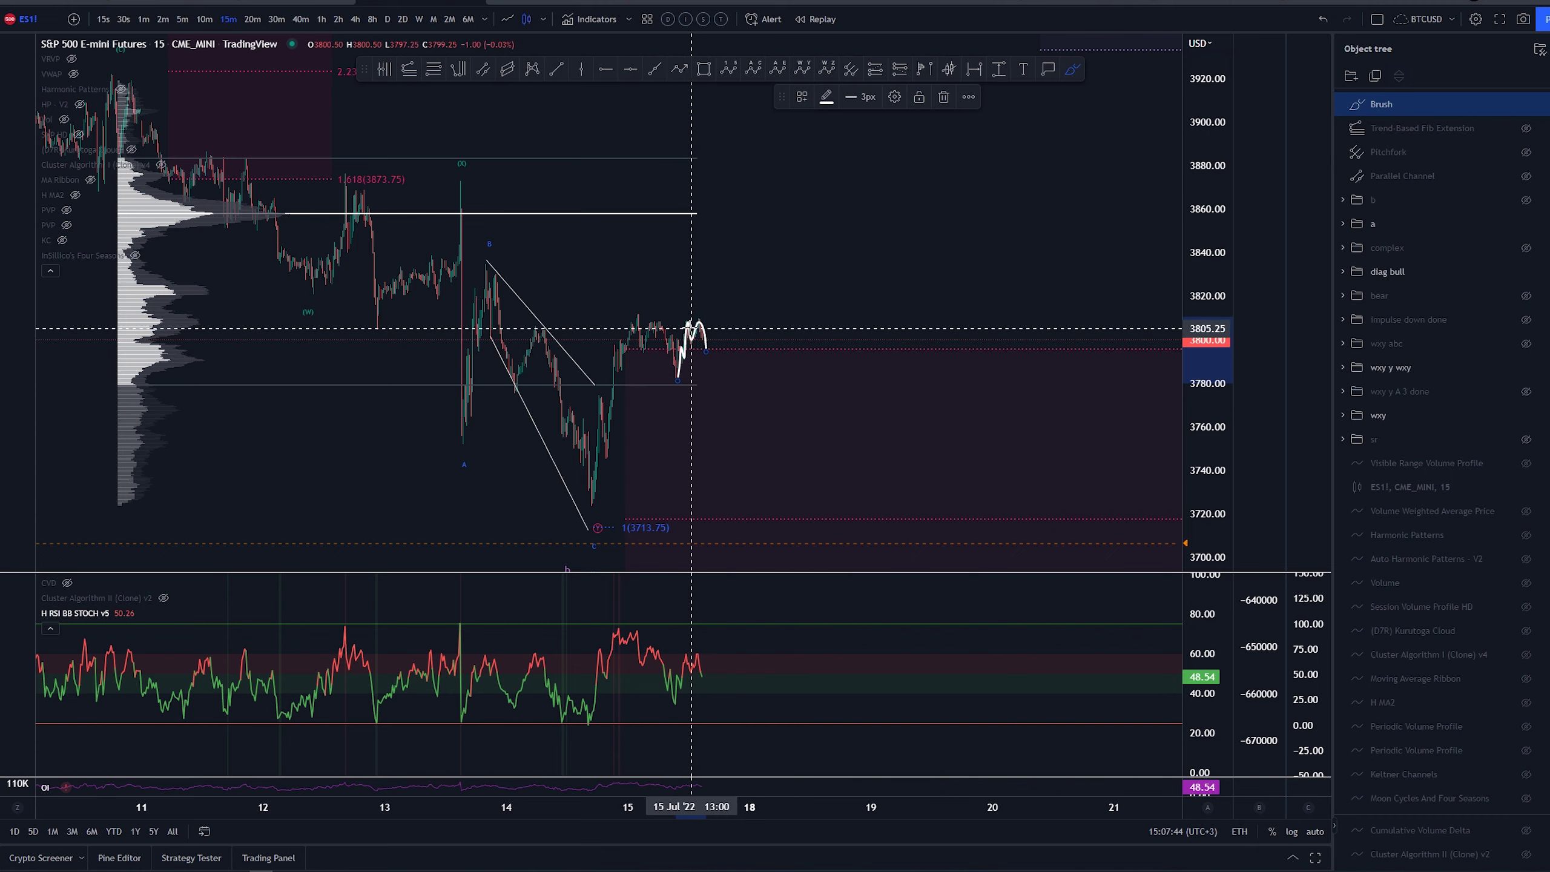
pyautogui.hotkey('ctrl', 'z')
pyautogui.hotkey('ctrl', 'y')
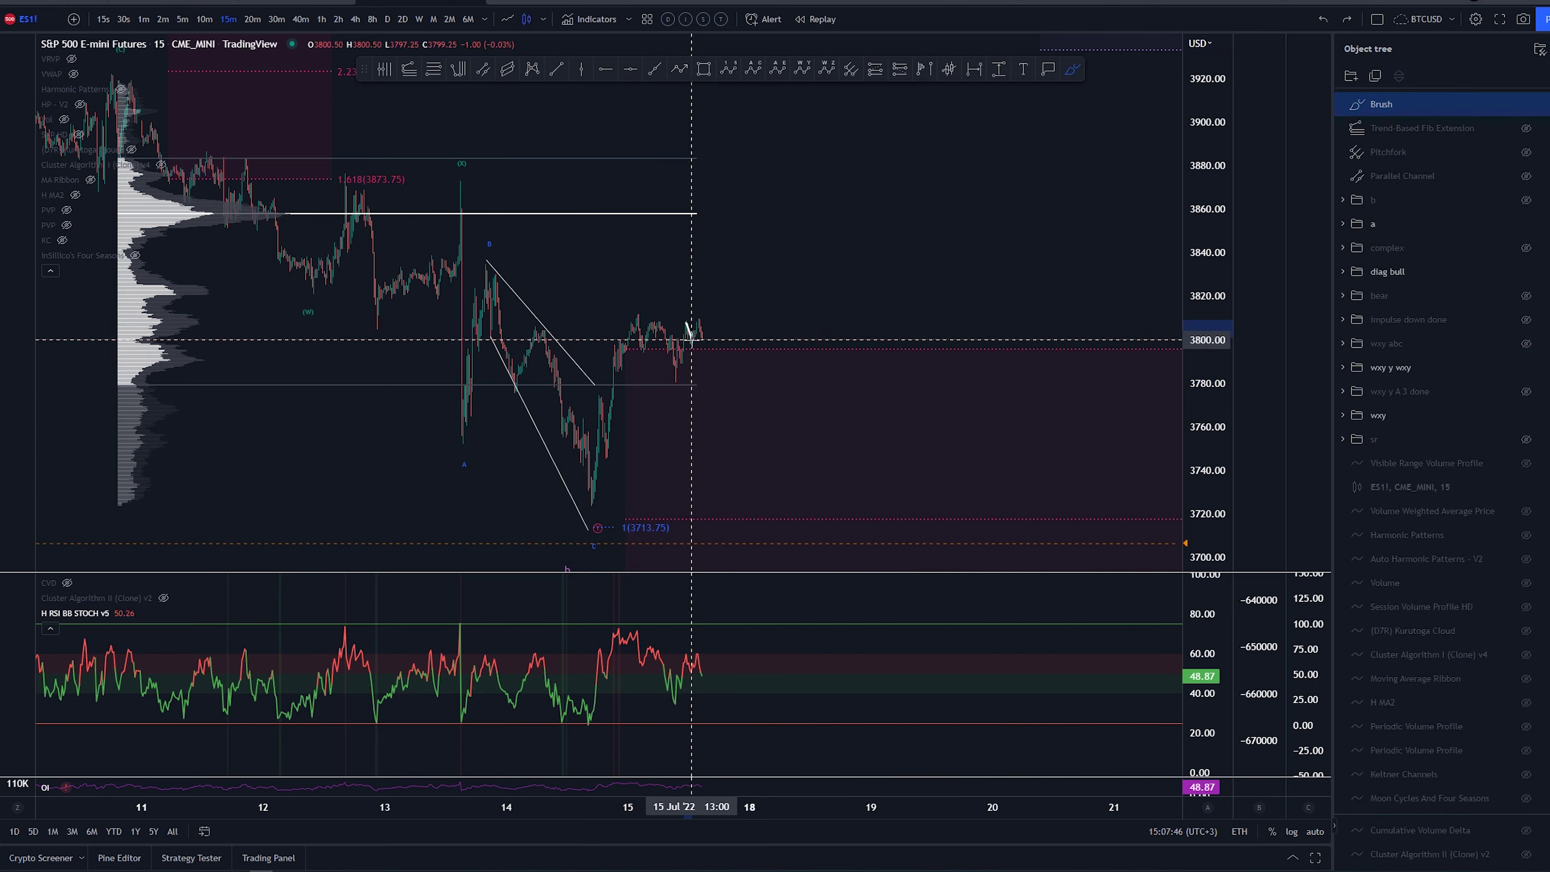
pyautogui.hotkey('ctrl', 'z')
pyautogui.scroll(-4, 707, 325)
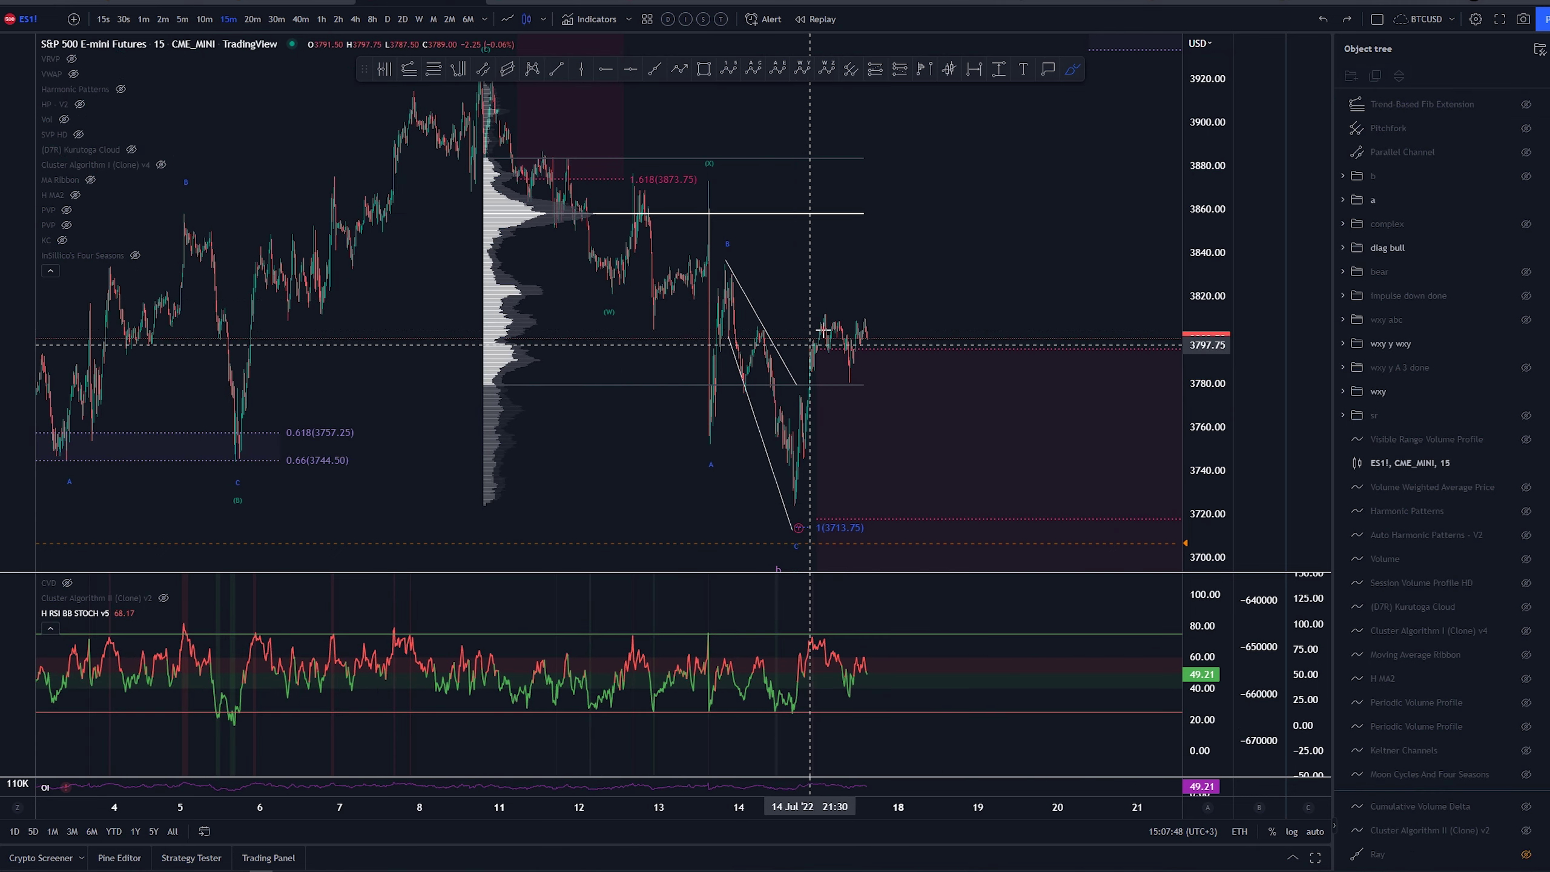
pyautogui.scroll(-1, 866, 335)
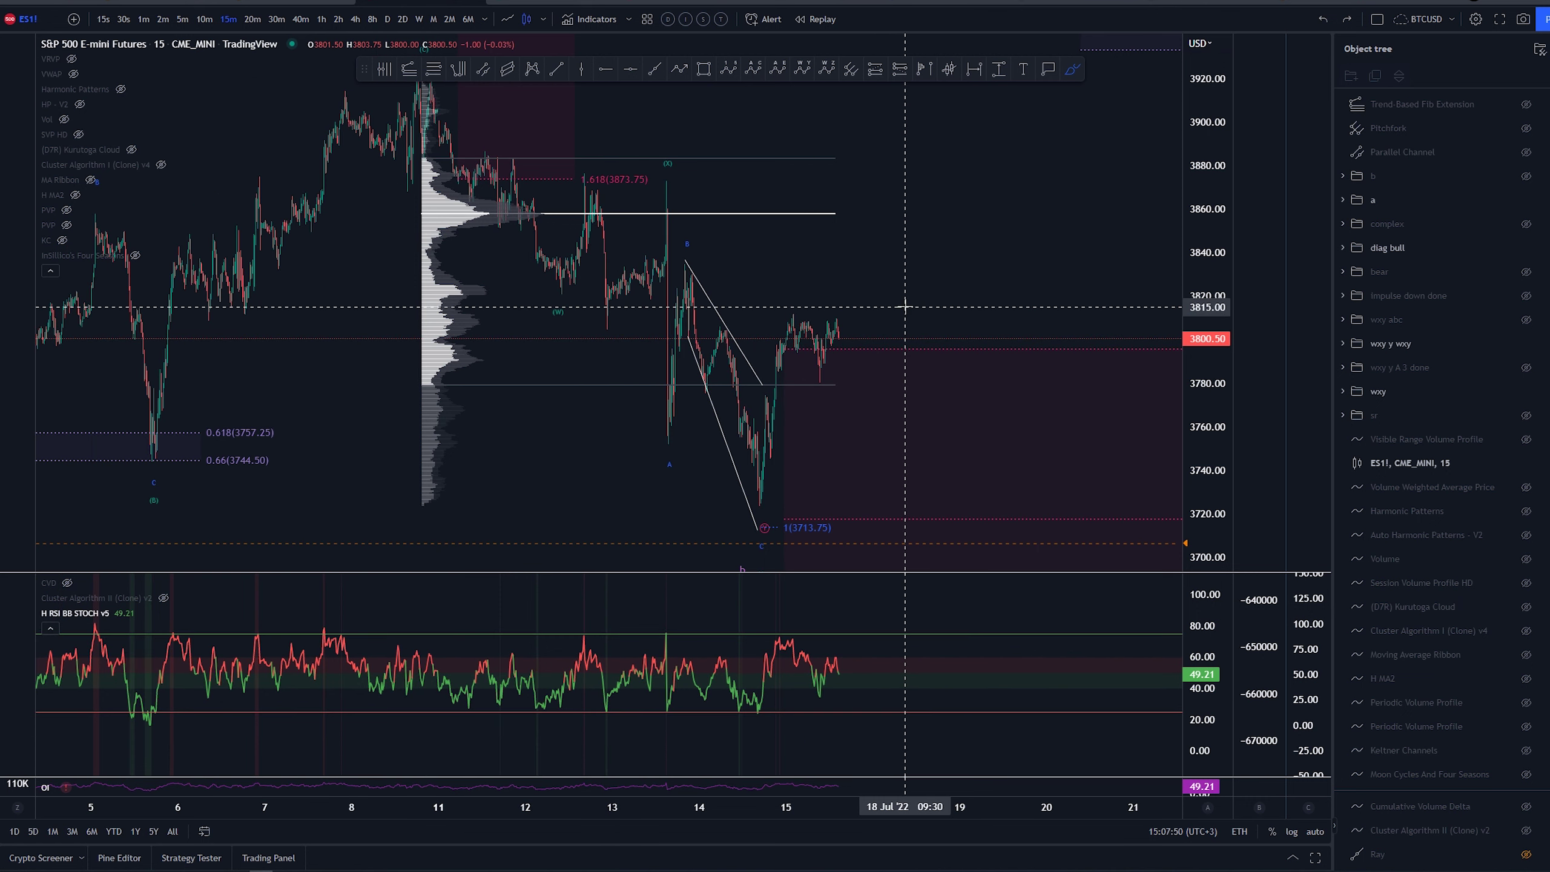
# Brush the first rebound leg off the 14 July low, trace the full rebound to the 15 July high, and undo the strokes.
pyautogui.scroll(3, 954, 294)
pyautogui.click(1073, 69)
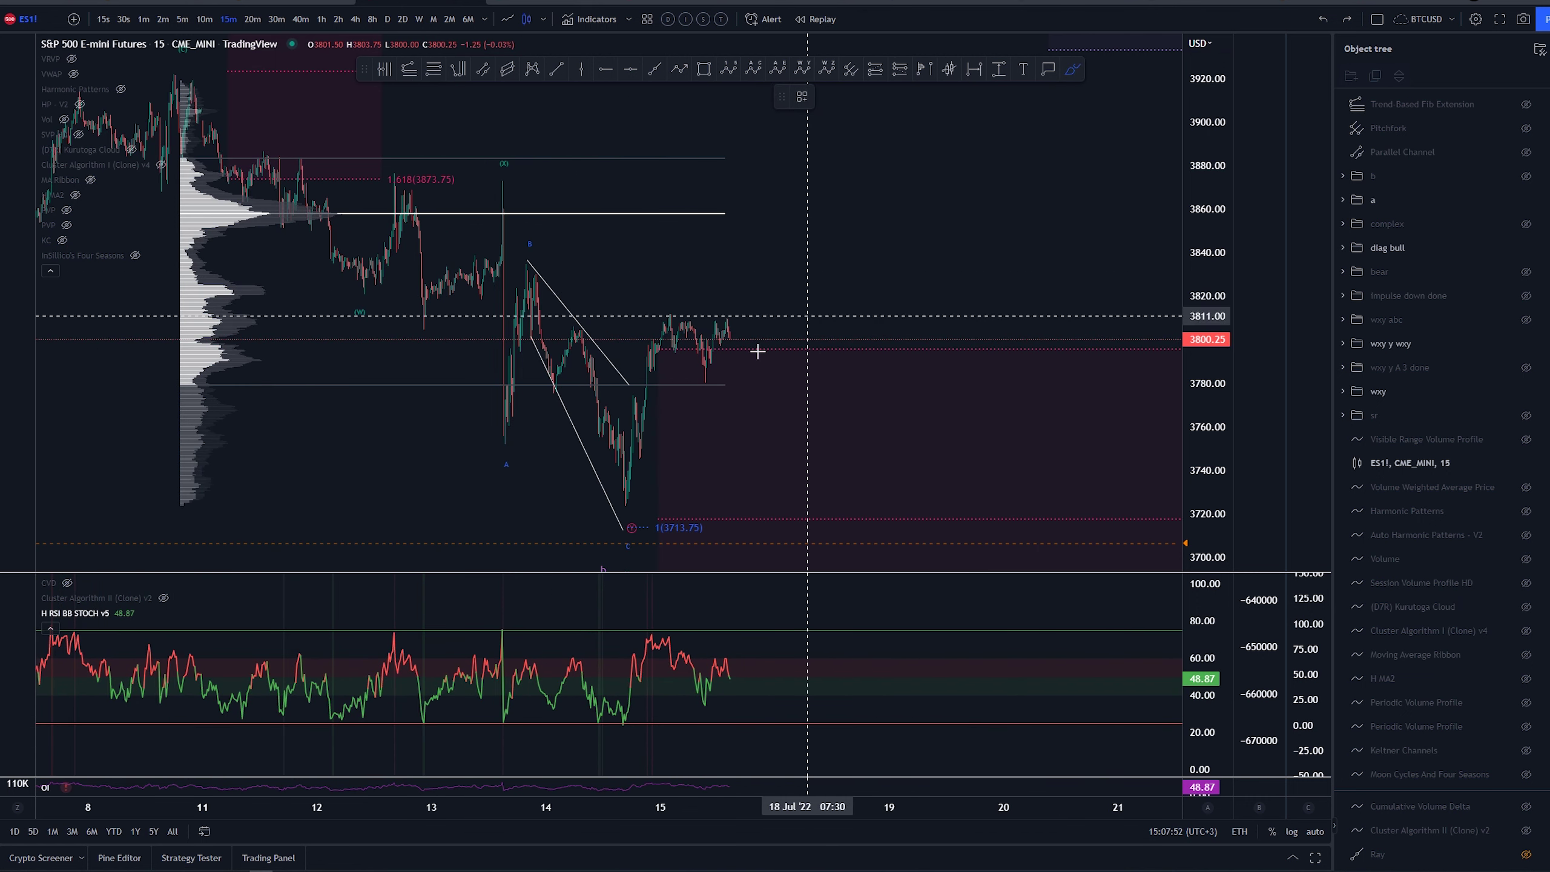
pyautogui.moveTo(626, 503); pyautogui.dragTo(638, 449)
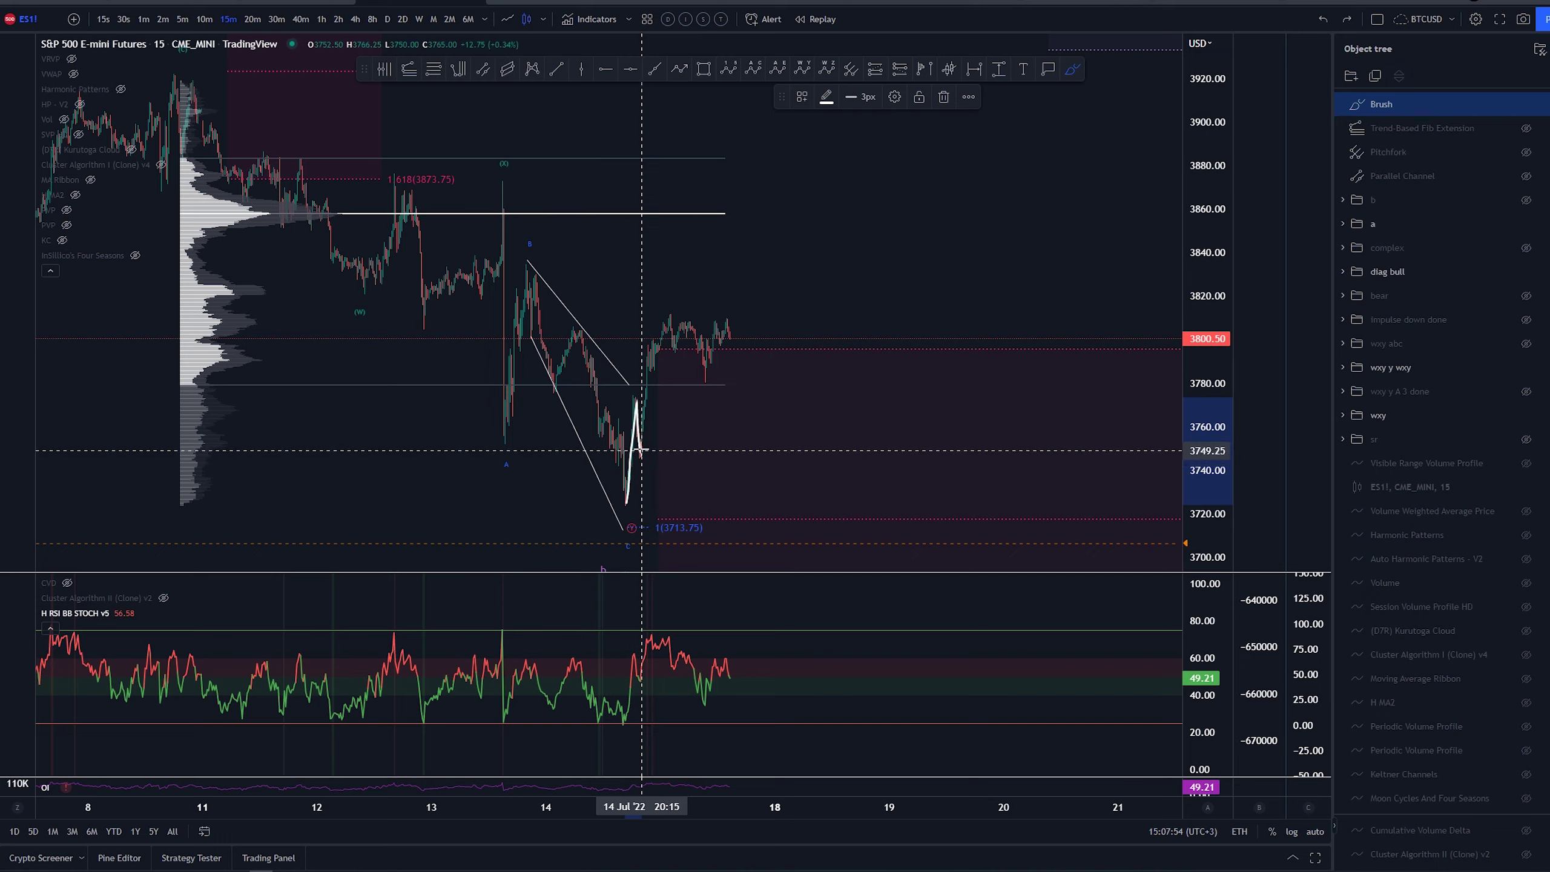
pyautogui.hotkey('ctrl', 'z')
pyautogui.scroll(3, 638, 443)
pyautogui.moveTo(603, 502)
pyautogui.mouseDown()
pyautogui.moveTo(648, 348)
pyautogui.moveTo(585, 508)
pyautogui.moveTo(669, 317)
pyautogui.mouseUp()
pyautogui.hotkey('ctrl', 'z')
pyautogui.hotkey('ctrl', 'z')
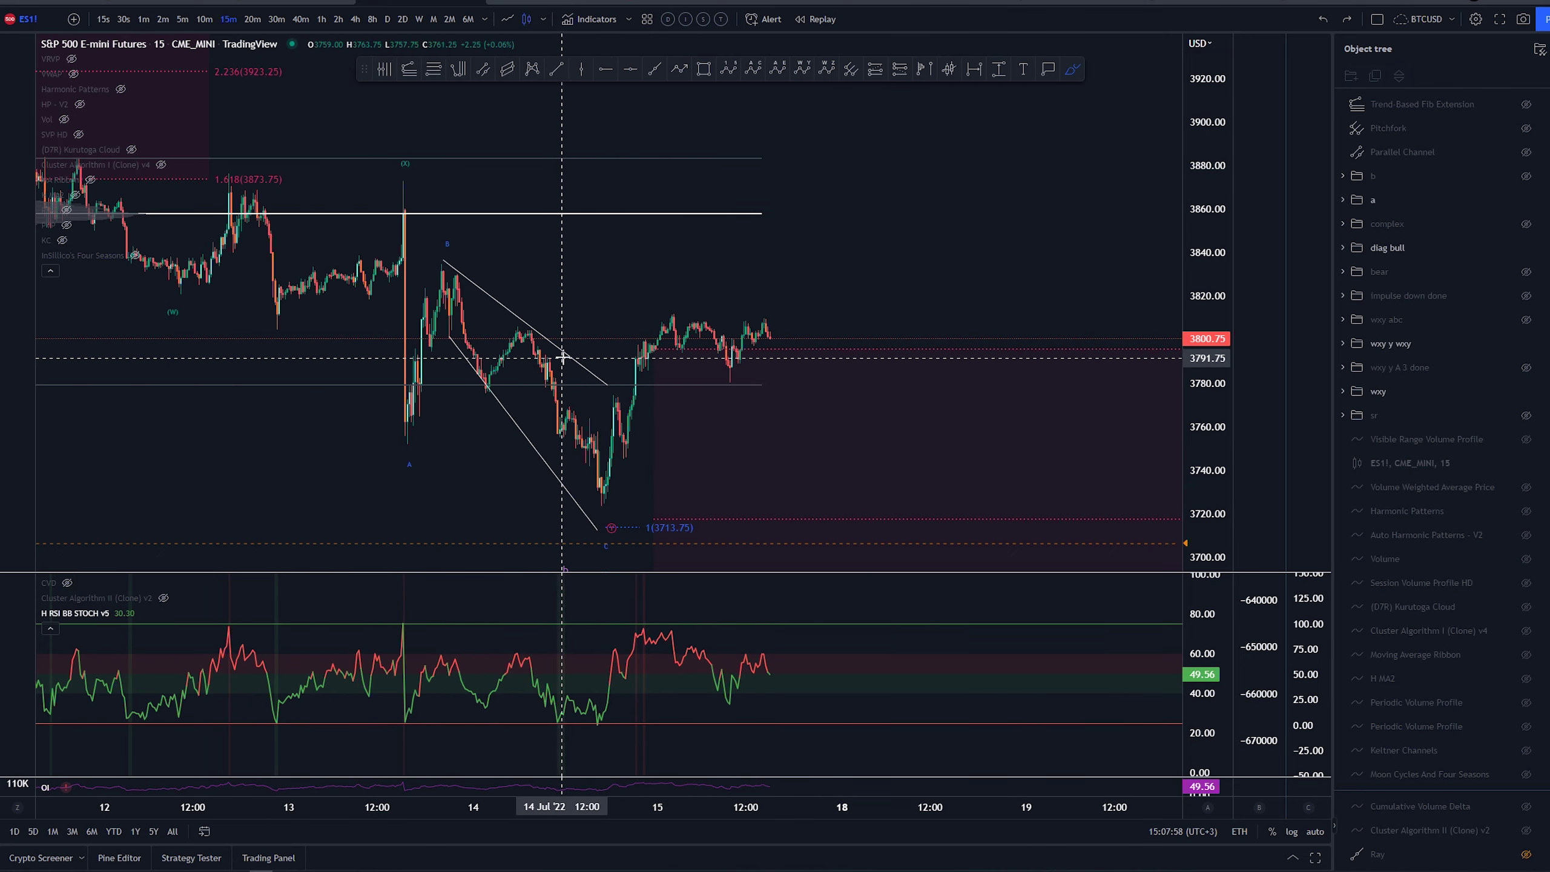
# Circle the final decline inside the falling wedge, trace the zigzag rebound from the 14 July low, and undo both strokes.
pyautogui.moveTo(516, 370)
pyautogui.mouseDown()
pyautogui.moveTo(571, 346)
pyautogui.moveTo(562, 305)
pyautogui.mouseUp()
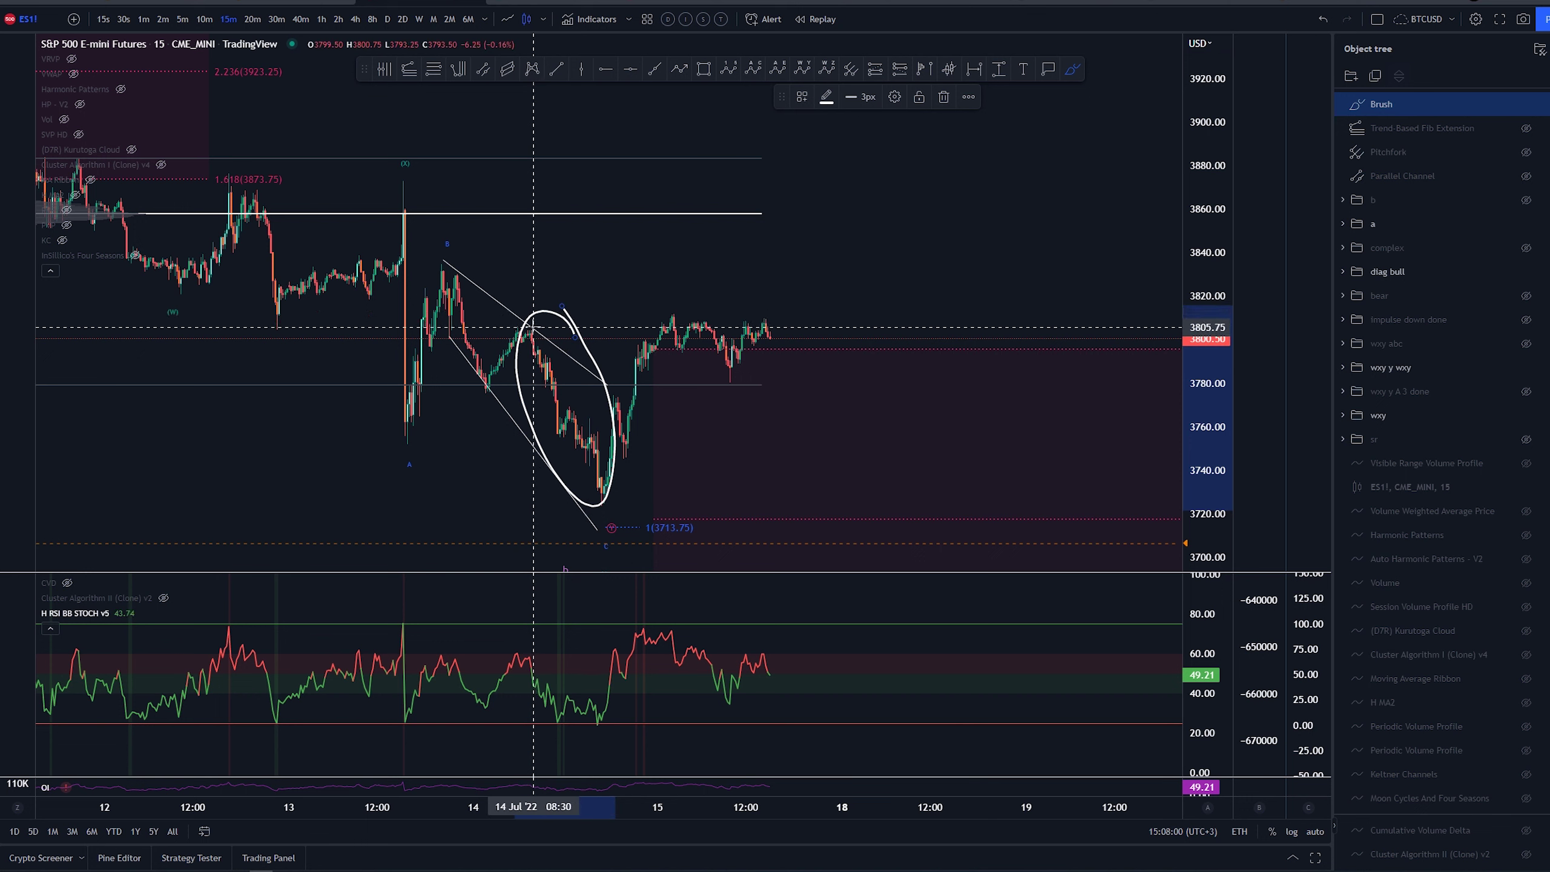
pyautogui.moveTo(614, 510)
pyautogui.mouseDown()
pyautogui.moveTo(608, 428)
pyautogui.moveTo(632, 458)
pyautogui.moveTo(646, 331)
pyautogui.mouseUp()
pyautogui.hotkey('ctrl', 'z')
pyautogui.hotkey('ctrl', 'z')
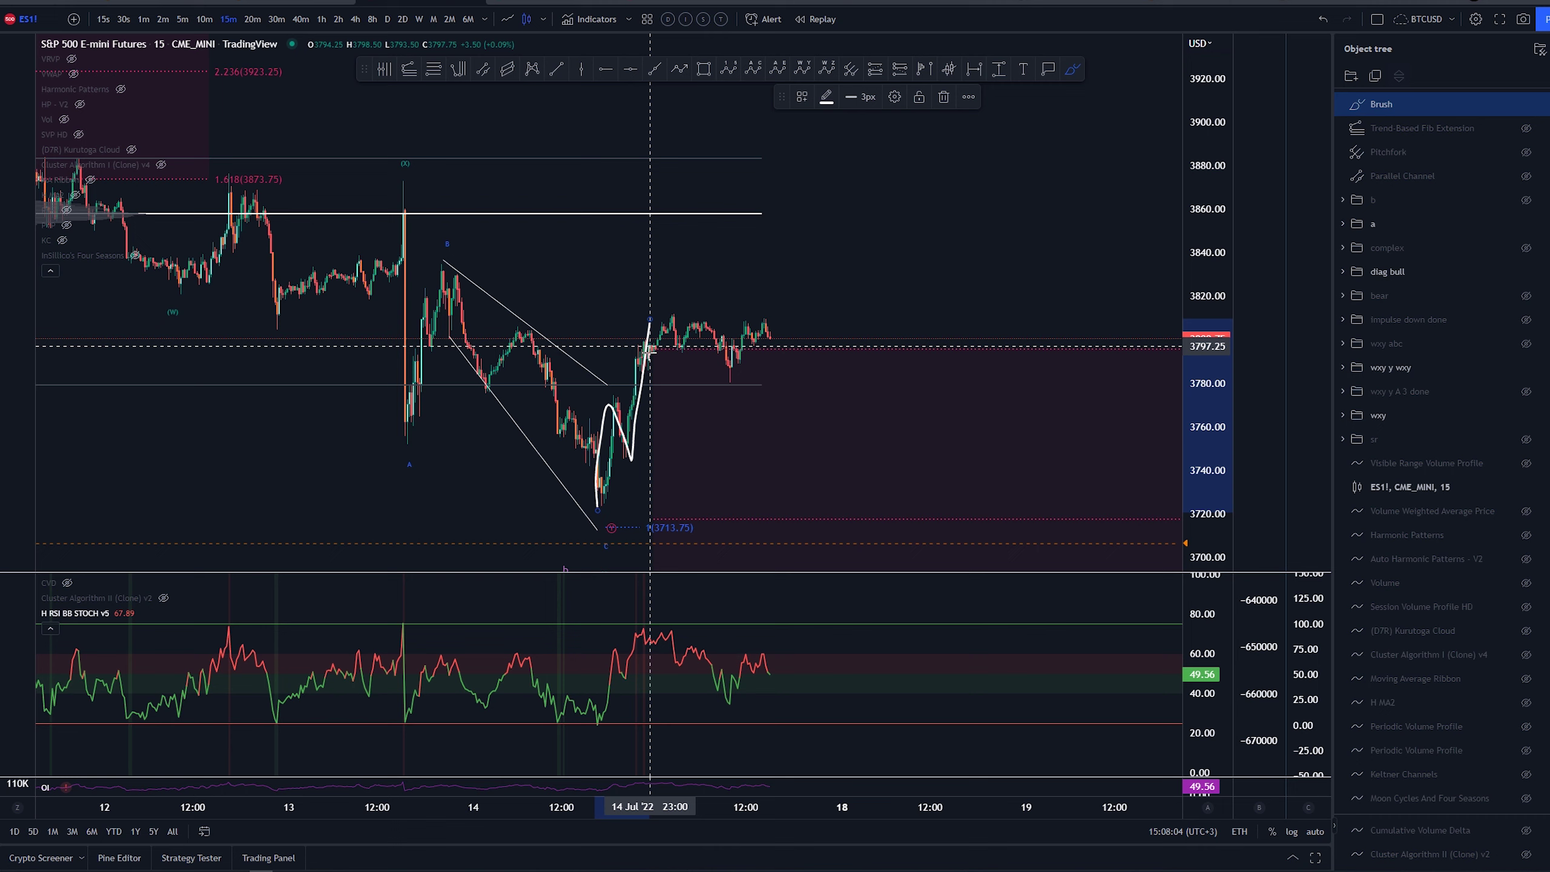
pyautogui.hotkey('ctrl', 'z')
# Brush the first leg up from the 14 July low, mark the wedge's last lower high and the drop from it, undoing each stroke.
pyautogui.moveTo(596, 514); pyautogui.dragTo(616, 389)
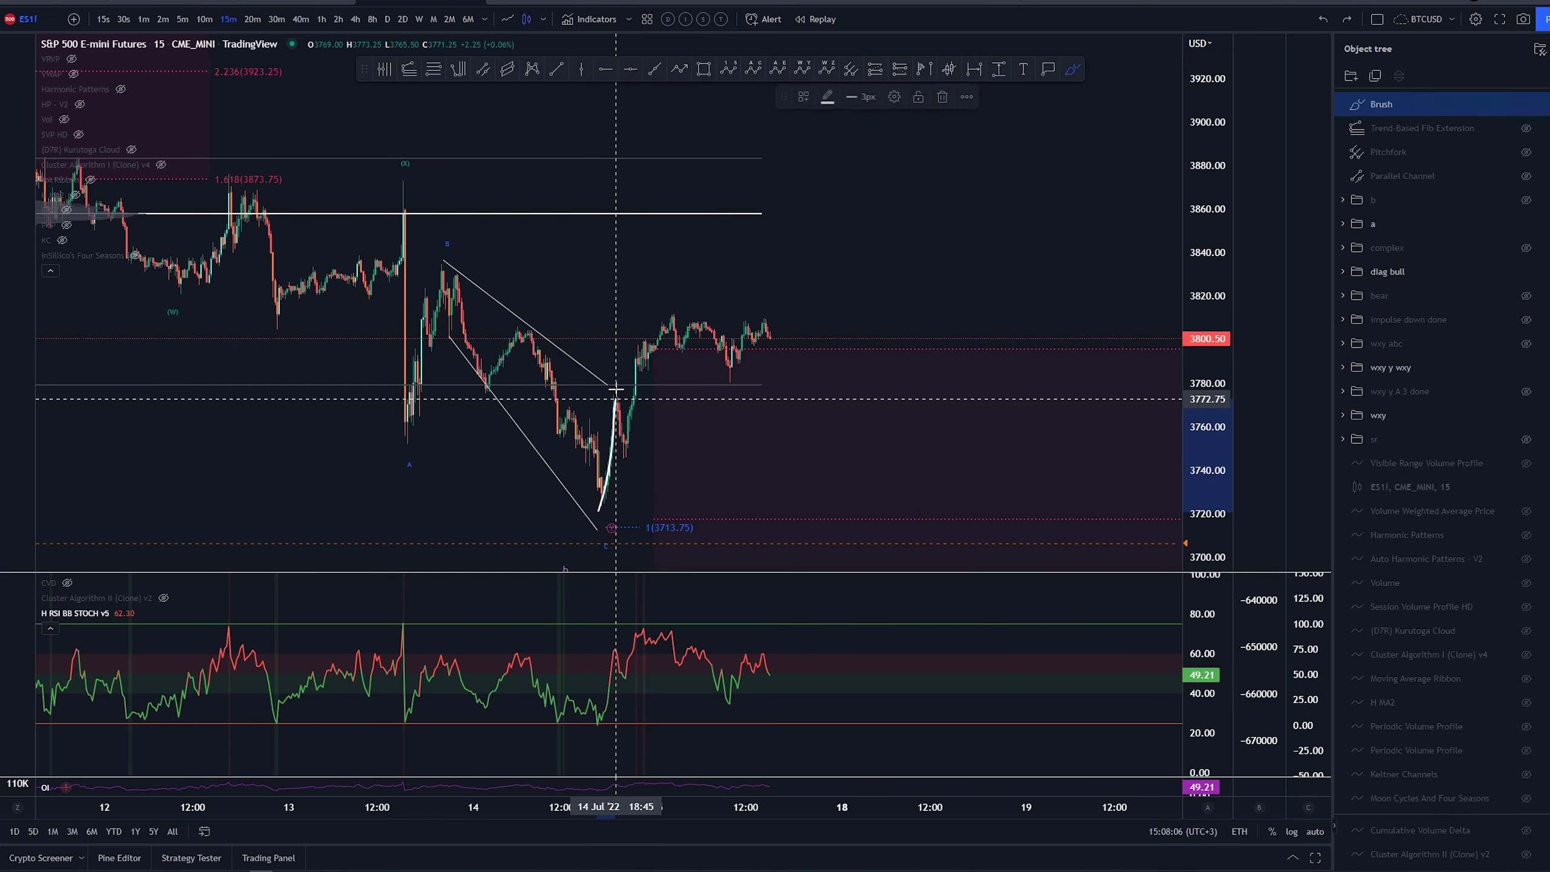
pyautogui.hotkey('ctrl', 'z')
pyautogui.moveTo(545, 338)
pyautogui.mouseDown()
pyautogui.moveTo(495, 416)
pyautogui.moveTo(537, 342)
pyautogui.mouseUp()
pyautogui.hotkey('ctrl', 'z')
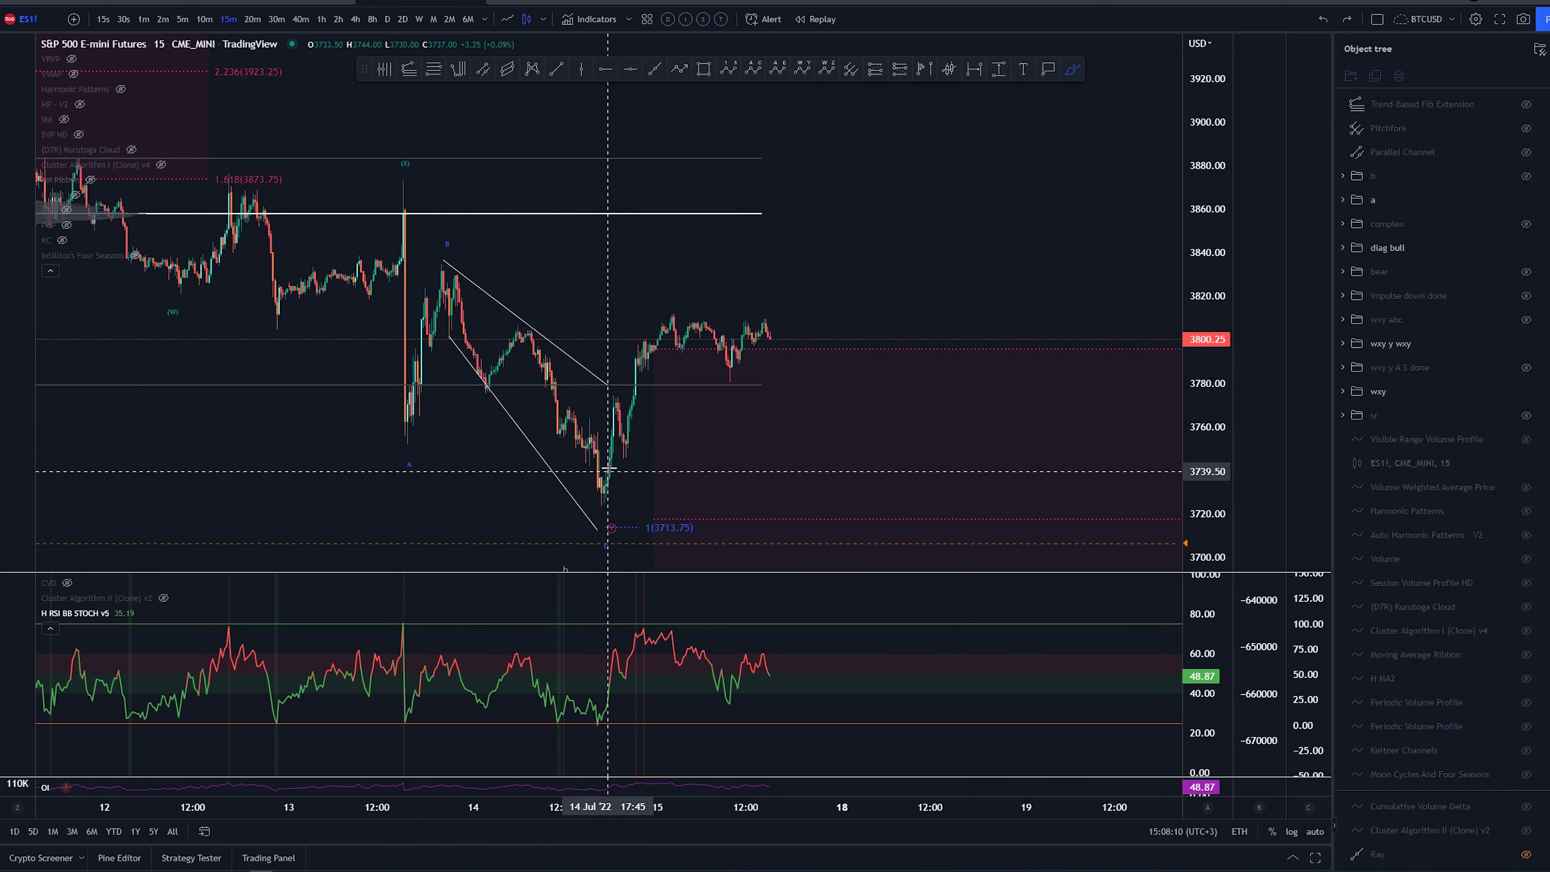
pyautogui.moveTo(528, 328)
pyautogui.mouseDown()
pyautogui.moveTo(495, 453)
pyautogui.moveTo(528, 320)
pyautogui.moveTo(554, 463)
pyautogui.mouseUp()
pyautogui.hotkey('ctrl', 'z')
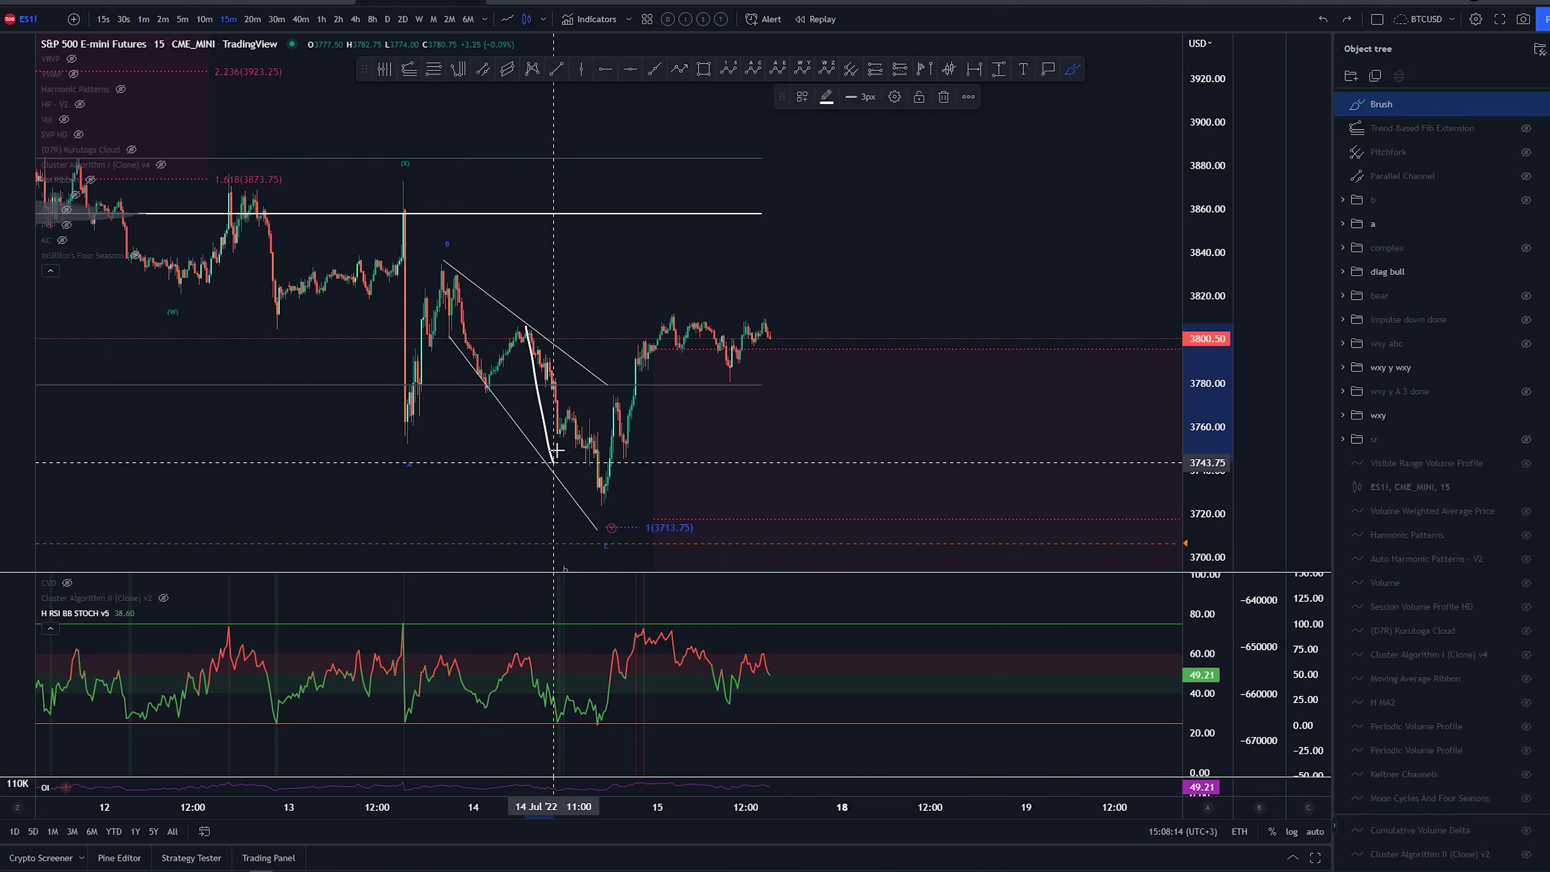
pyautogui.hotkey('ctrl', 'z')
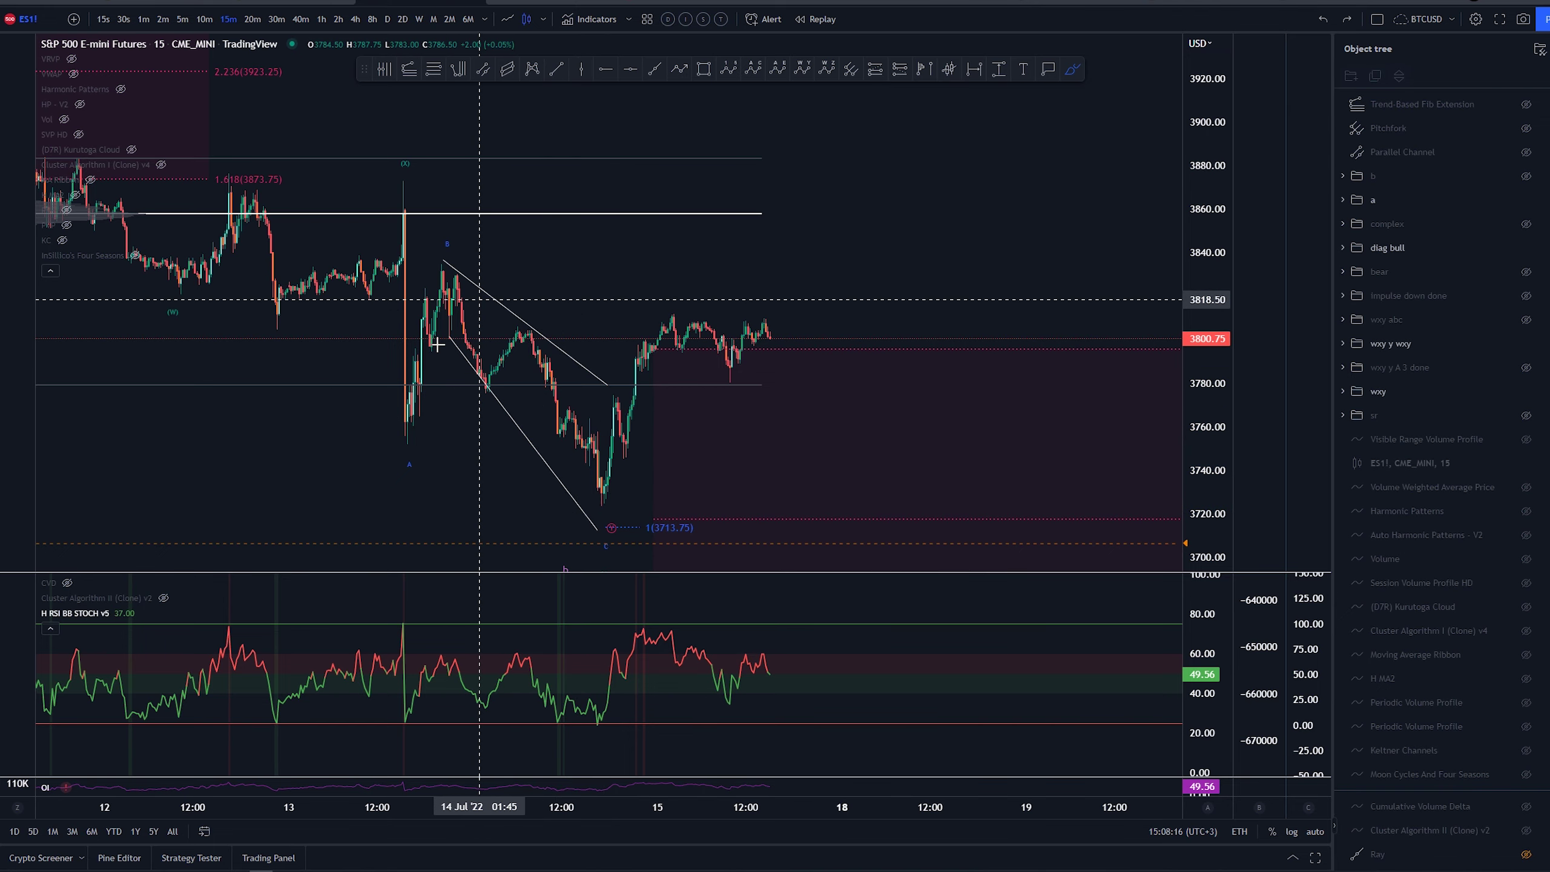
# Retrace the up-down-up rebound from the 14 July low with the brush and undo it.
pyautogui.moveTo(608, 501); pyautogui.dragTo(633, 415)
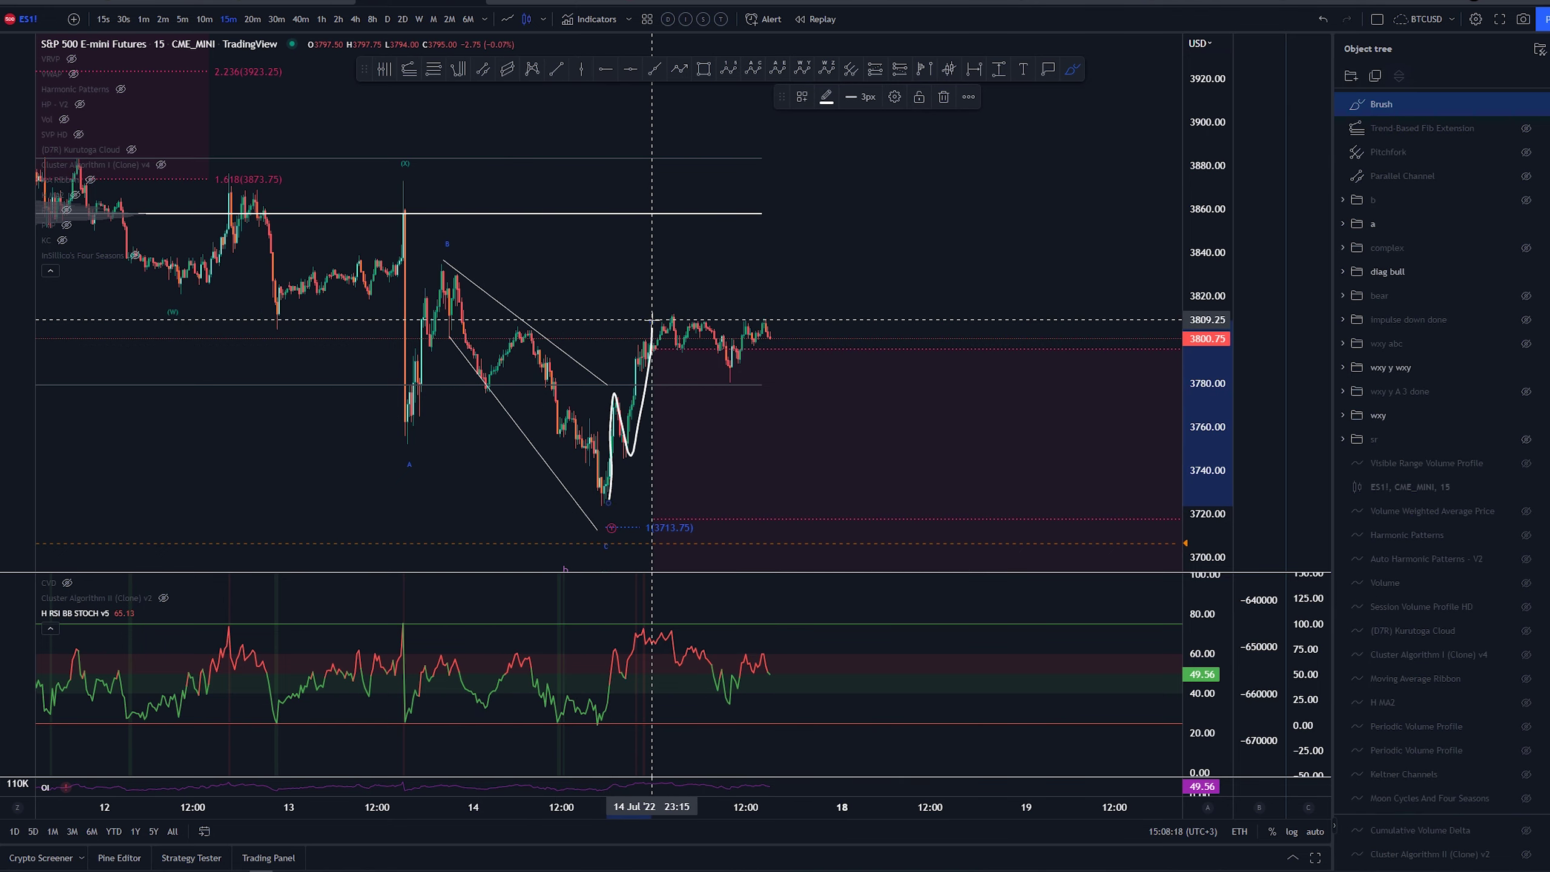
pyautogui.hotkey('ctrl', 'z')
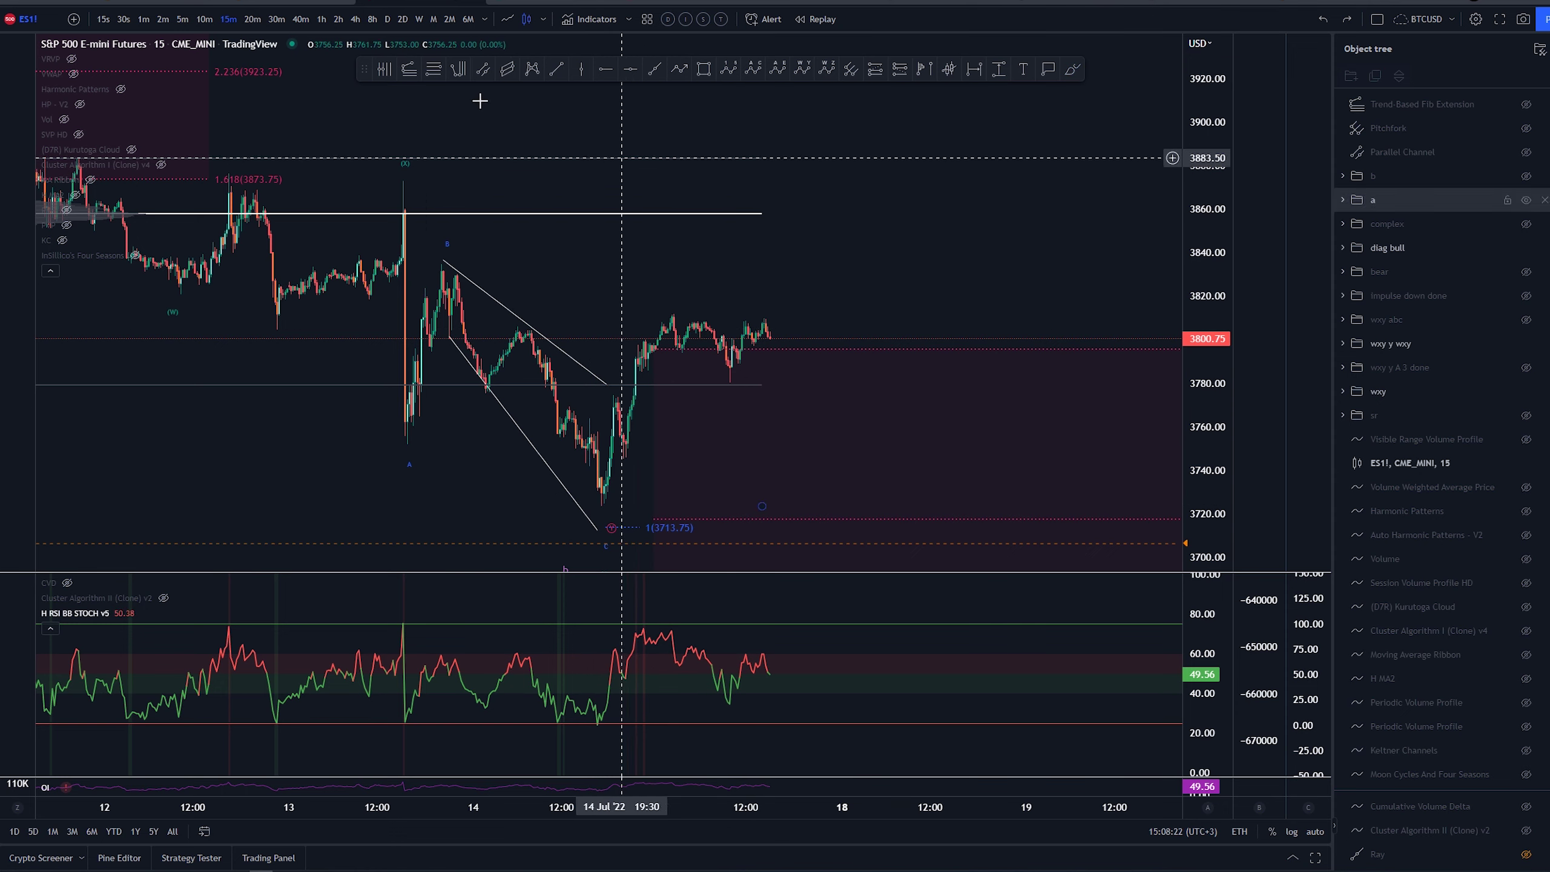
# Try a trend-based Fib extension on the first leg up from the 14 July low and its dip, and delete it.
pyautogui.click(409, 69)
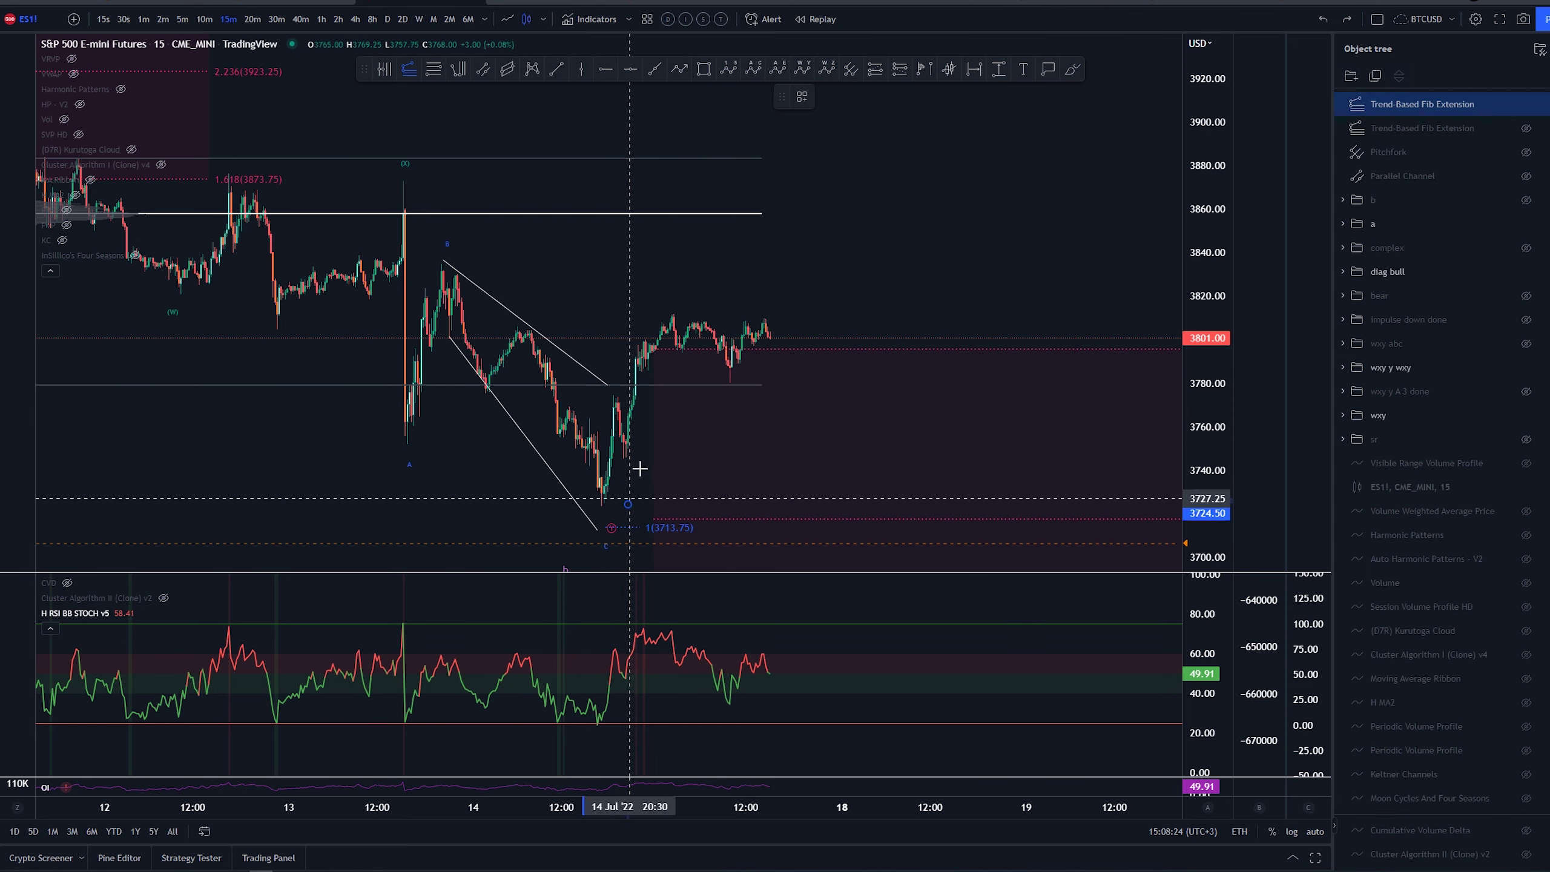
pyautogui.click(652, 395)
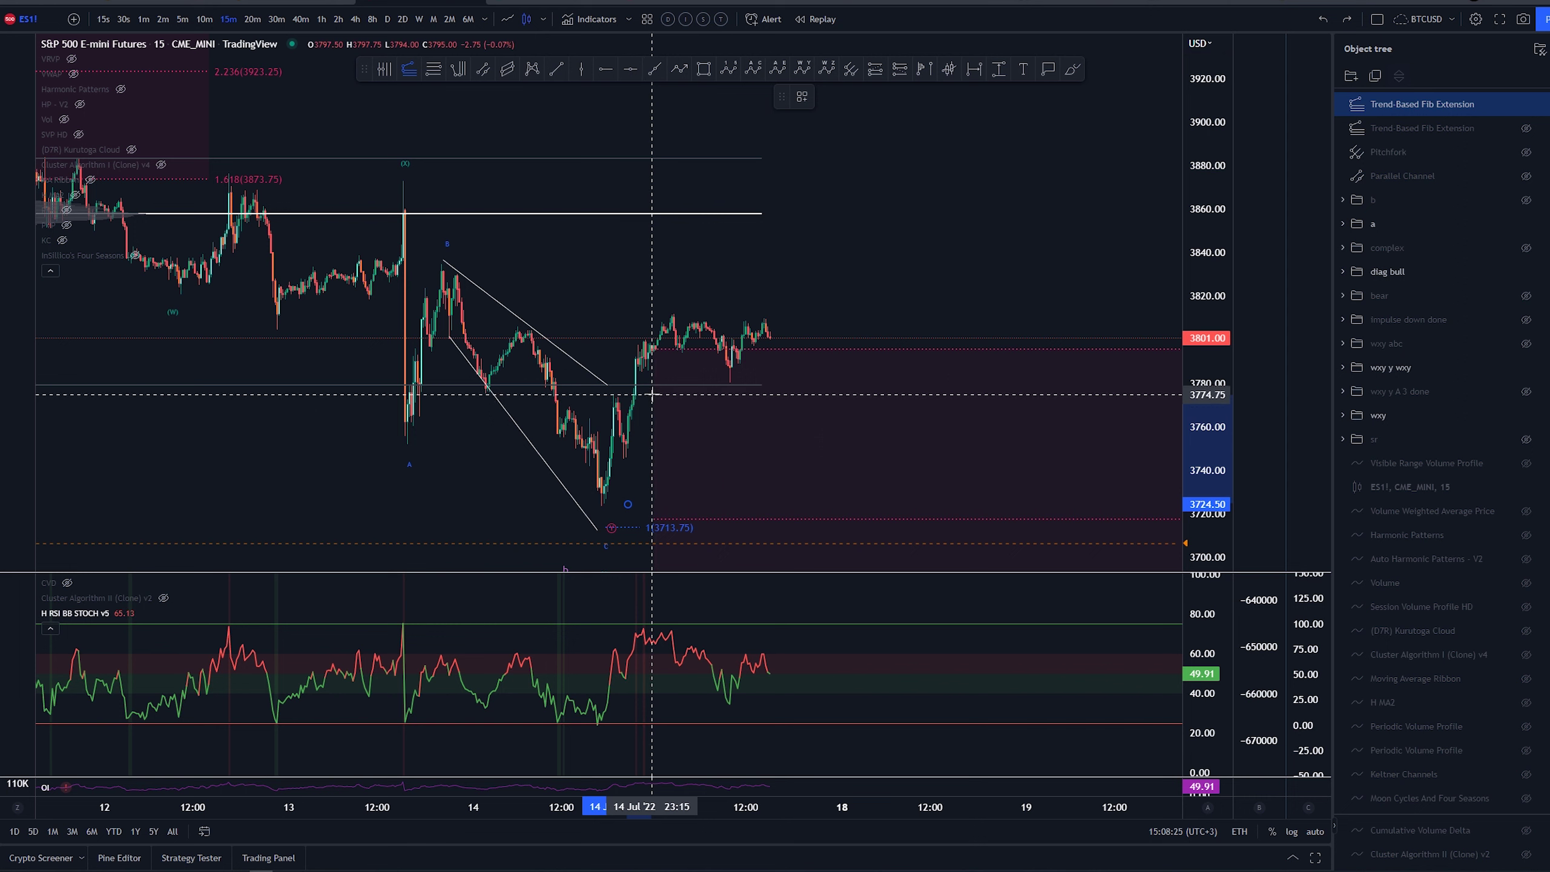
pyautogui.click(653, 457)
pyautogui.press('Delete')
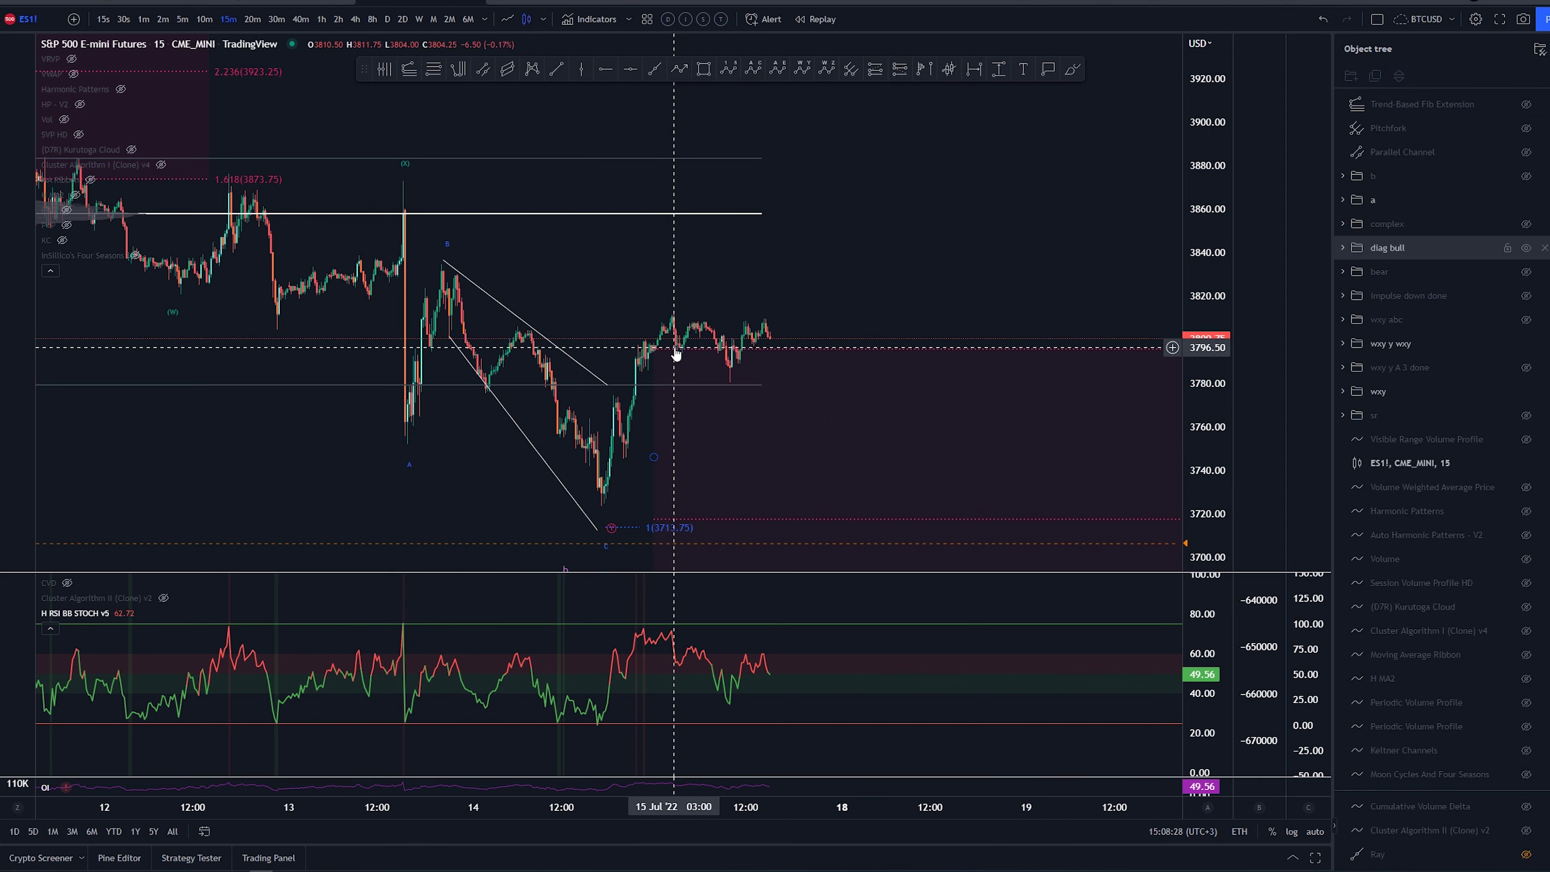
# Brush only the first leg up from the 14 July low and delete the stroke.
pyautogui.click(1073, 71)
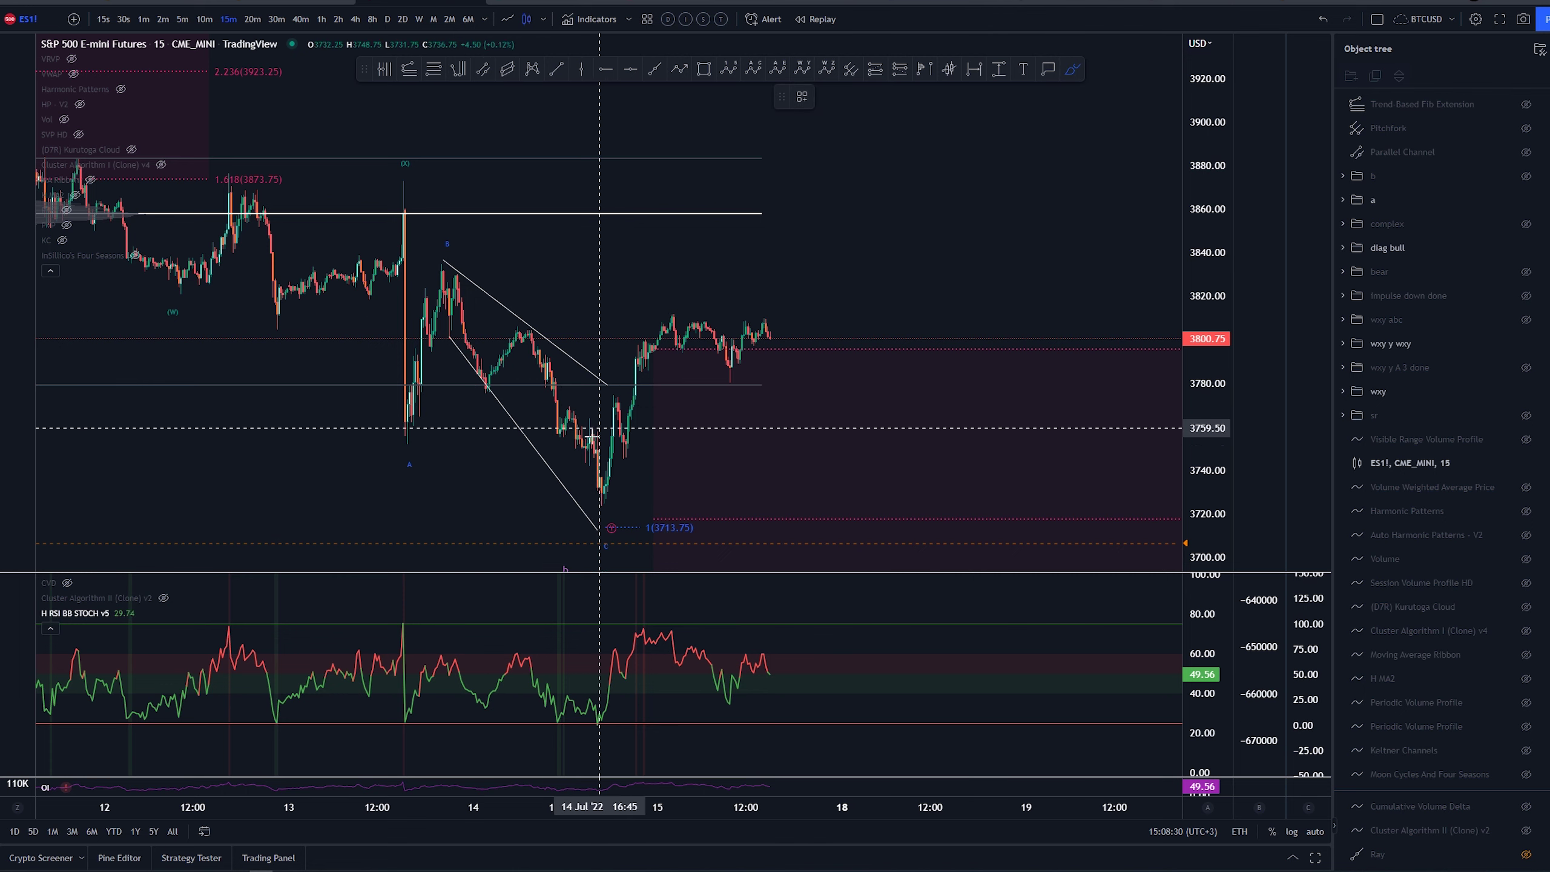
pyautogui.moveTo(599, 510); pyautogui.dragTo(612, 399)
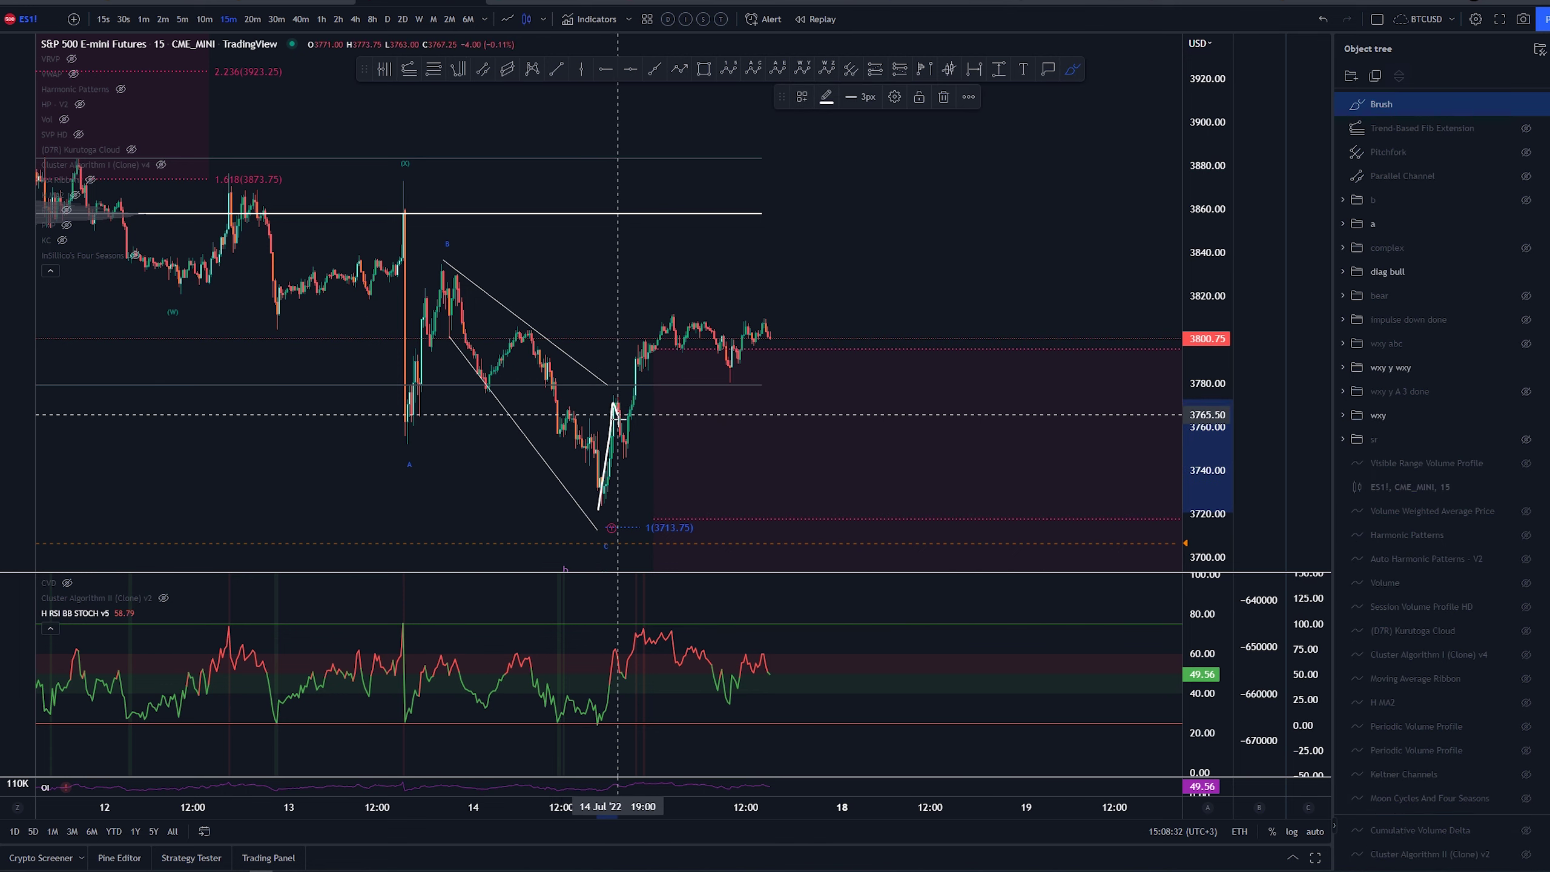
pyautogui.press('Delete')
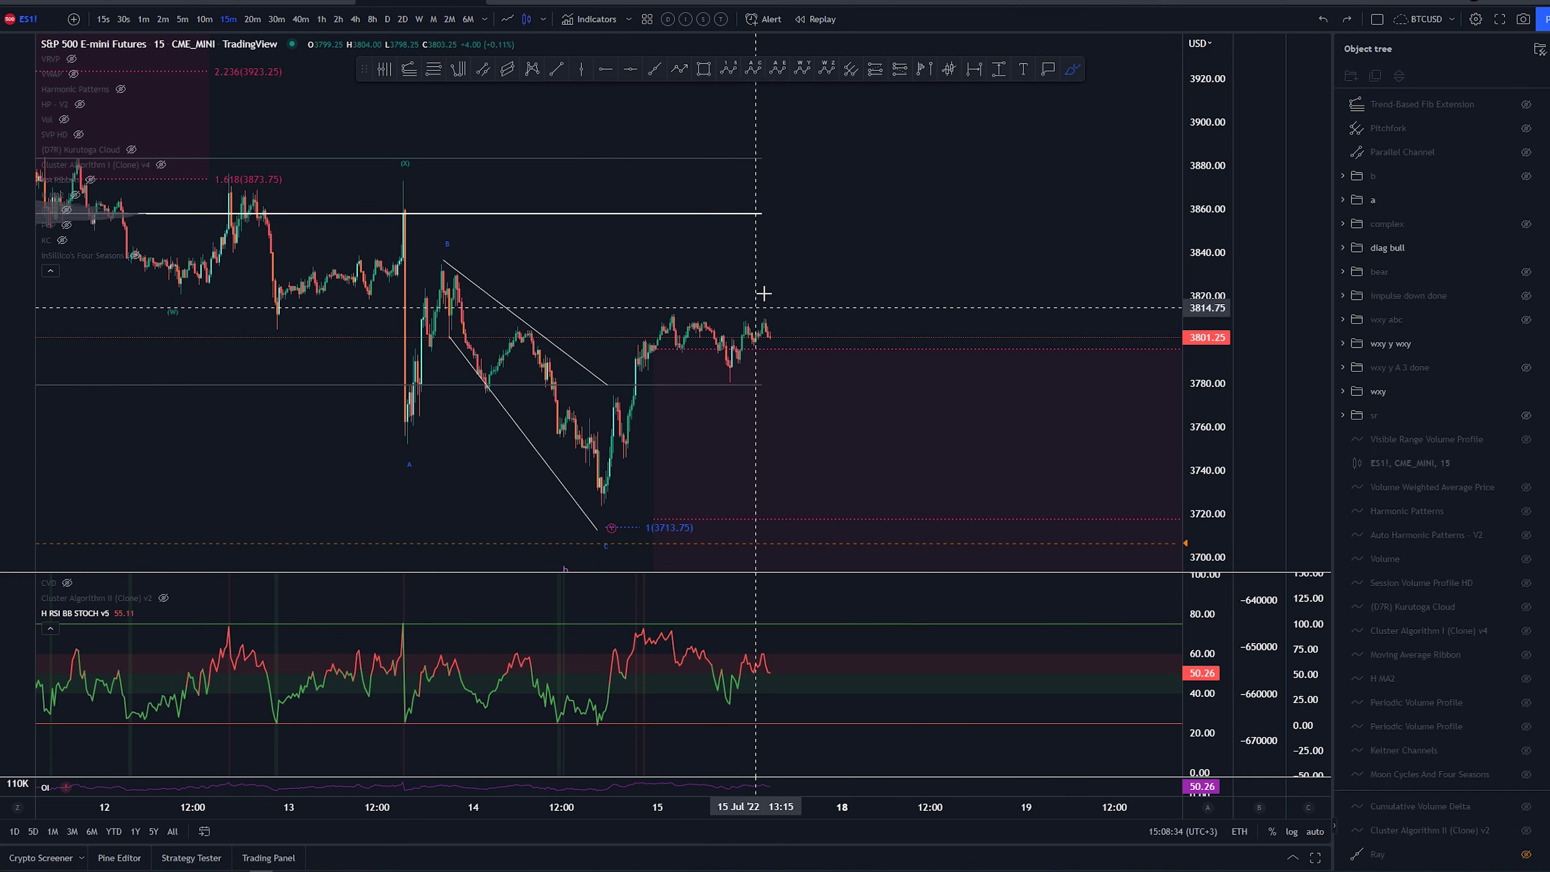
# Draw the zigzag from the 14 July low to the 15 July high with the brush, and remove the strokes.
pyautogui.scroll(2, 745, 317)
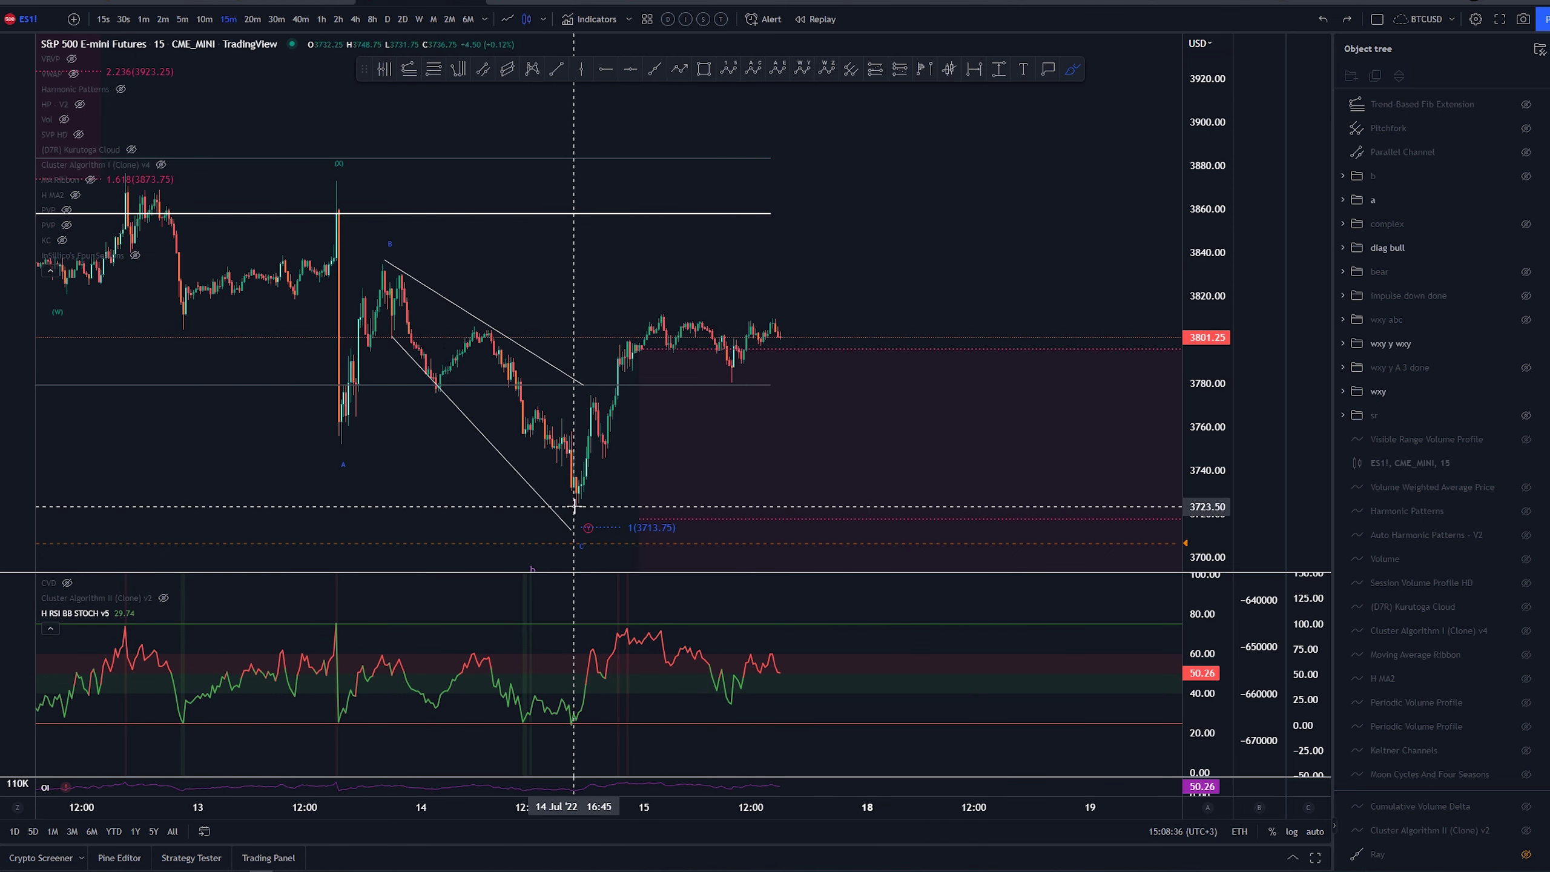
pyautogui.moveTo(576, 504); pyautogui.dragTo(596, 393)
pyautogui.moveTo(604, 459); pyautogui.dragTo(654, 304)
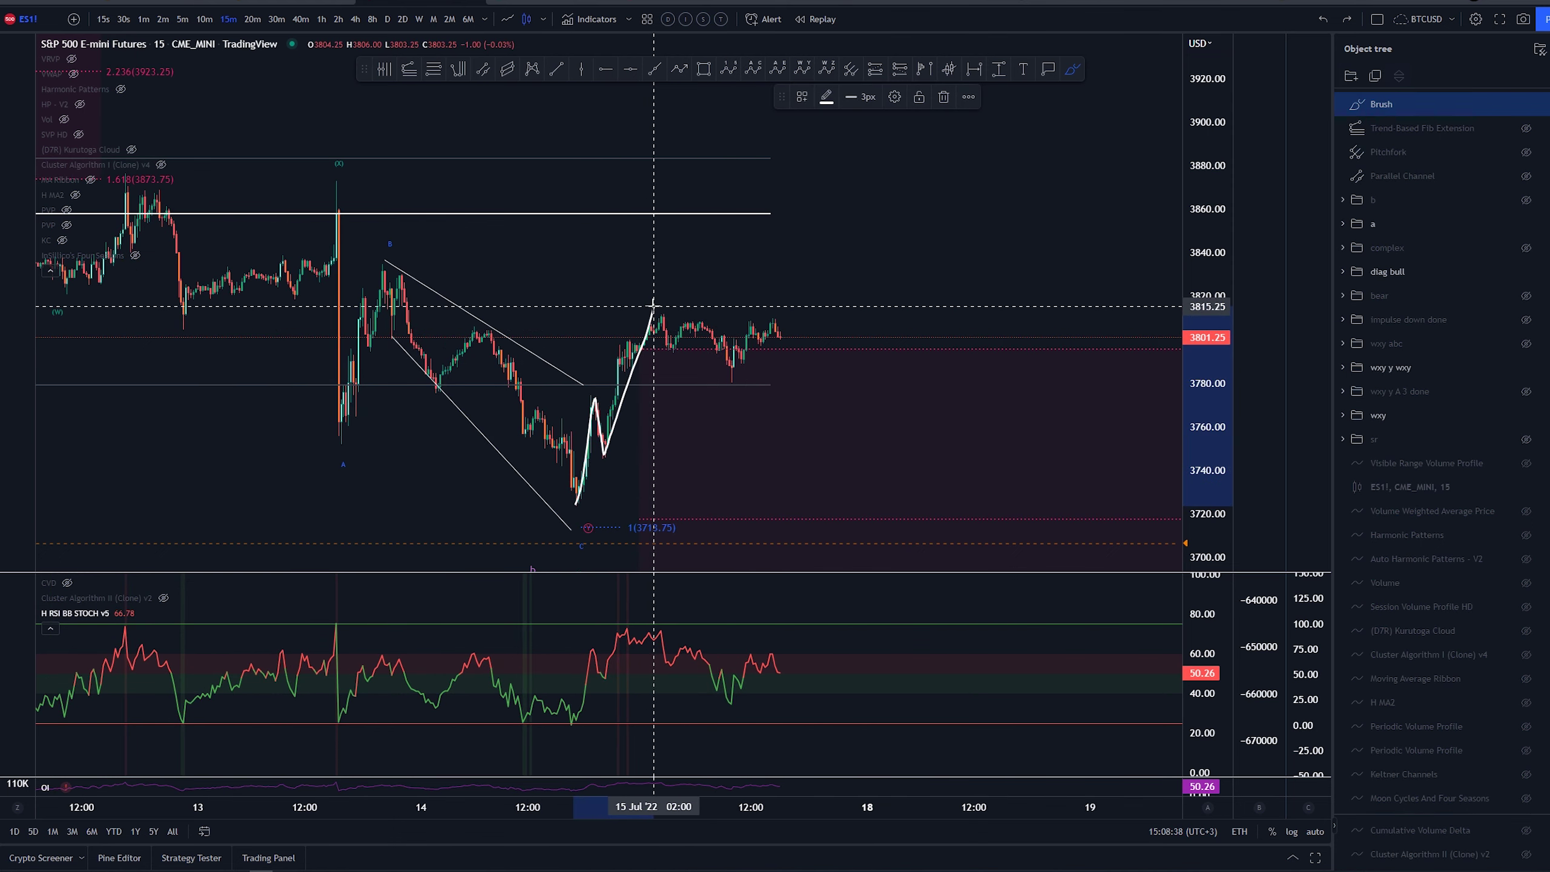
pyautogui.press('Delete')
pyautogui.hotkey('ctrl', 'z')
pyautogui.press('Delete')
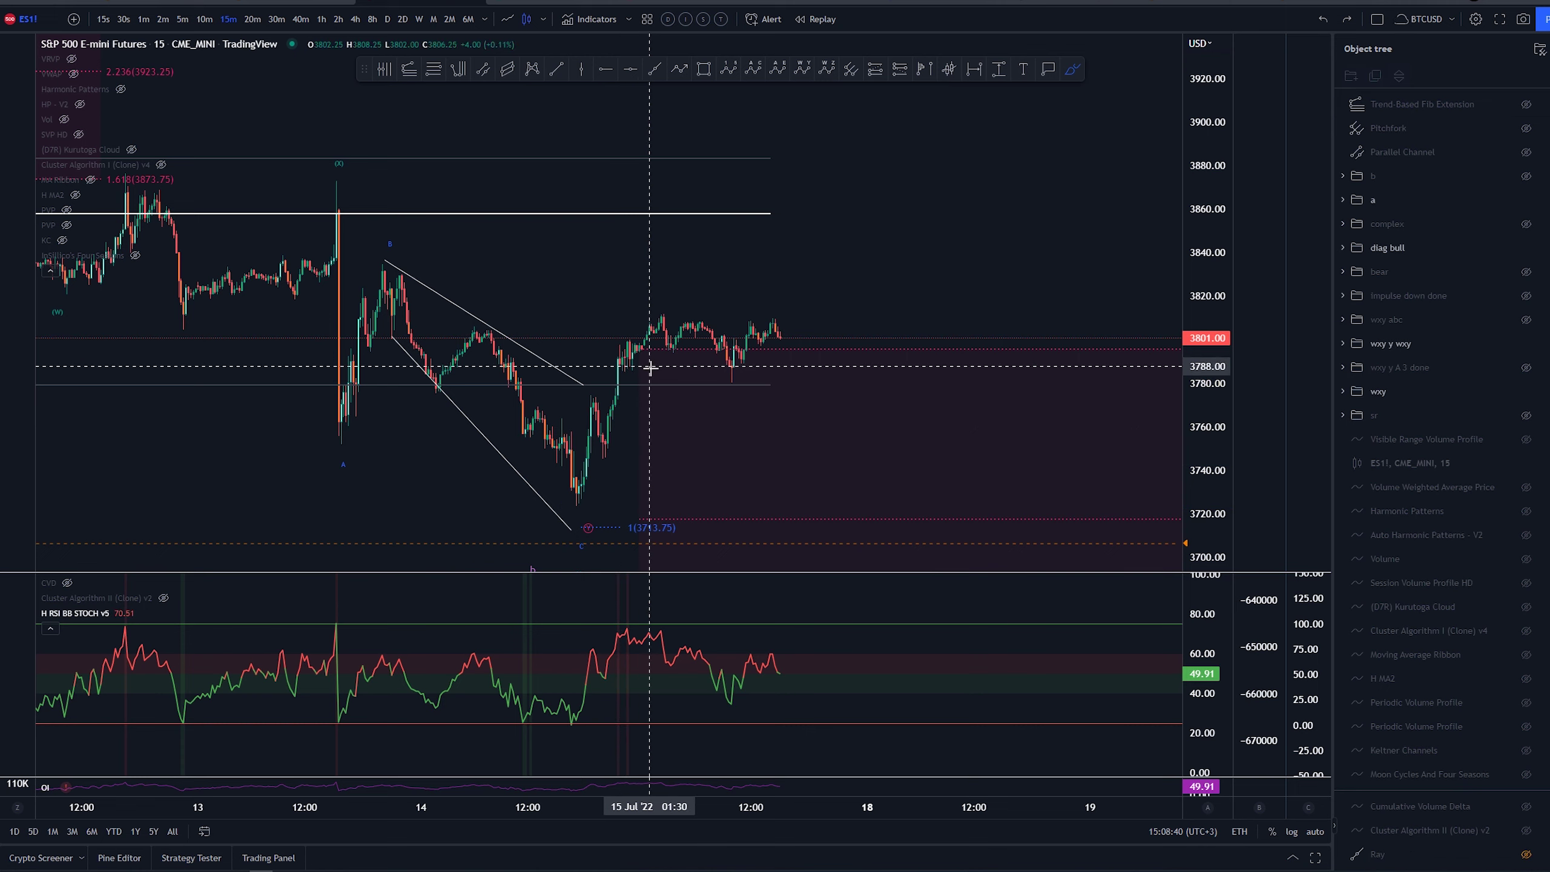
# Sketch a projected rise from the 15 July pullback low and a full path up from the 14 July low, deleting the strokes.
pyautogui.moveTo(643, 300)
pyautogui.mouseDown()
pyautogui.moveTo(730, 379)
pyautogui.moveTo(803, 262)
pyautogui.mouseUp()
pyautogui.press('Delete')
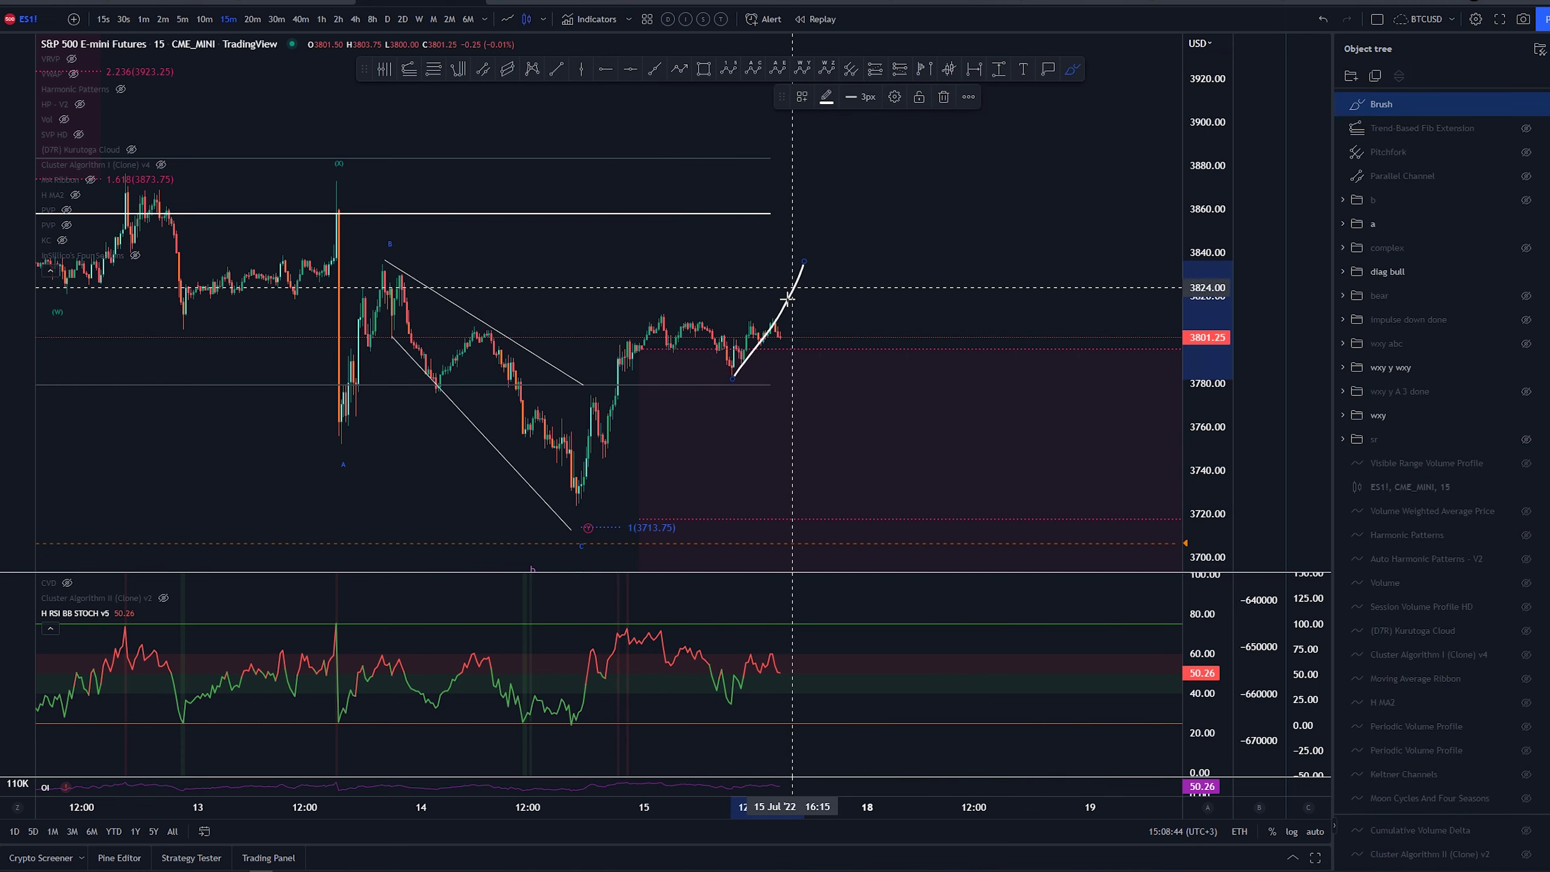
pyautogui.press('Delete')
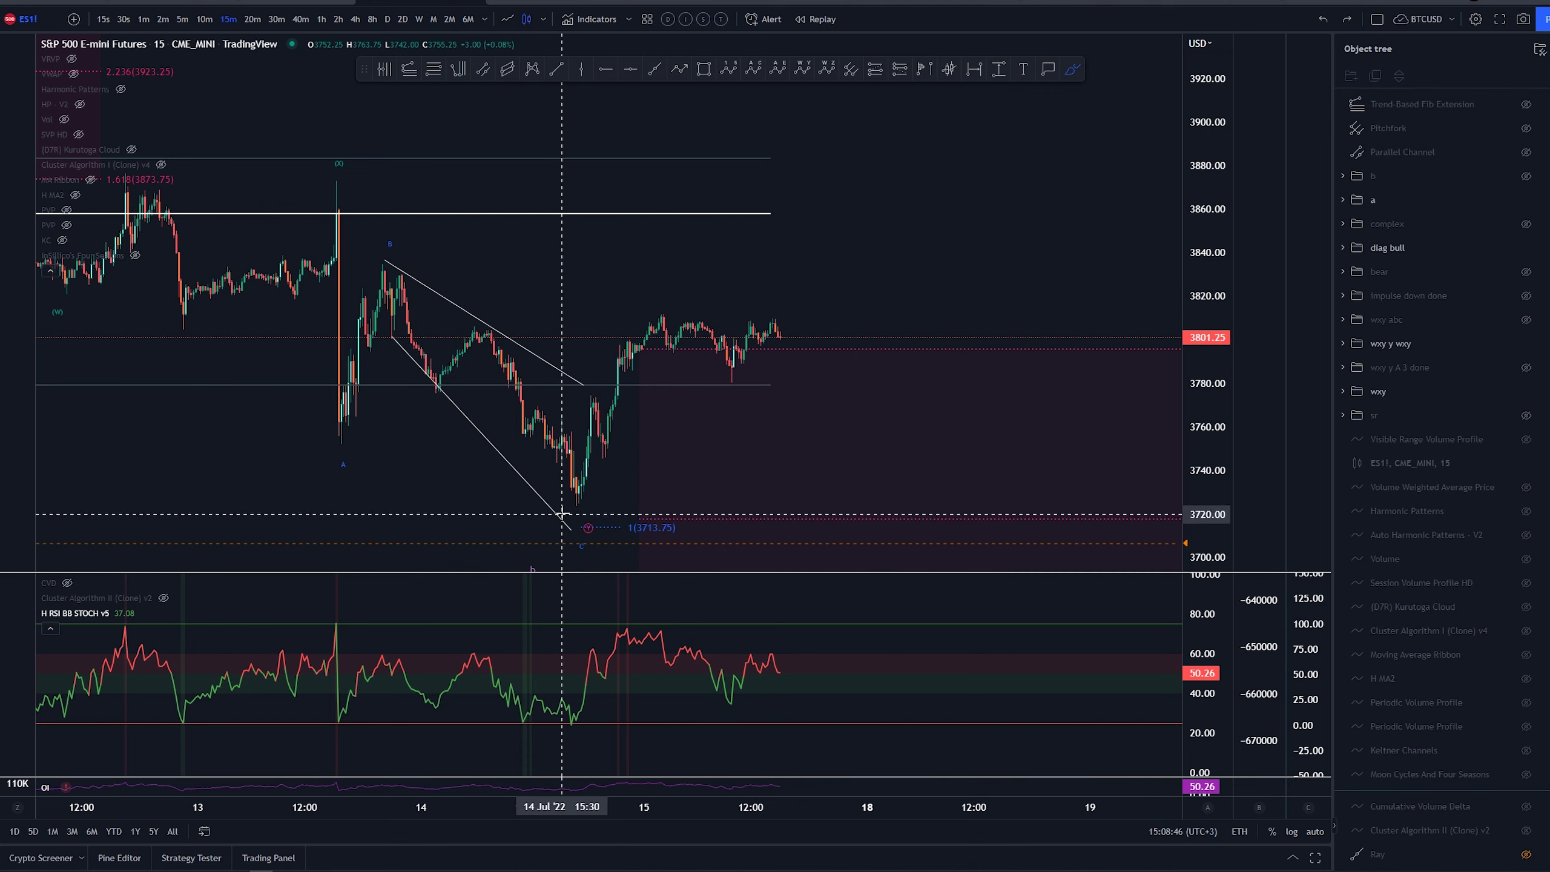
pyautogui.moveTo(568, 503)
pyautogui.mouseDown()
pyautogui.moveTo(650, 316)
pyautogui.moveTo(734, 408)
pyautogui.moveTo(824, 214)
pyautogui.mouseUp()
pyautogui.press('Delete')
# Place a Fib retracement between 3724.25 and 3812.25, apply the template with the 0.382 to 0.786 levels, and delete the drawing.
pyautogui.scroll(-3, 1049, 291)
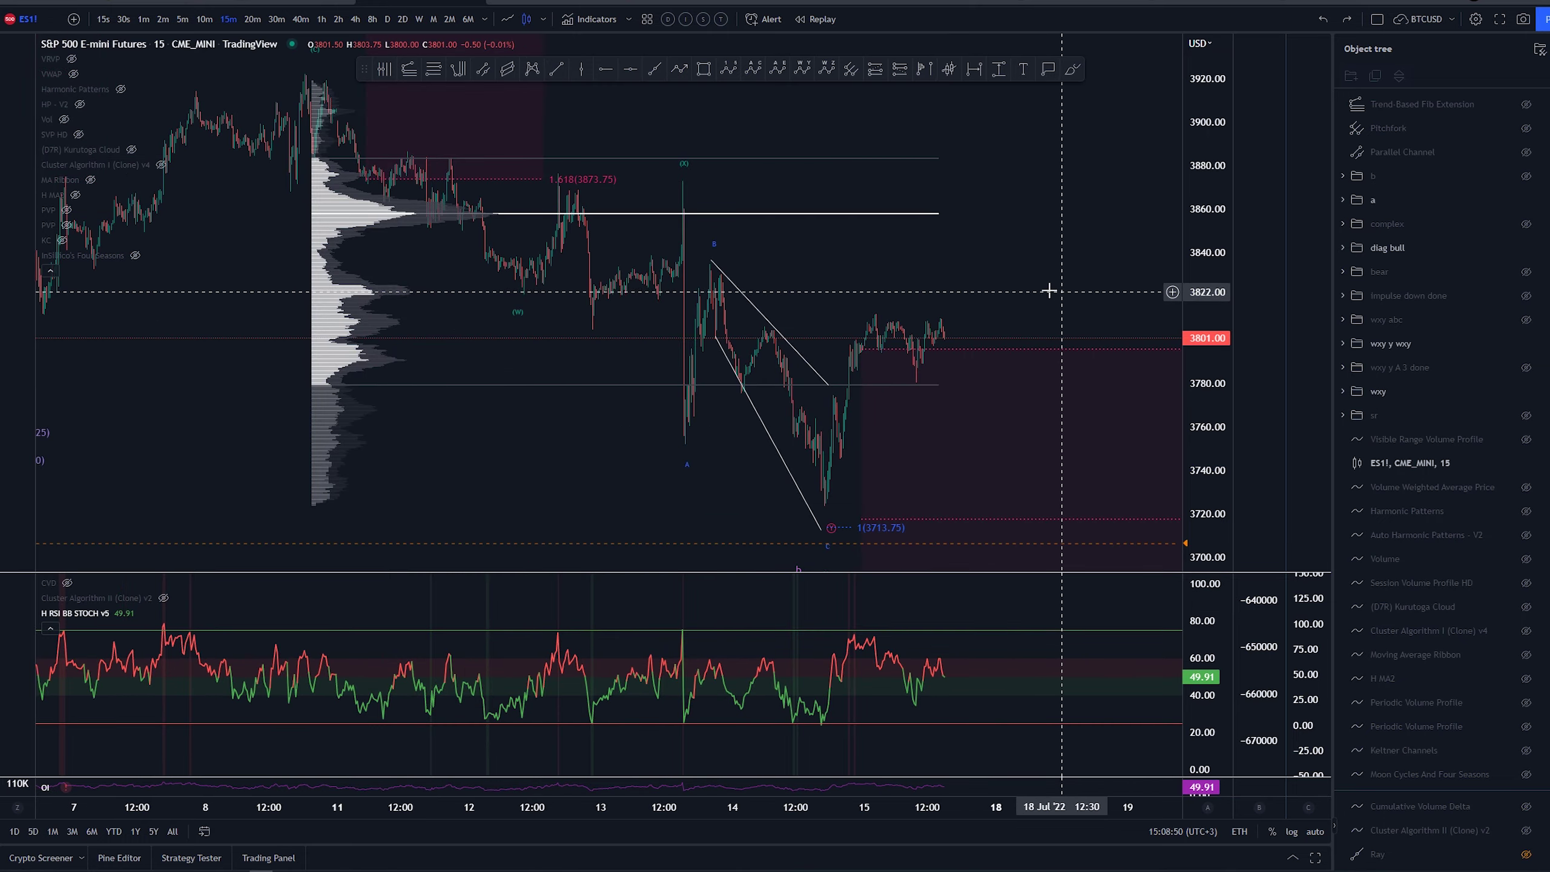
pyautogui.moveTo(1049, 291); pyautogui.dragTo(798, 275)
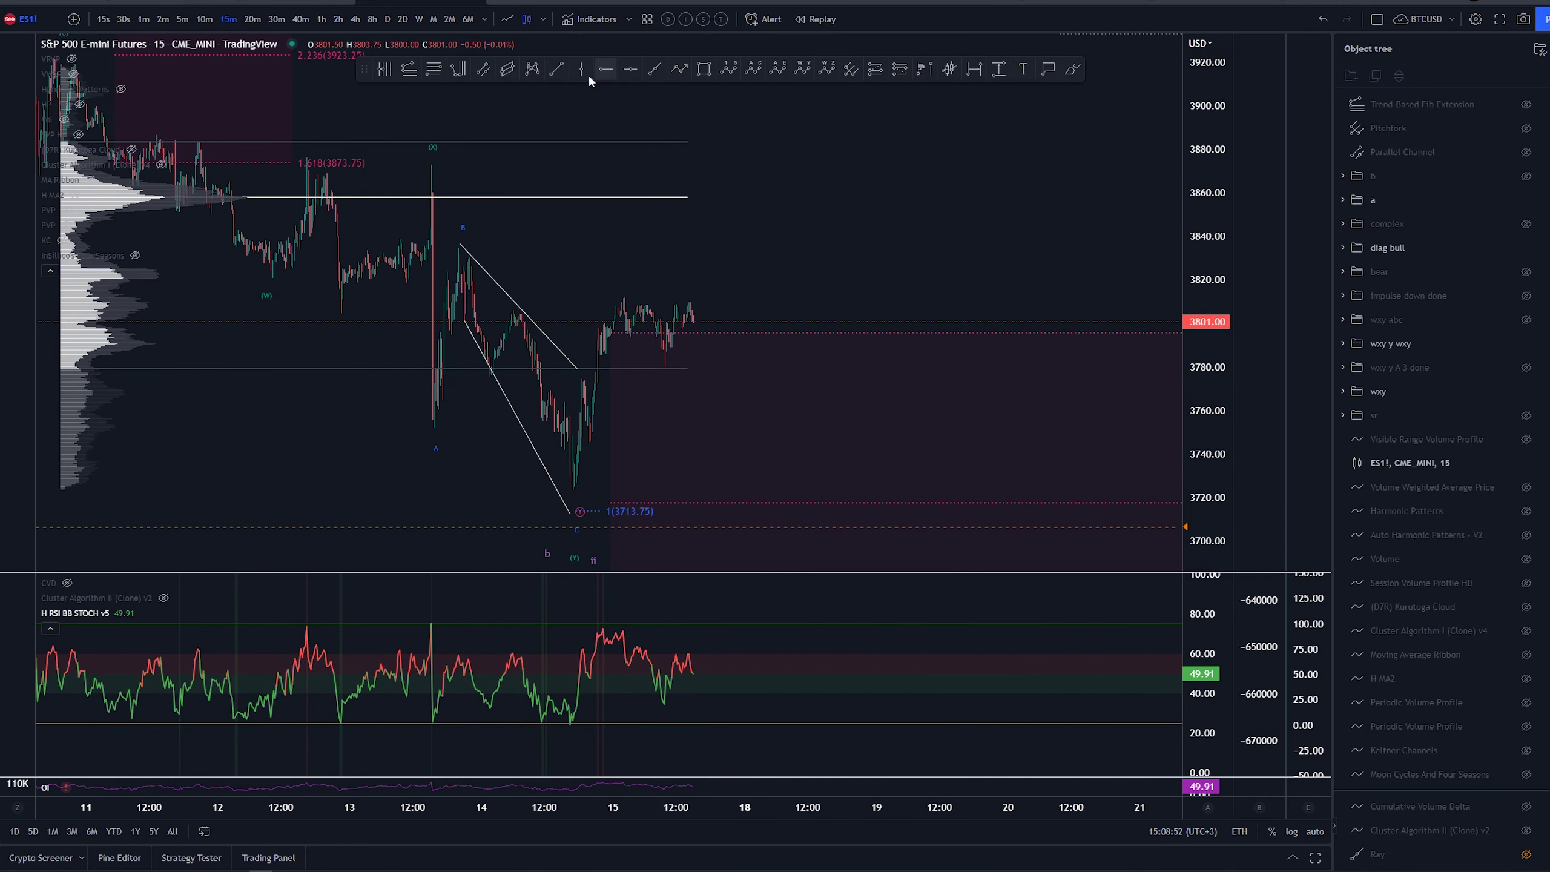
pyautogui.click(631, 489)
pyautogui.click(743, 296)
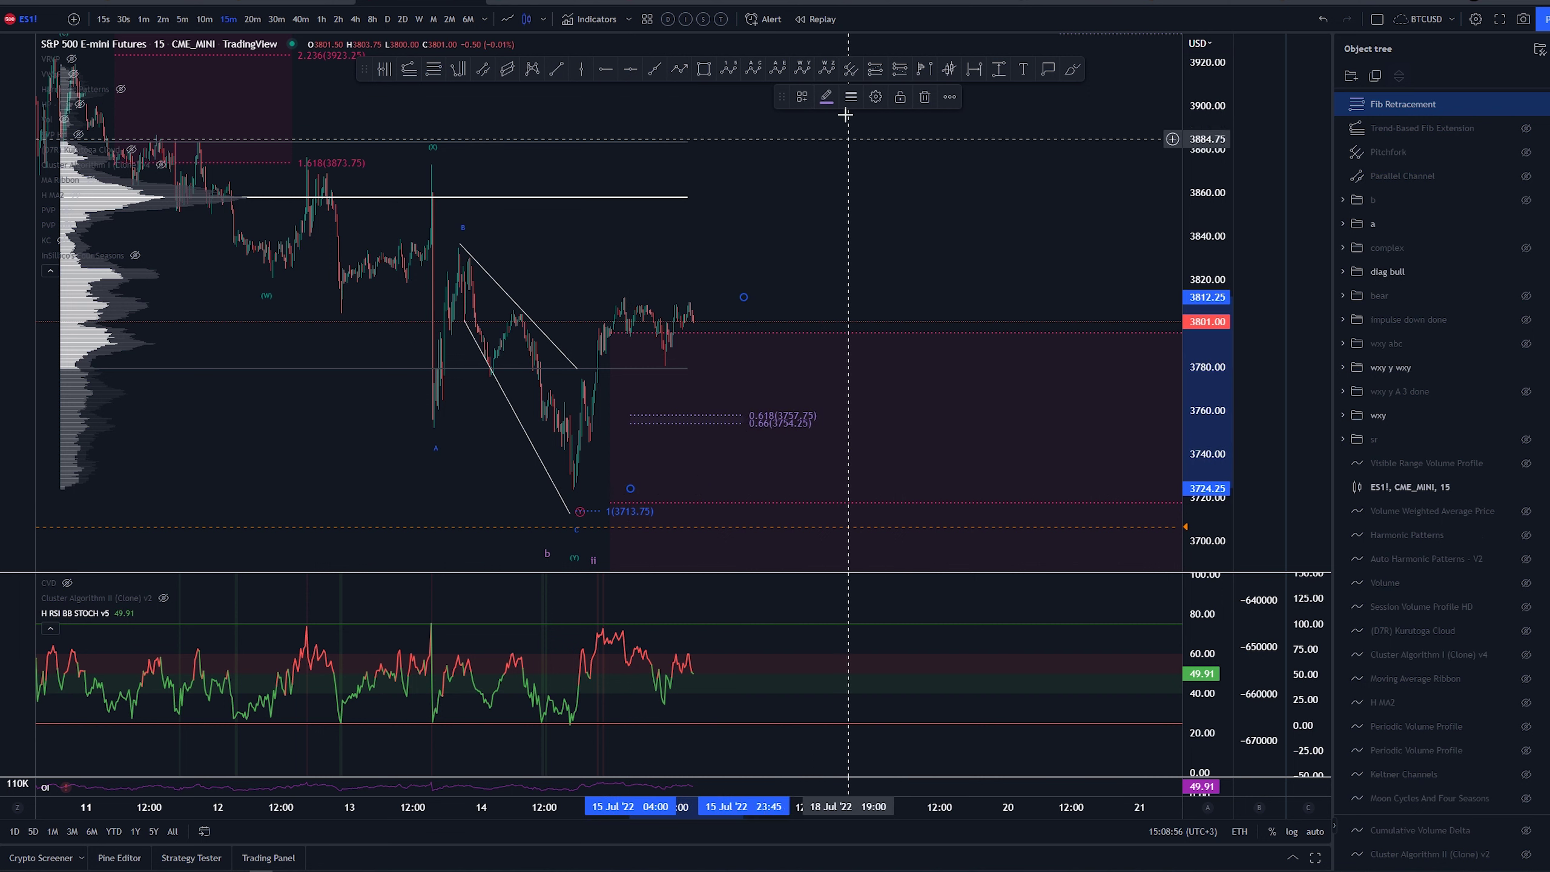
pyautogui.click(802, 96)
pyautogui.click(816, 212)
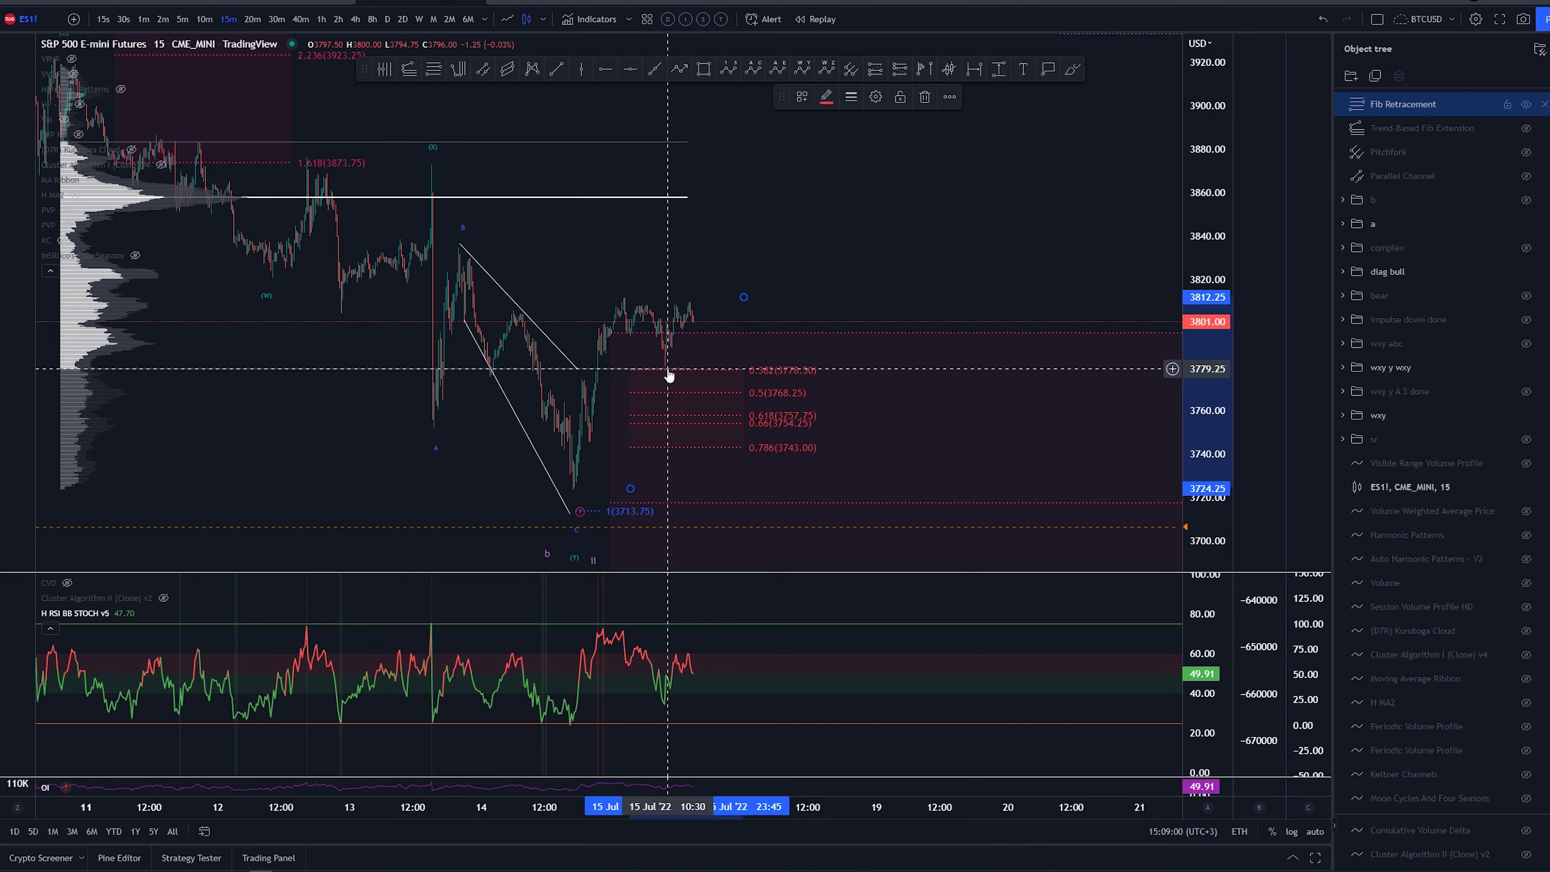
pyautogui.press('Delete')
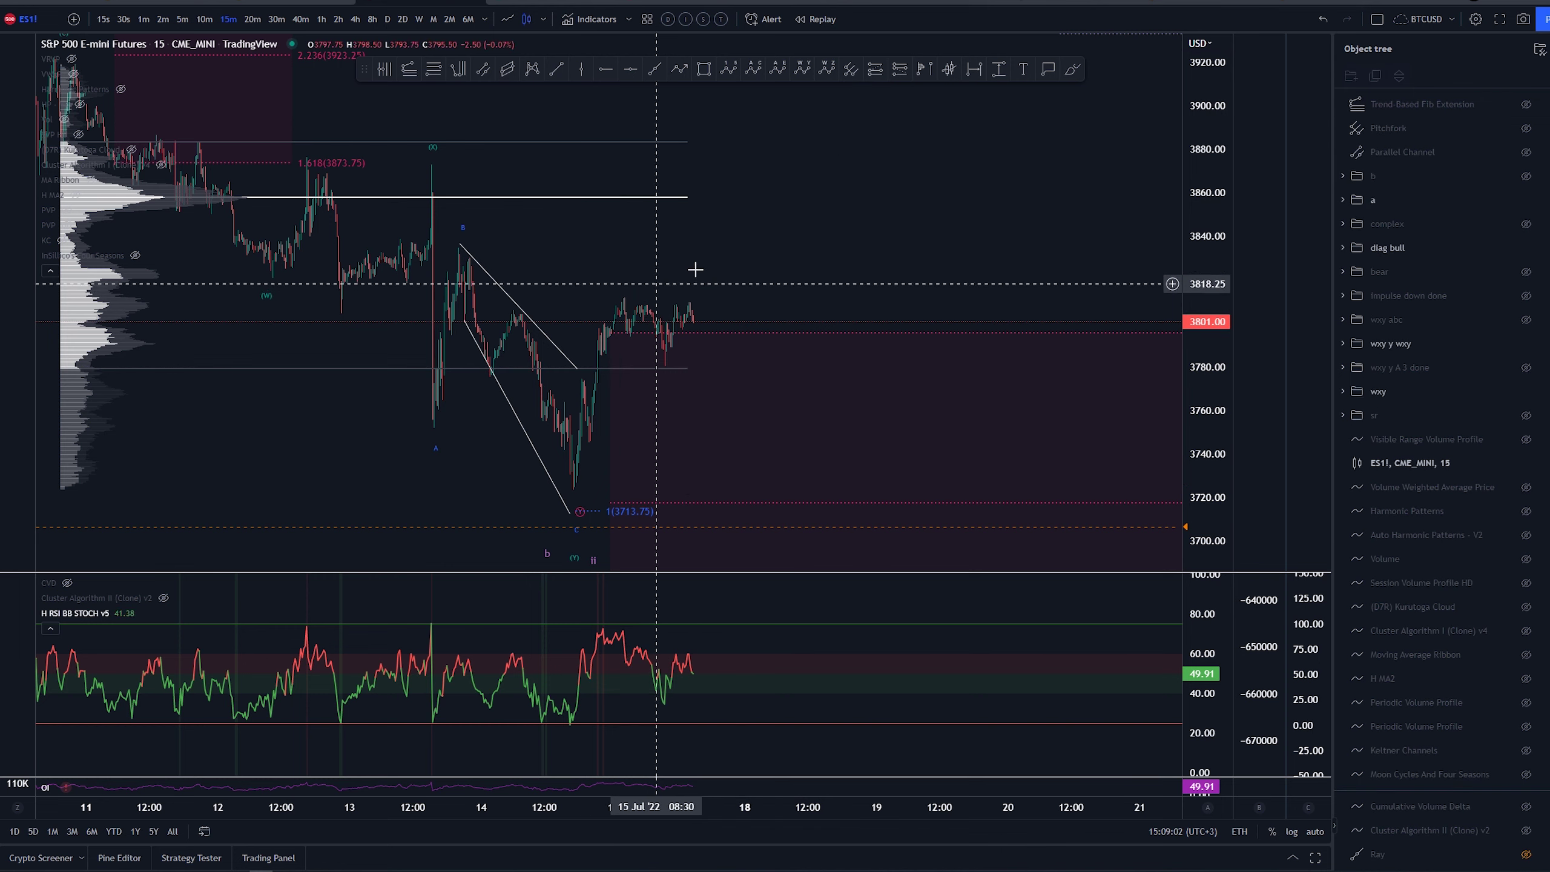
# Brush the 15 July pullback, sketch a full upward path from the 14 July low, and undo both strokes.
pyautogui.click(1073, 69)
pyautogui.moveTo(624, 295); pyautogui.dragTo(660, 373)
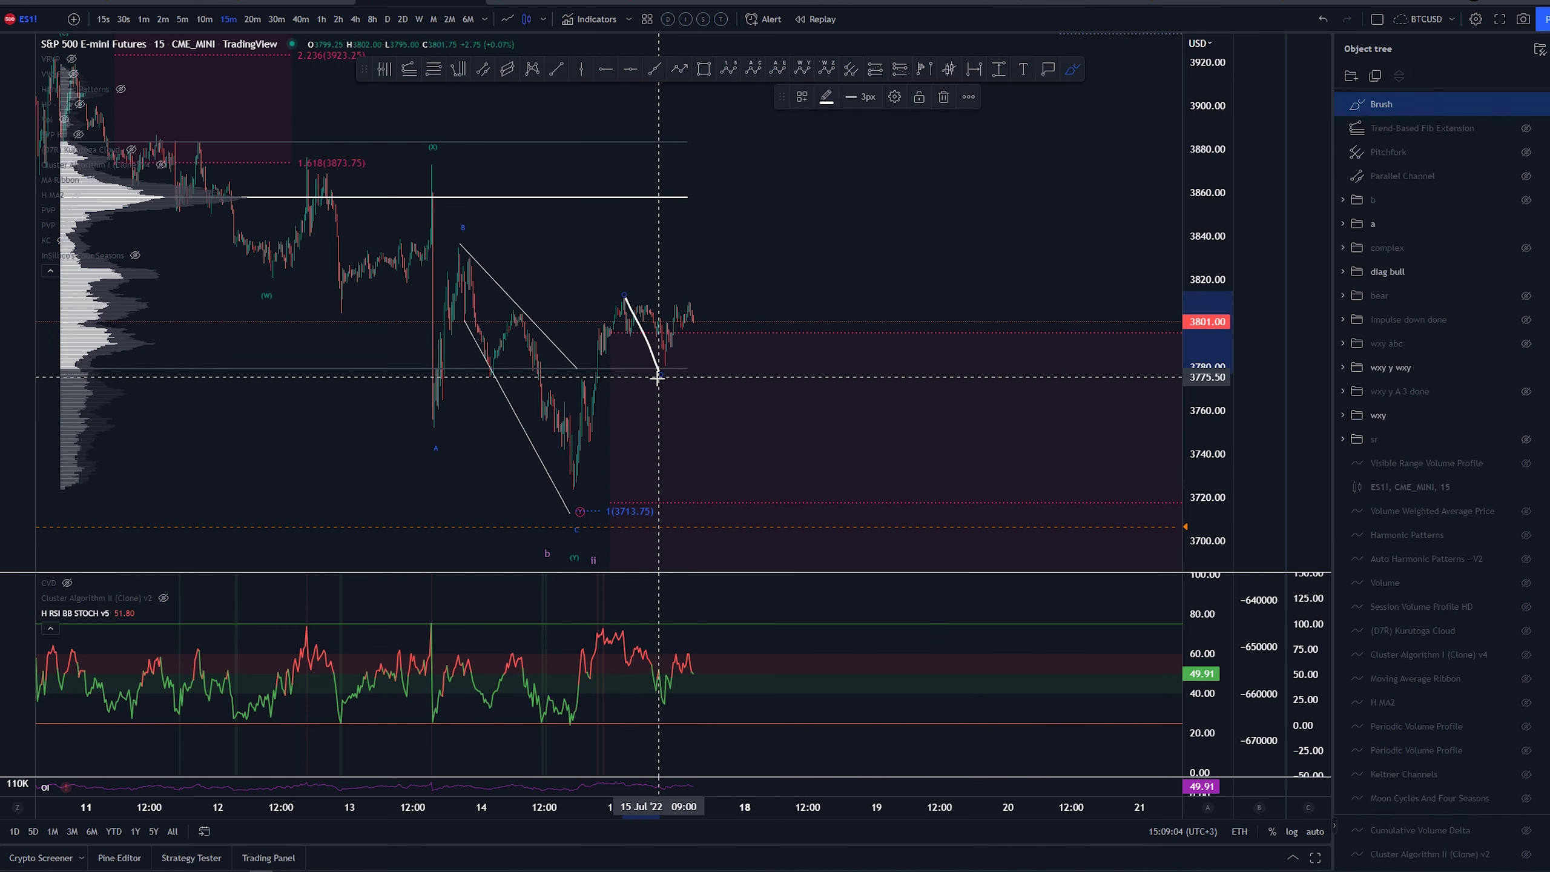
pyautogui.hotkey('ctrl', 'z')
pyautogui.moveTo(570, 487)
pyautogui.mouseDown()
pyautogui.moveTo(629, 301)
pyautogui.moveTo(661, 351)
pyautogui.moveTo(753, 198)
pyautogui.mouseUp()
pyautogui.hotkey('ctrl', 'z')
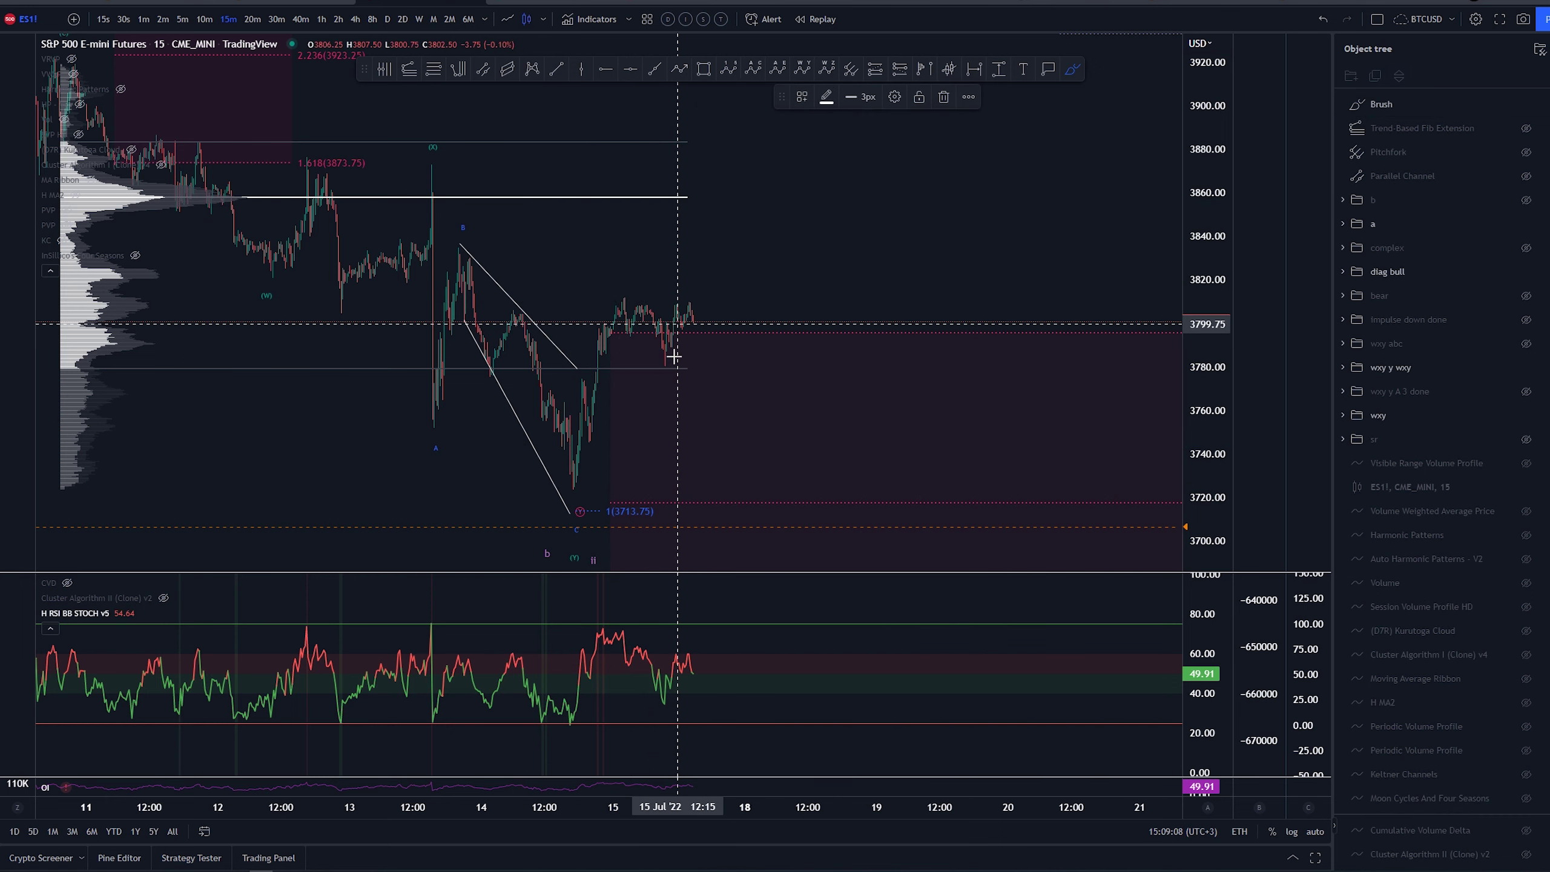
# Sketch a projected path from the 15 July pullback low up to about 3855, delete it, and leave the brush tool.
pyautogui.moveTo(667, 371)
pyautogui.mouseDown()
pyautogui.moveTo(683, 314)
pyautogui.moveTo(714, 329)
pyautogui.moveTo(755, 215)
pyautogui.mouseUp()
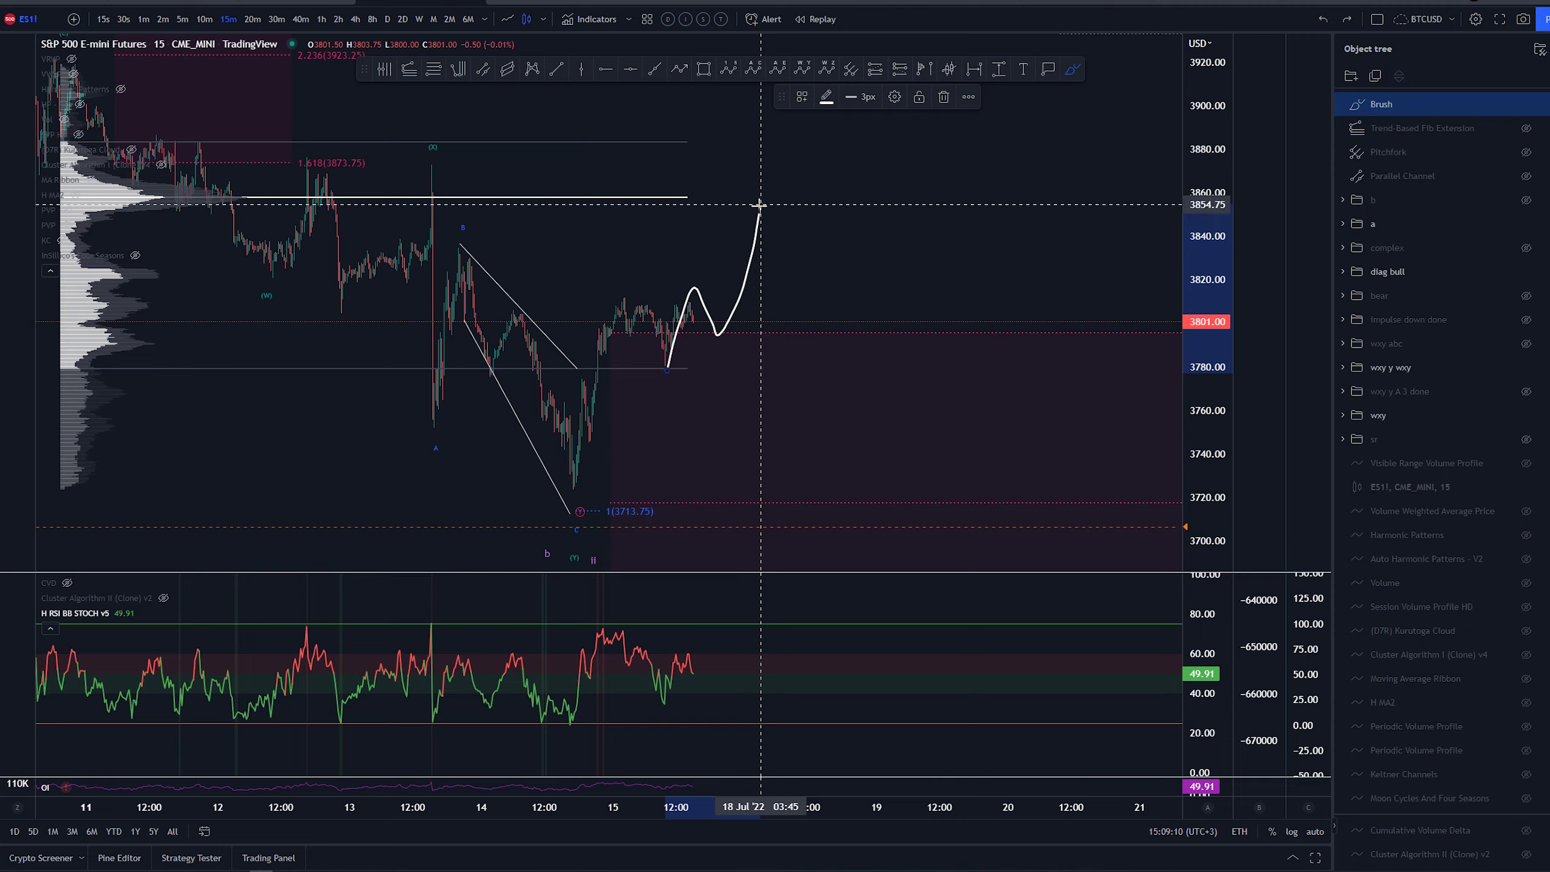
pyautogui.press('Delete')
pyautogui.press('Escape')
# Add a trend-based Fib extension from the 14 July low at 3724.00 to the 15 July high at 3811.50 and the pullback low at 3780.75.
pyautogui.scroll(-5, 879, 259)
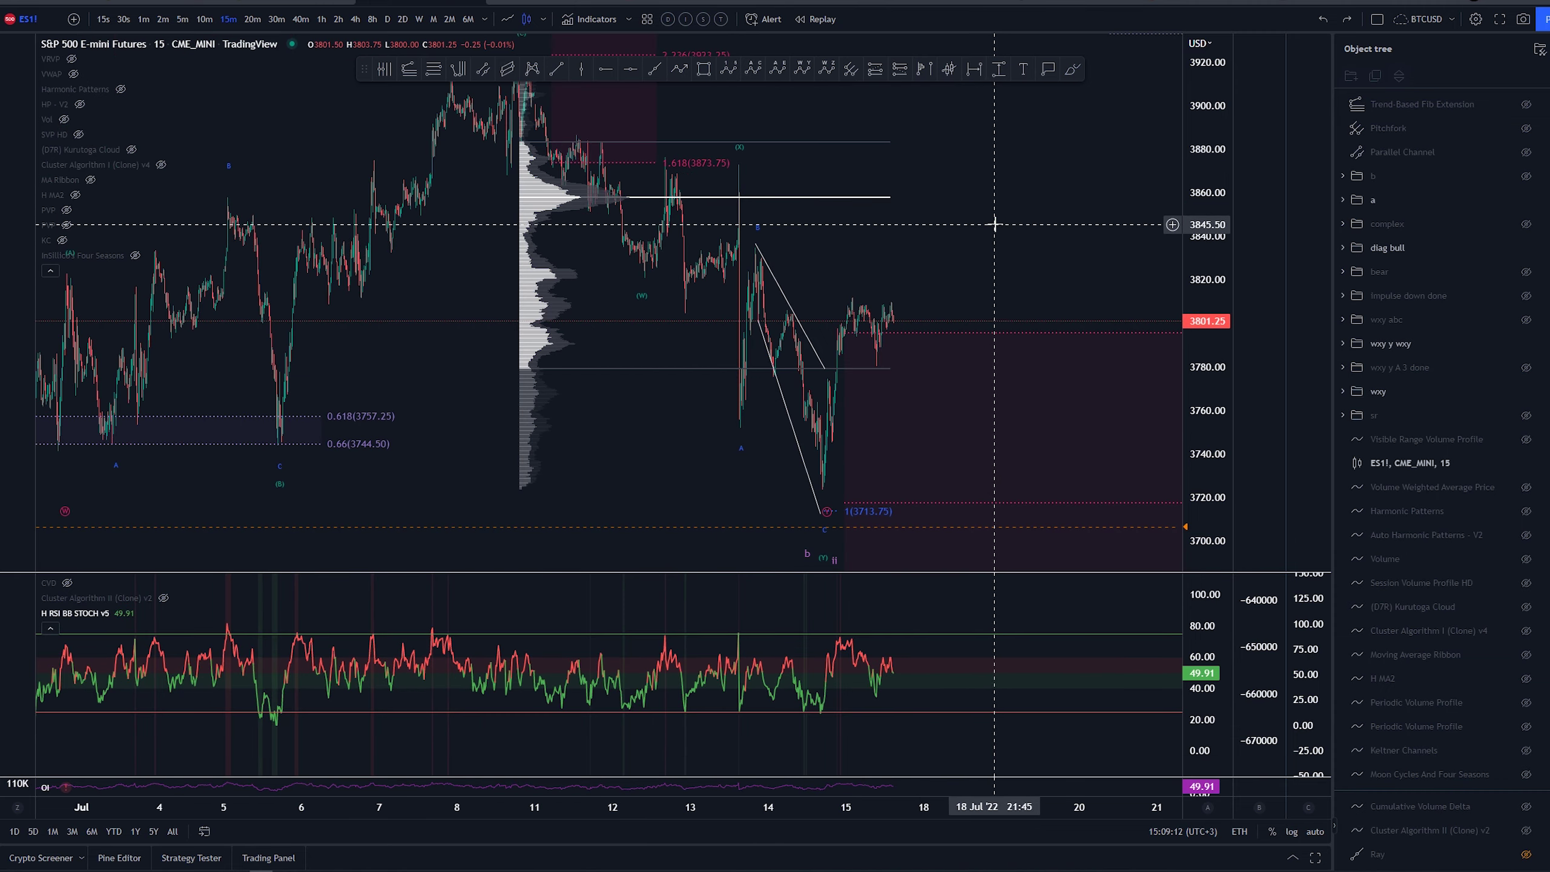
pyautogui.scroll(4, 1031, 234)
pyautogui.click(409, 69)
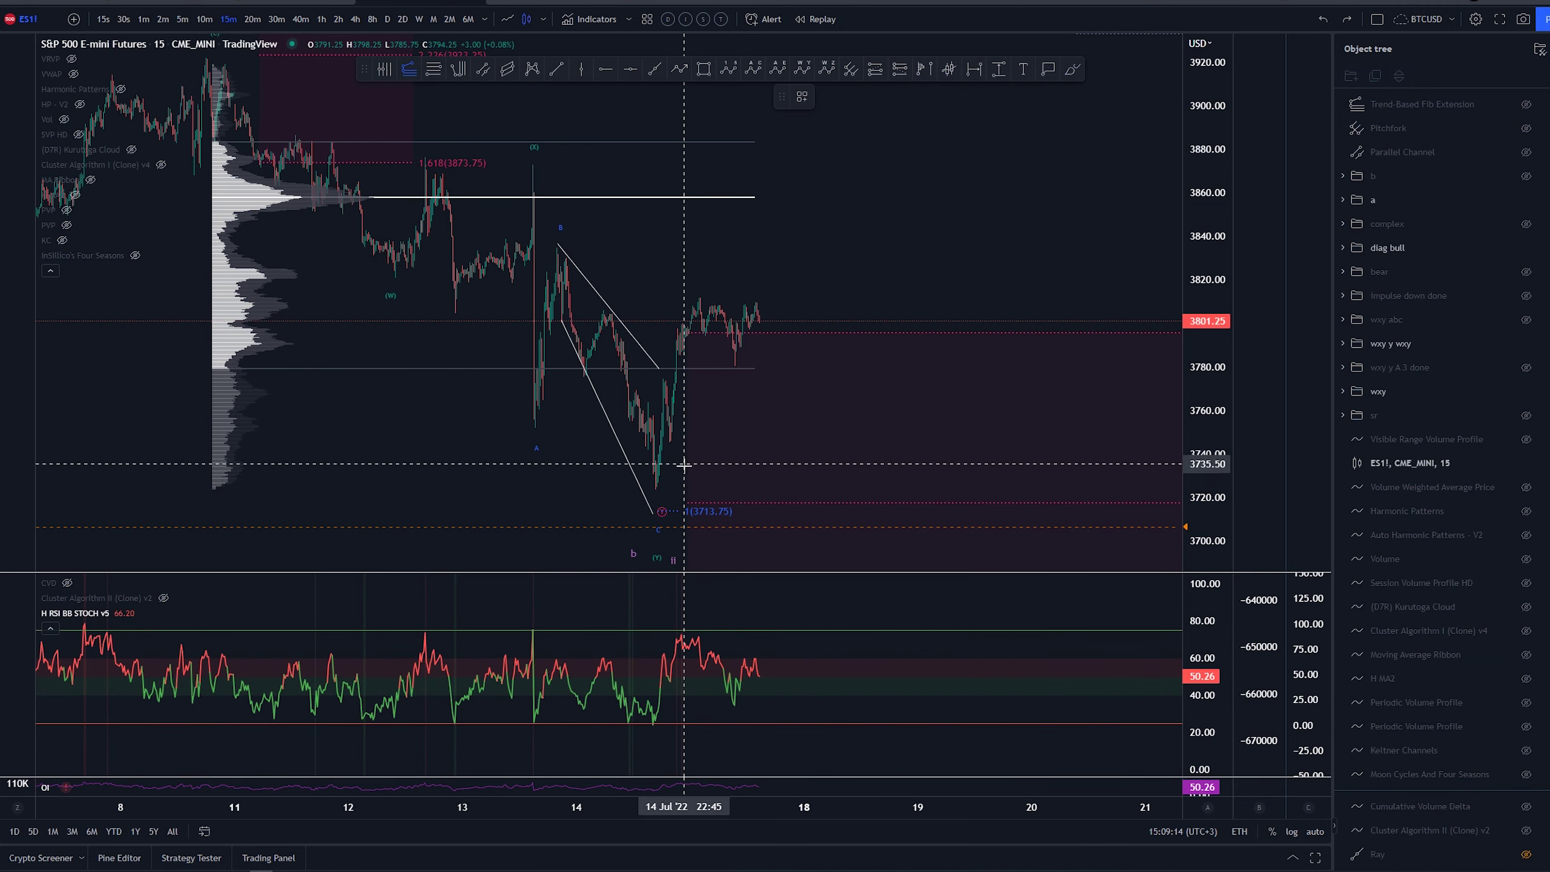
pyautogui.click(683, 489)
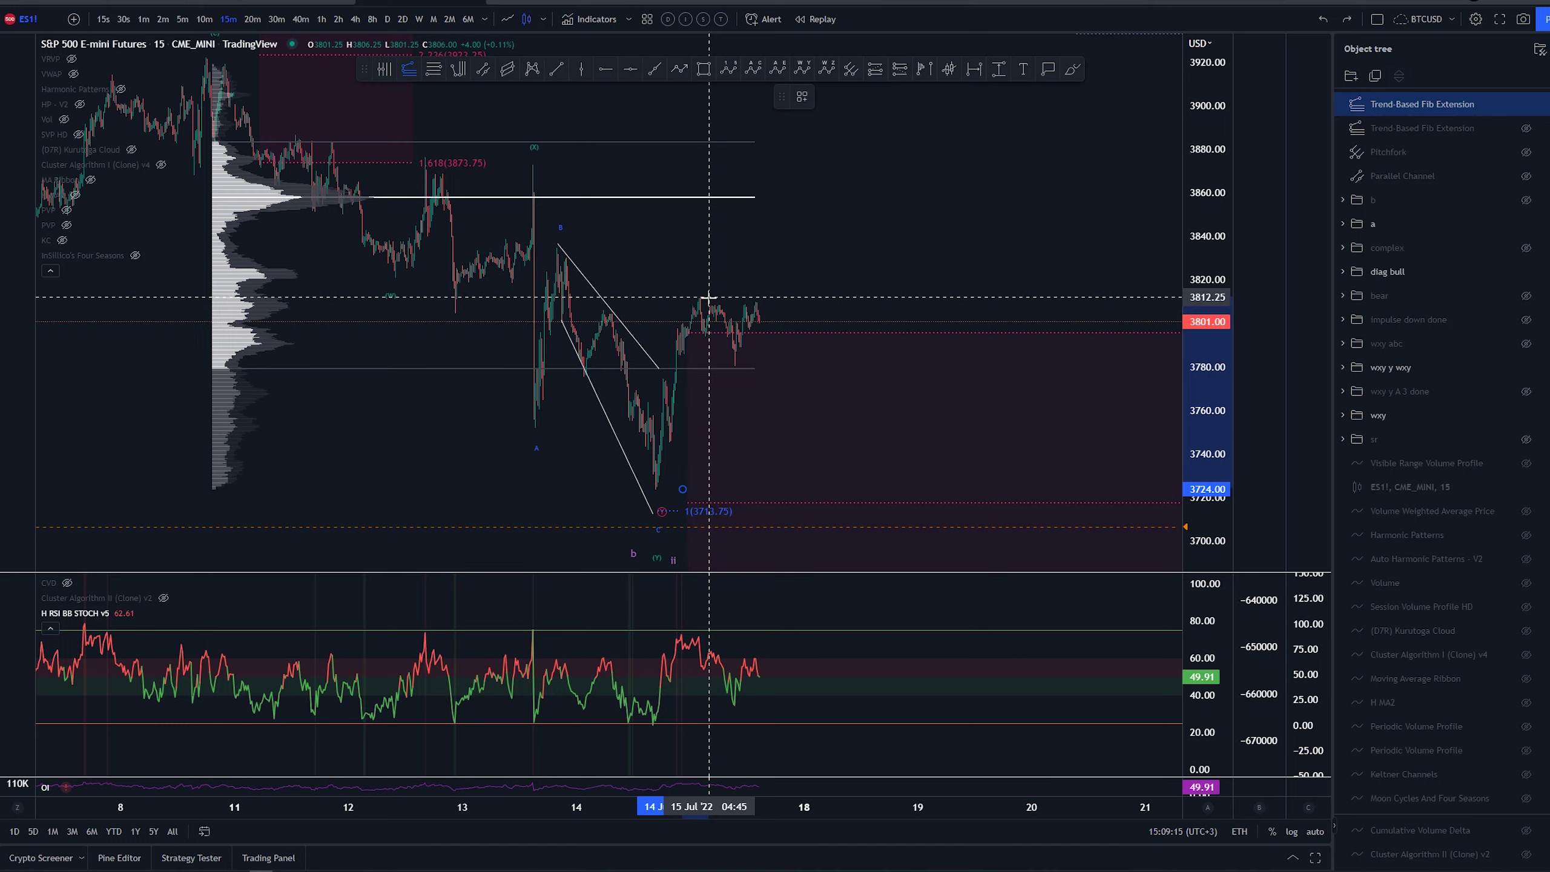
pyautogui.click(849, 365)
pyautogui.scroll(-2, 1000, 245)
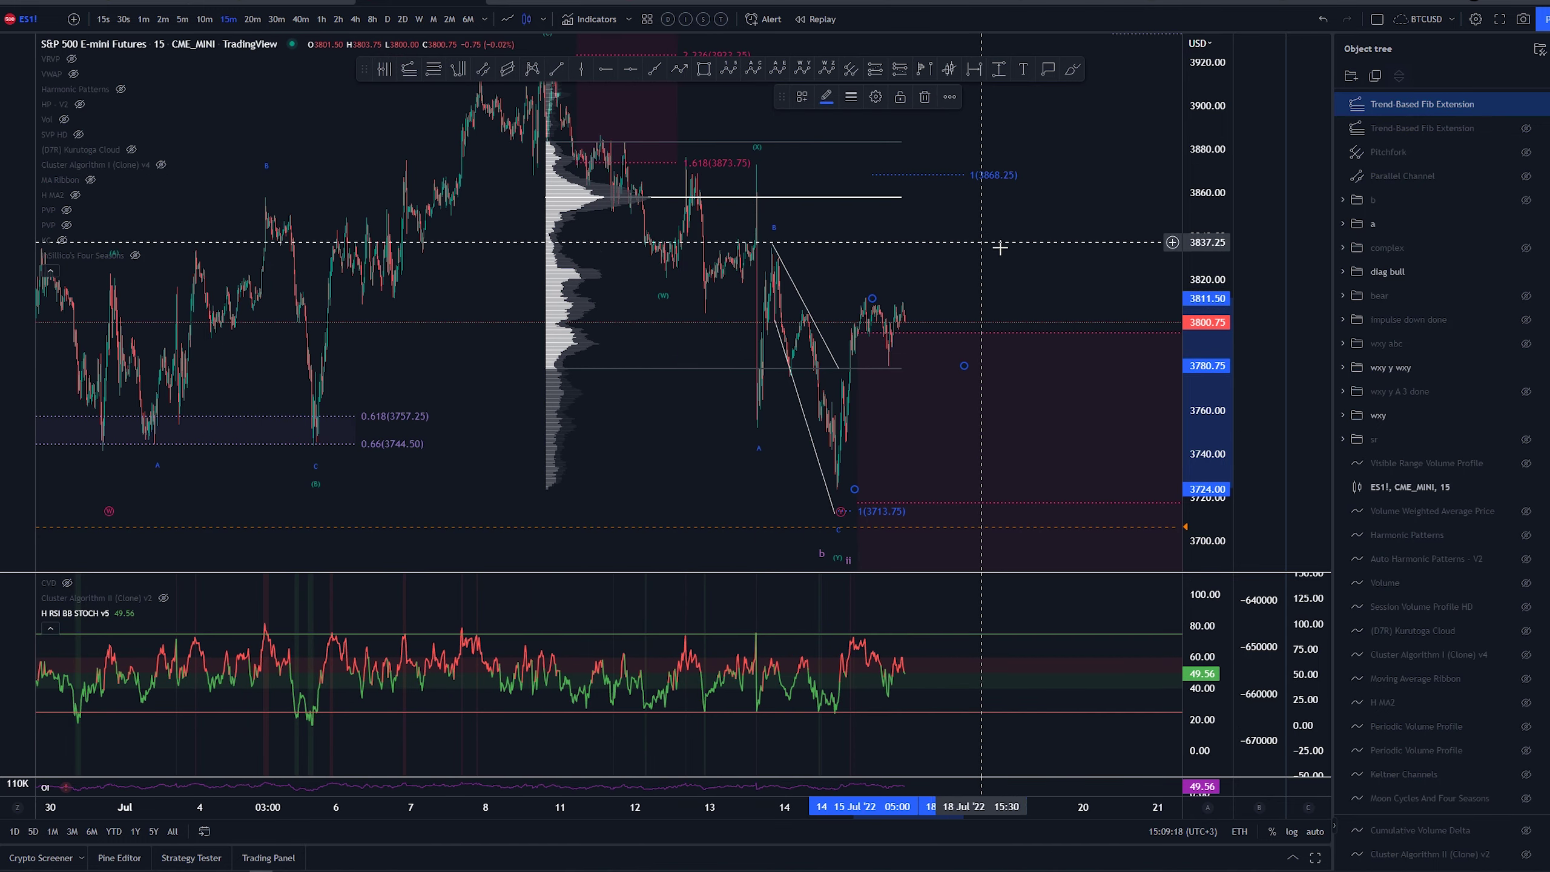
pyautogui.moveTo(1099, 270); pyautogui.dragTo(867, 310)
pyautogui.scroll(2, 720, 299)
pyautogui.moveTo(706, 298); pyautogui.dragTo(824, 287)
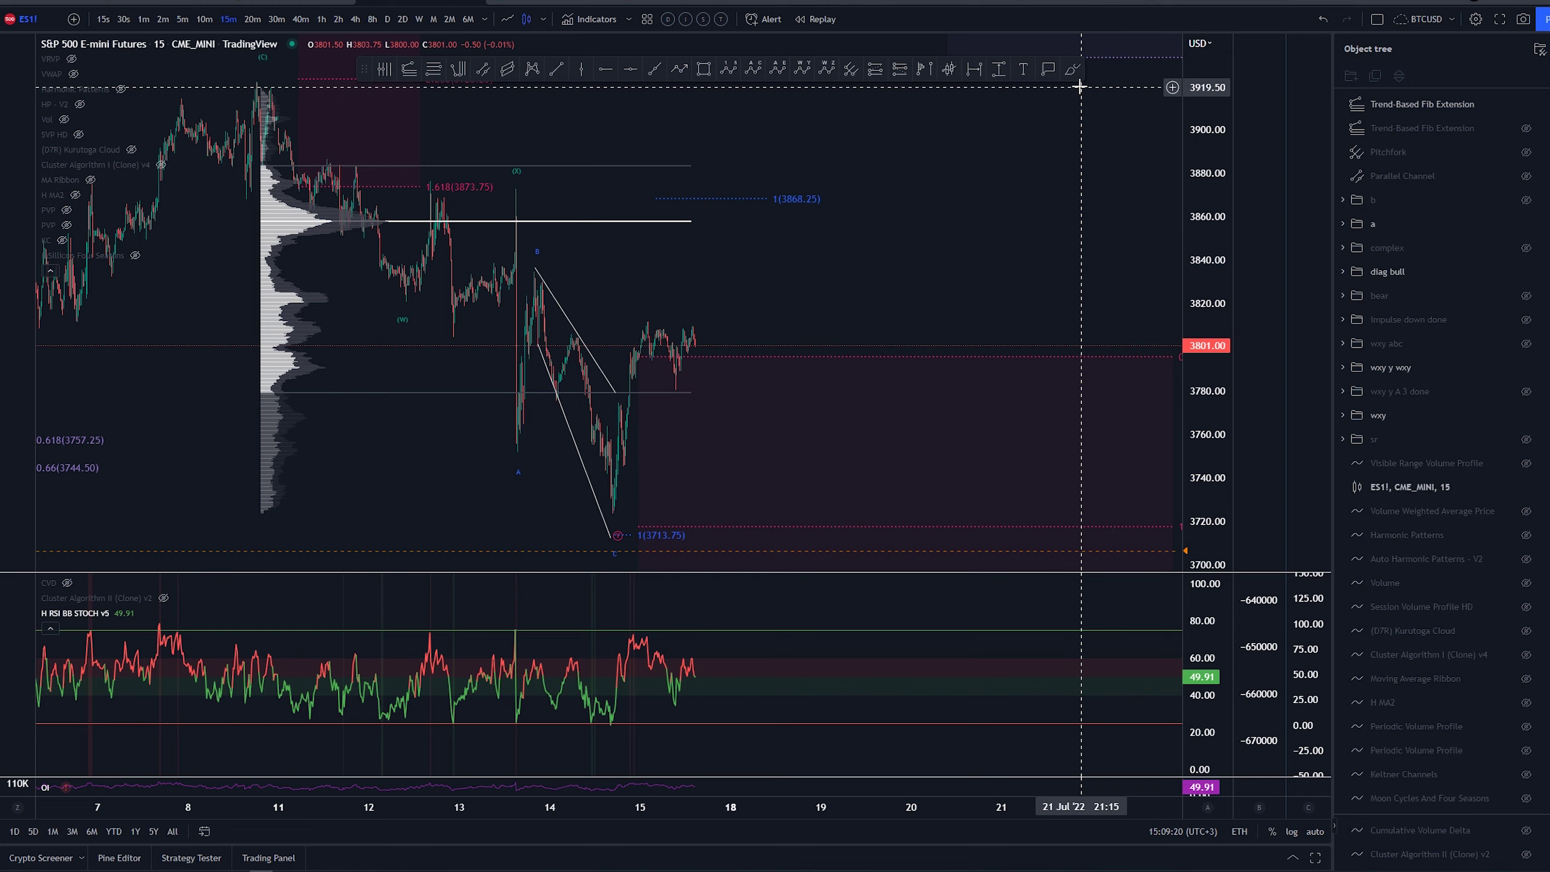
# Brush the pullback from the 15 July high, retrace it with a second attempt, and undo the strokes.
pyautogui.click(1072, 69)
pyautogui.moveTo(647, 317)
pyautogui.mouseDown()
pyautogui.moveTo(666, 328)
pyautogui.moveTo(675, 395)
pyautogui.mouseUp()
pyautogui.hotkey('ctrl', 'z')
pyautogui.hotkey('ctrl', 'z')
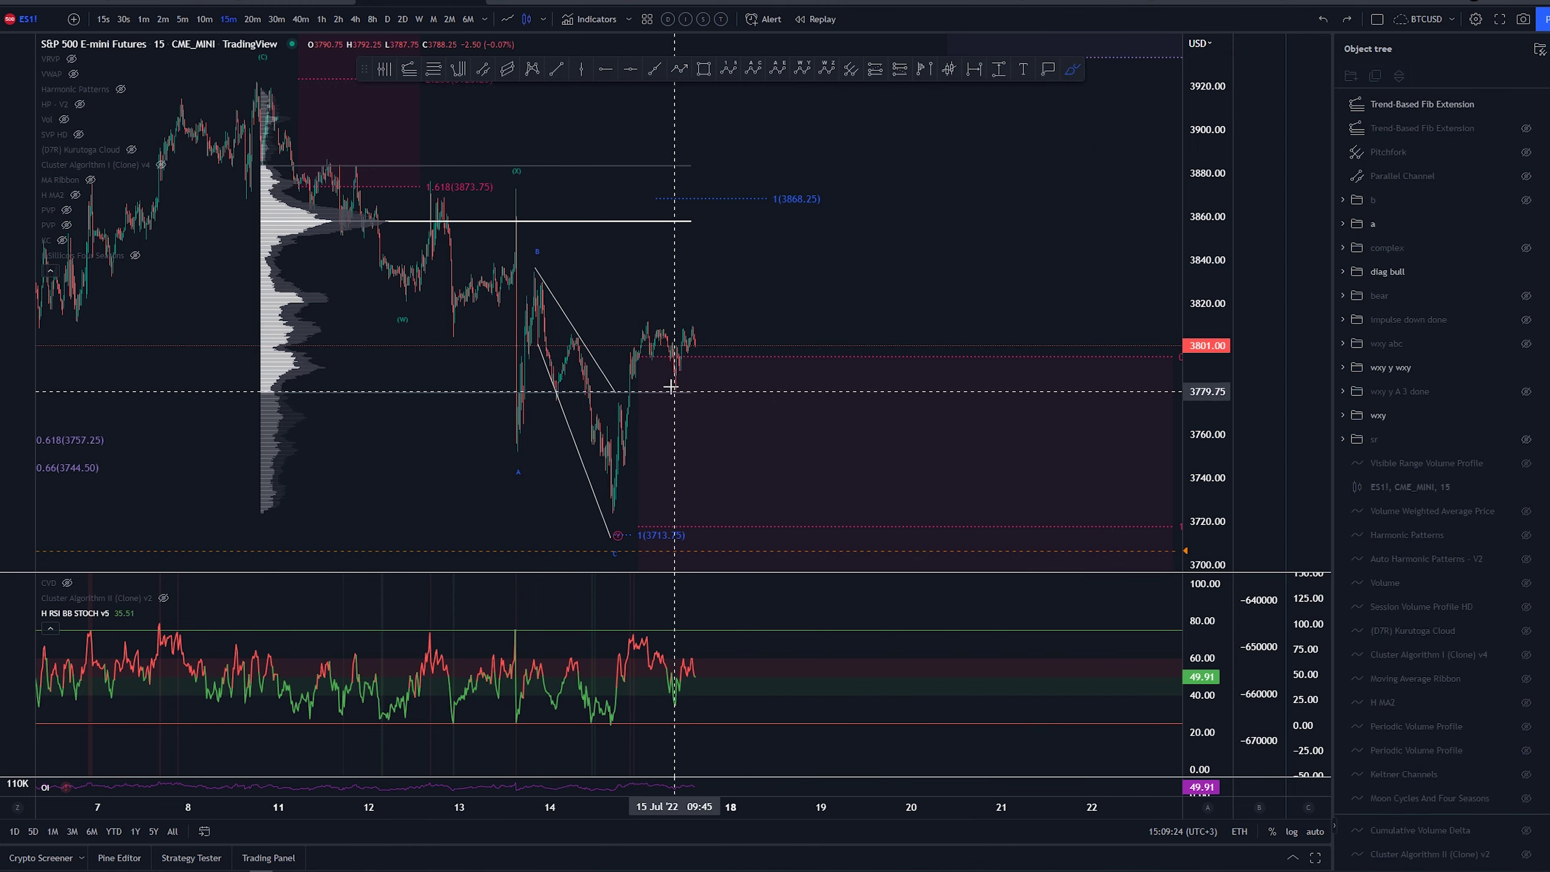
pyautogui.moveTo(647, 318); pyautogui.dragTo(690, 333)
pyautogui.hotkey('ctrl', 'z')
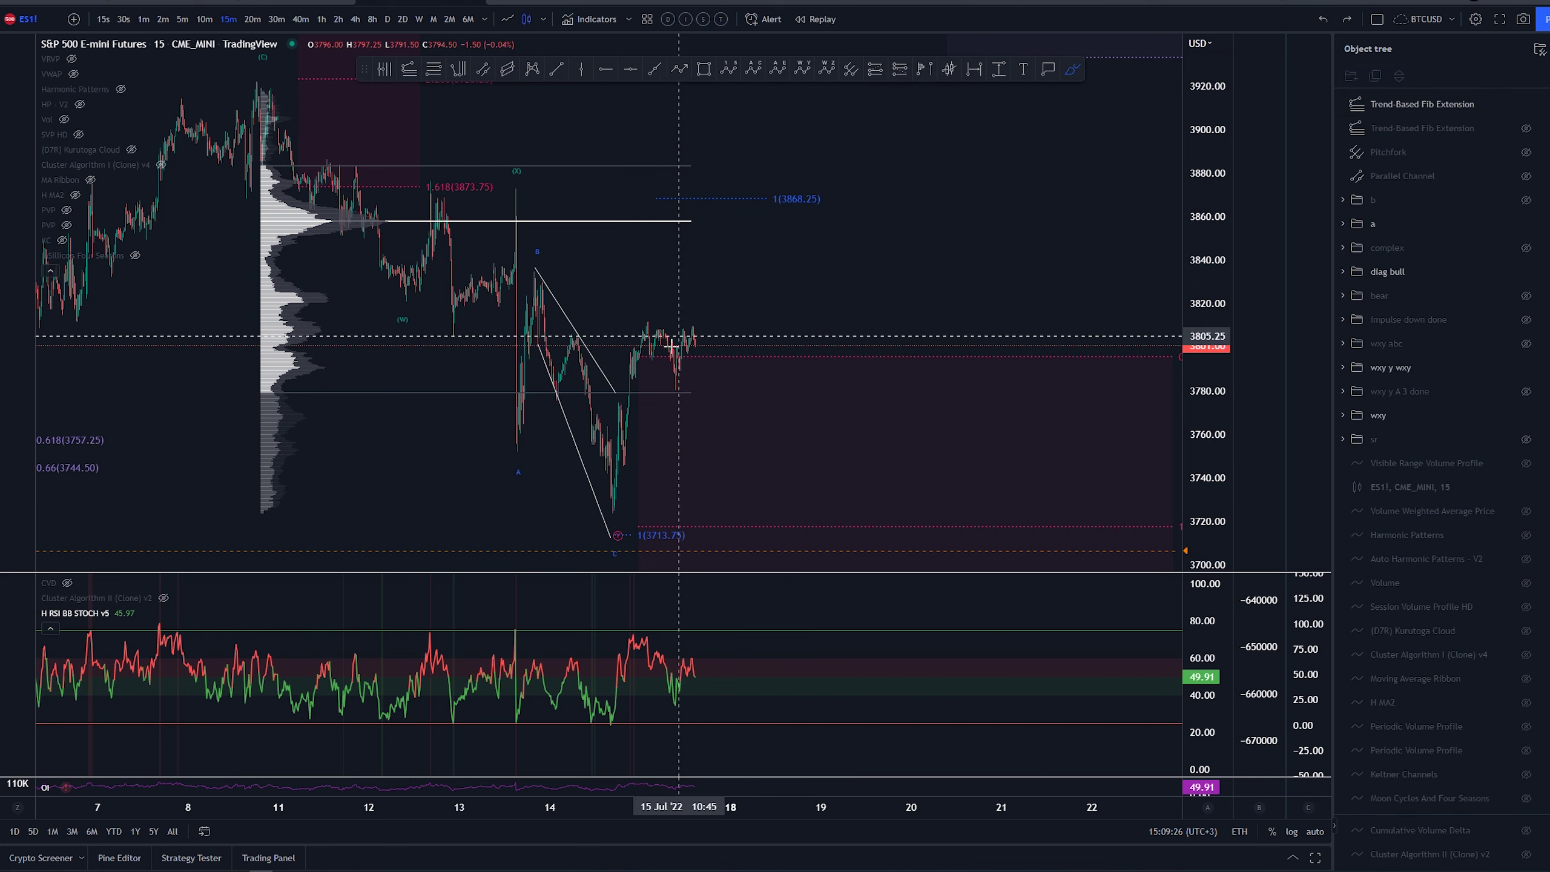
# Replace the sketched path from the 15 July pullback low with a brushed down-up-down correction from the 15 July high to about 3780.
pyautogui.moveTo(674, 389); pyautogui.dragTo(692, 352)
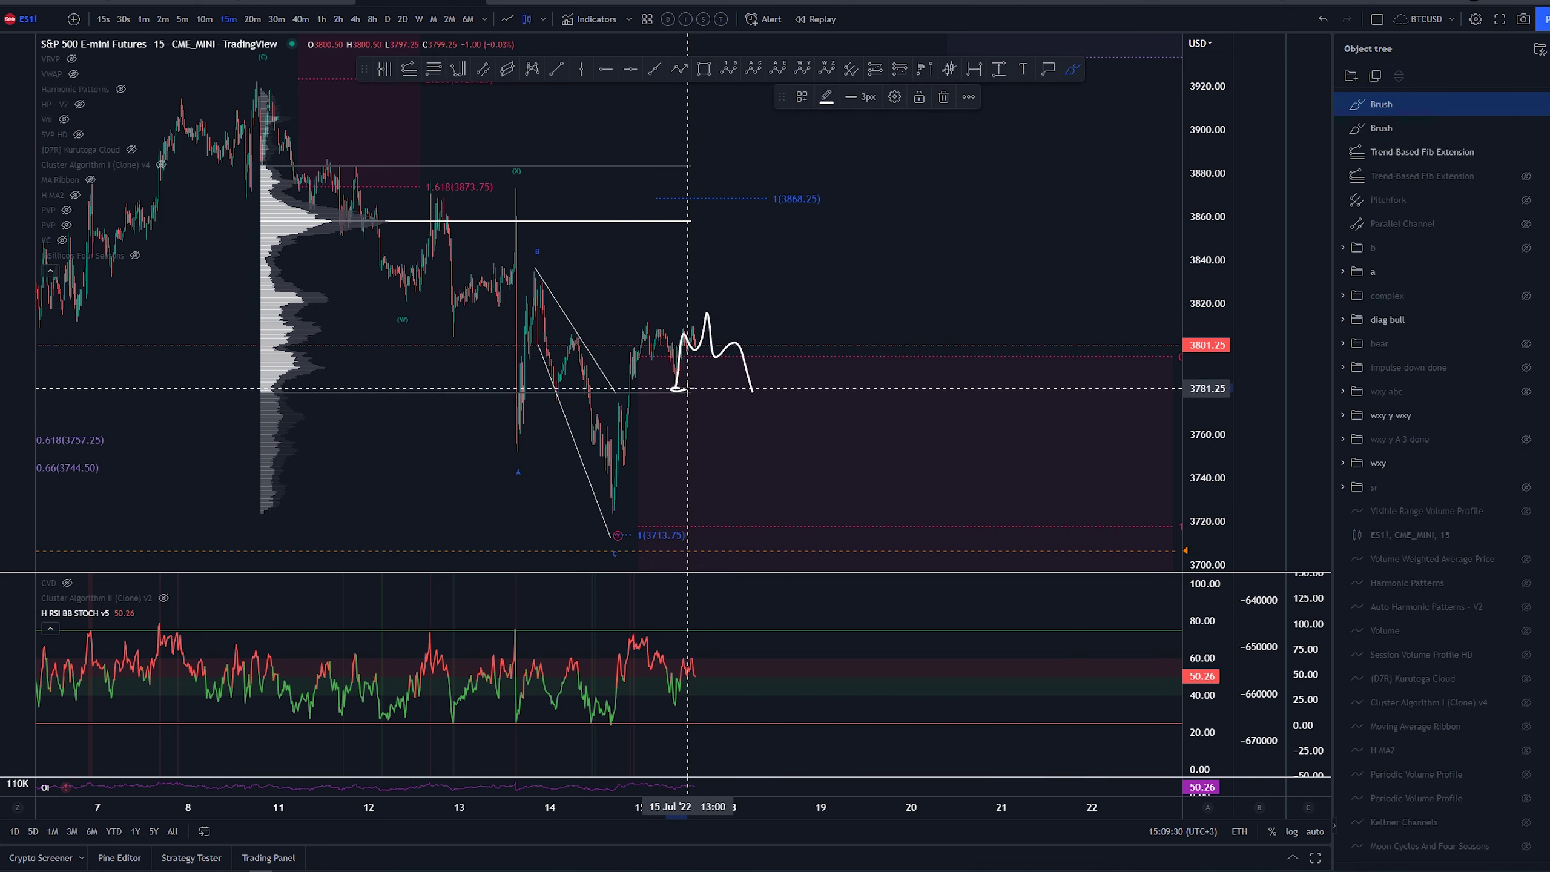
pyautogui.hotkey('ctrl', 'z')
pyautogui.moveTo(645, 325)
pyautogui.mouseDown()
pyautogui.moveTo(681, 378)
pyautogui.moveTo(708, 349)
pyautogui.moveTo(730, 394)
pyautogui.mouseUp()
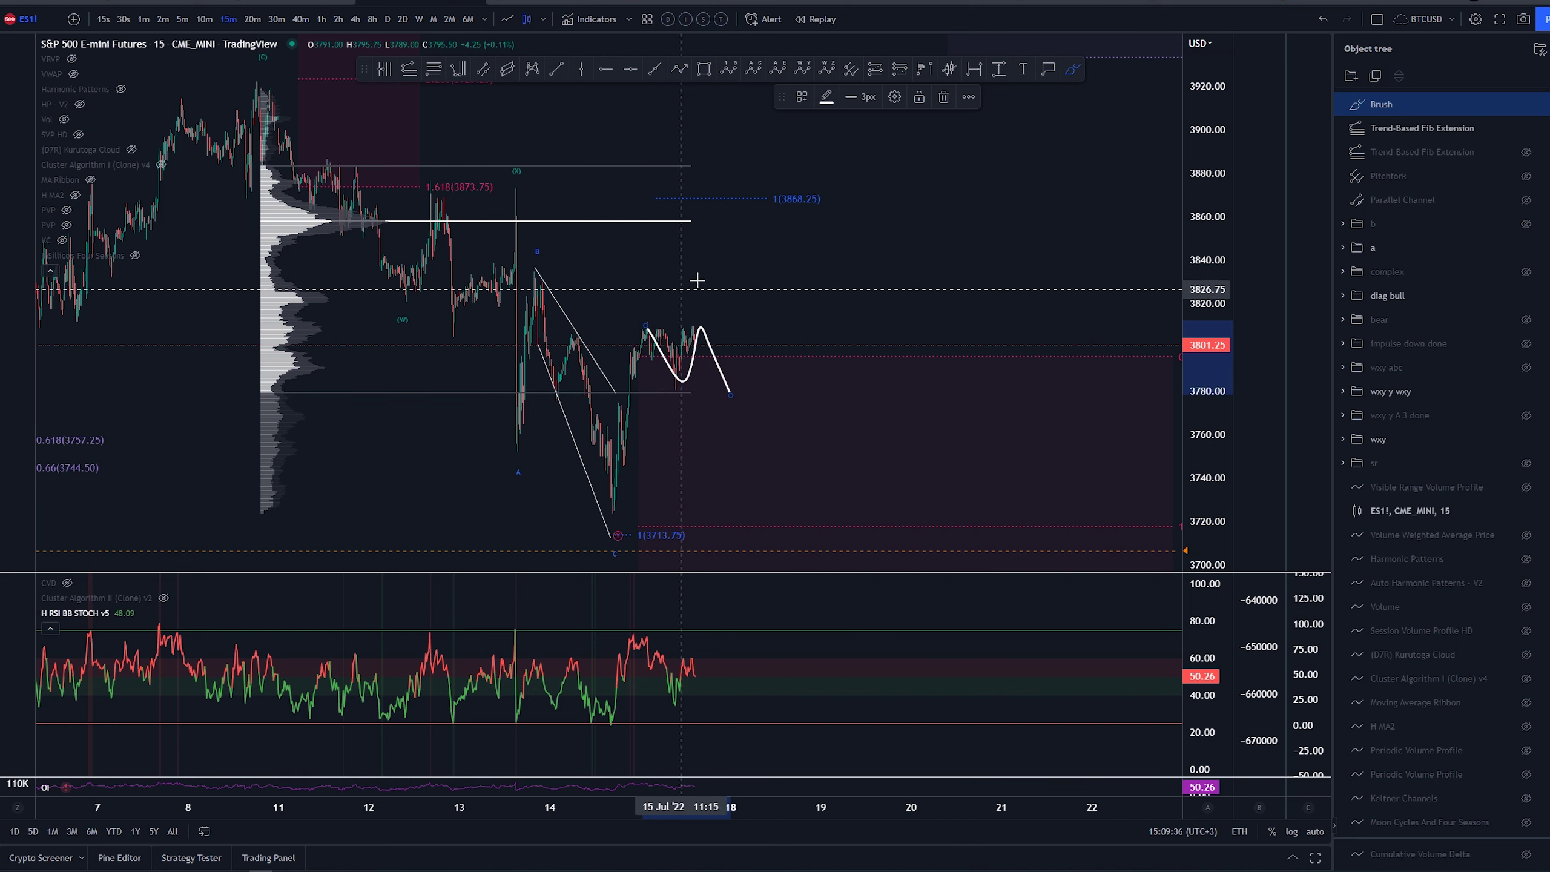
# Lower the third point of the trend-based Fib extension until its 1 level sits at 3858.00.
pyautogui.click(755, 205)
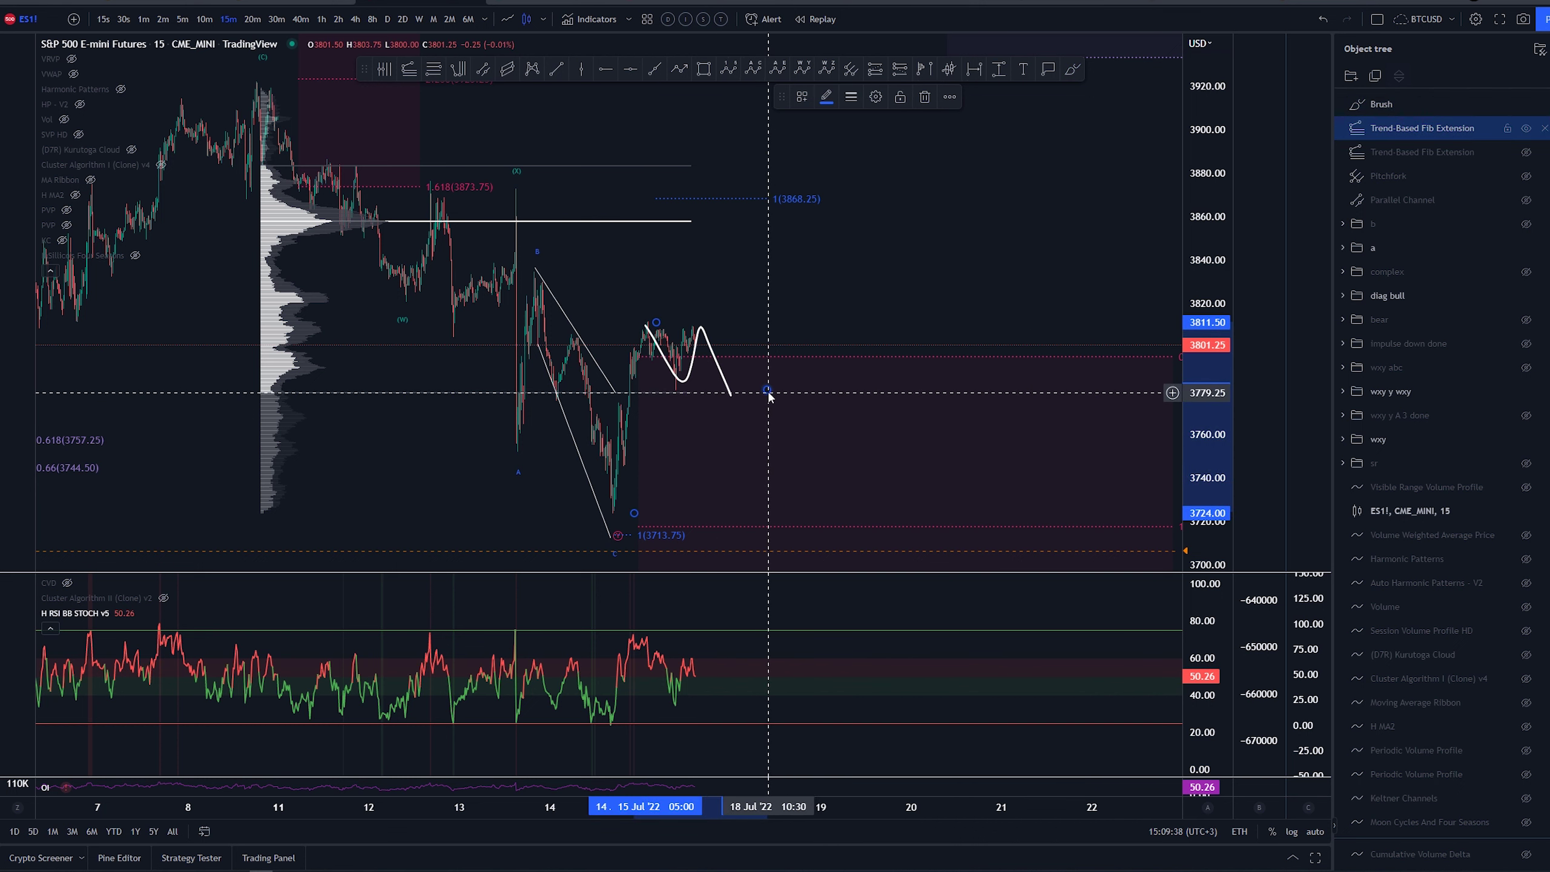
pyautogui.moveTo(768, 393); pyautogui.dragTo(779, 415)
pyautogui.click(831, 292)
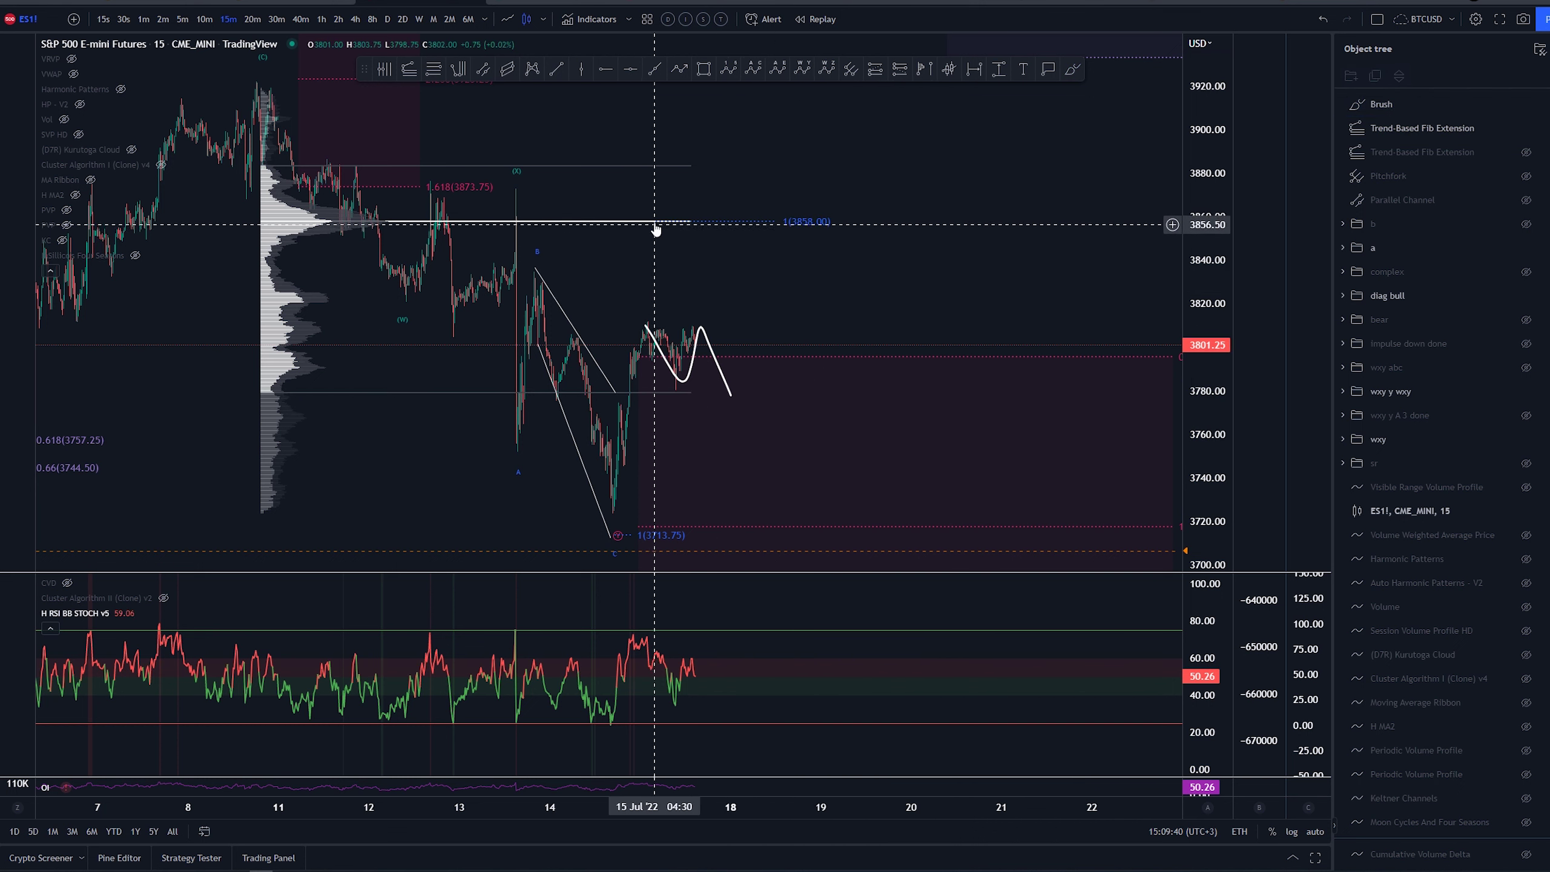
# Delete the brushed correction that starts at the 15 July high.
pyautogui.scroll(-3, 794, 263)
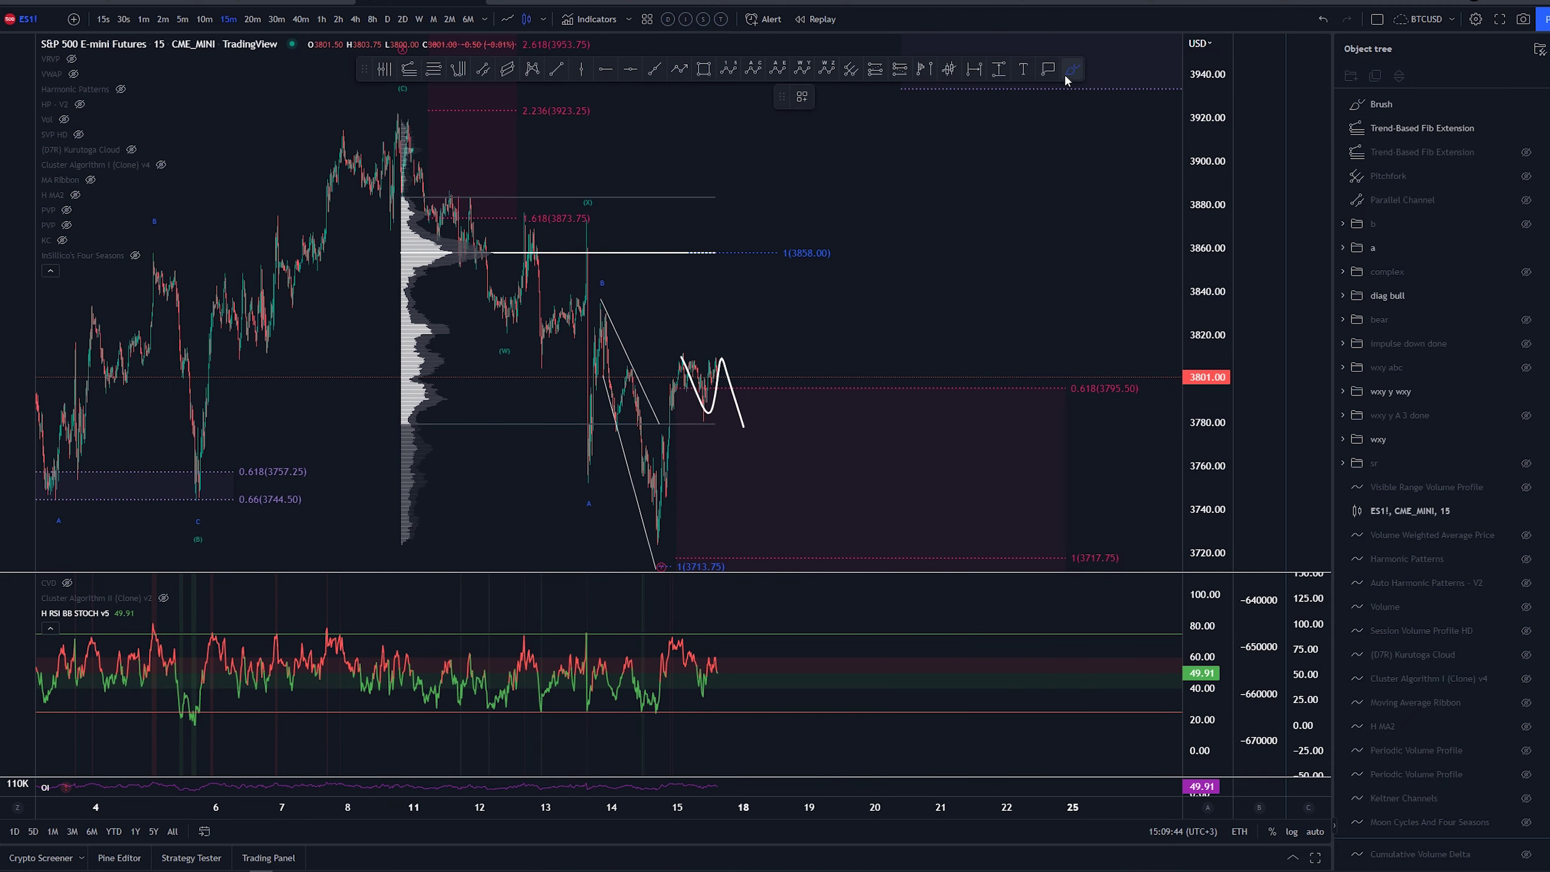
pyautogui.click(729, 373)
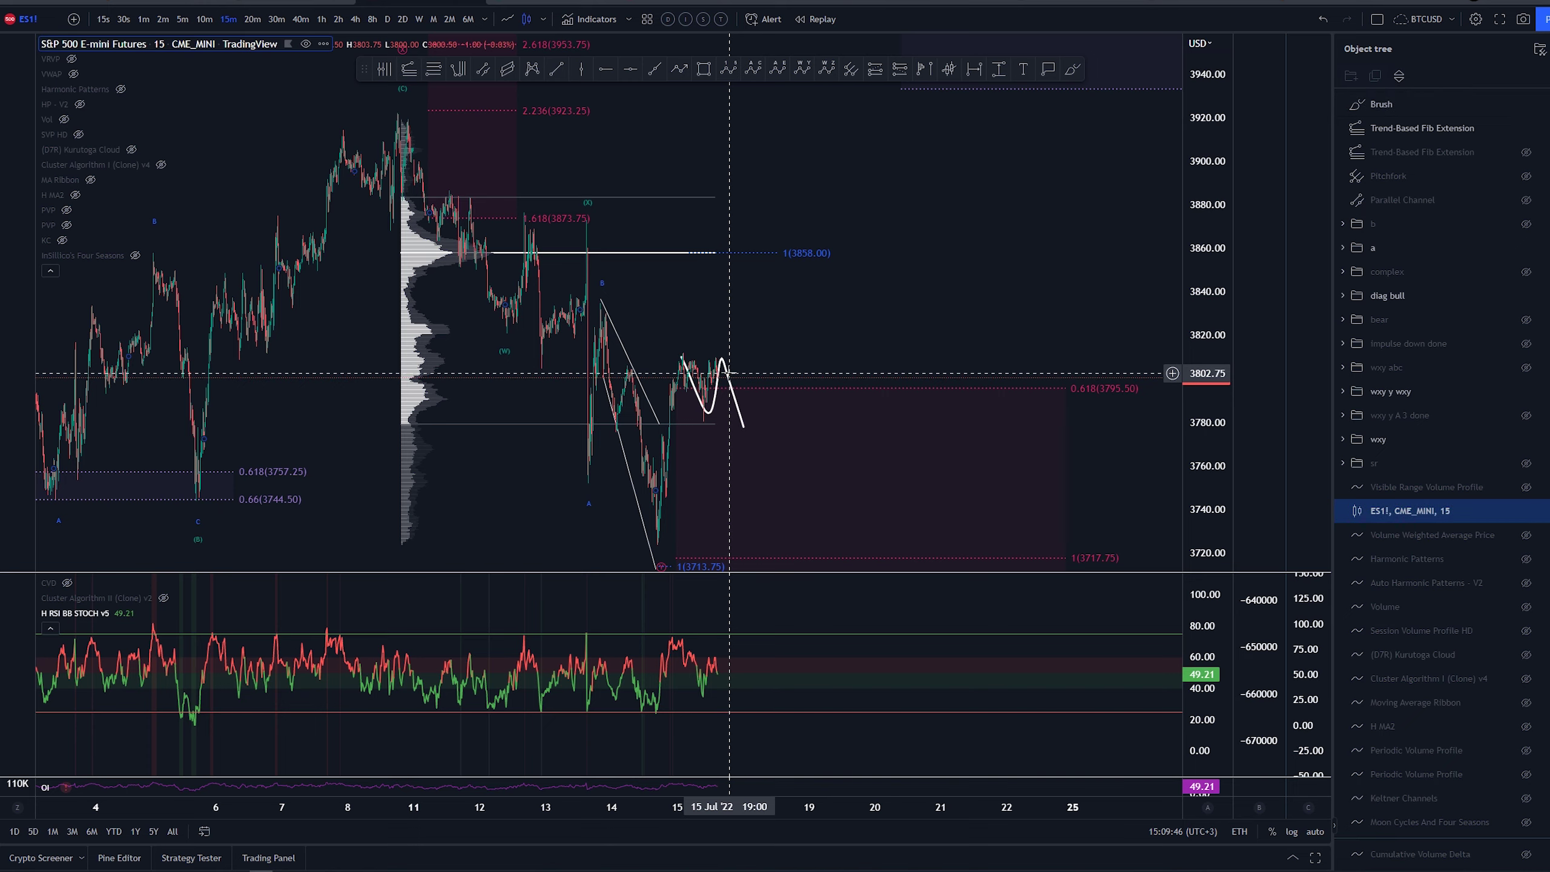
pyautogui.click(729, 373)
pyautogui.press('Delete')
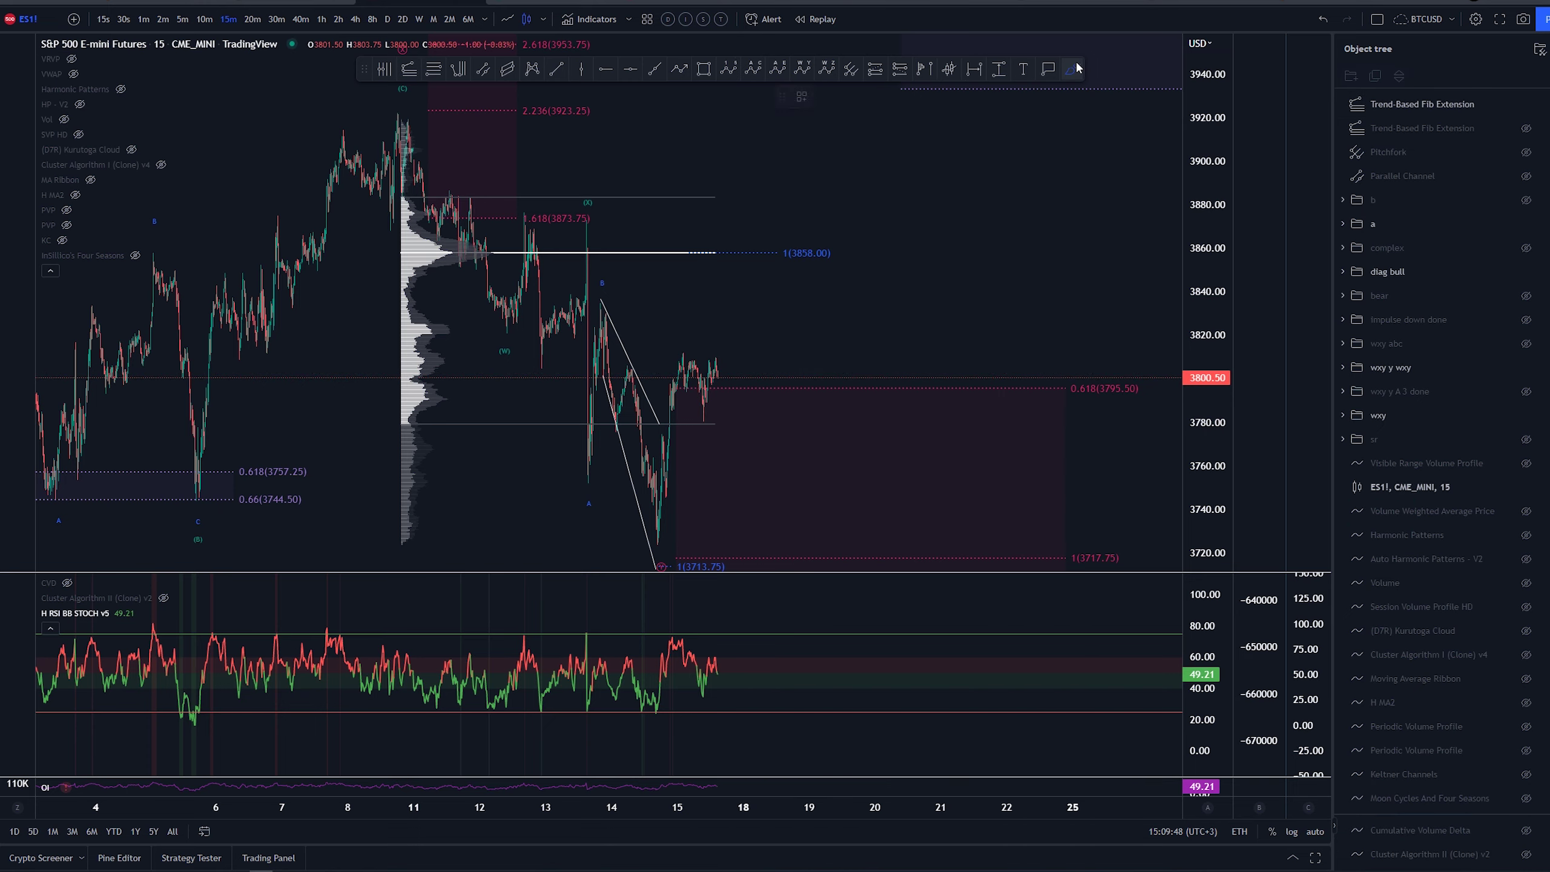
# Examine the wider wave count from the mid-June low to the 14 July low along with the projected Fib target zones.
pyautogui.scroll(1, 800, 367)
pyautogui.press('Escape')
pyautogui.moveTo(842, 311); pyautogui.dragTo(974, 235)
pyautogui.scroll(-3, 975, 234)
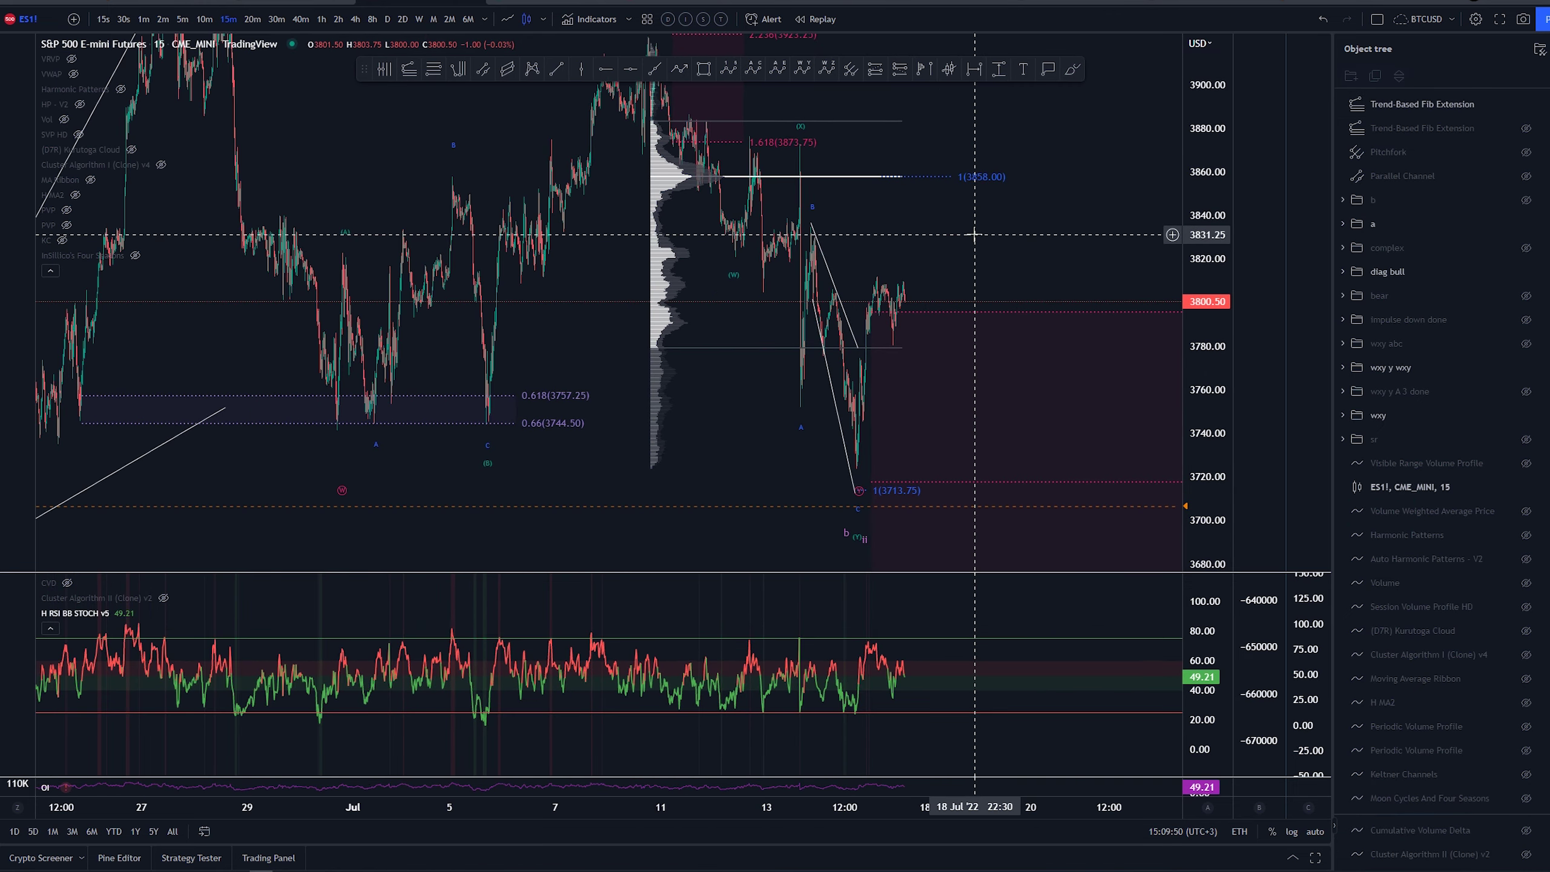
pyautogui.scroll(-1, 976, 234)
pyautogui.moveTo(1204, 179); pyautogui.dragTo(1032, 489)
pyautogui.moveTo(822, 416); pyautogui.dragTo(531, 463)
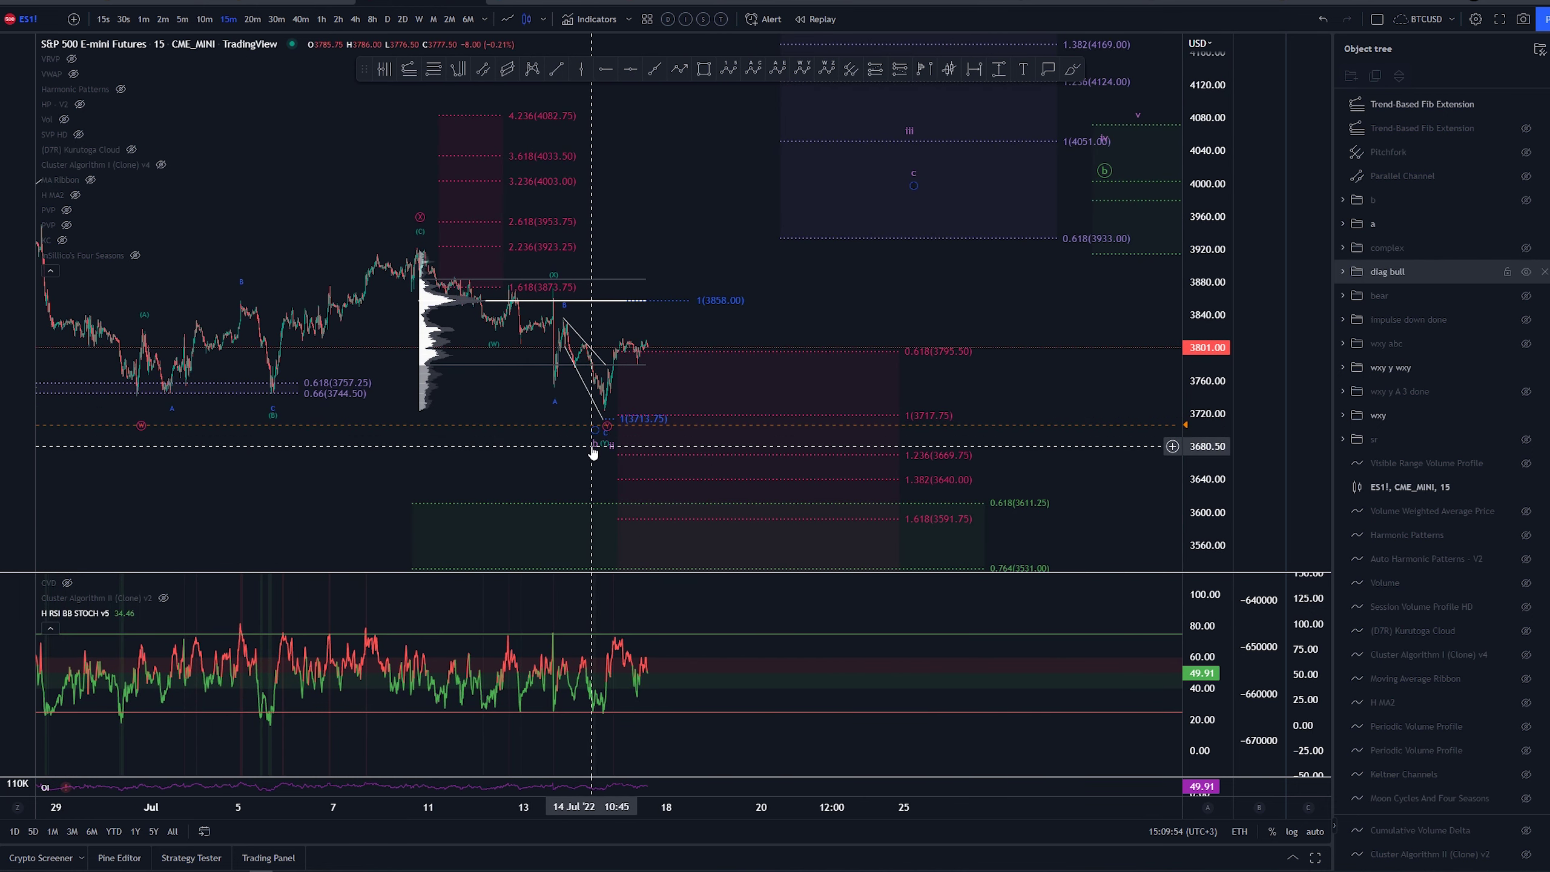
pyautogui.click(613, 451)
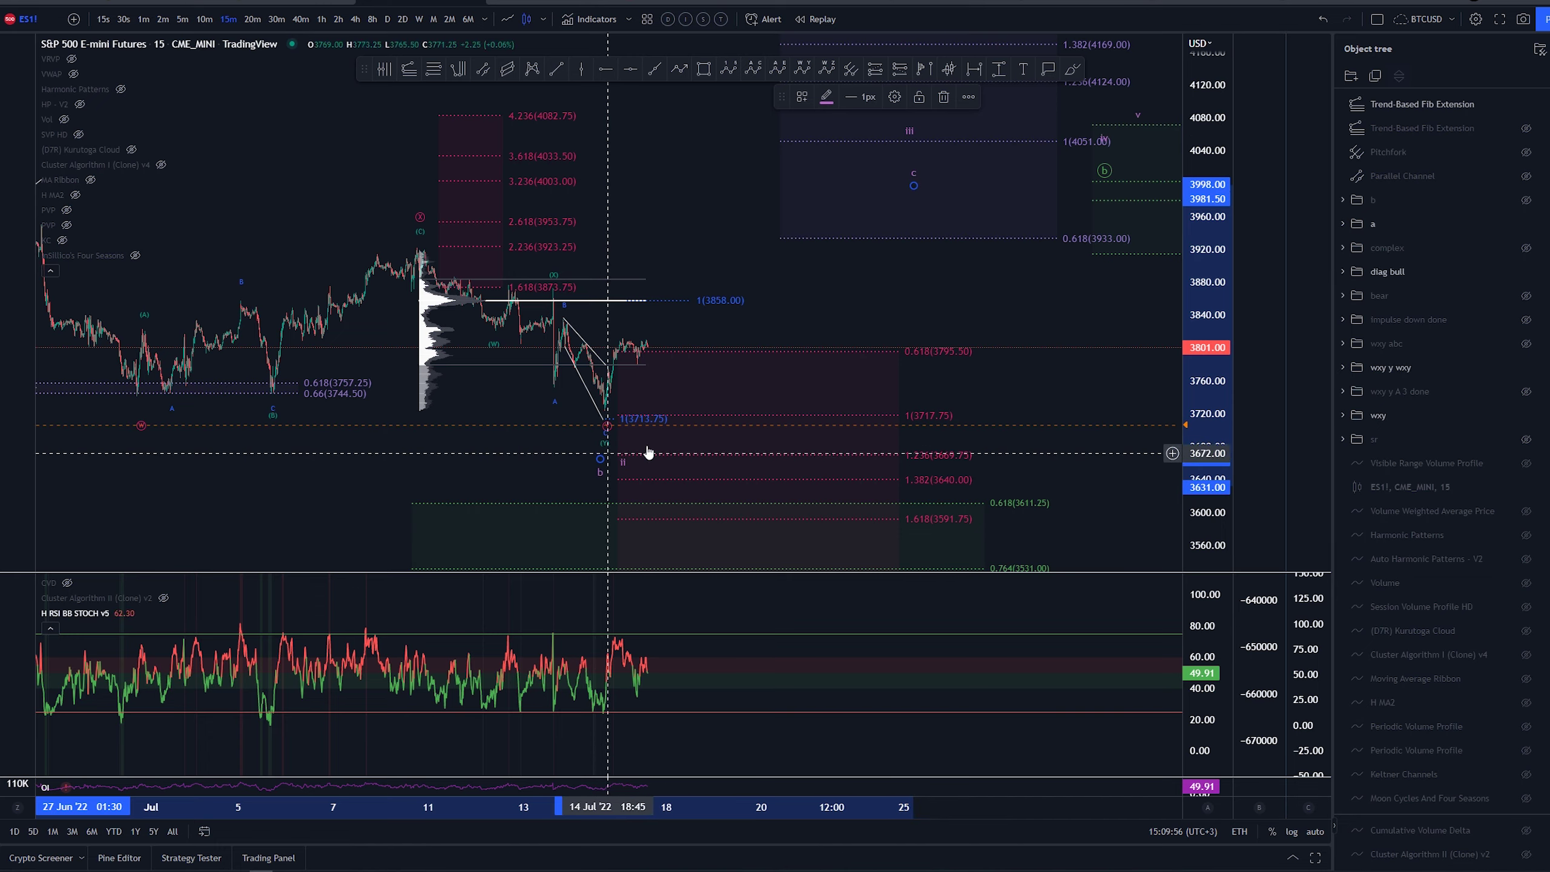
pyautogui.scroll(-2, 977, 257)
pyautogui.scroll(-2, 971, 257)
pyautogui.moveTo(557, 181); pyautogui.dragTo(464, 183)
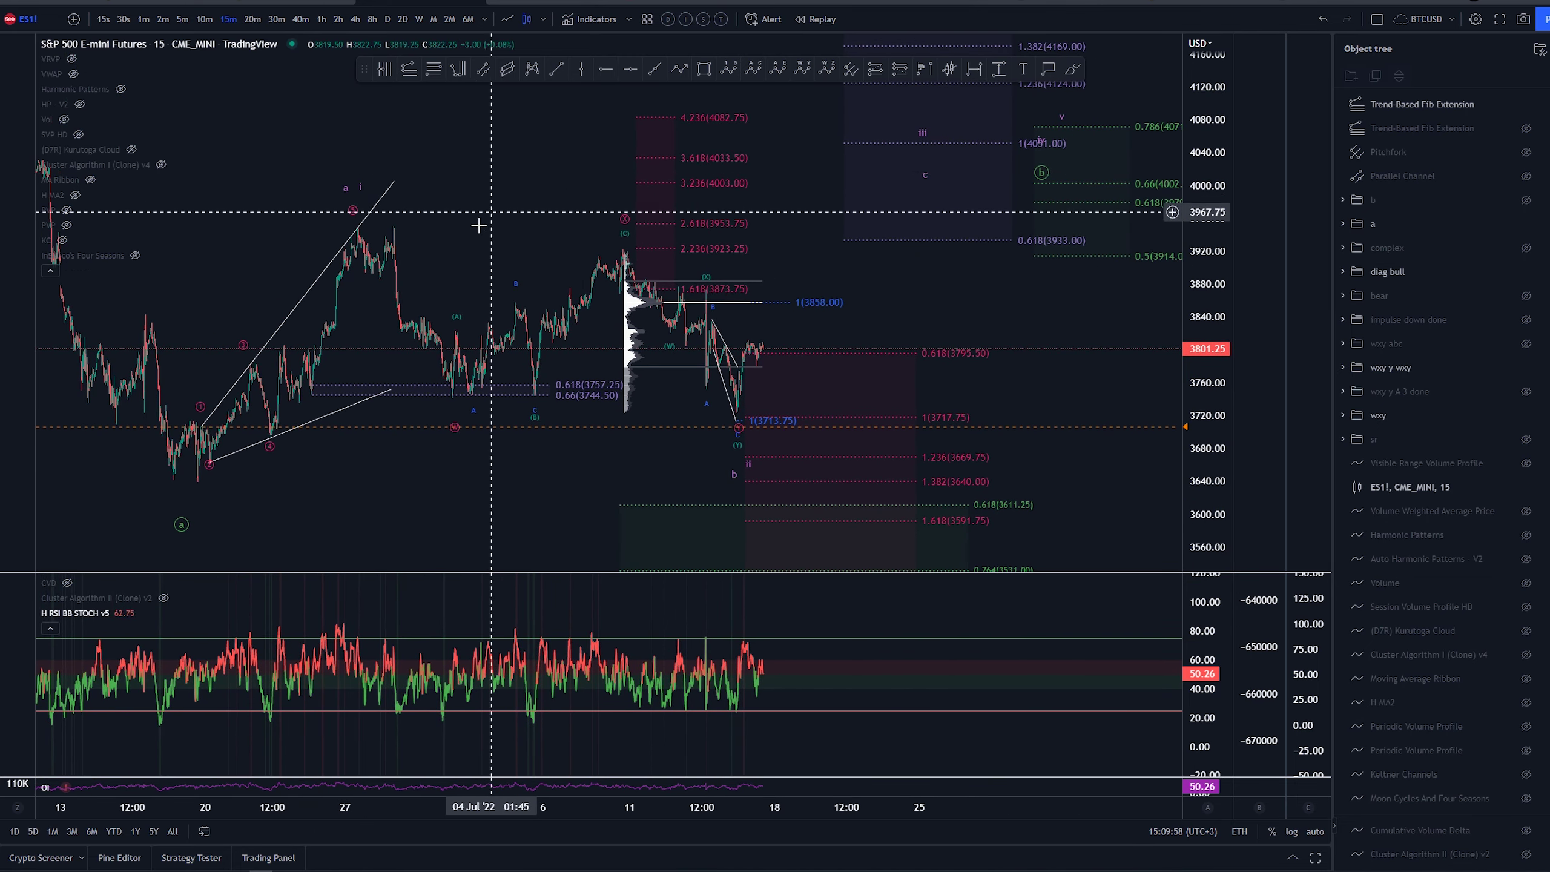
# Brush the down-up-down correction from the late-June high to the 14 July low and undo the drawing.
pyautogui.click(1077, 72)
pyautogui.moveTo(196, 469)
pyautogui.mouseDown()
pyautogui.moveTo(364, 228)
pyautogui.moveTo(491, 335)
pyautogui.moveTo(735, 410)
pyautogui.mouseUp()
pyautogui.hotkey('ctrl', 'z')
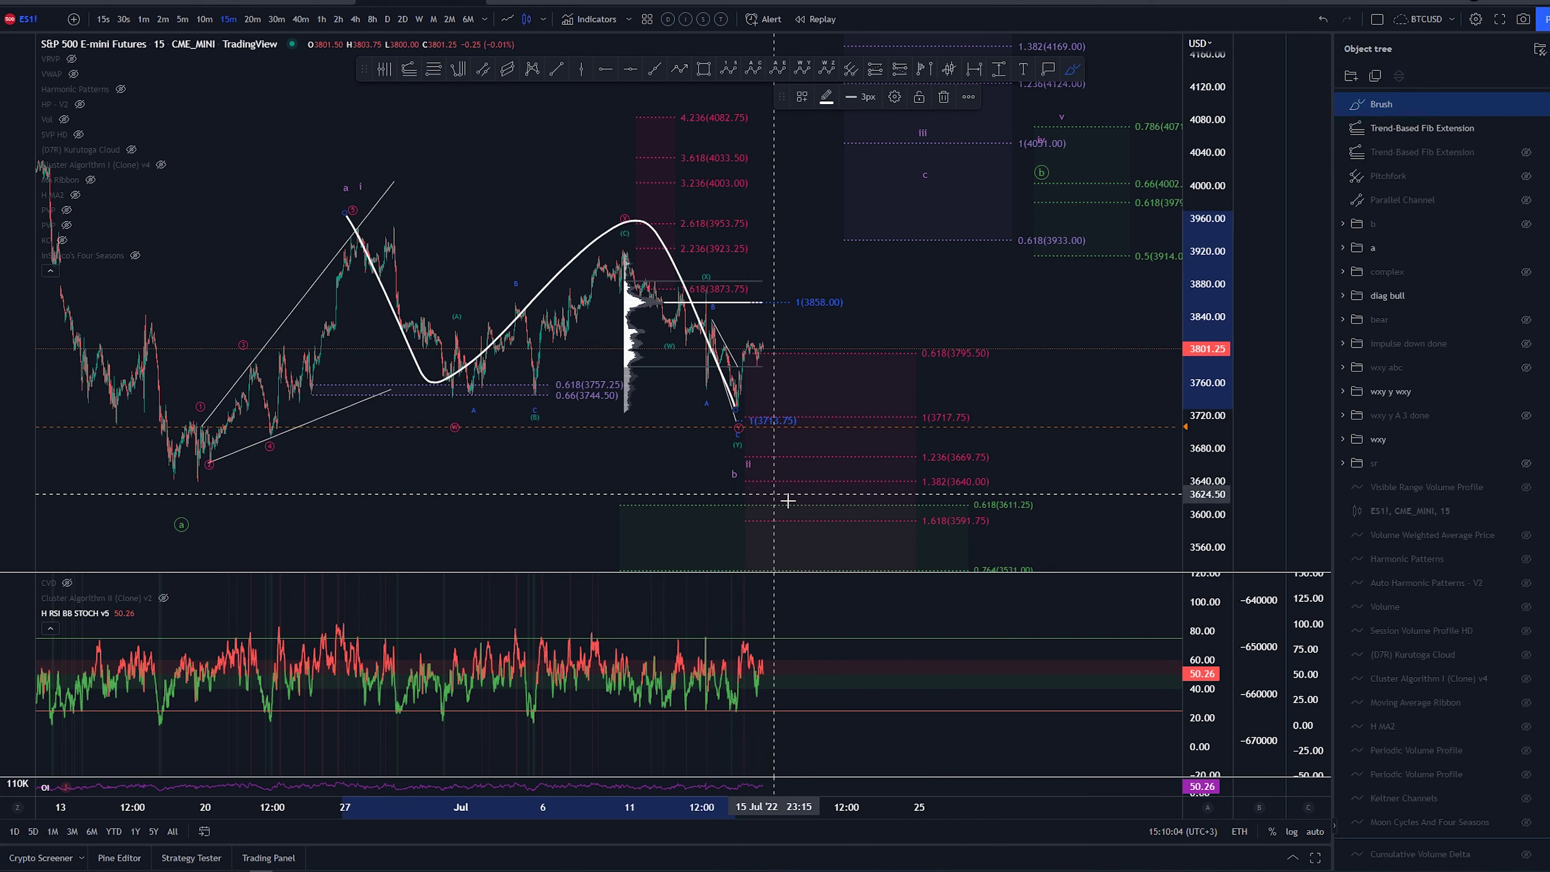
pyautogui.hotkey('ctrl', 'z')
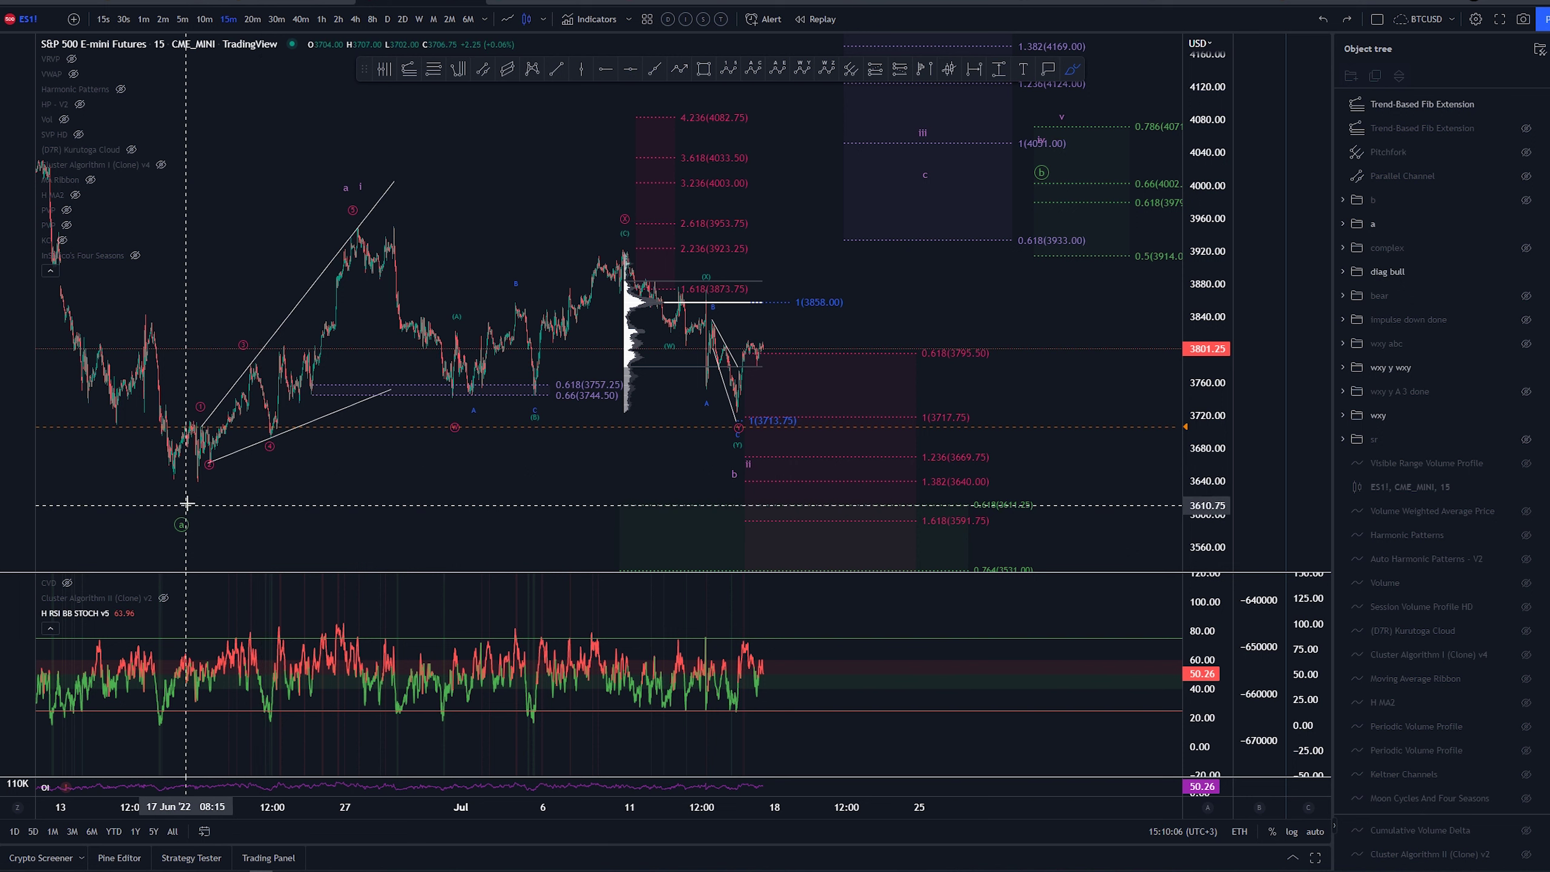
# Sketch the advance from the mid-June low and a rising path from the 14 July low to about 4000, undoing the strokes.
pyautogui.moveTo(188, 502)
pyautogui.mouseDown()
pyautogui.moveTo(384, 237)
pyautogui.moveTo(635, 310)
pyautogui.moveTo(740, 434)
pyautogui.moveTo(786, 379)
pyautogui.mouseUp()
pyautogui.hotkey('ctrl', 'z')
pyautogui.moveTo(824, 319); pyautogui.dragTo(907, 173)
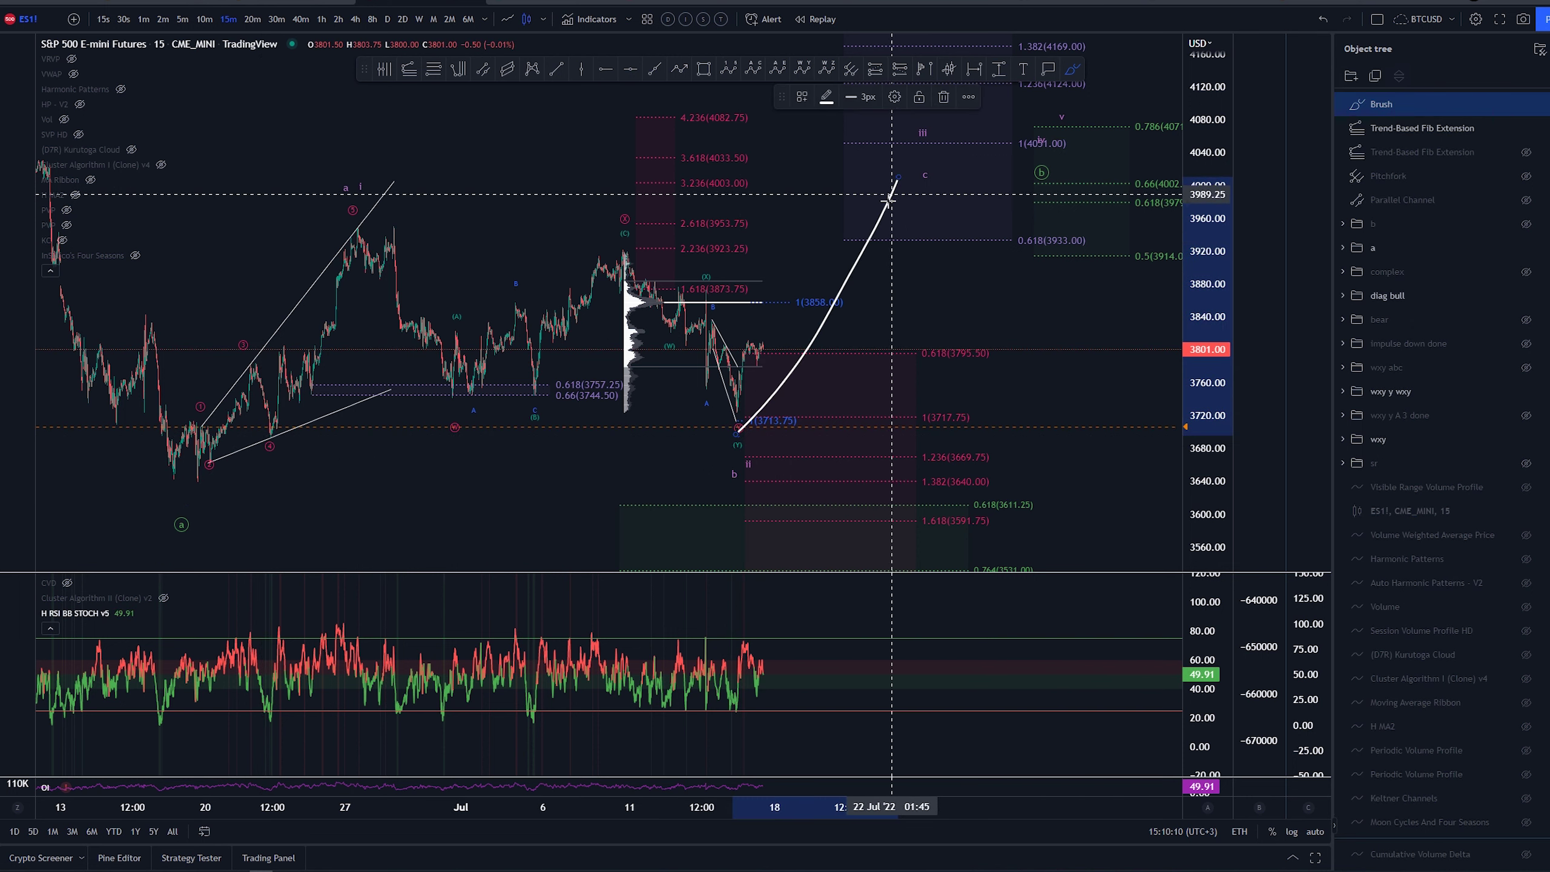
pyautogui.hotkey('ctrl', 'z')
# Brush the rebound from the 14 July low, undo the stroke, and leave the brush tool.
pyautogui.scroll(5, 737, 363)
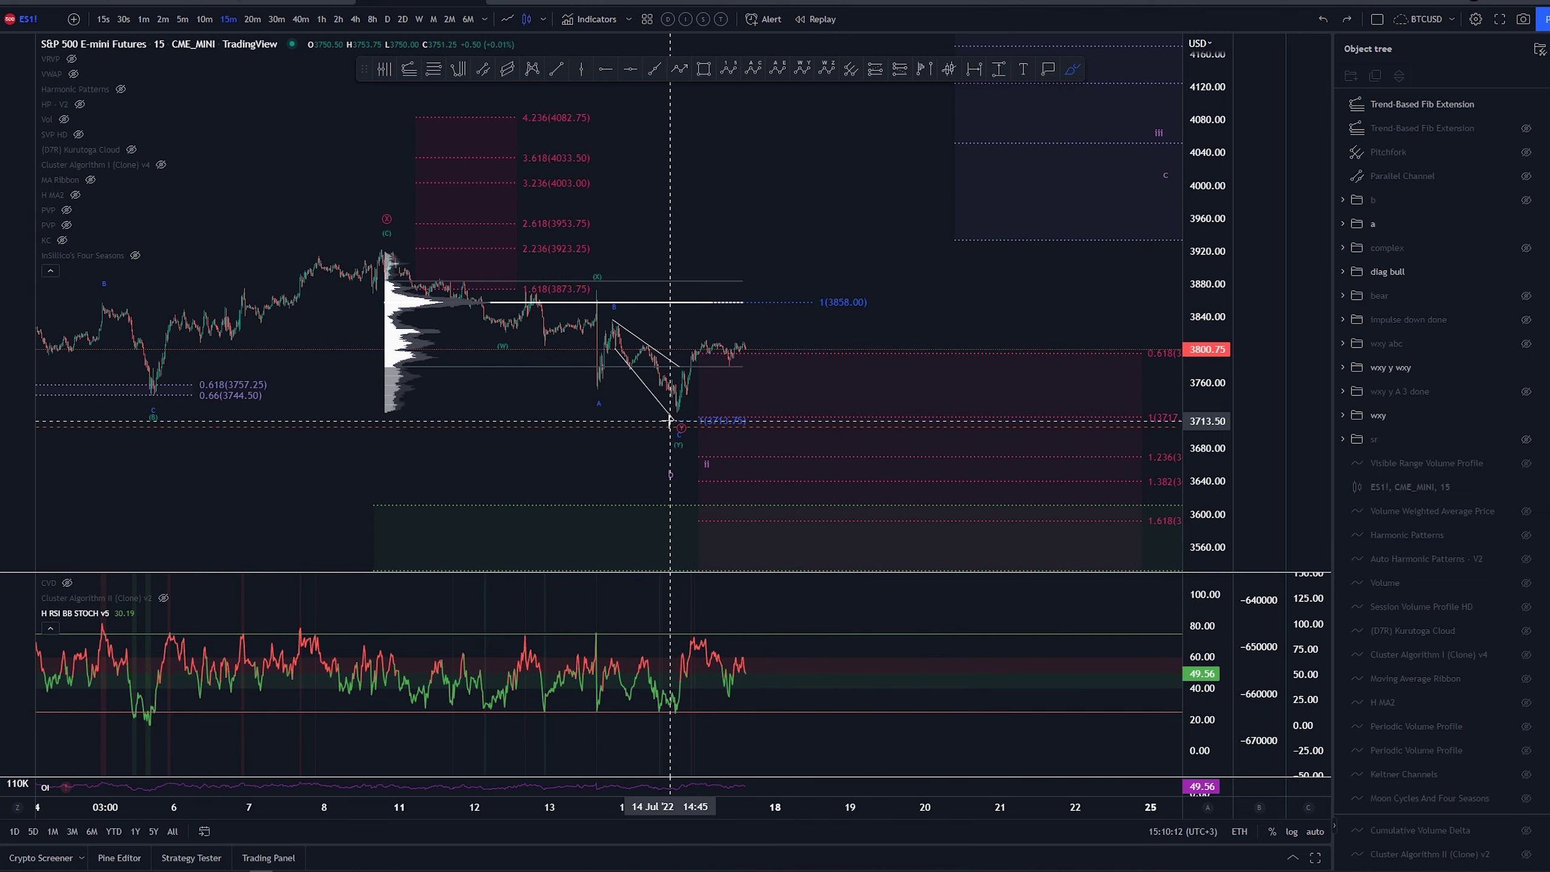
pyautogui.moveTo(675, 412); pyautogui.dragTo(703, 344)
pyautogui.hotkey('ctrl', 'z')
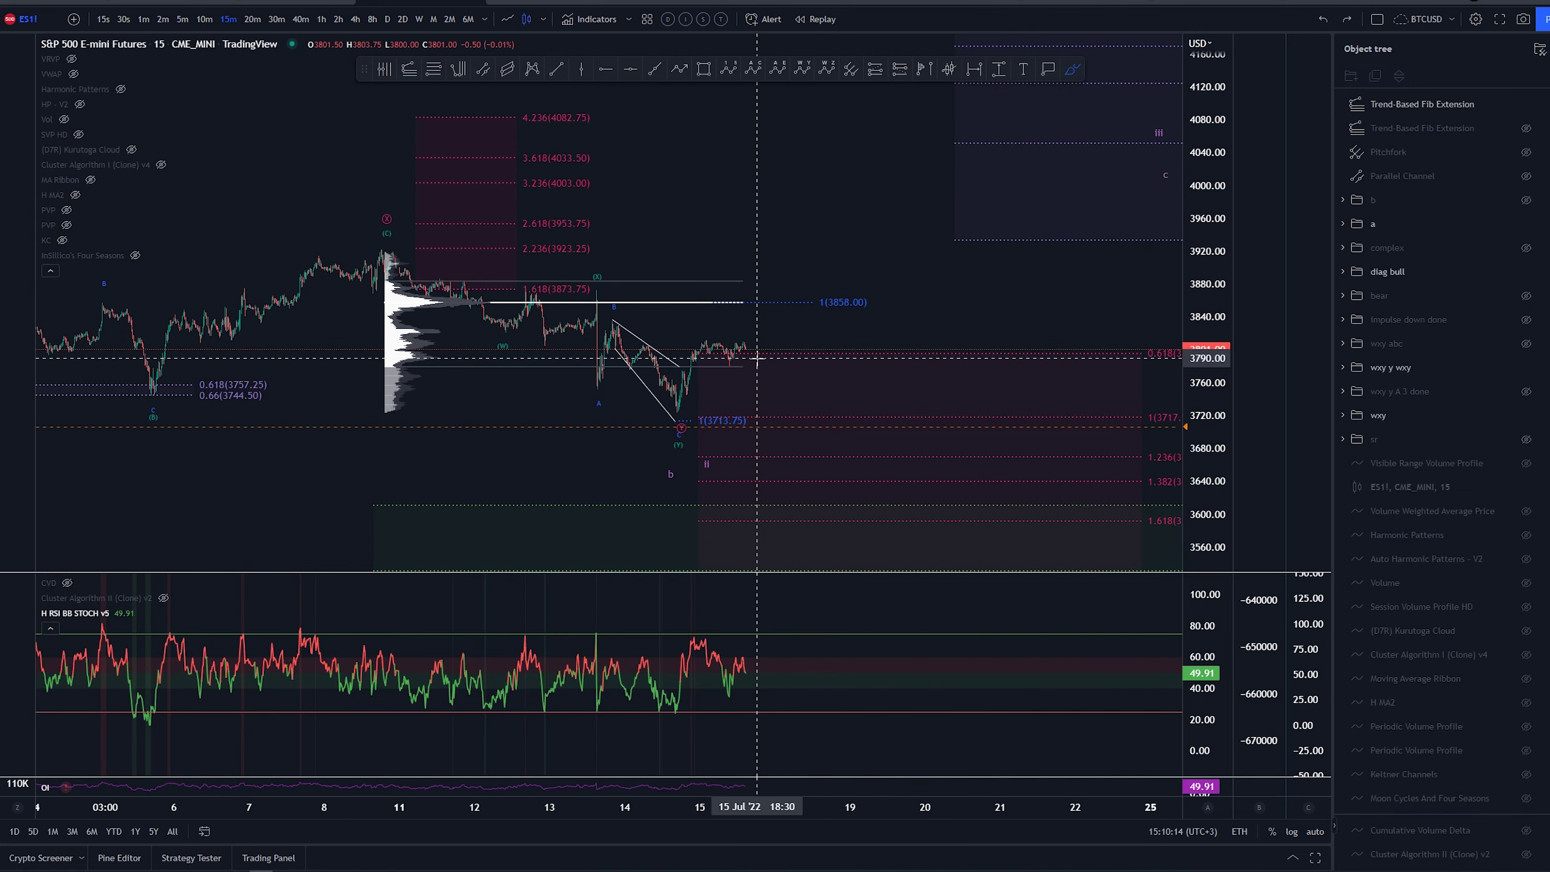
pyautogui.scroll(-5, 867, 322)
pyautogui.press('Escape')
# Sketch the rebound from the 14 July low, a pullback to about 3758 and a rise above the 3858.00 level, then undo all strokes.
pyautogui.moveTo(955, 308); pyautogui.dragTo(1019, 309)
pyautogui.scroll(3, 923, 379)
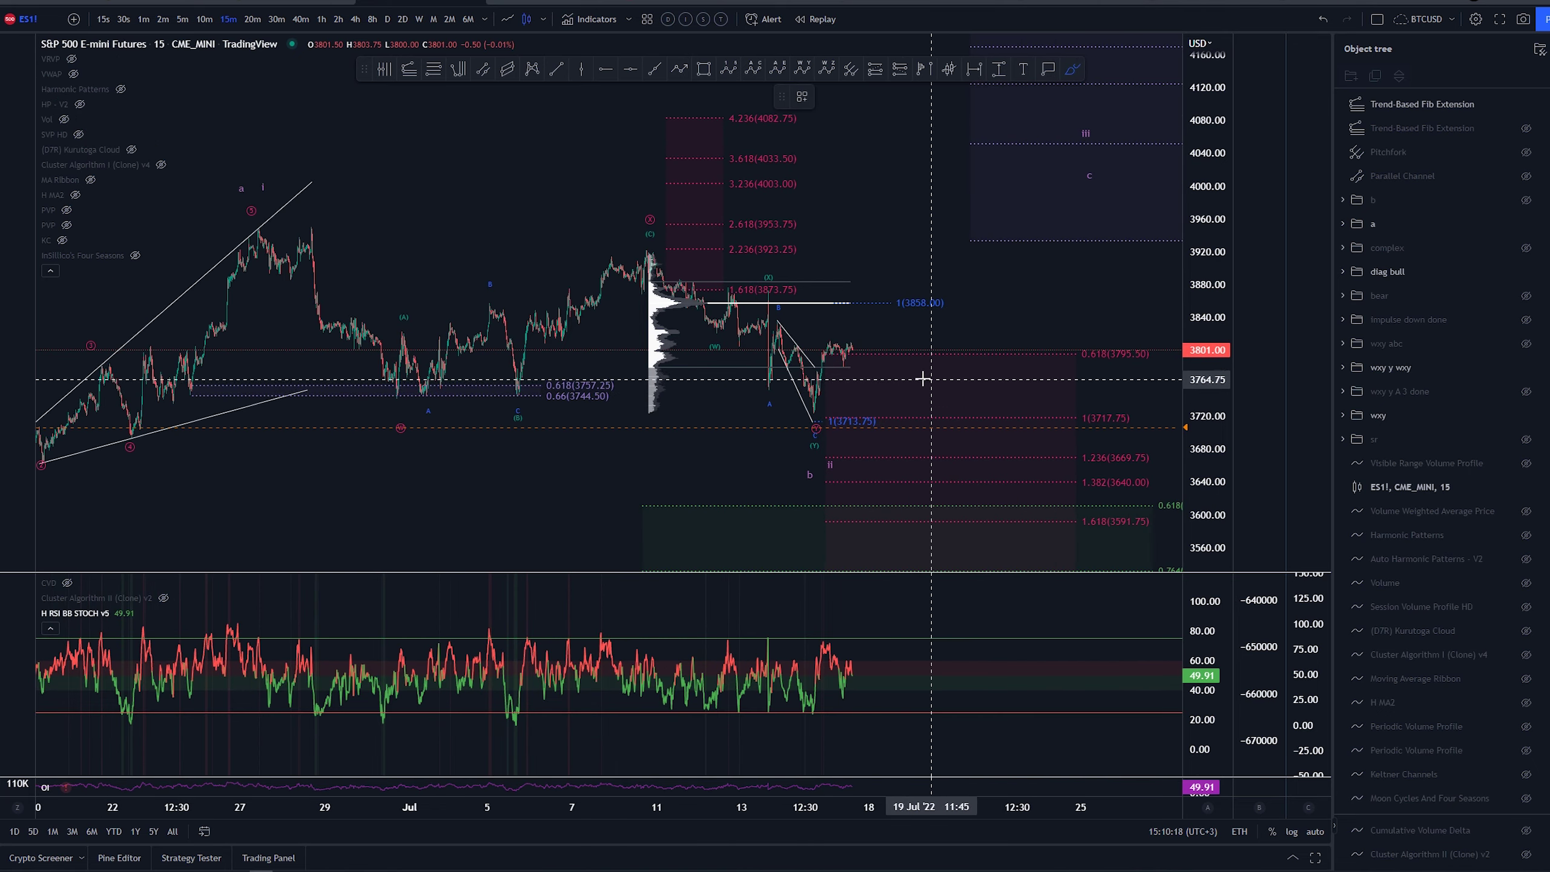
pyautogui.moveTo(930, 326); pyautogui.dragTo(779, 290)
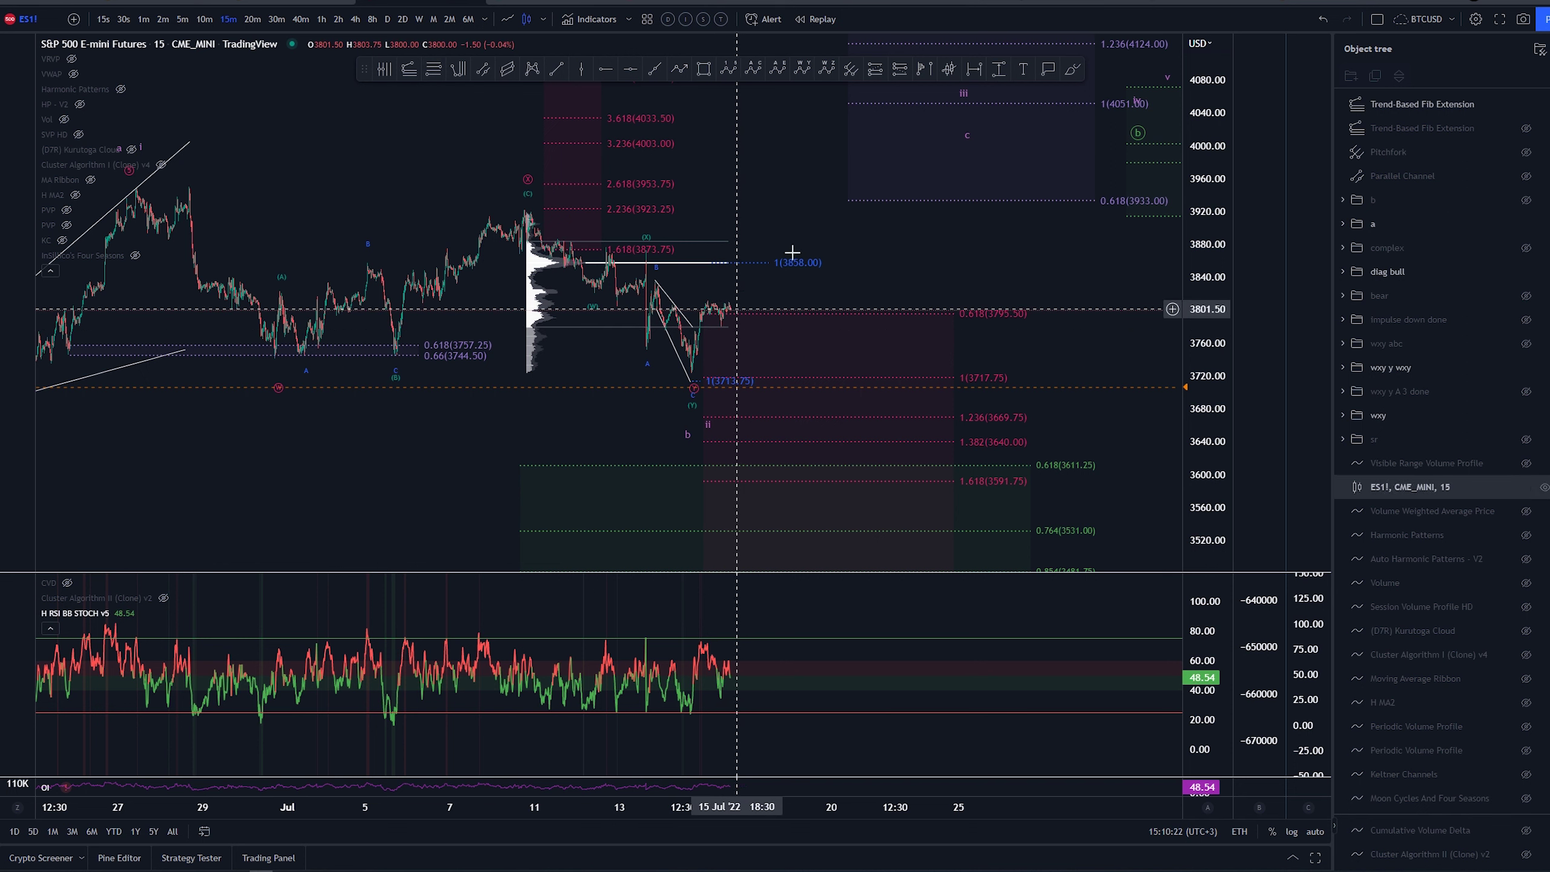
pyautogui.moveTo(720, 331)
pyautogui.mouseDown()
pyautogui.moveTo(759, 321)
pyautogui.moveTo(739, 335)
pyautogui.moveTo(766, 347)
pyautogui.mouseUp()
pyautogui.hotkey('ctrl', 'z')
pyautogui.hotkey('ctrl', 'z')
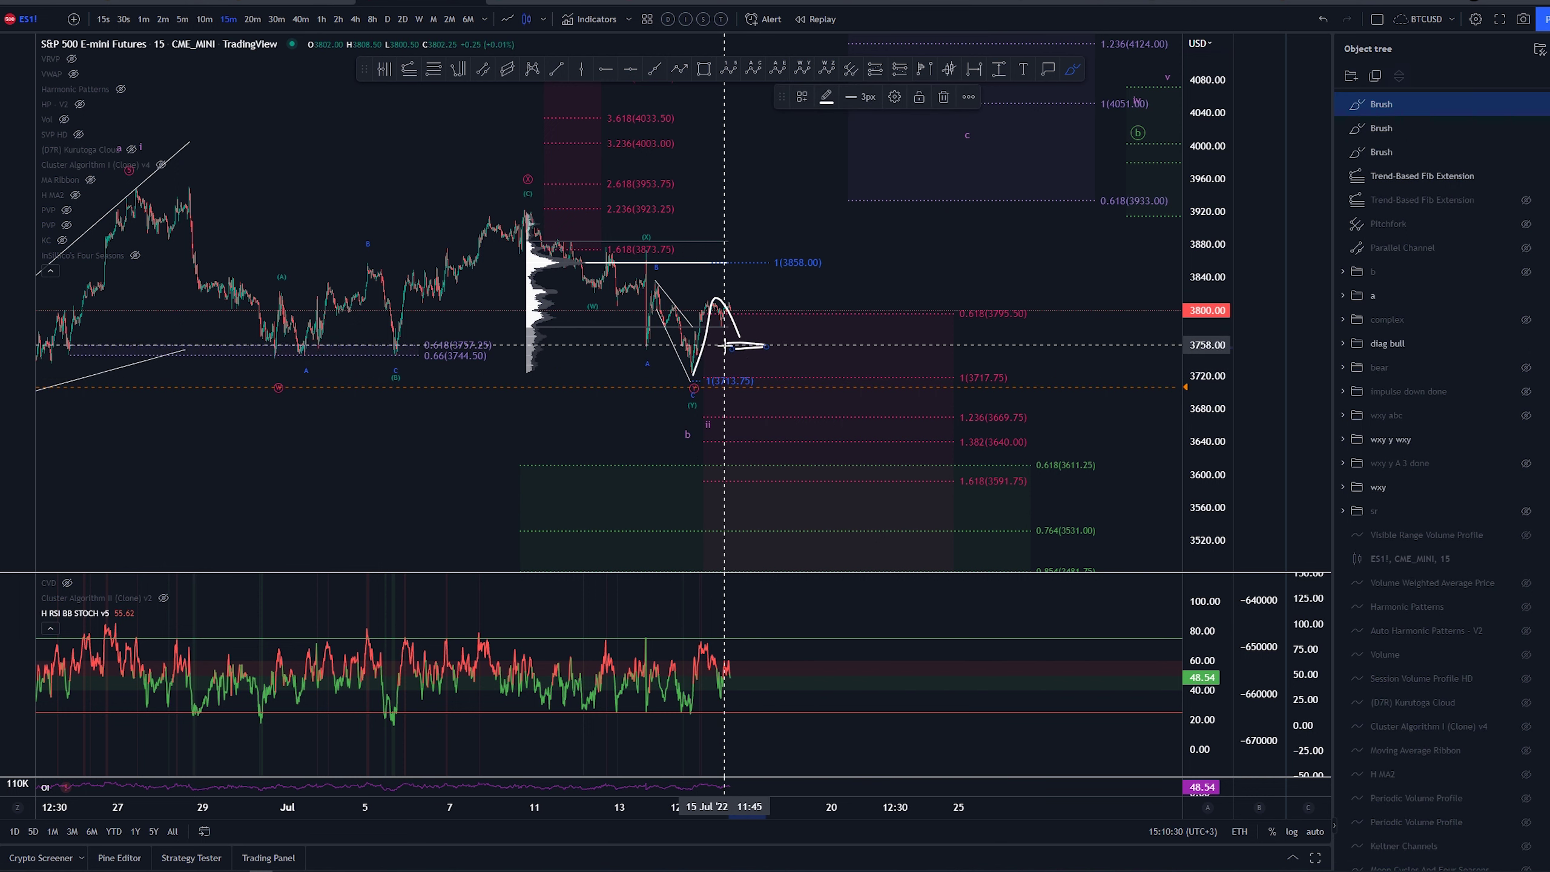
pyautogui.moveTo(726, 335)
pyautogui.mouseDown()
pyautogui.moveTo(764, 328)
pyautogui.moveTo(764, 245)
pyautogui.mouseUp()
pyautogui.hotkey('ctrl', 'z')
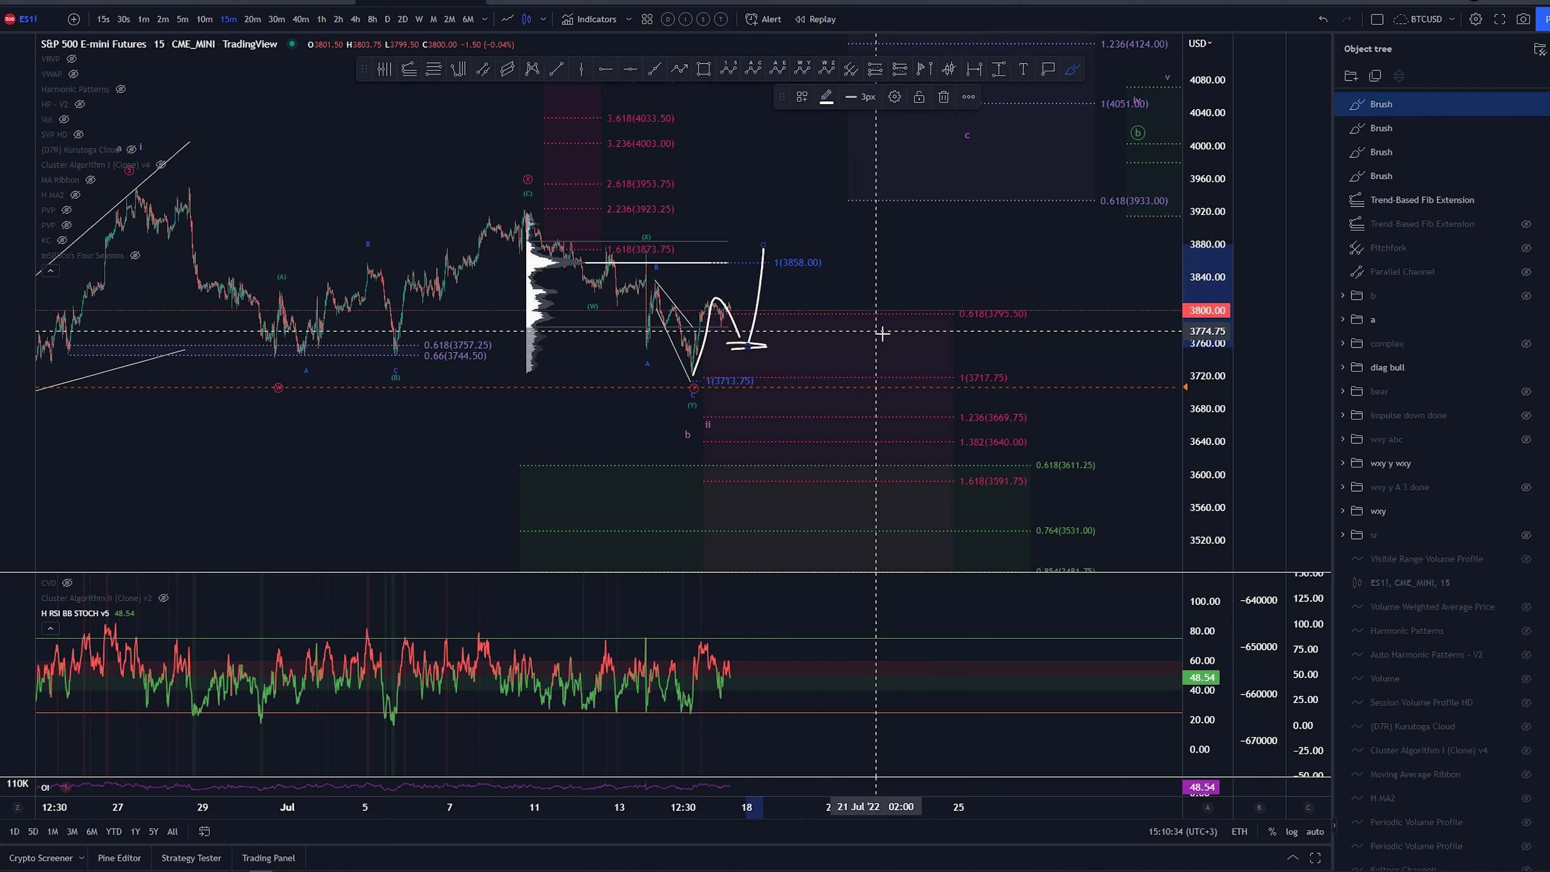
pyautogui.hotkey('ctrl', 'z')
pyautogui.hotkey('ctrl', 'z')
pyautogui.hotkey('ctrl', 'z')
pyautogui.hotkey('ctrl', 'z')
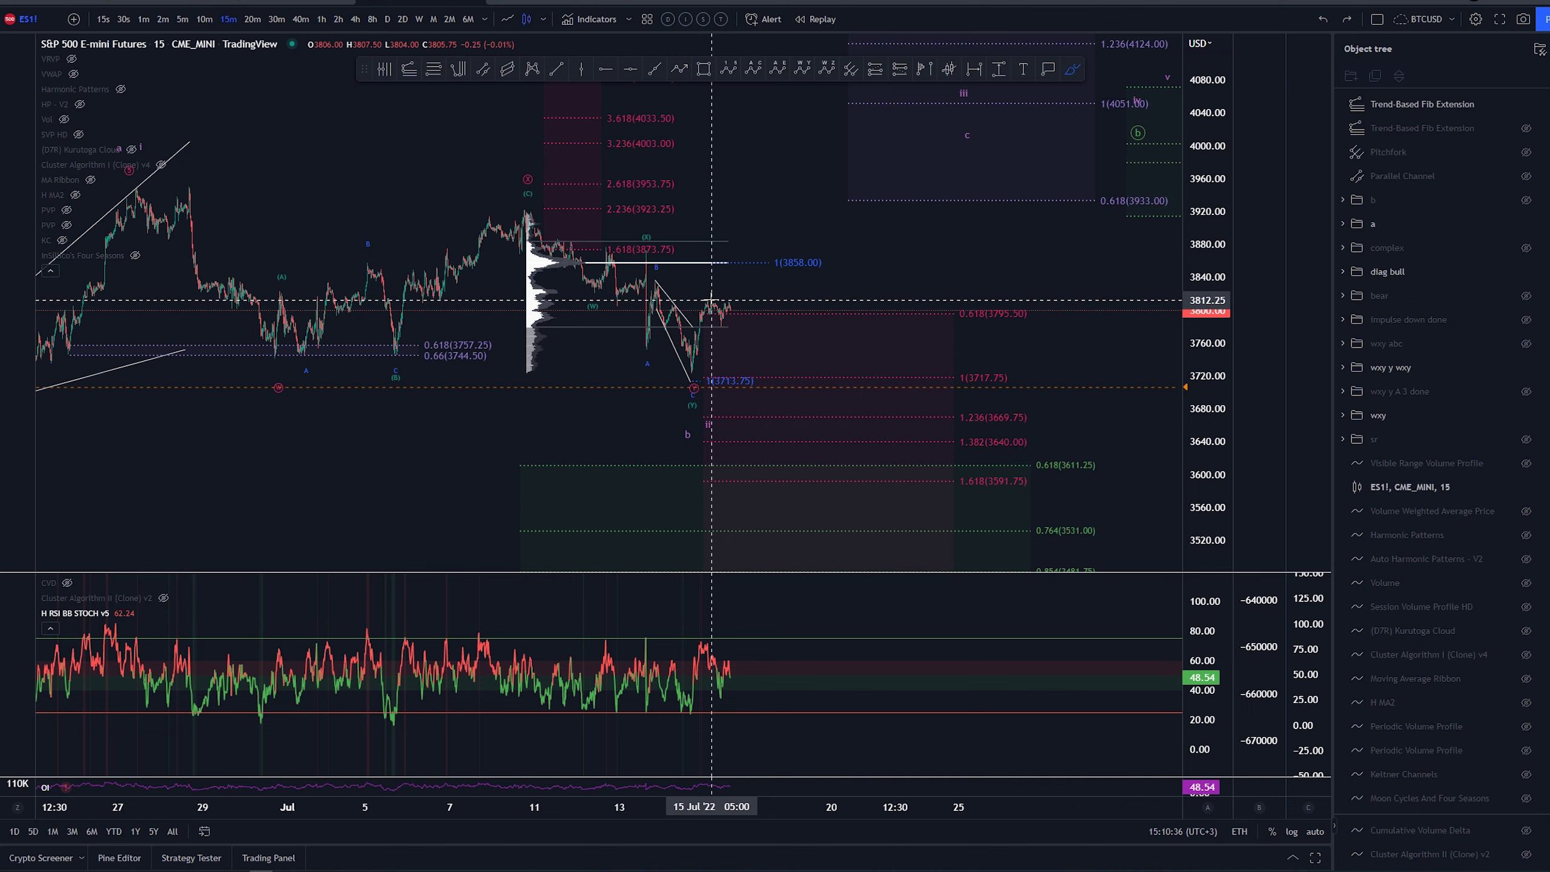
# Brush a small down-up-down zigzag from the 15 July high and undo it.
pyautogui.moveTo(711, 300); pyautogui.dragTo(729, 299)
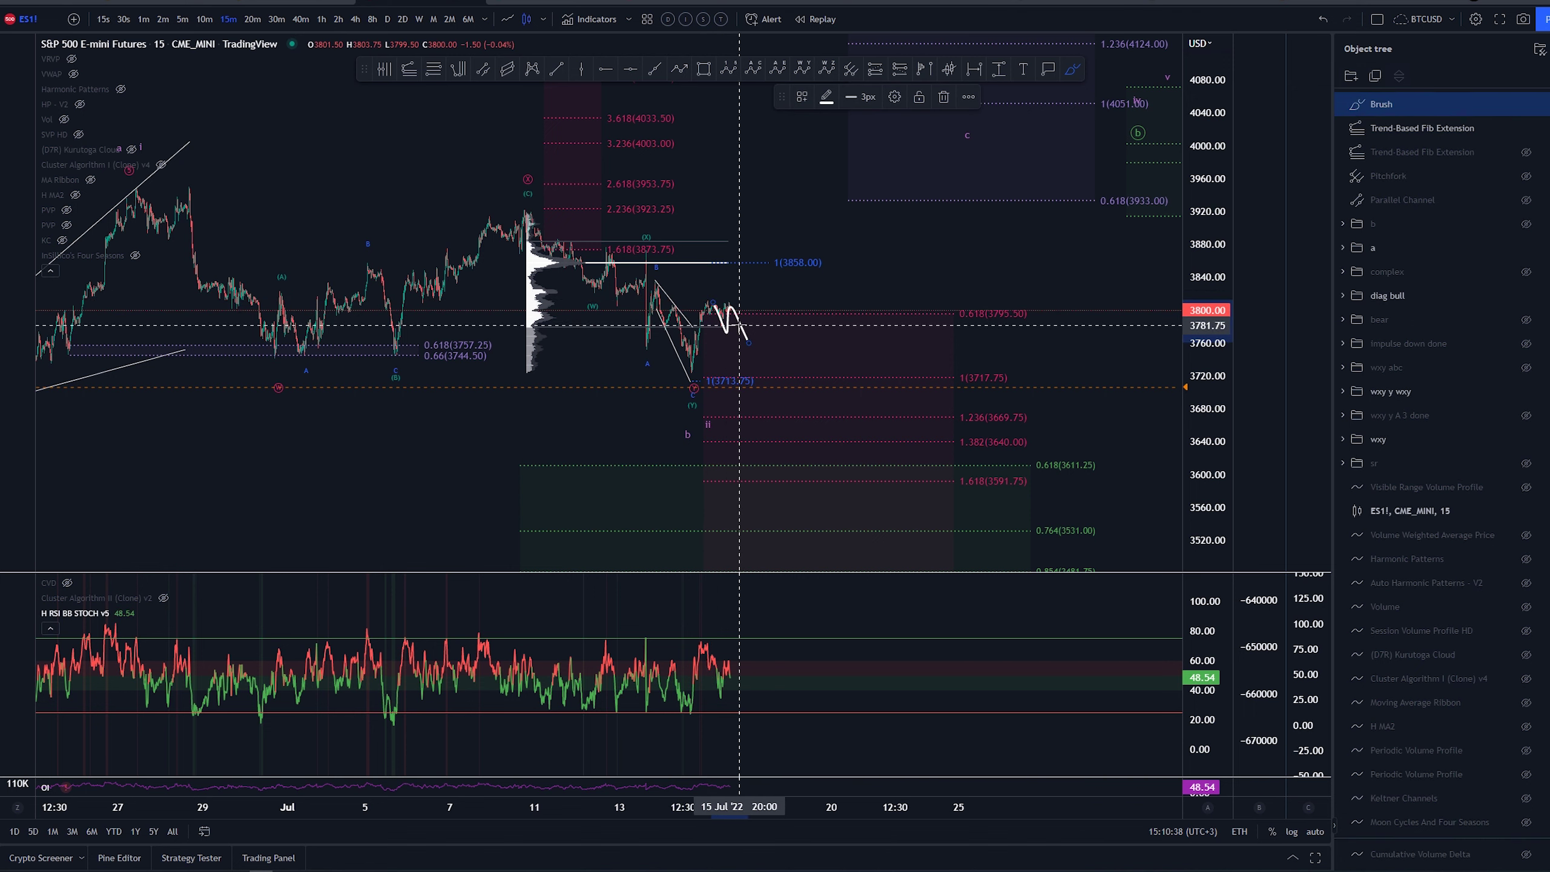
pyautogui.hotkey('ctrl', 'z')
pyautogui.scroll(-4, 977, 238)
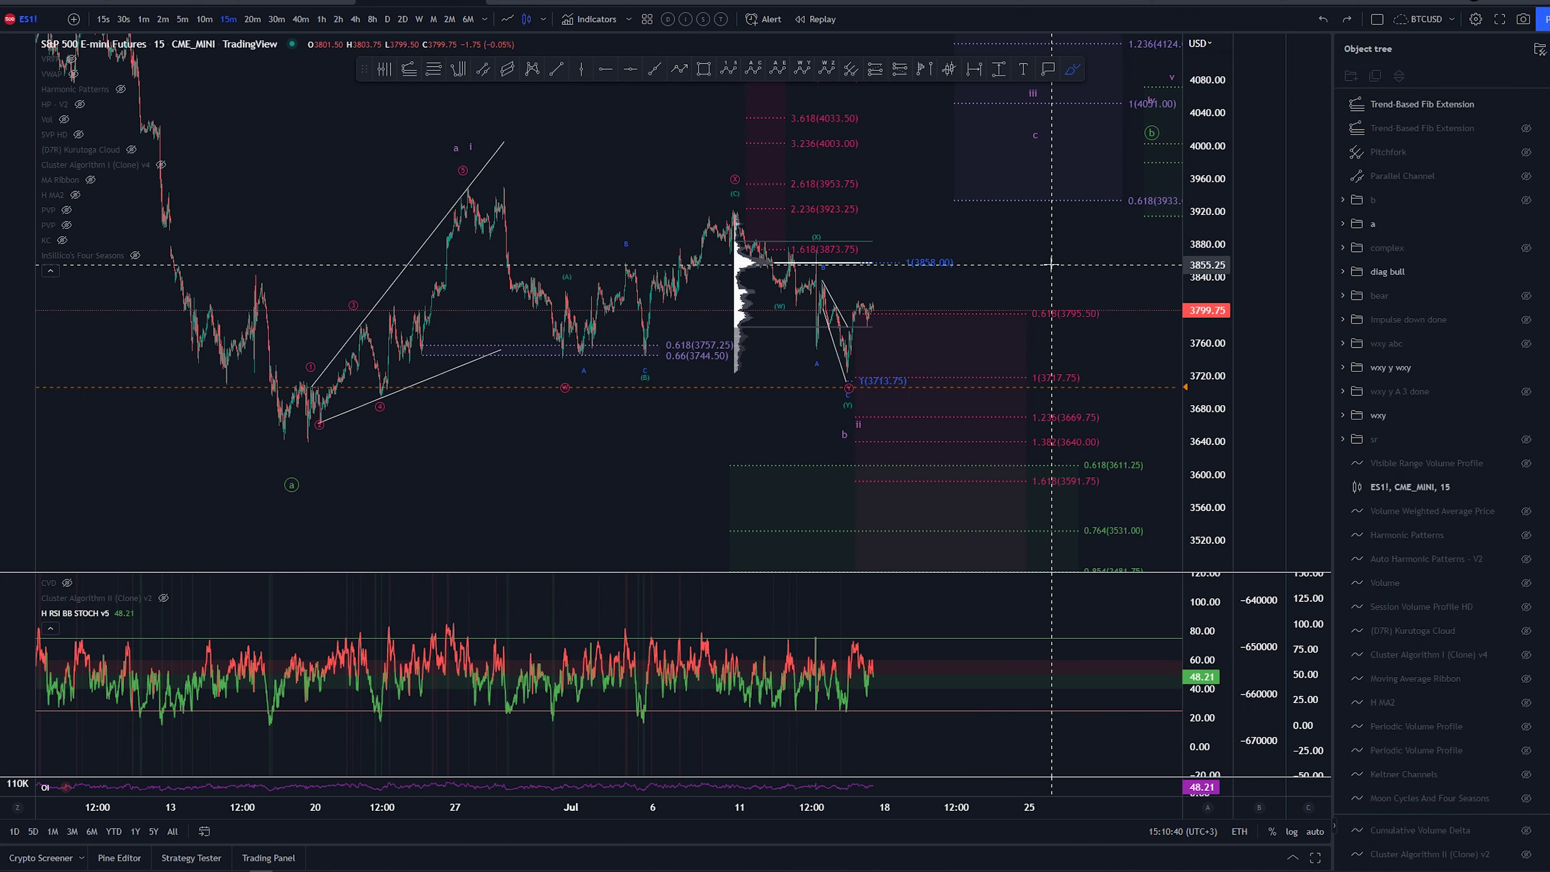